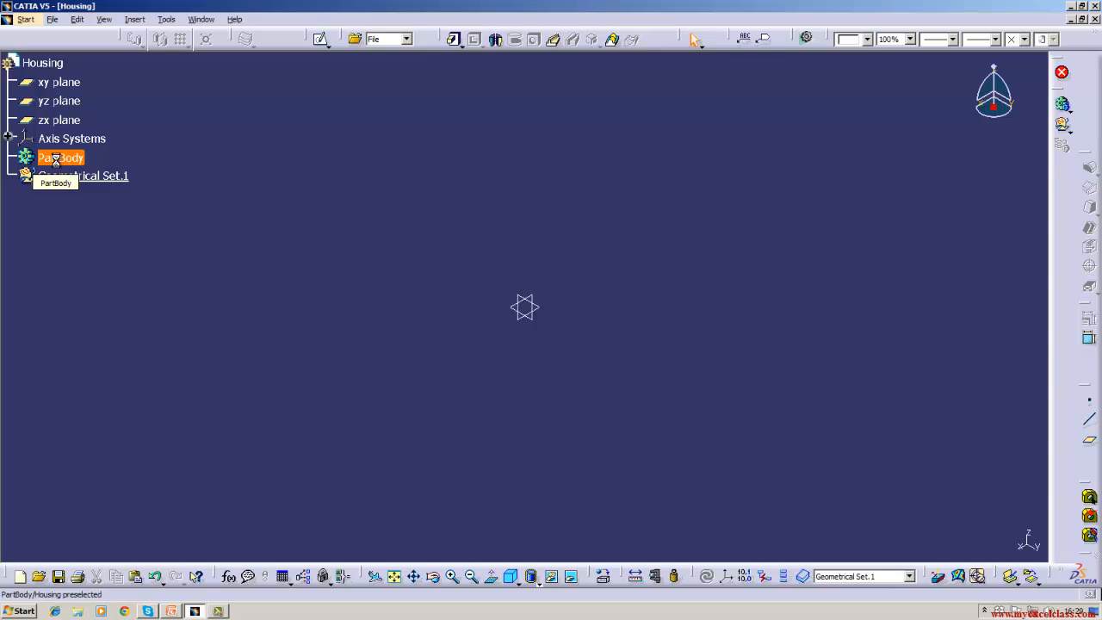
- Make PartBody the in-work object of Housing after briefly trying Geometrical Set.1, then deselect
right_click(58, 162)
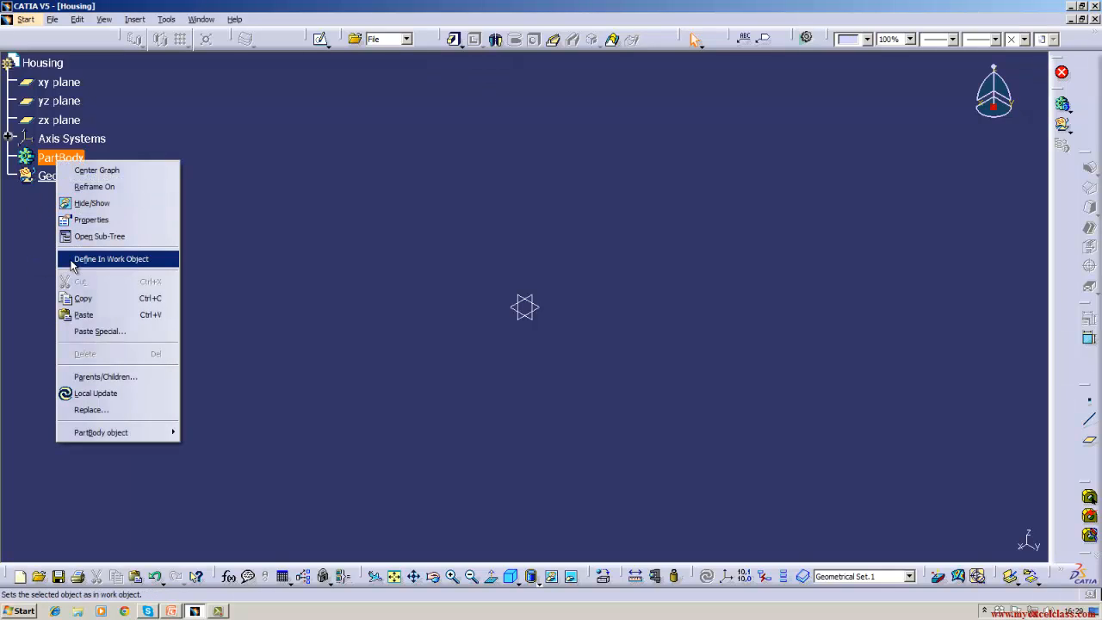
click(104, 259)
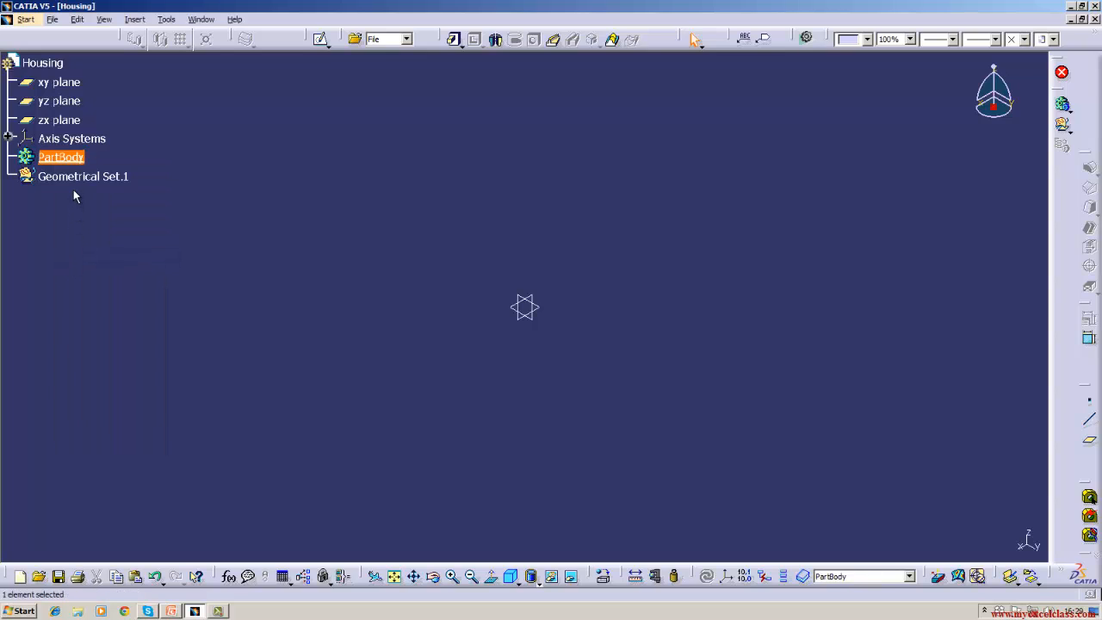
right_click(82, 185)
click(98, 275)
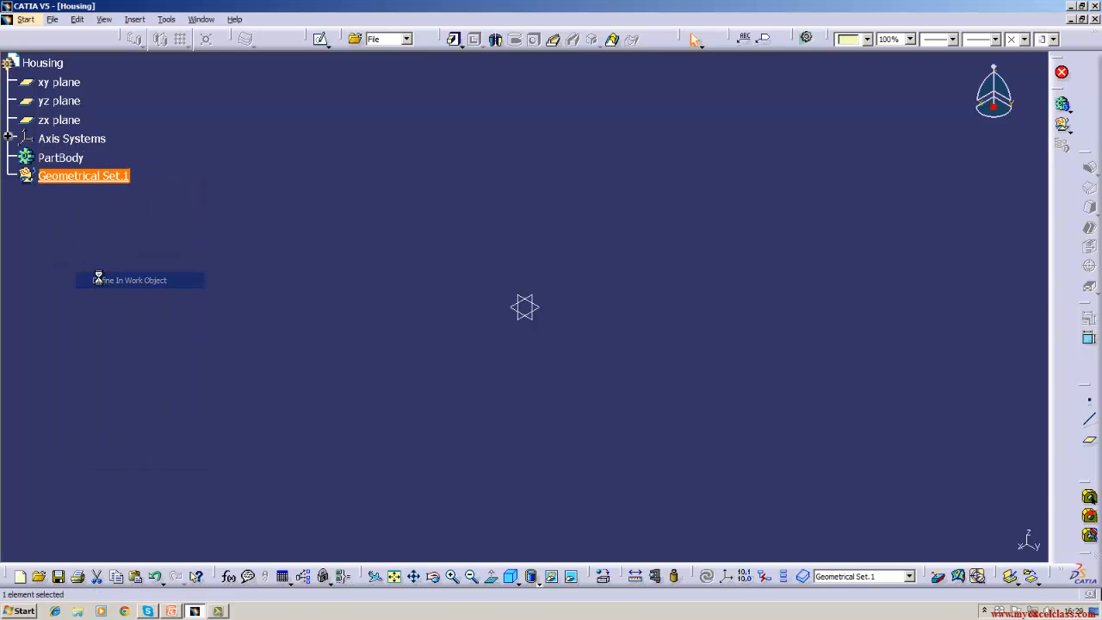
right_click(71, 160)
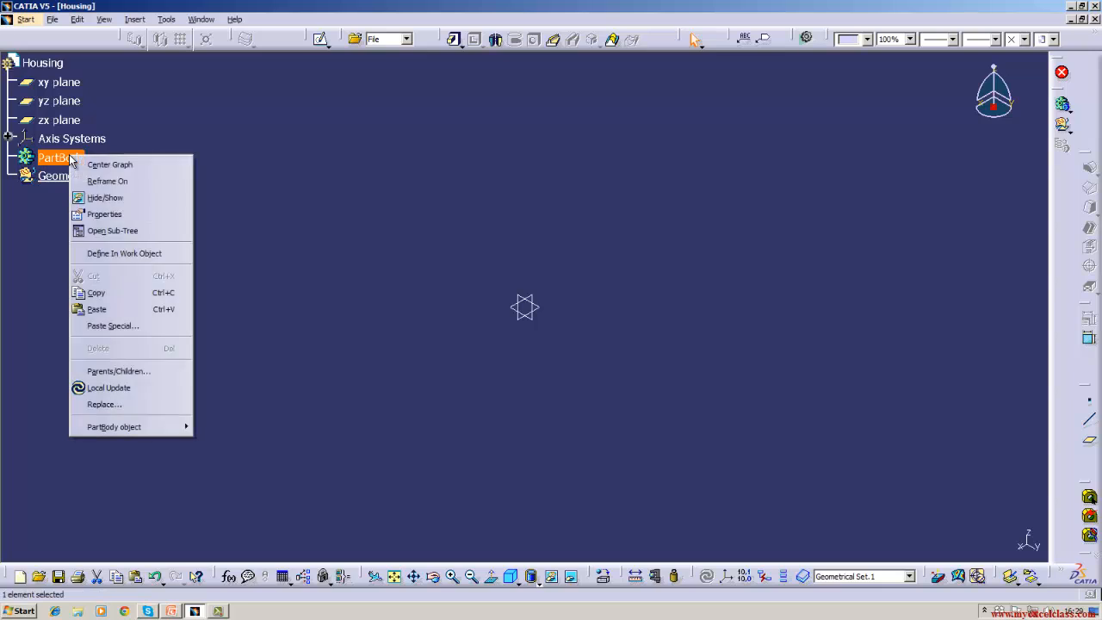
click(97, 255)
click(84, 277)
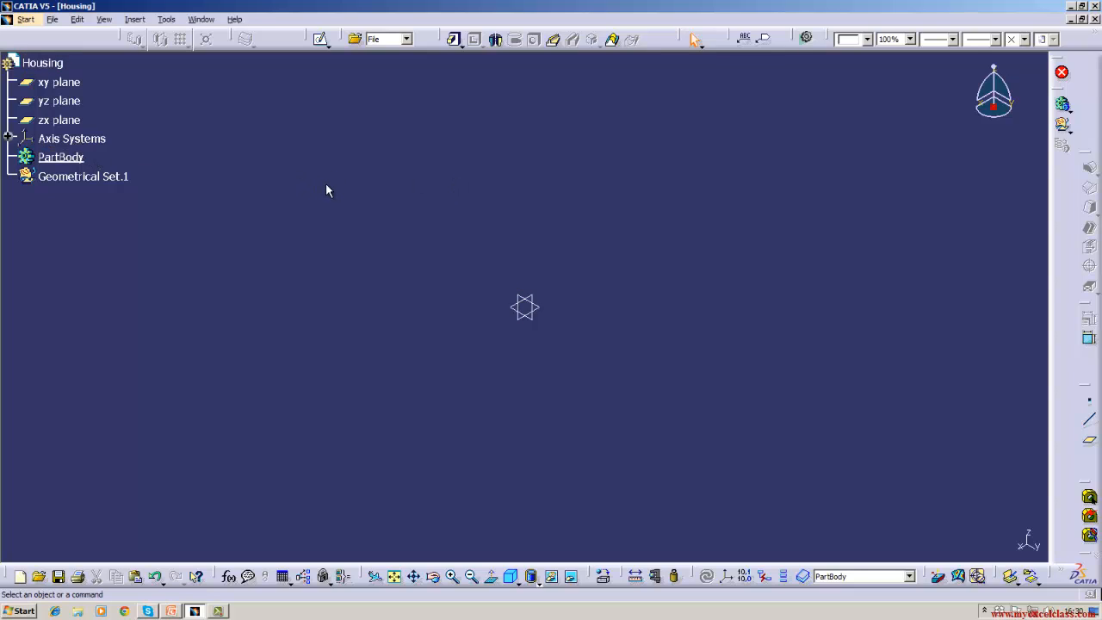
- Open Tools > Options, which lands on the General Document page
click(166, 19)
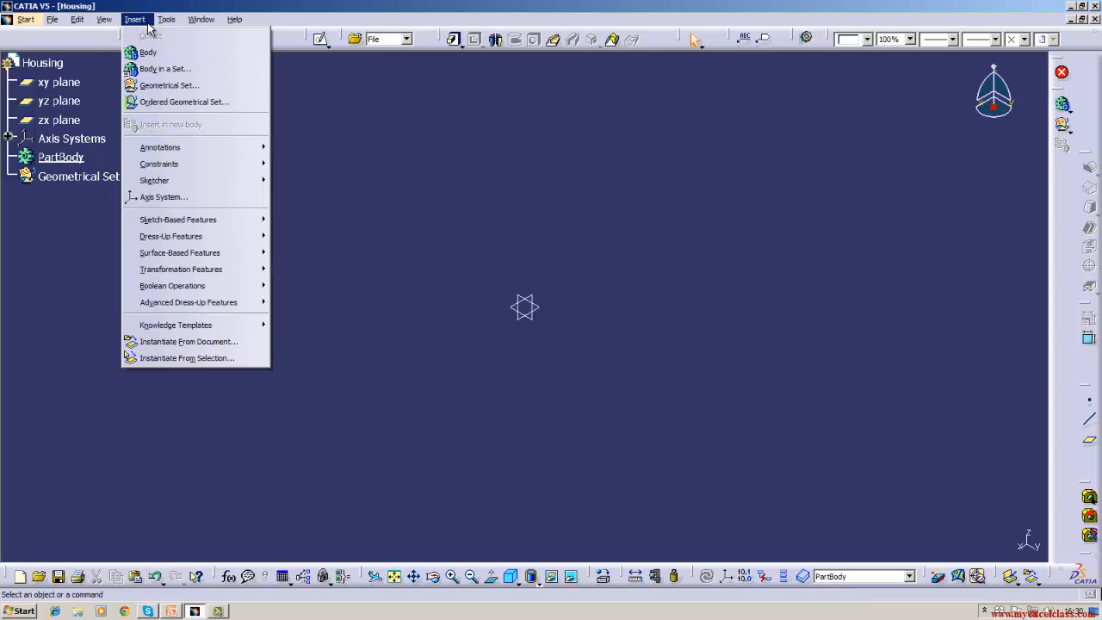
mouse_move(201, 19)
mouse_move(166, 19)
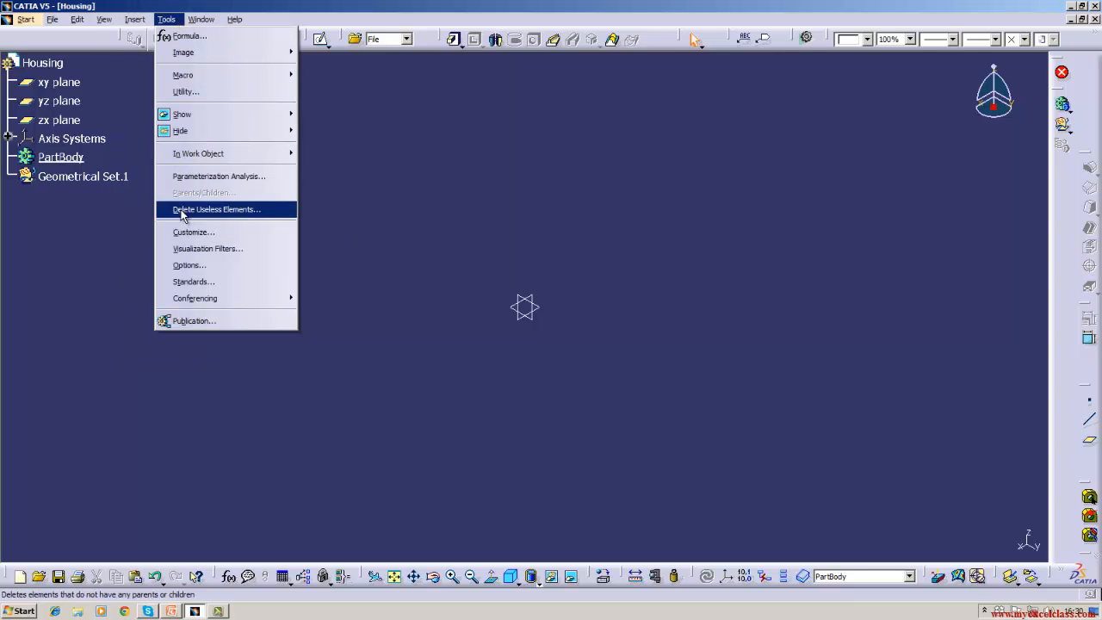
click(186, 266)
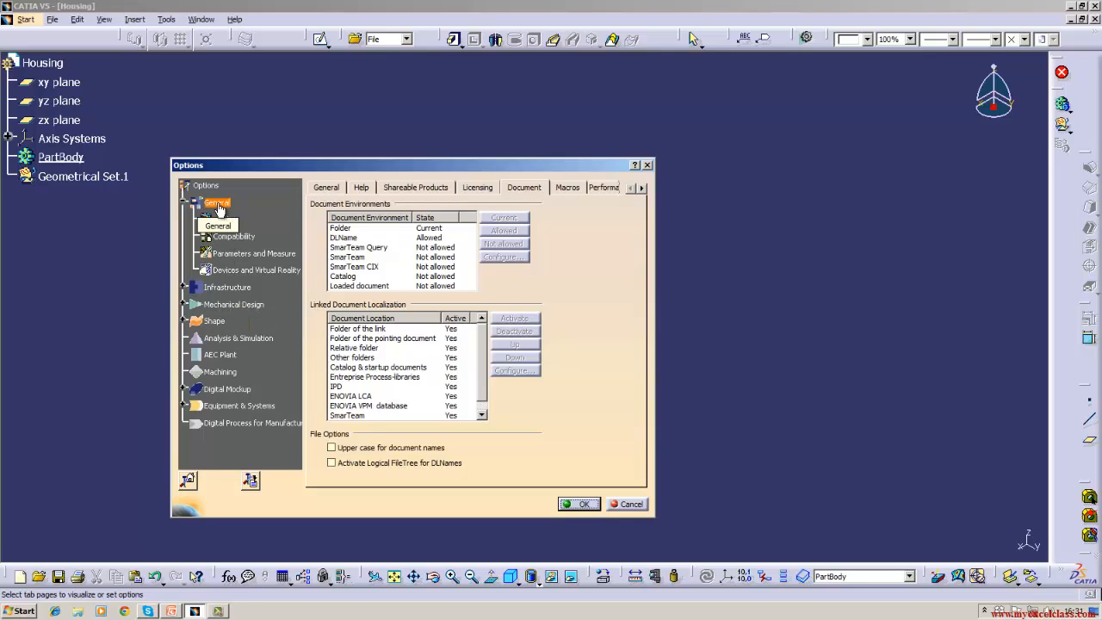
- On the General page, try the P2 interface style, dismiss the warning, and return to P1
click(325, 187)
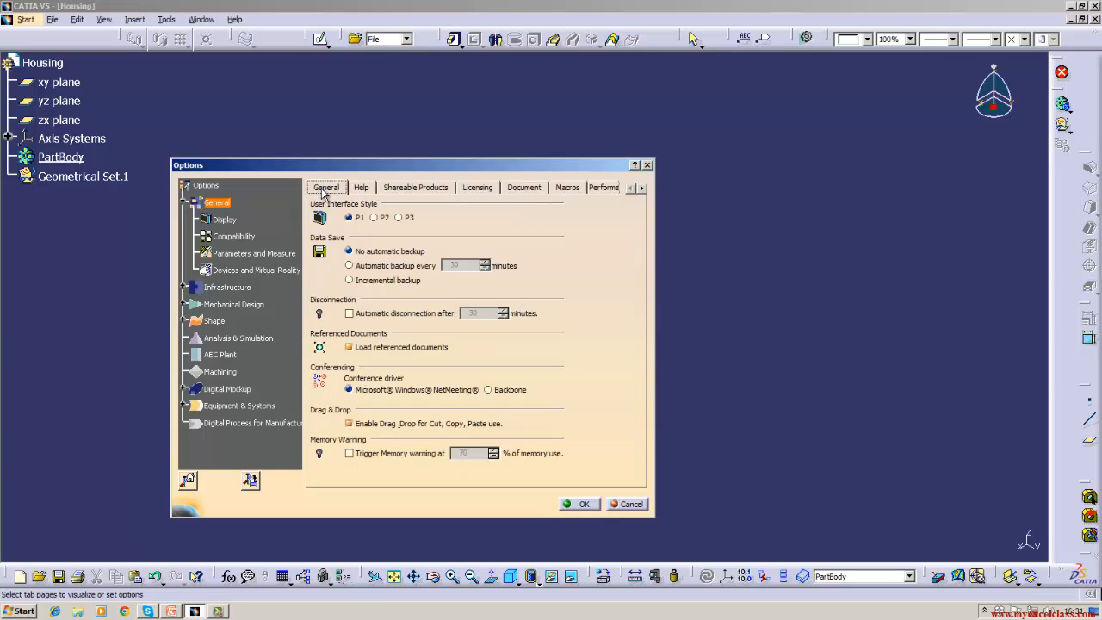
click(374, 217)
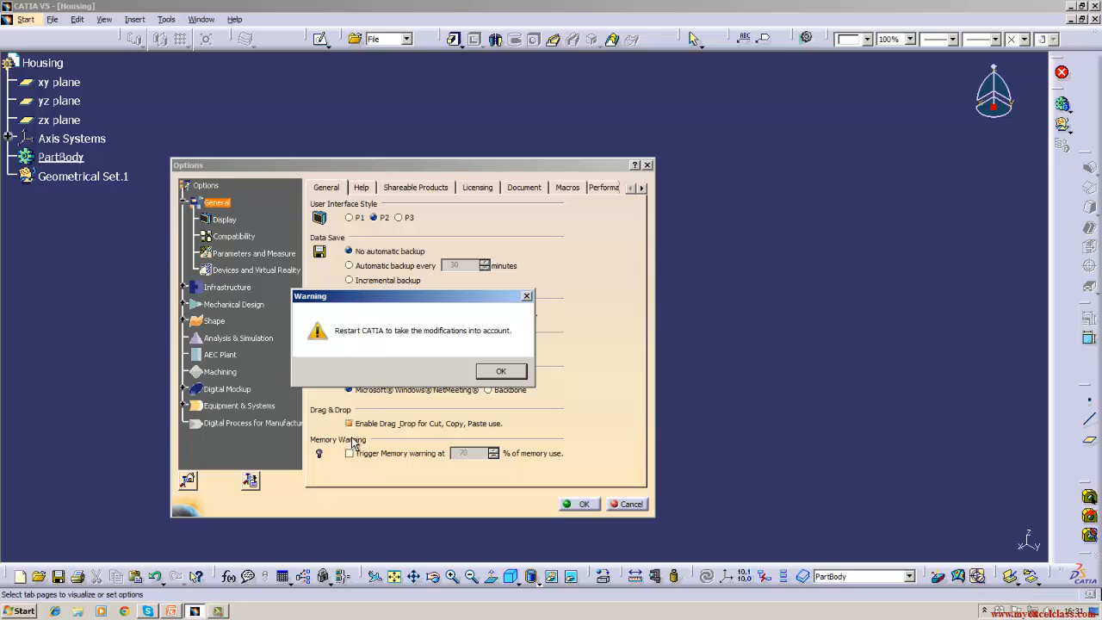
click(497, 372)
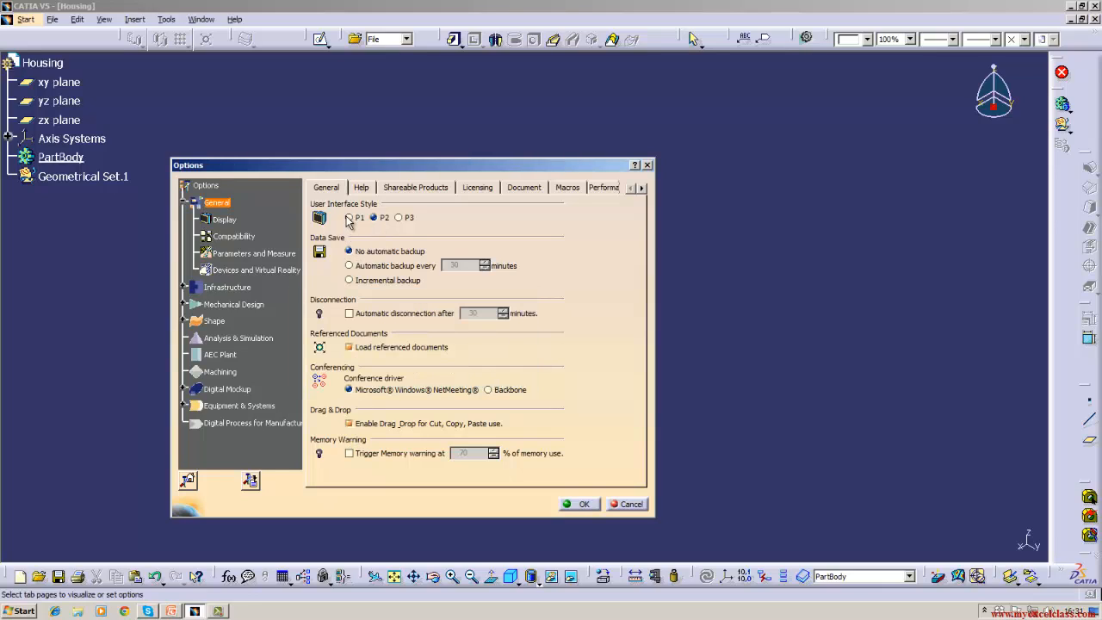
click(348, 217)
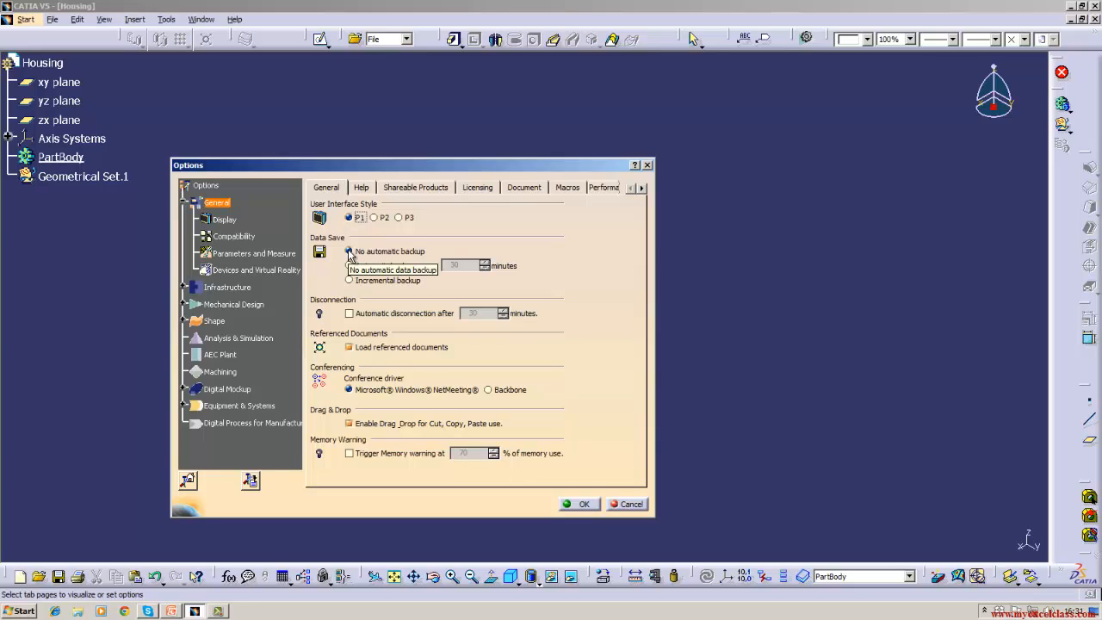
- Browse the Help, Shareable Products, Licensing, Document, Macros and Performances pages
click(361, 188)
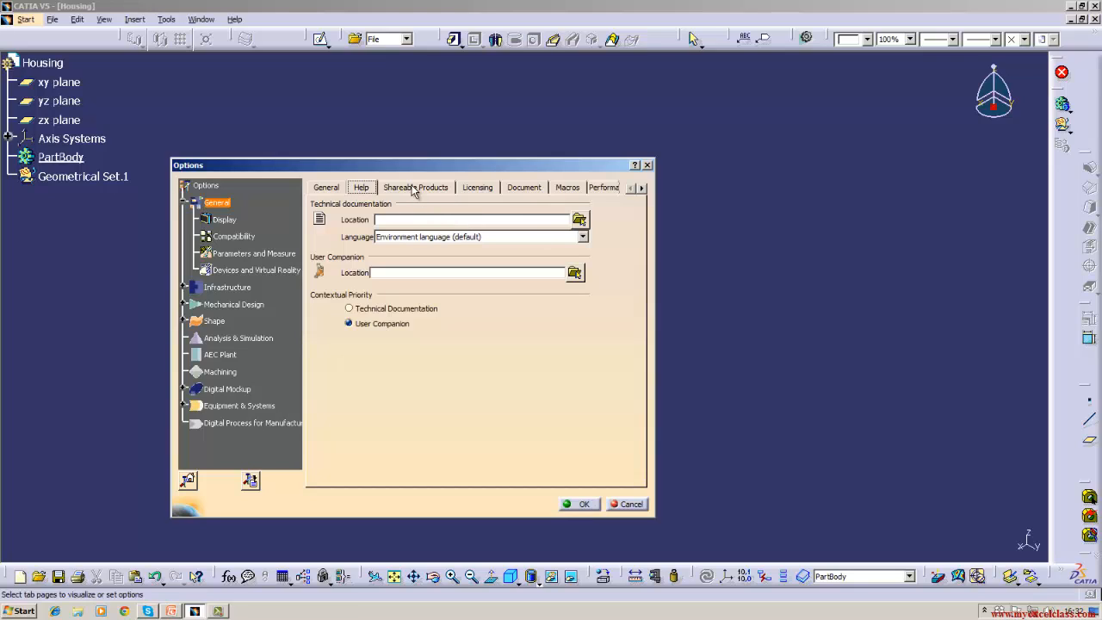
click(413, 189)
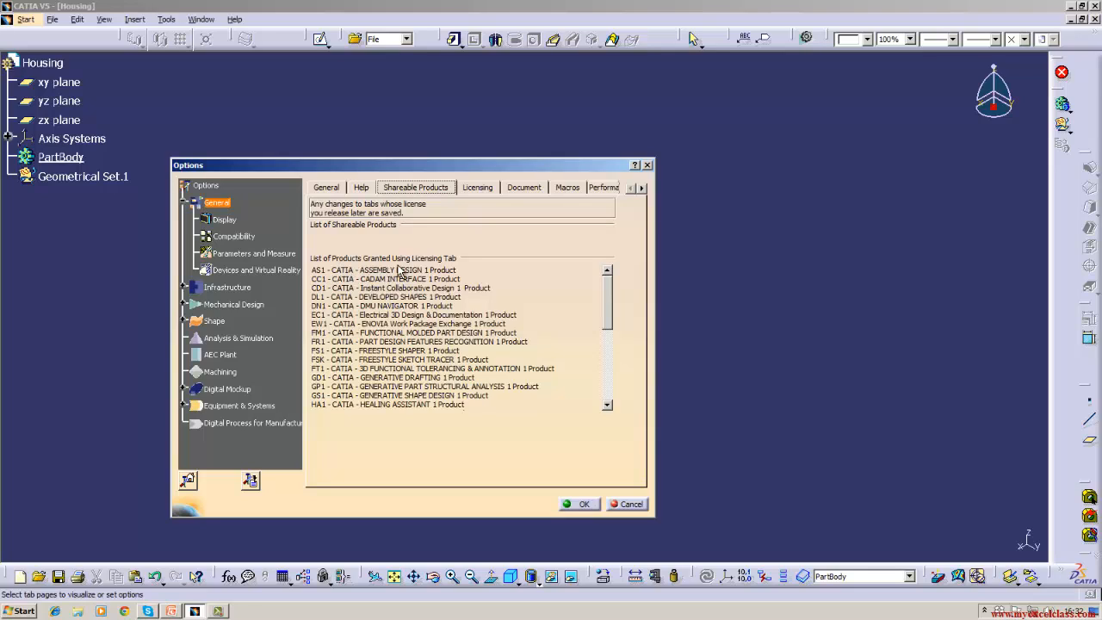
click(479, 188)
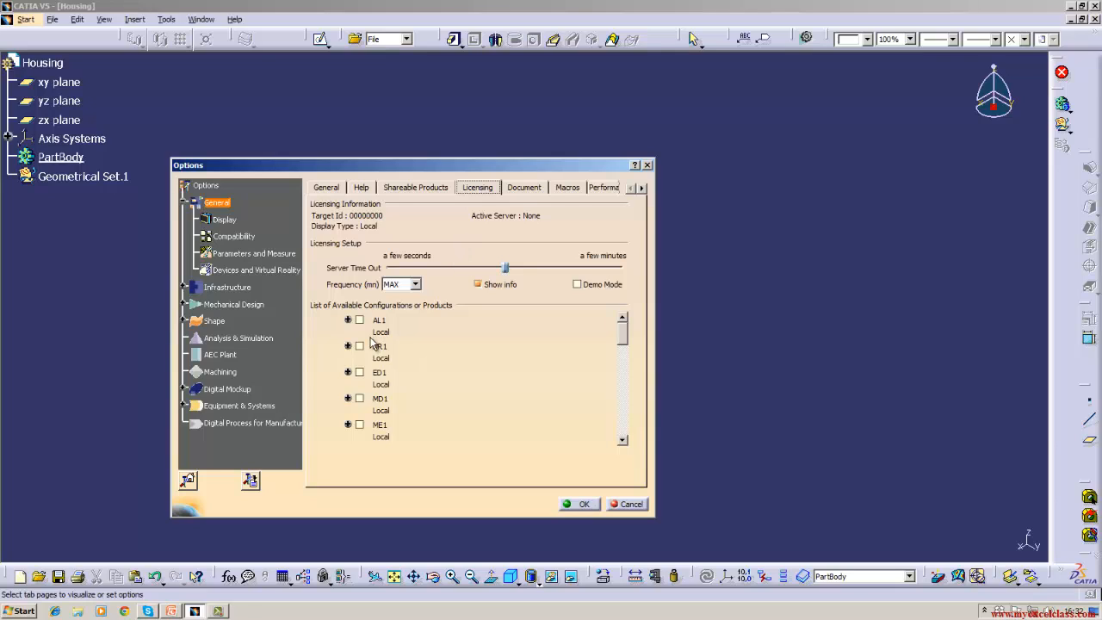
click(525, 189)
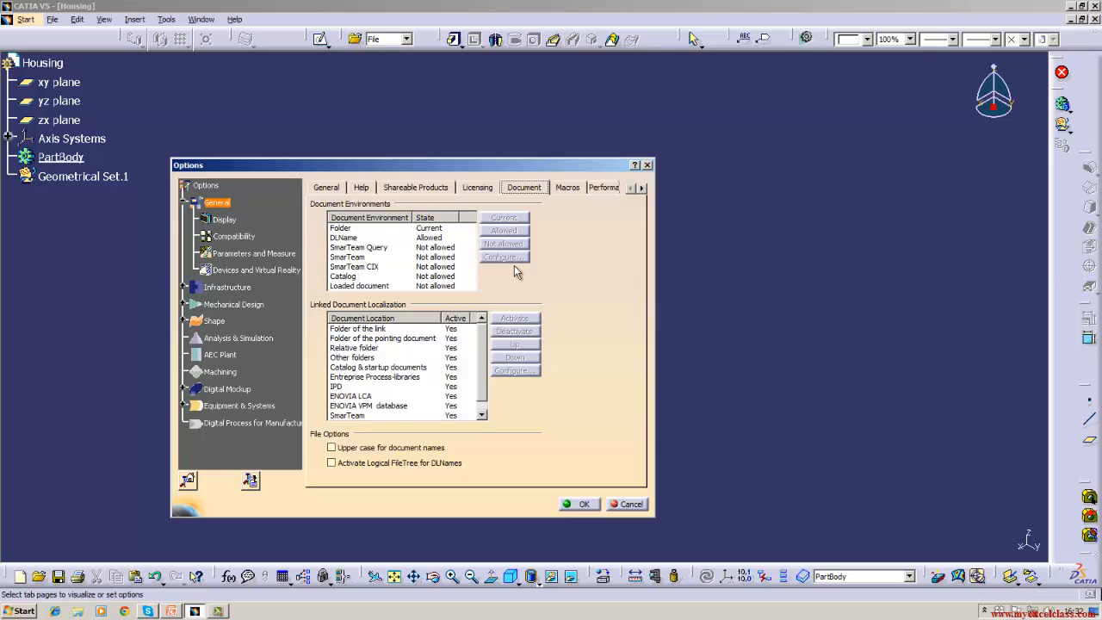
click(565, 187)
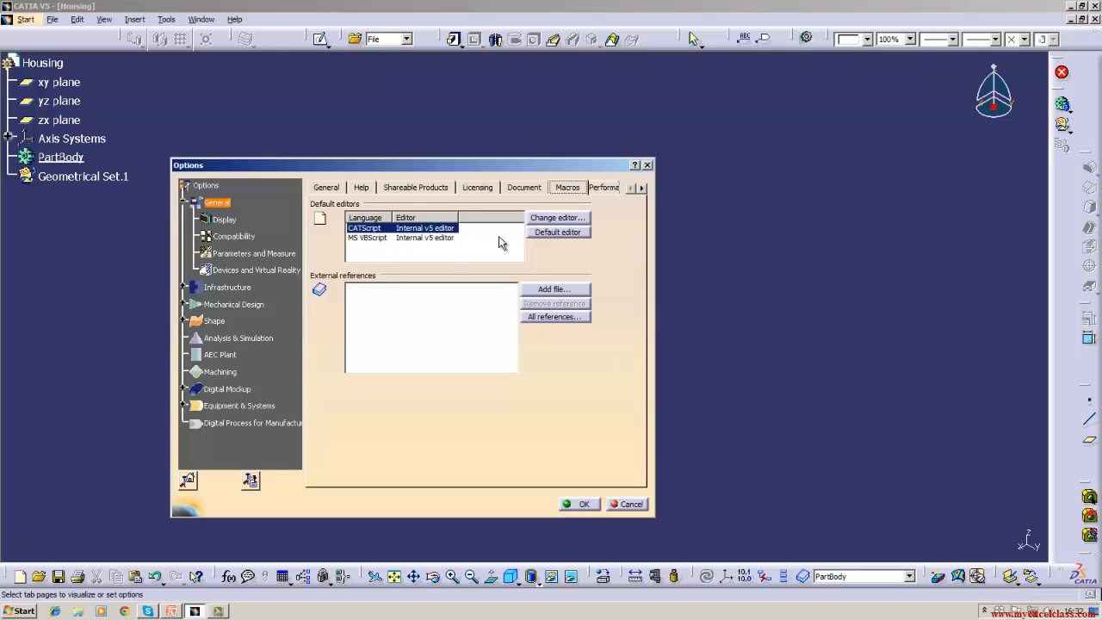
click(602, 187)
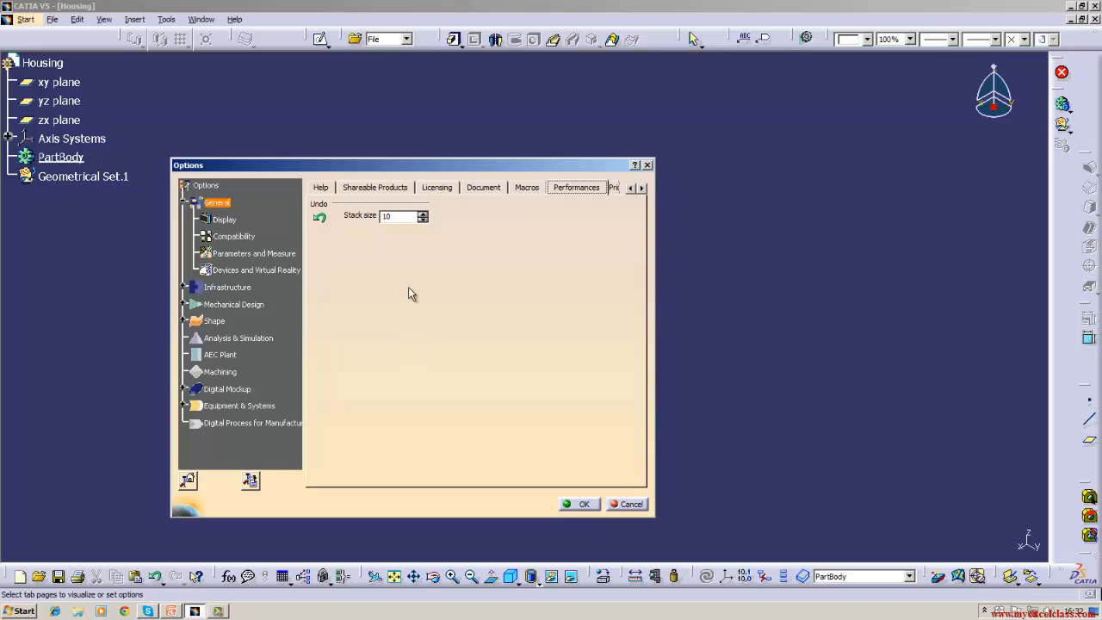
- Scroll the General tab strip further and view the Printers page
click(406, 216)
click(641, 188)
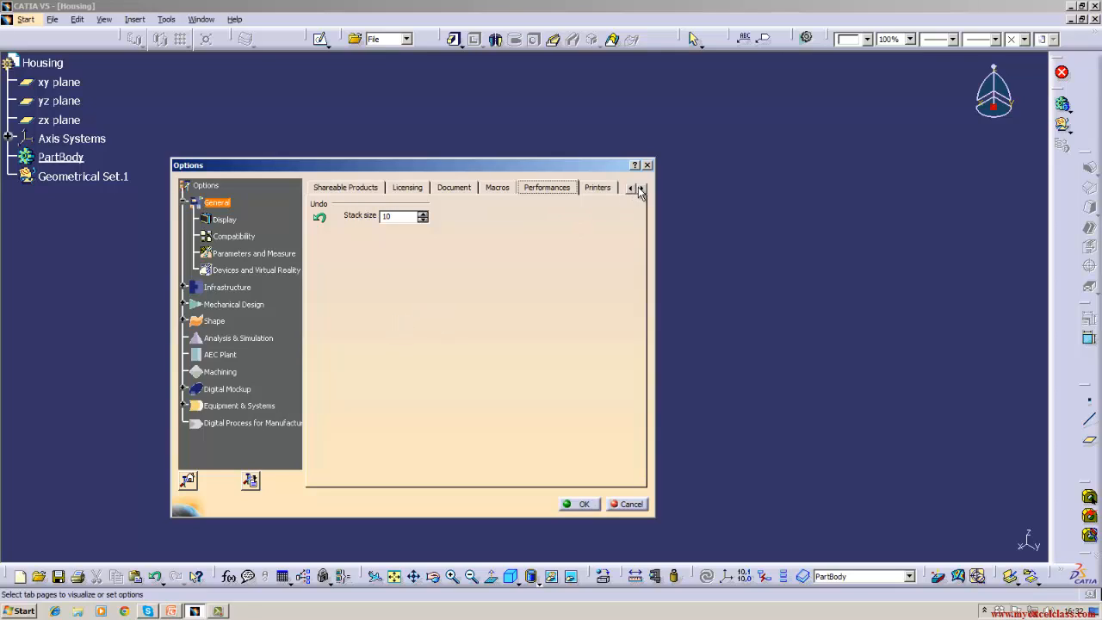
click(641, 188)
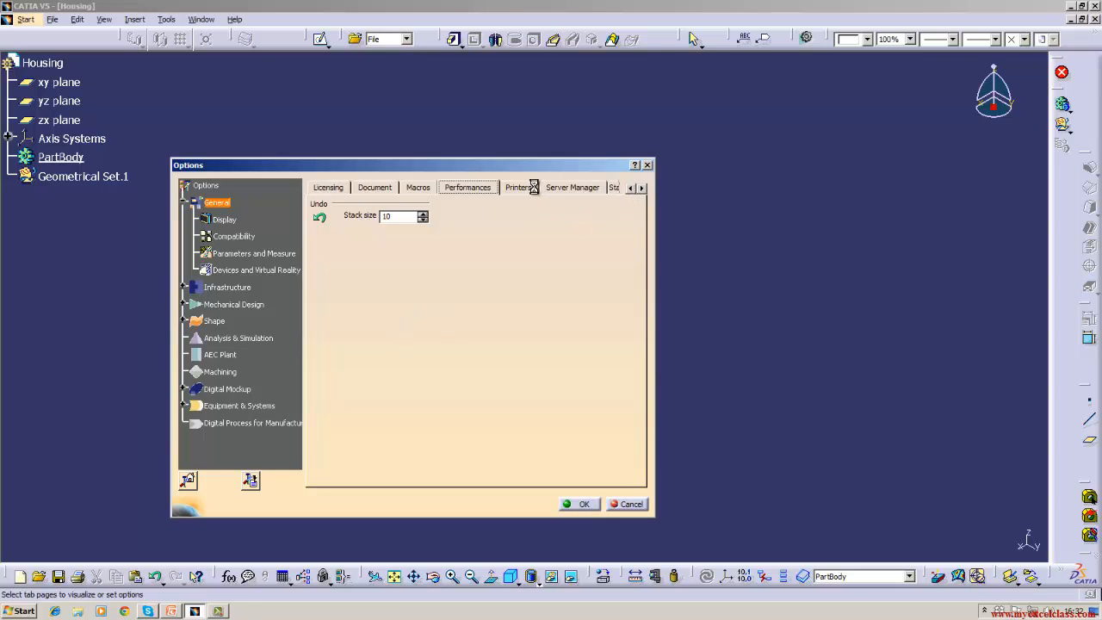
click(529, 188)
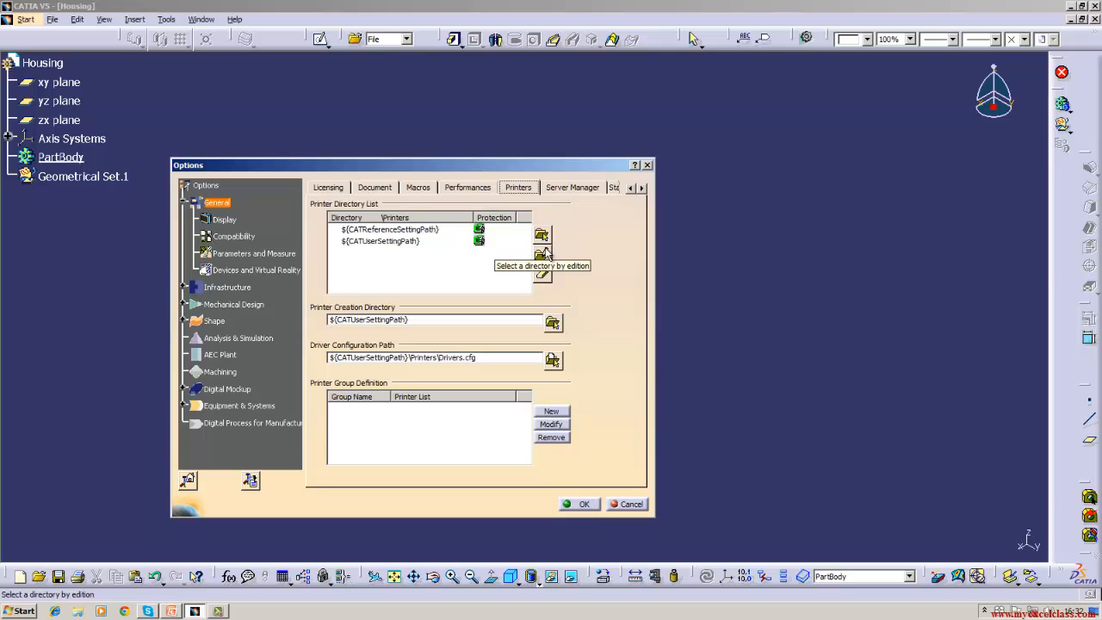
- Tick Limit to one session per user on Server Manager, then view Statistics
click(578, 191)
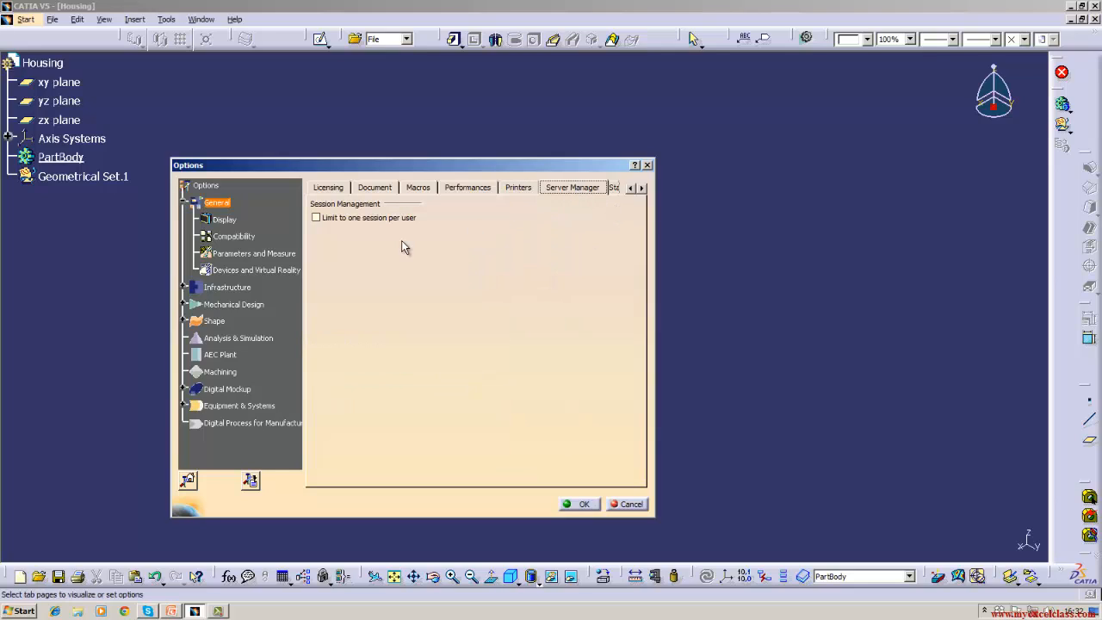
click(317, 221)
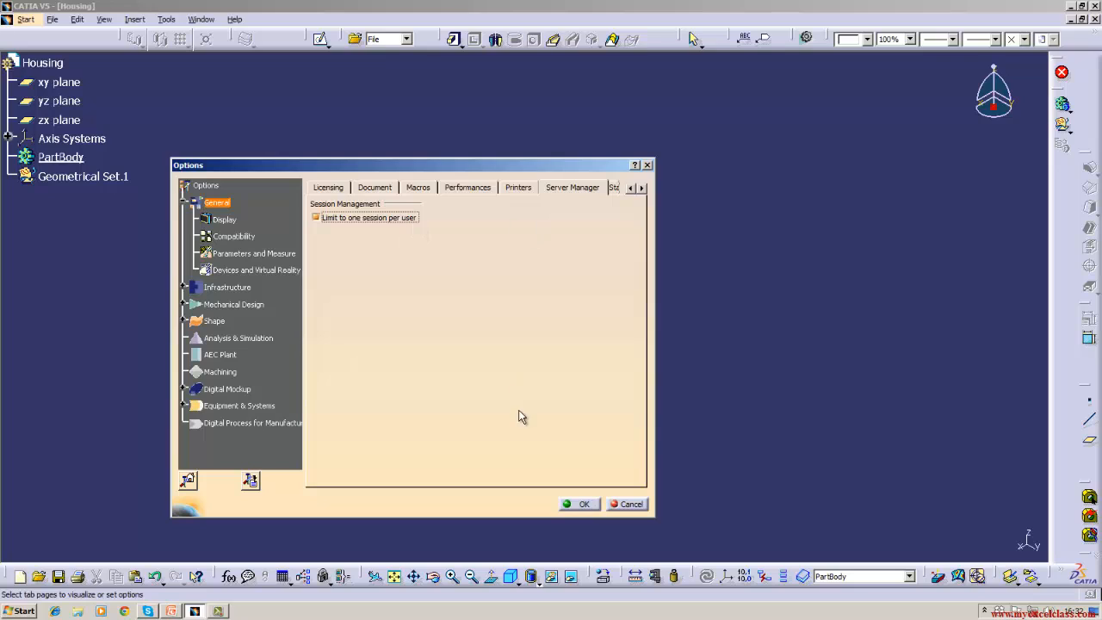
click(642, 191)
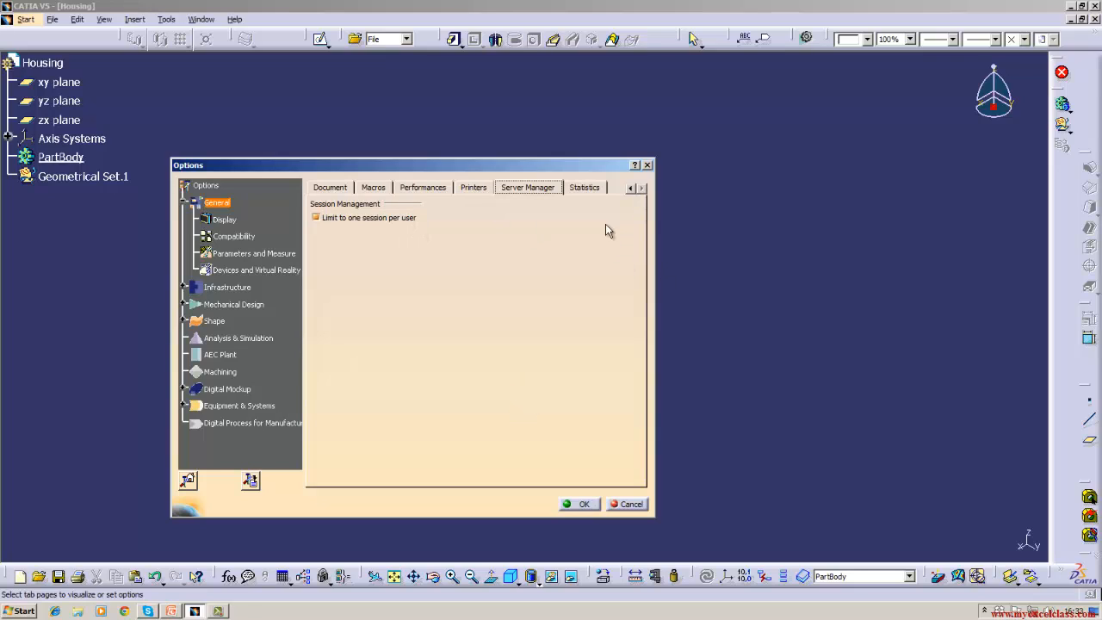
click(592, 189)
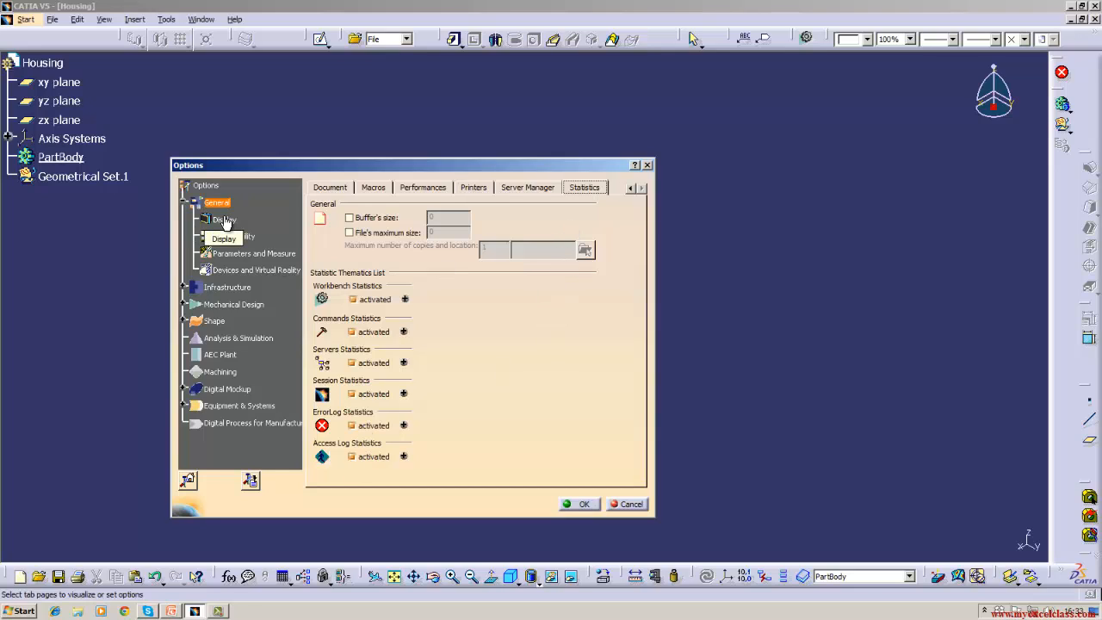
- On Display > Tree Appearance, cycle the tree types and end on Classical Windows Style
click(225, 221)
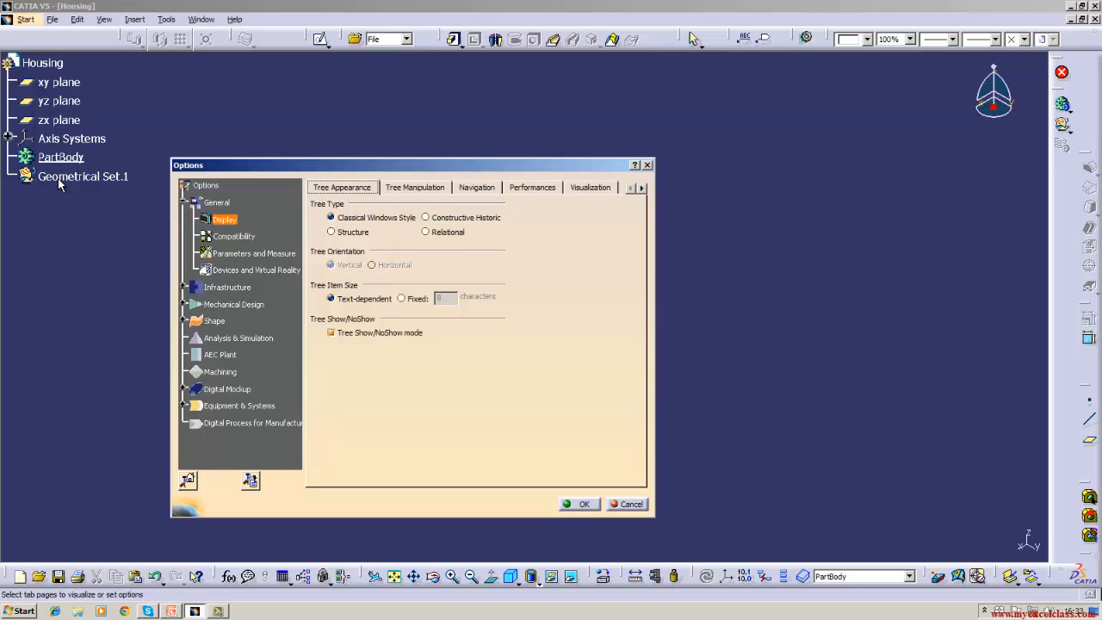
click(465, 218)
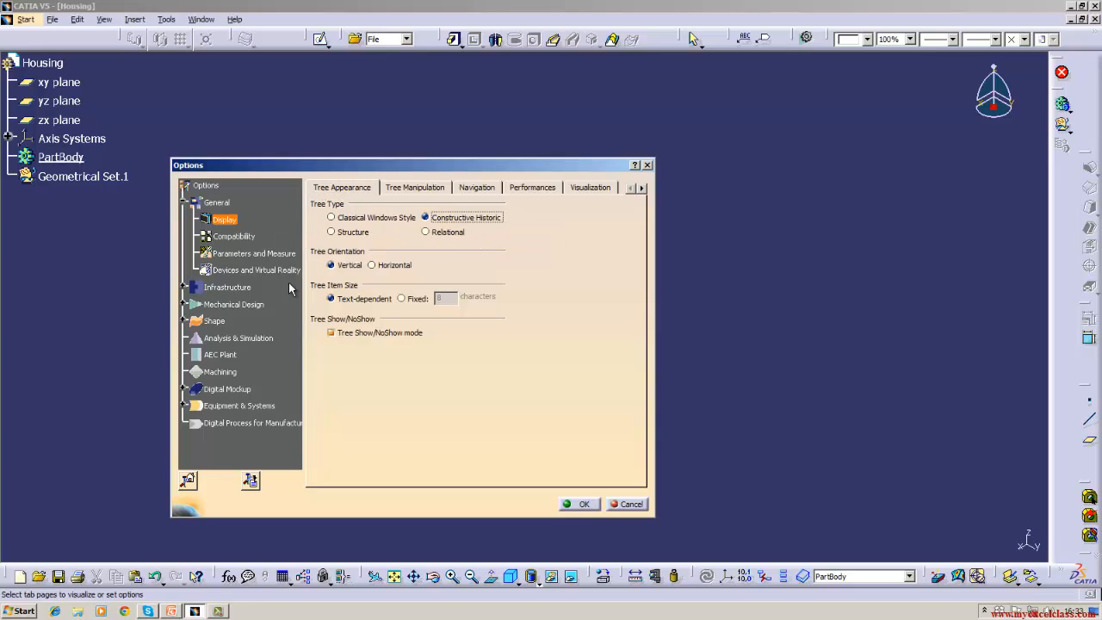
click(331, 233)
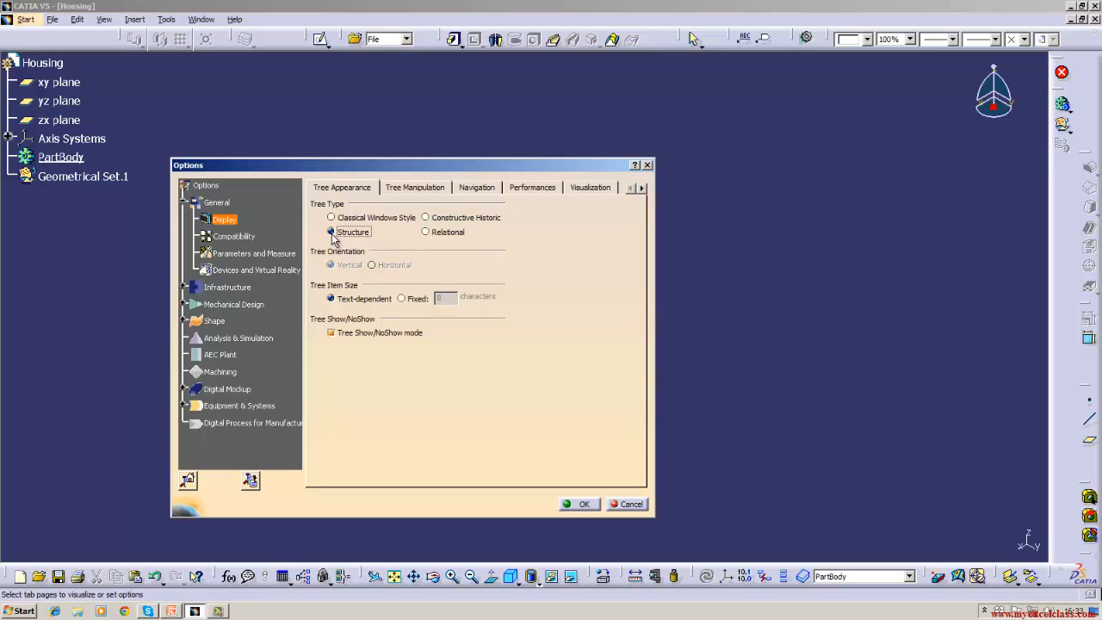
click(423, 233)
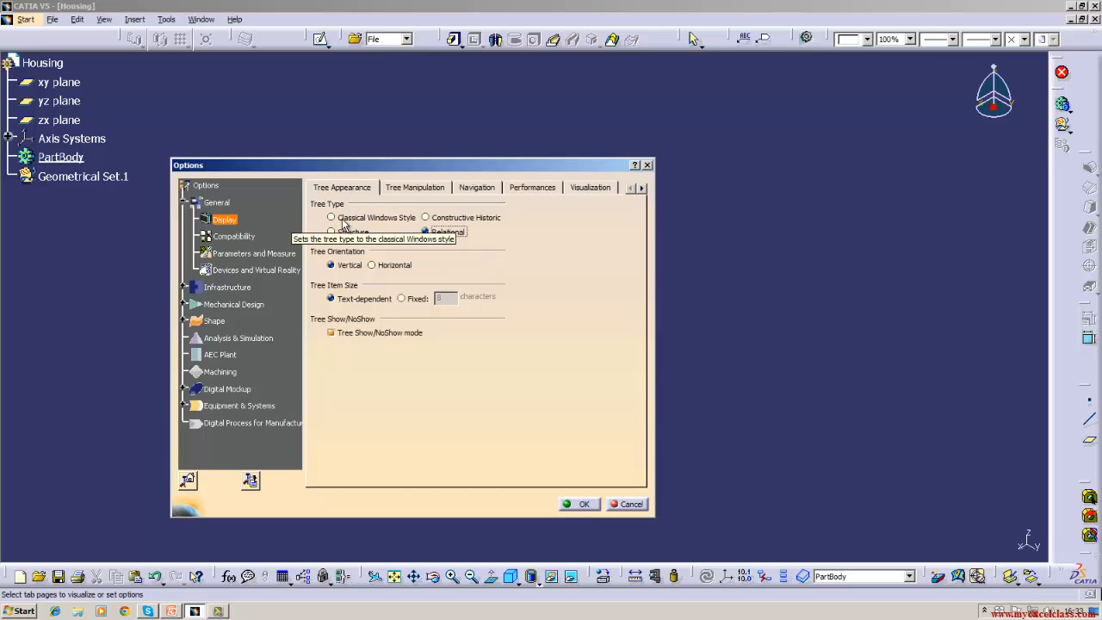
click(343, 223)
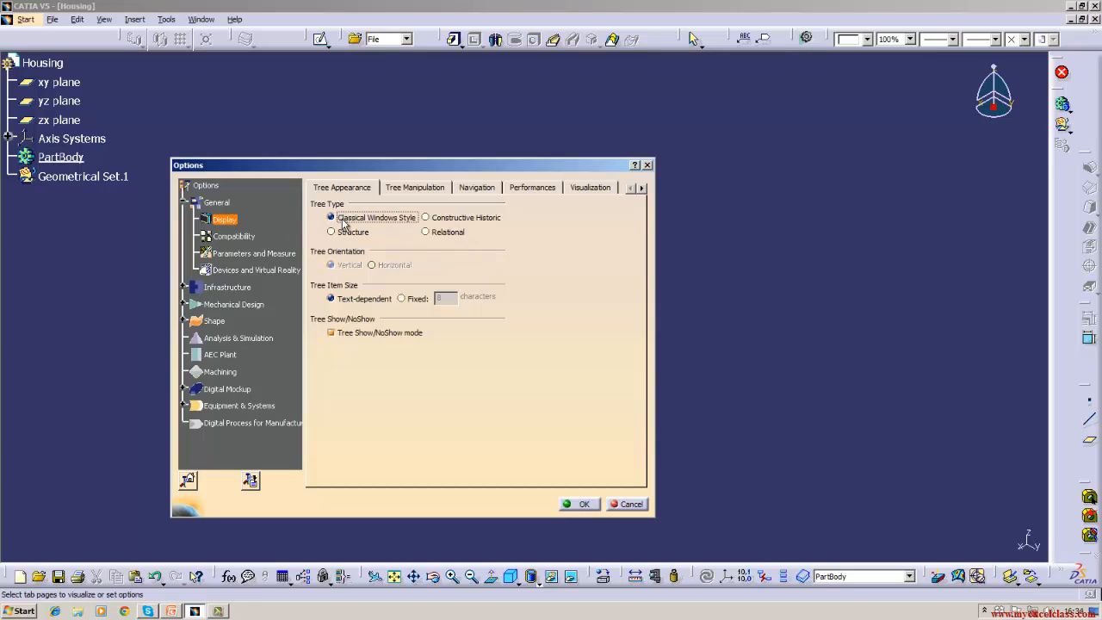
- View the Tree Manipulation, Navigation, Performances and Visualization display pages in turn
click(400, 190)
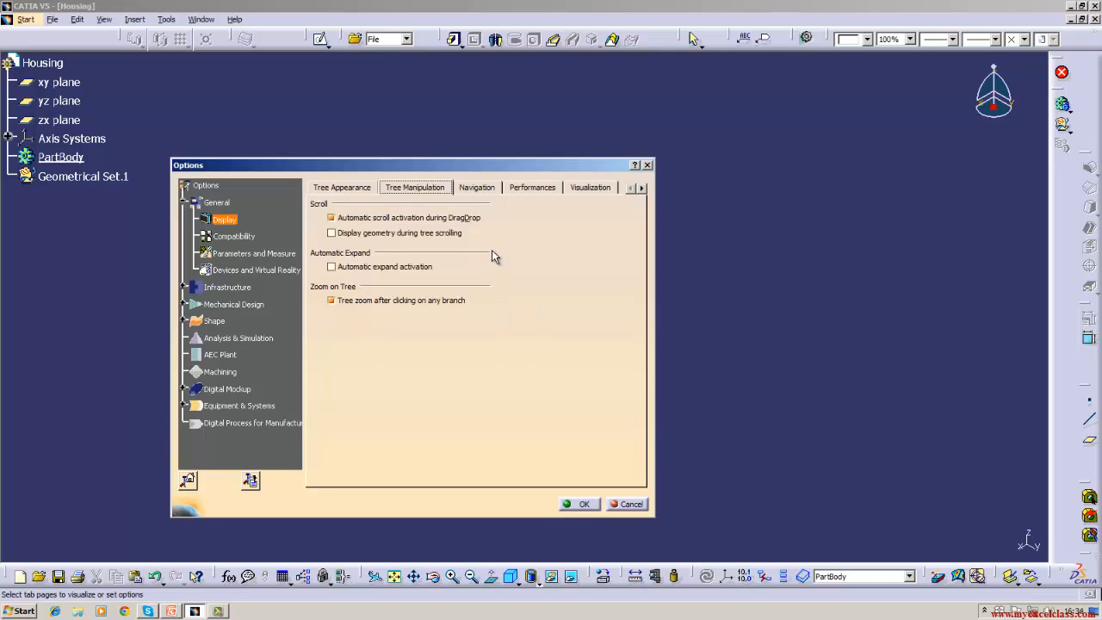
click(478, 189)
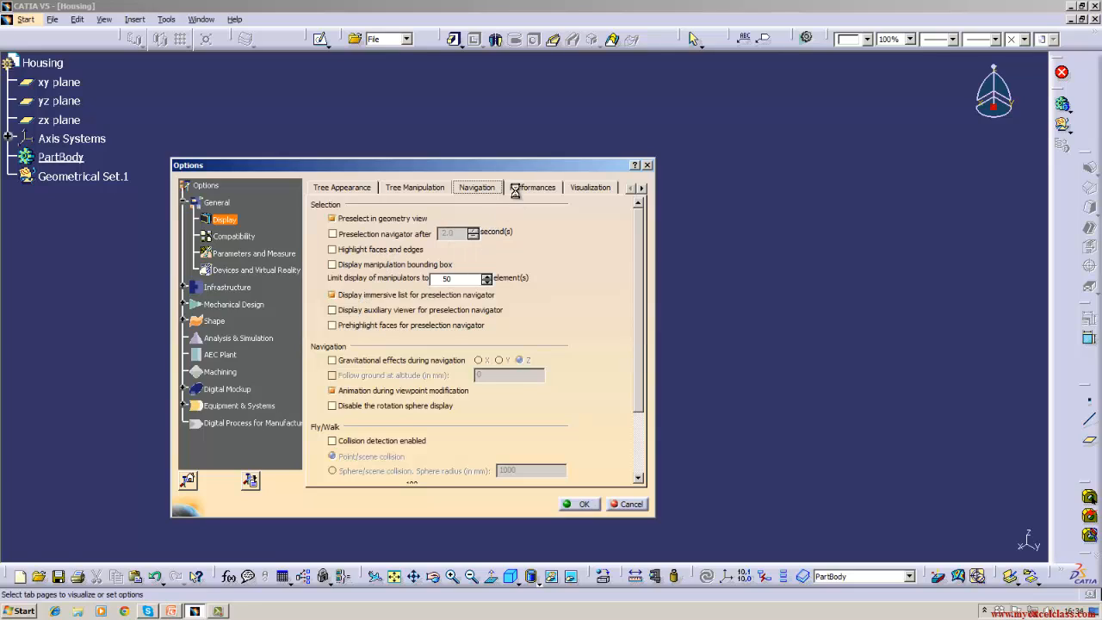
click(526, 189)
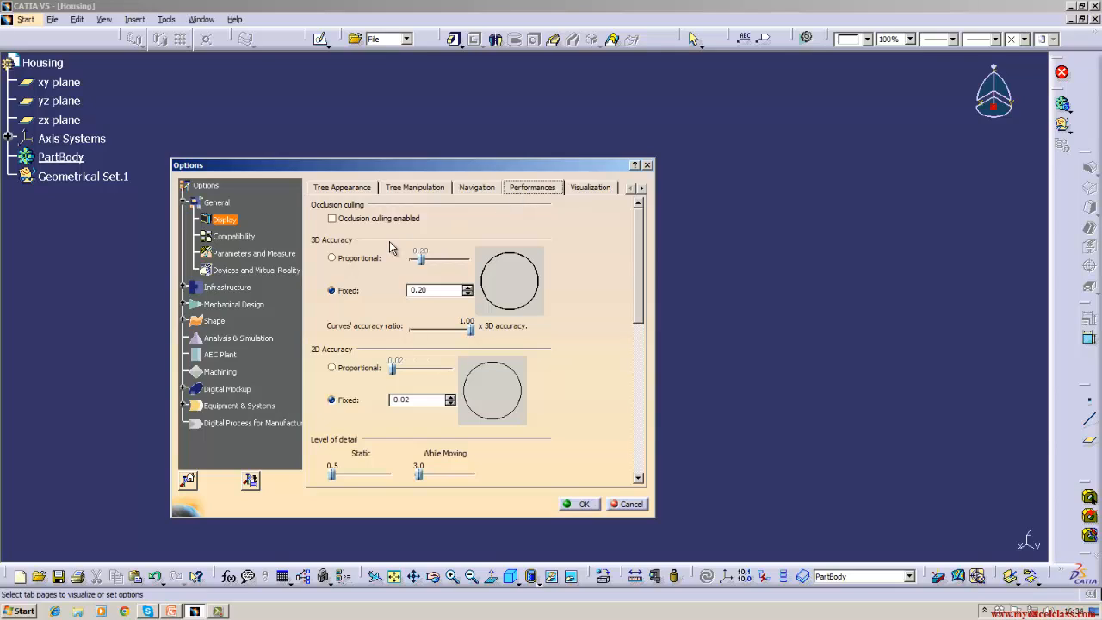
click(588, 188)
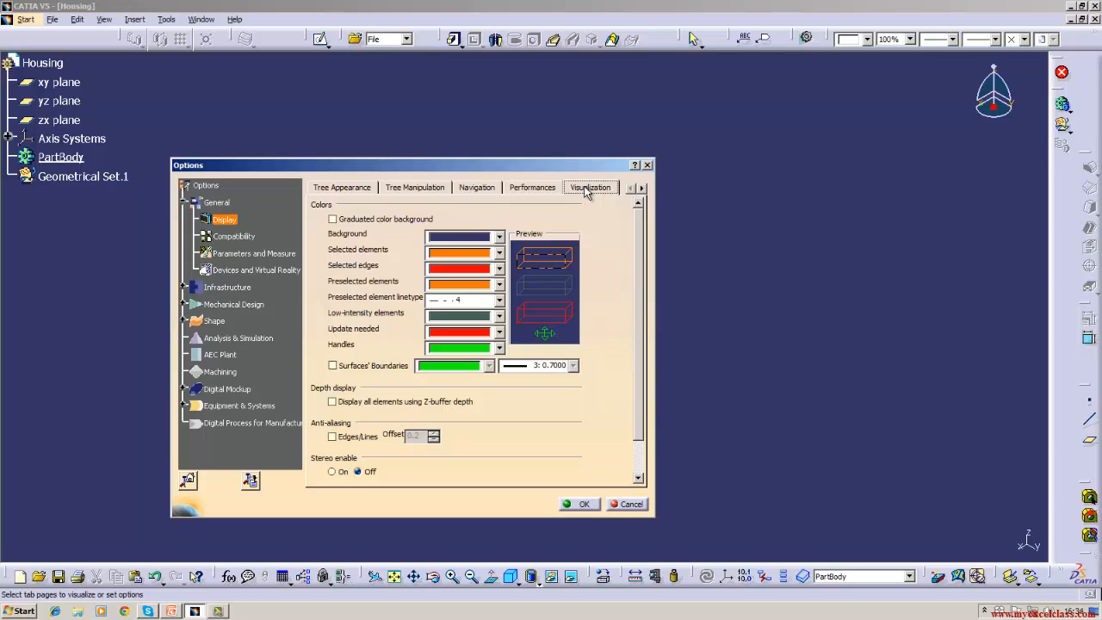
- Enable Graduated color background on the Visualization page and confirm with OK
click(332, 221)
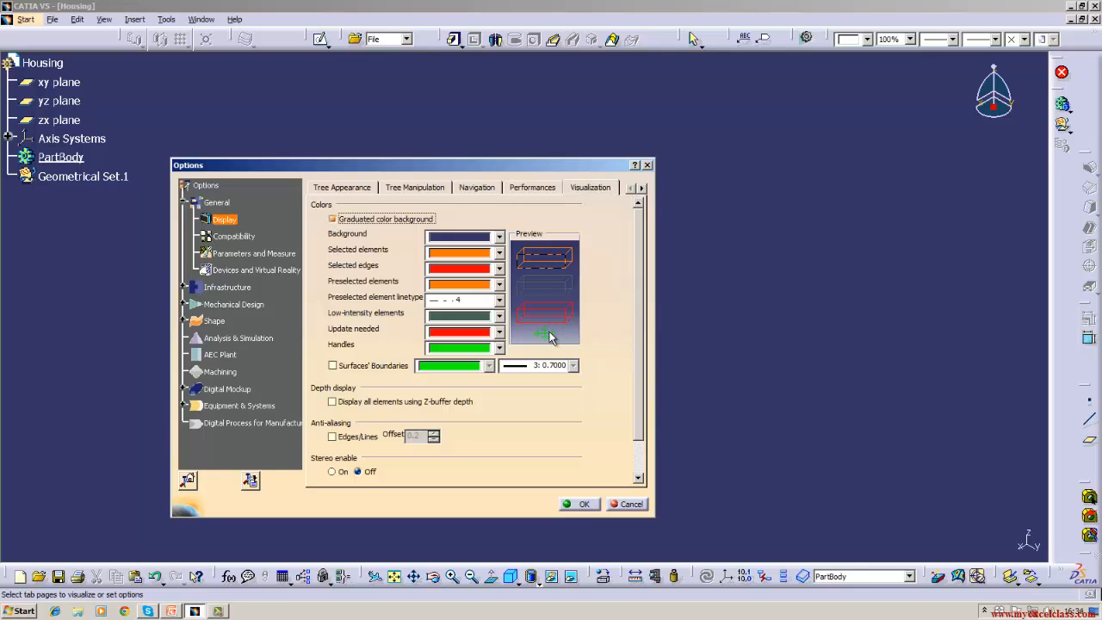
click(583, 506)
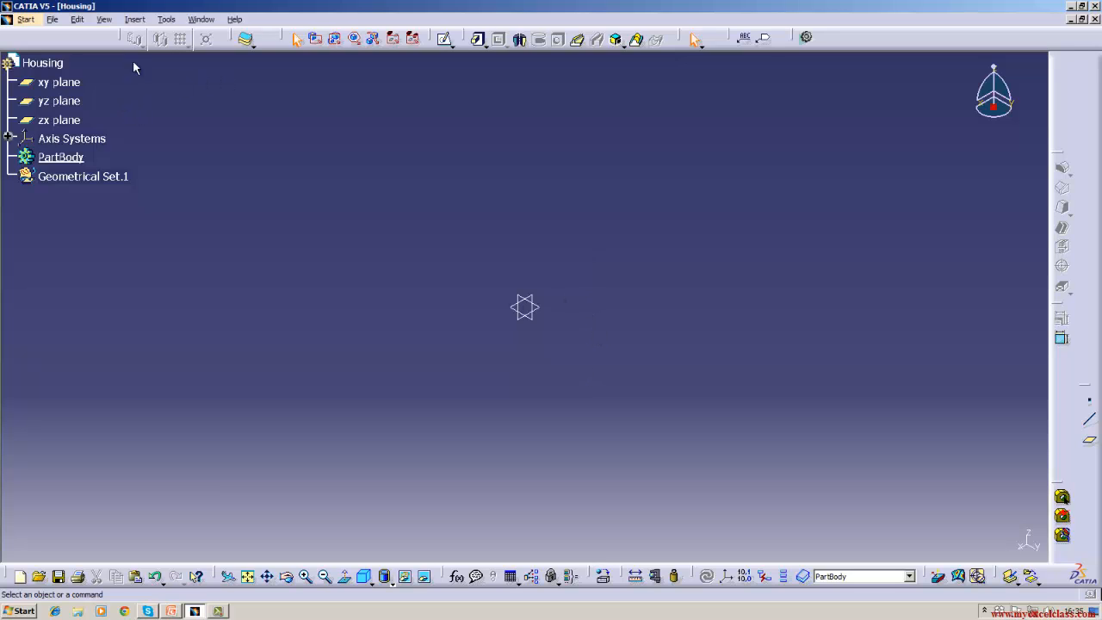
- Reopen Options, uncheck Graduated color background, and confirm with OK
click(138, 21)
mouse_move(161, 25)
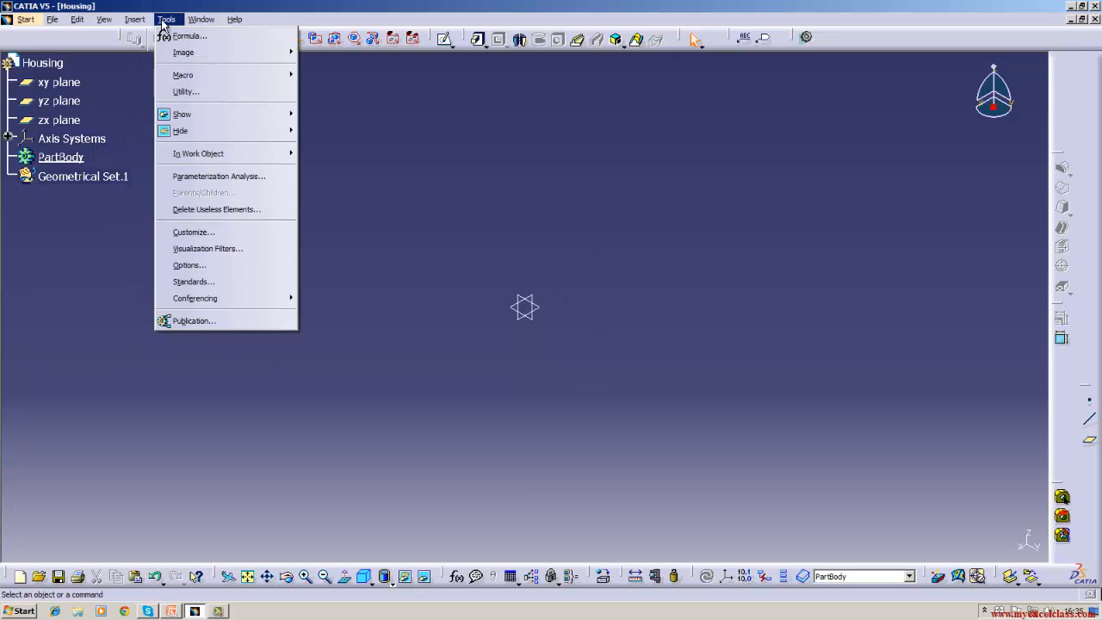
click(181, 265)
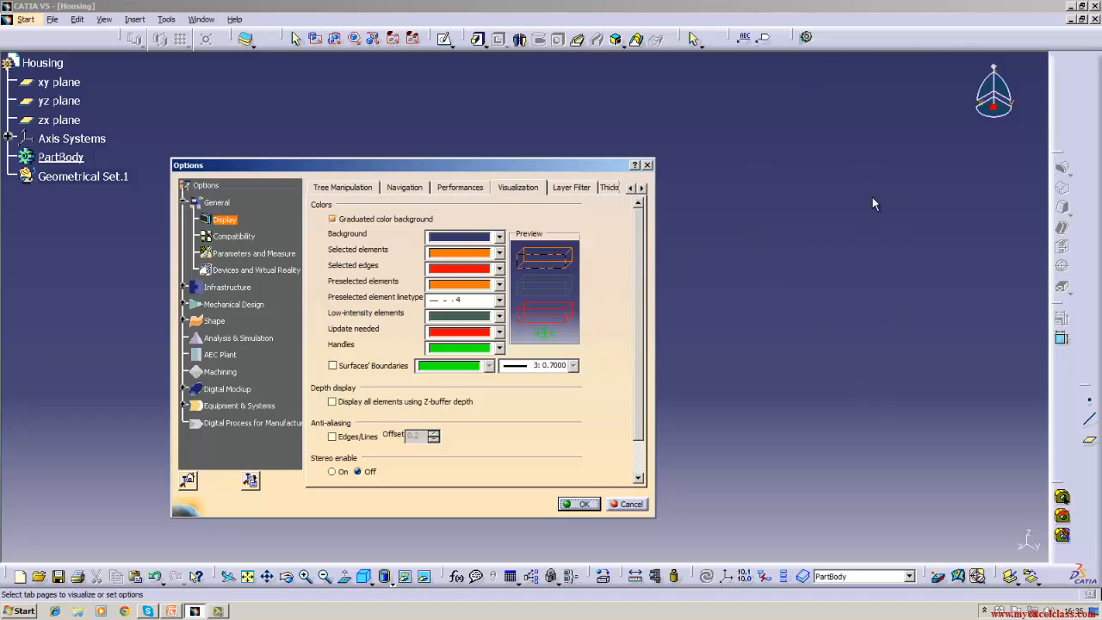
click(381, 221)
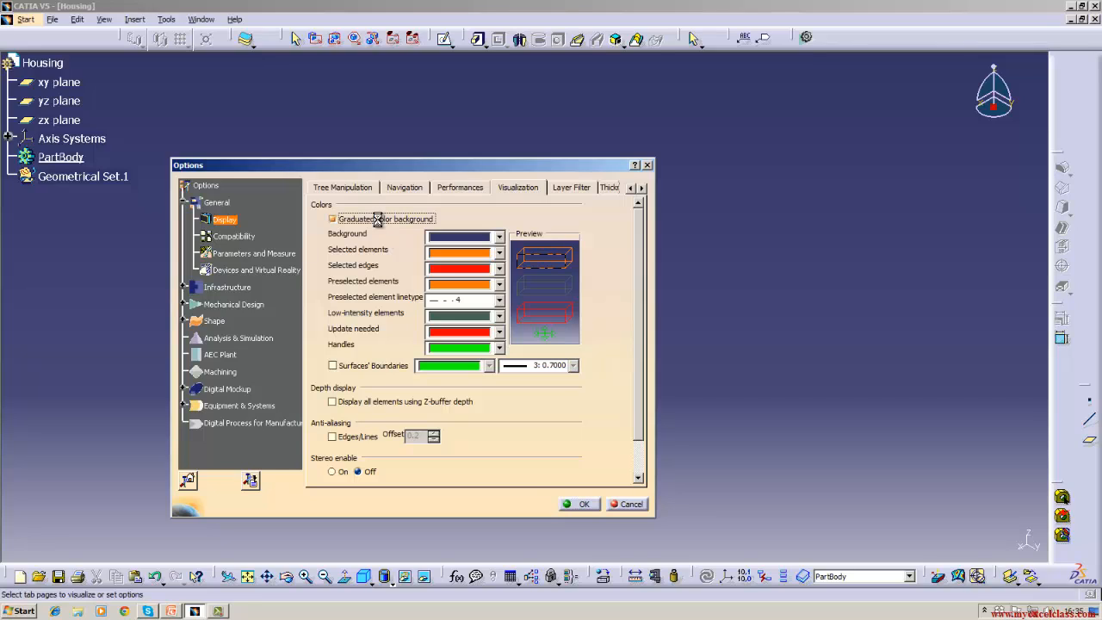
click(581, 503)
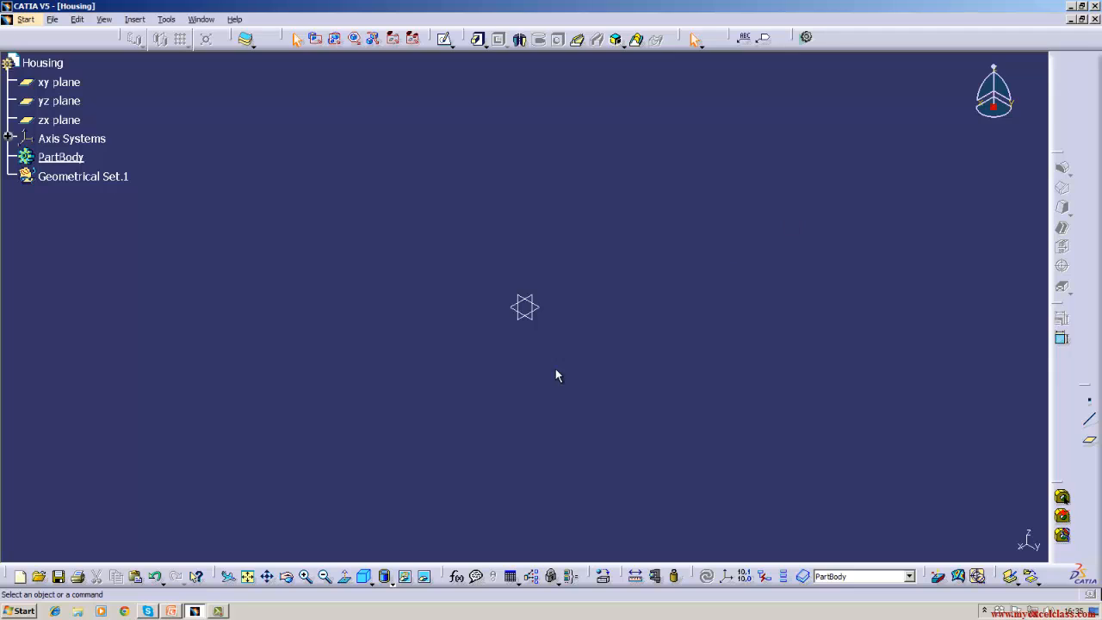
click(138, 19)
- Set the Visualization background colour to black and confirm with OK
click(161, 20)
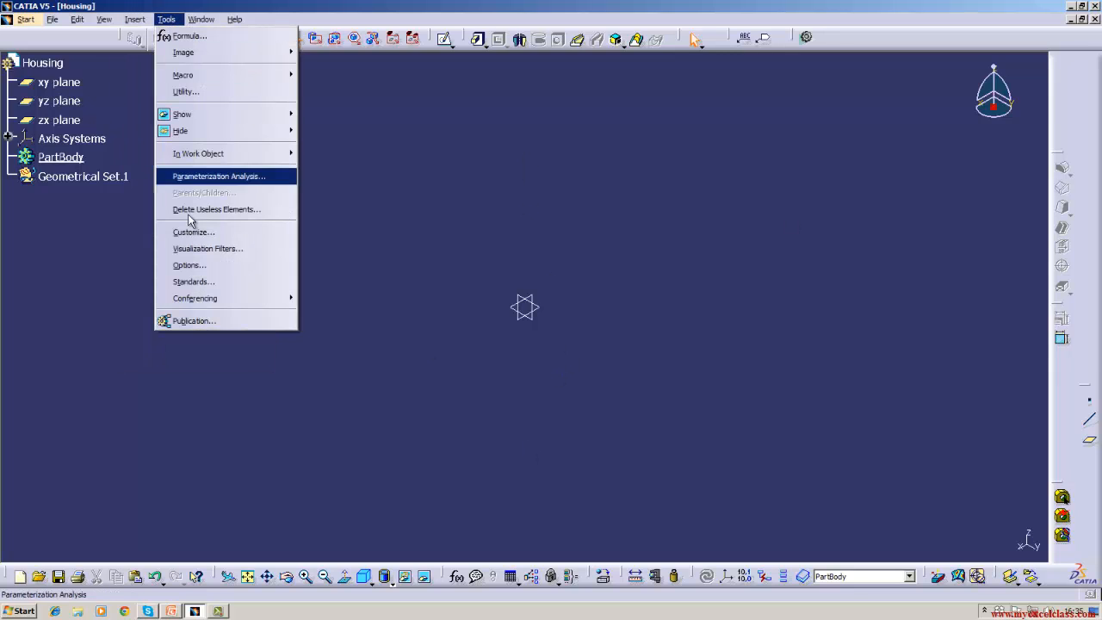
click(189, 266)
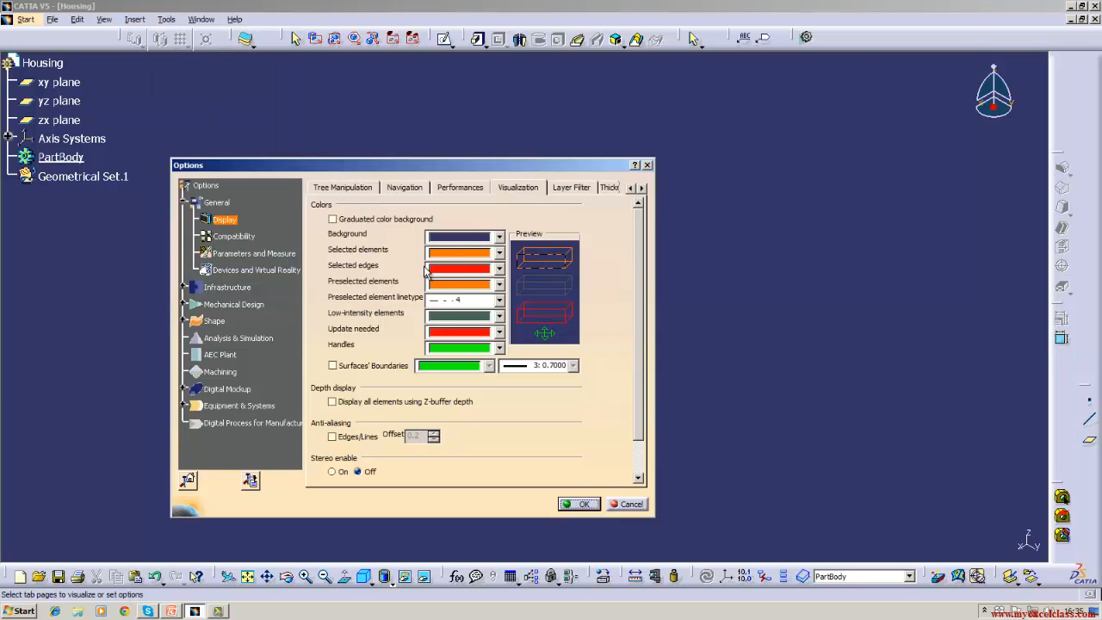
click(498, 237)
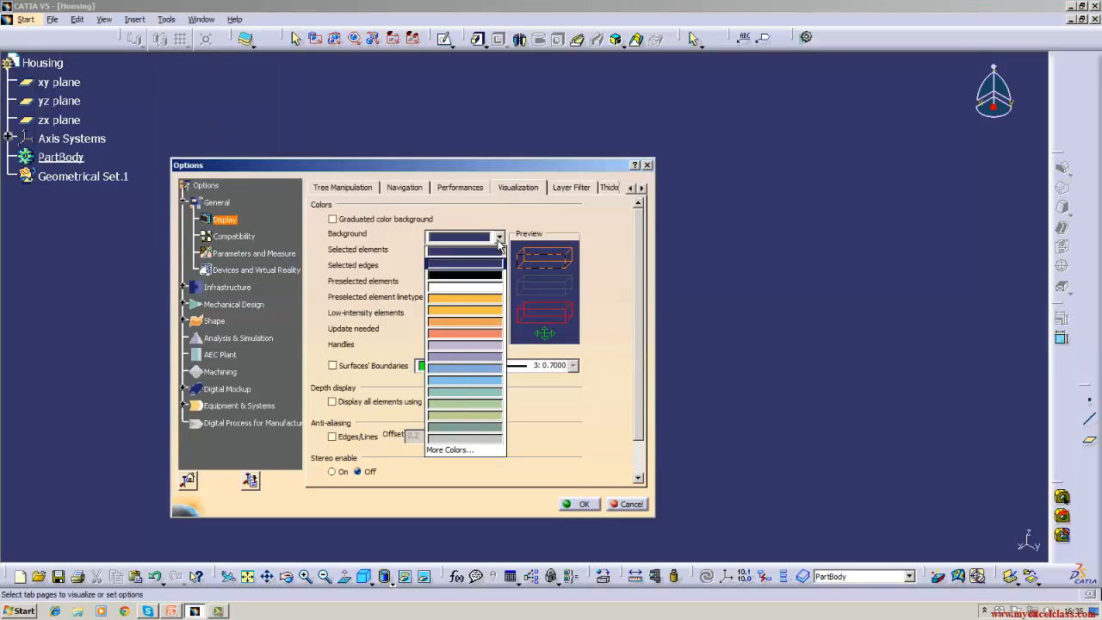
click(485, 274)
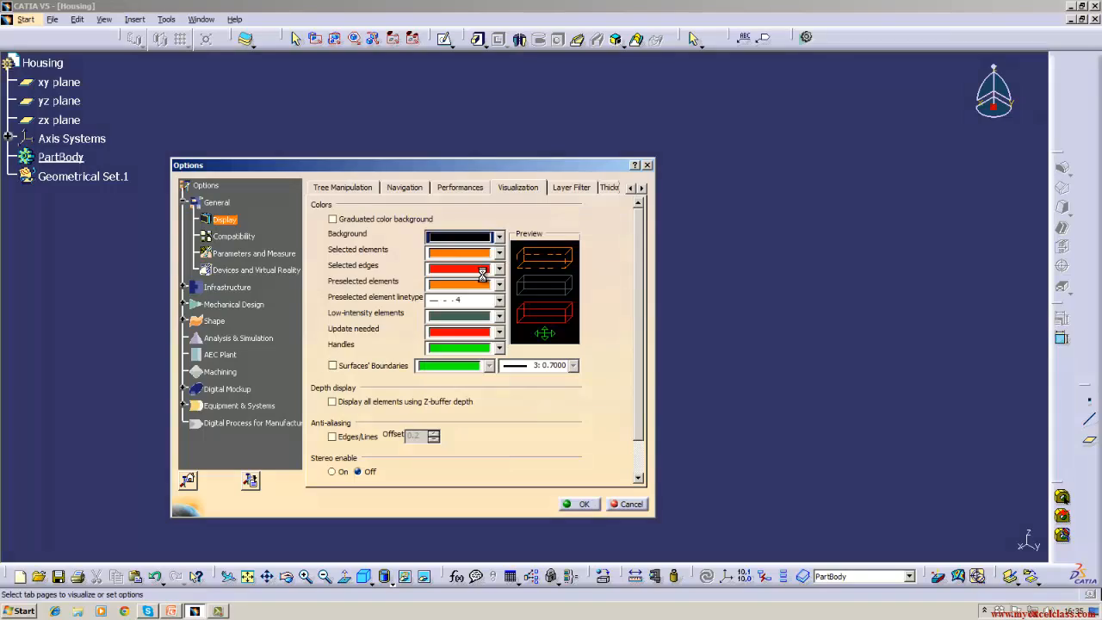
click(592, 506)
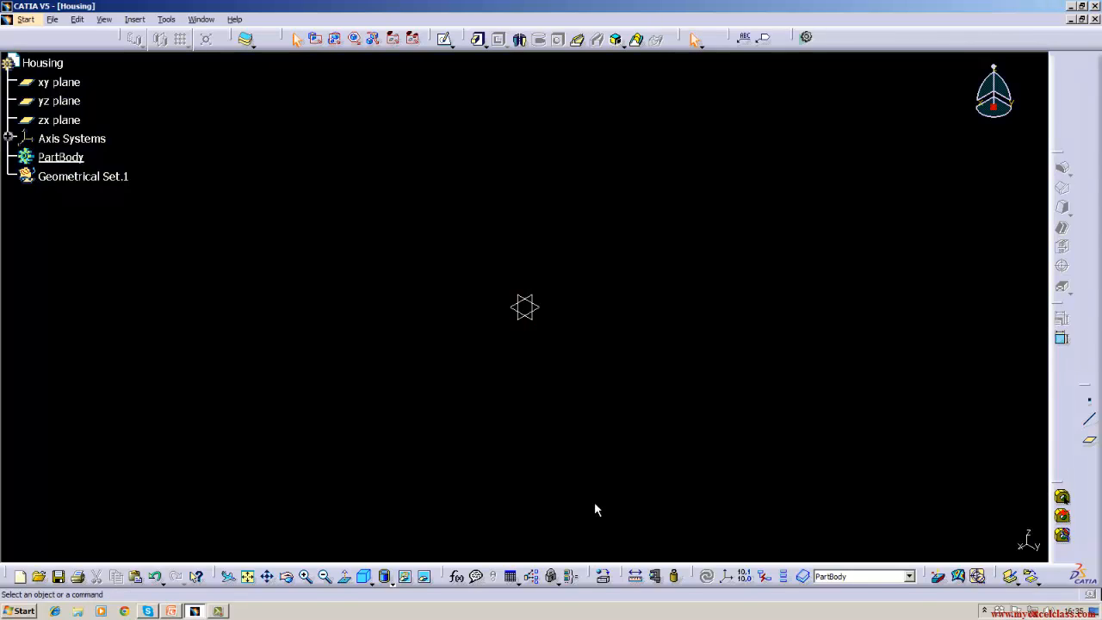
click(136, 19)
- Reopen Options and turn the graduated background on, confirming with OK
mouse_move(160, 20)
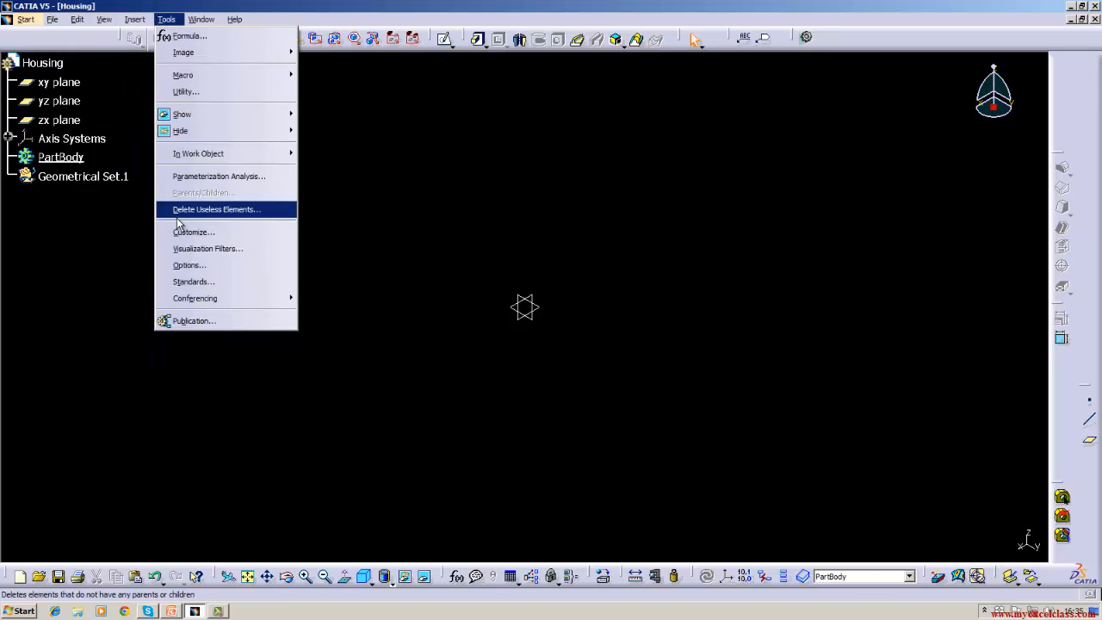
click(179, 266)
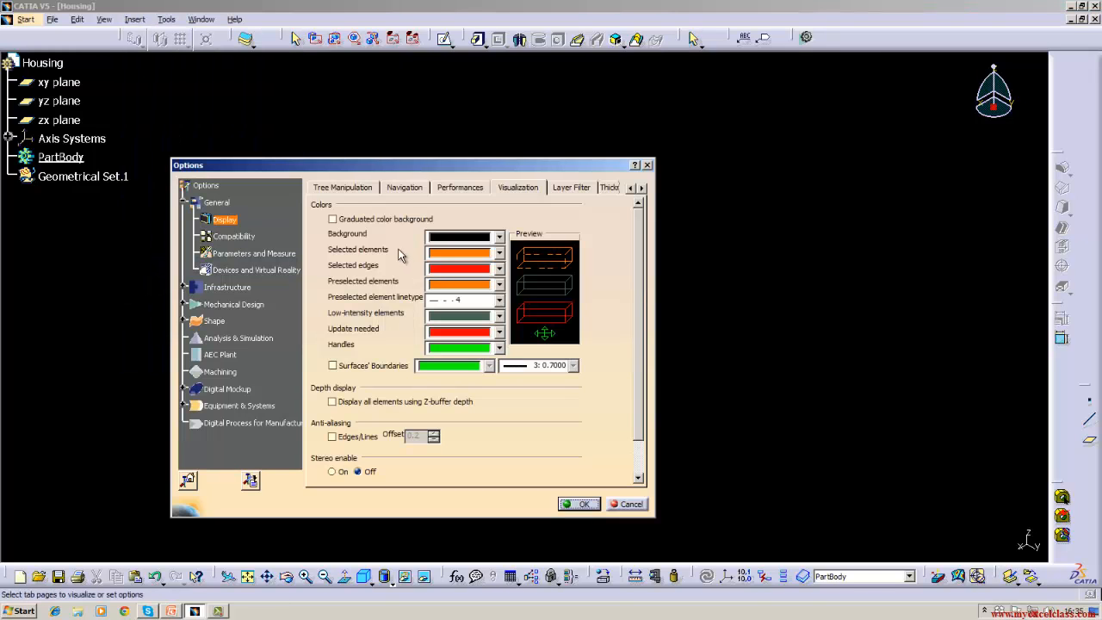
click(335, 220)
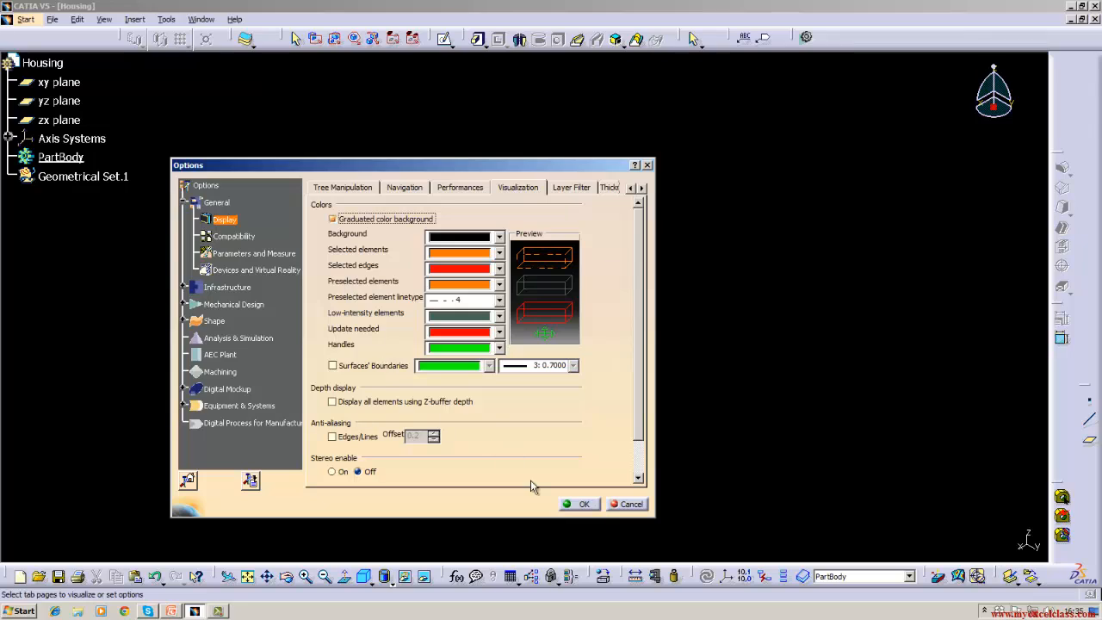
click(581, 504)
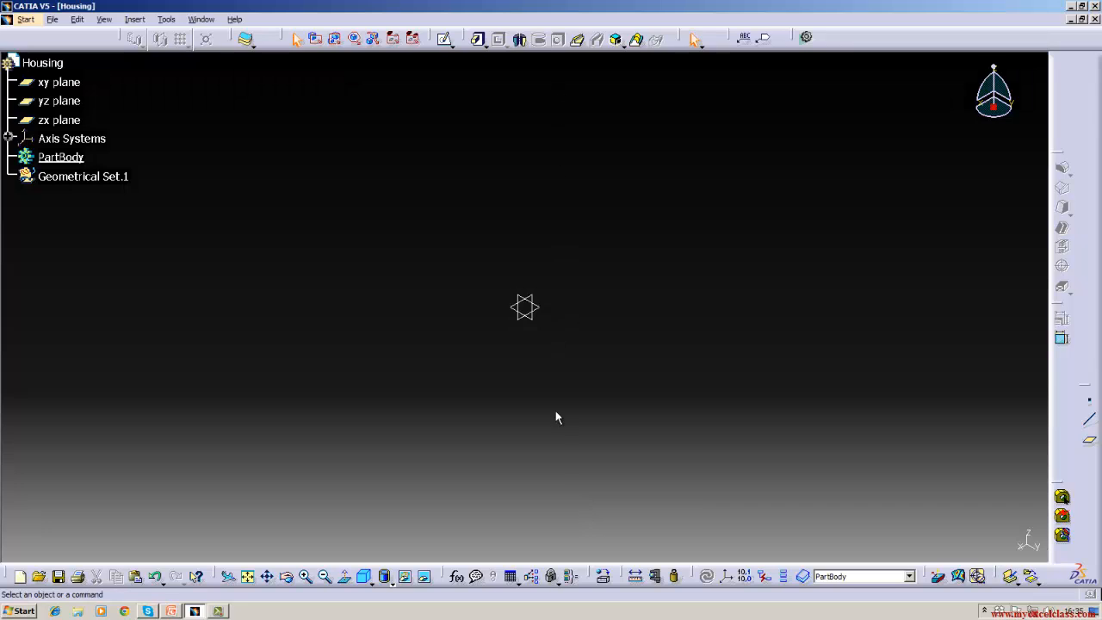
- Turn the gradient off and set the background colour to light purple, then confirm
click(135, 19)
mouse_move(168, 21)
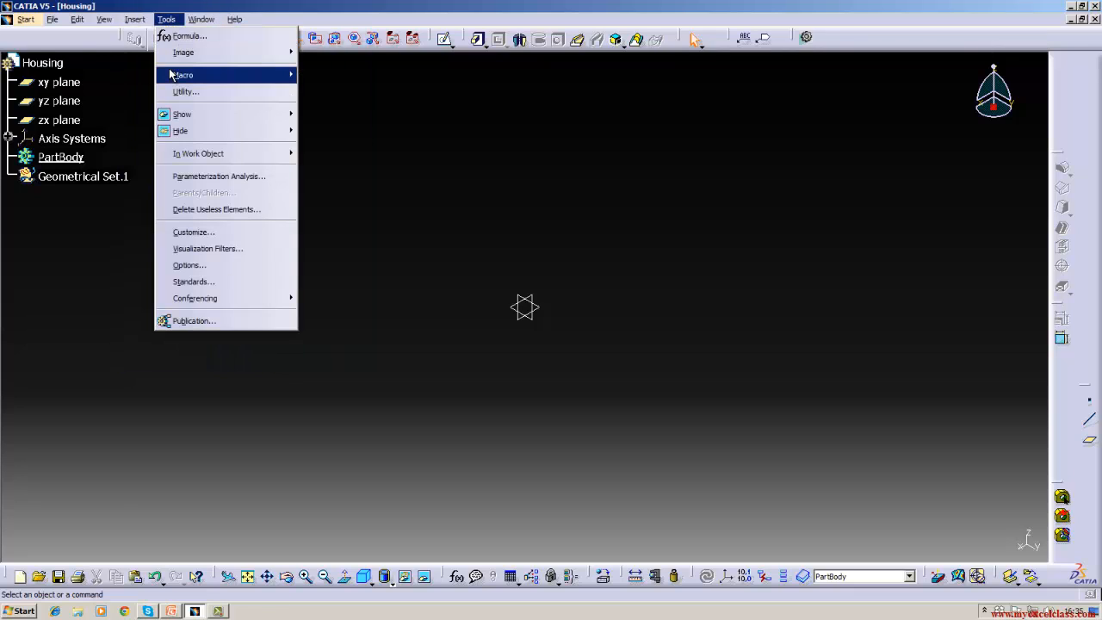
click(188, 266)
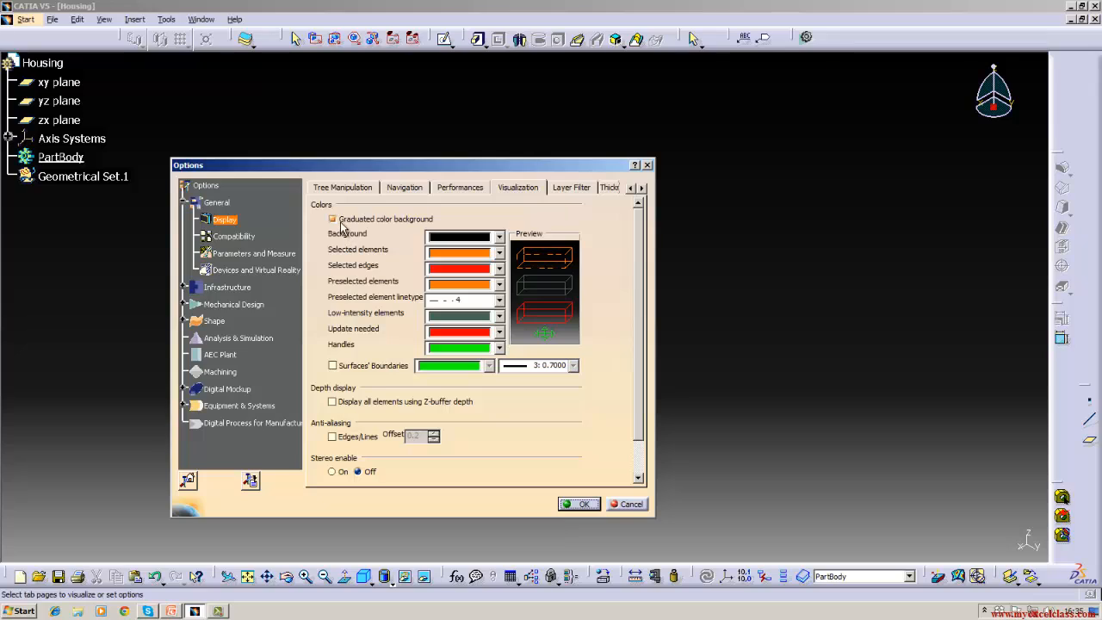
click(334, 218)
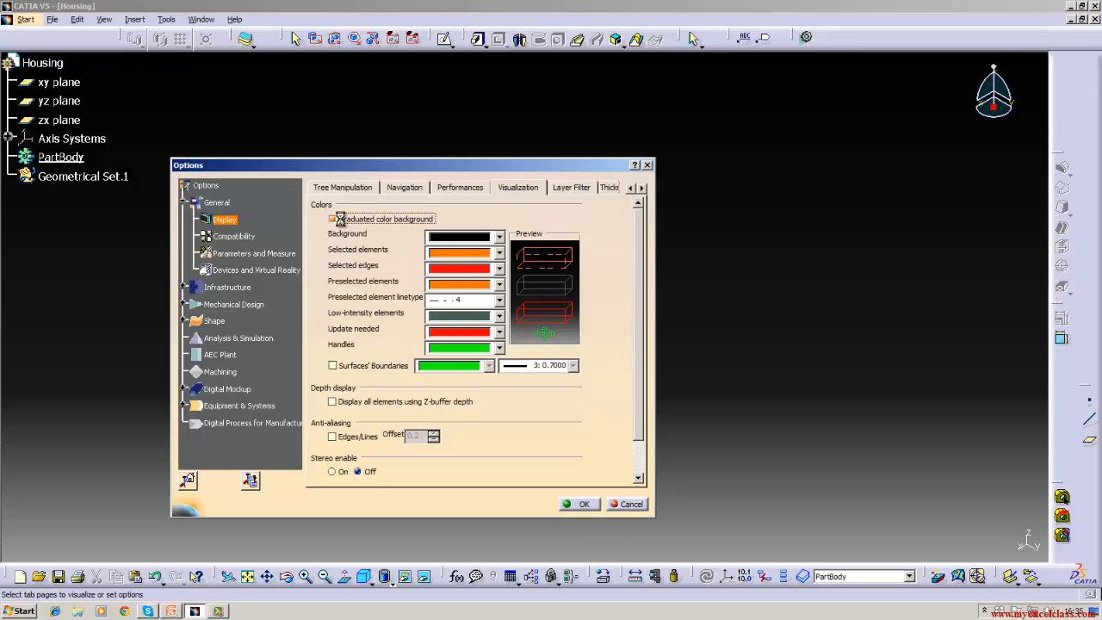
click(498, 238)
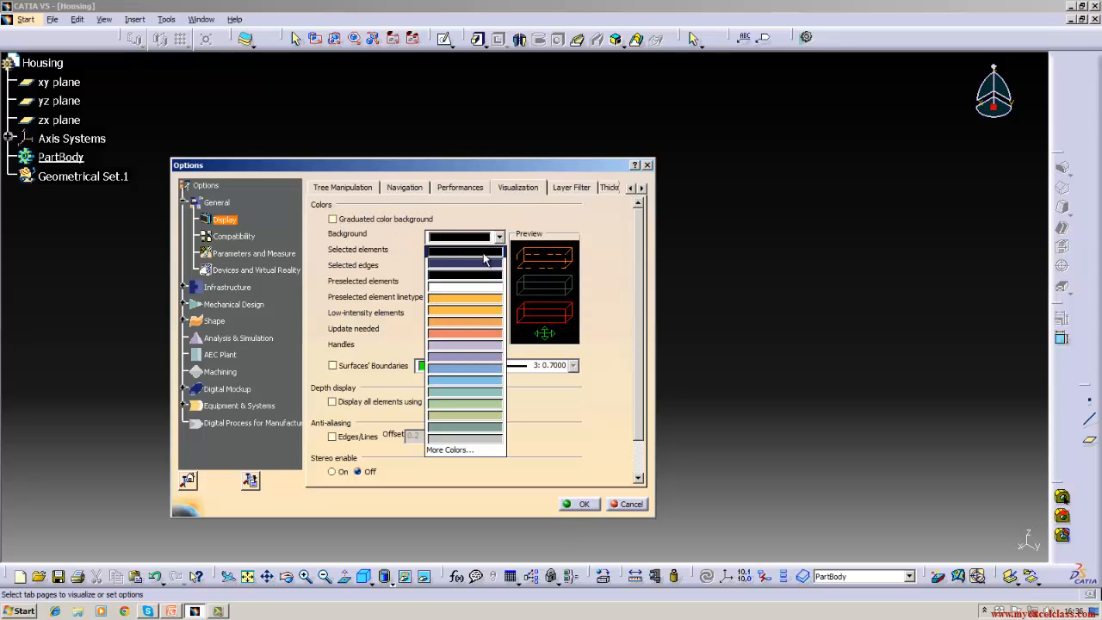
click(481, 261)
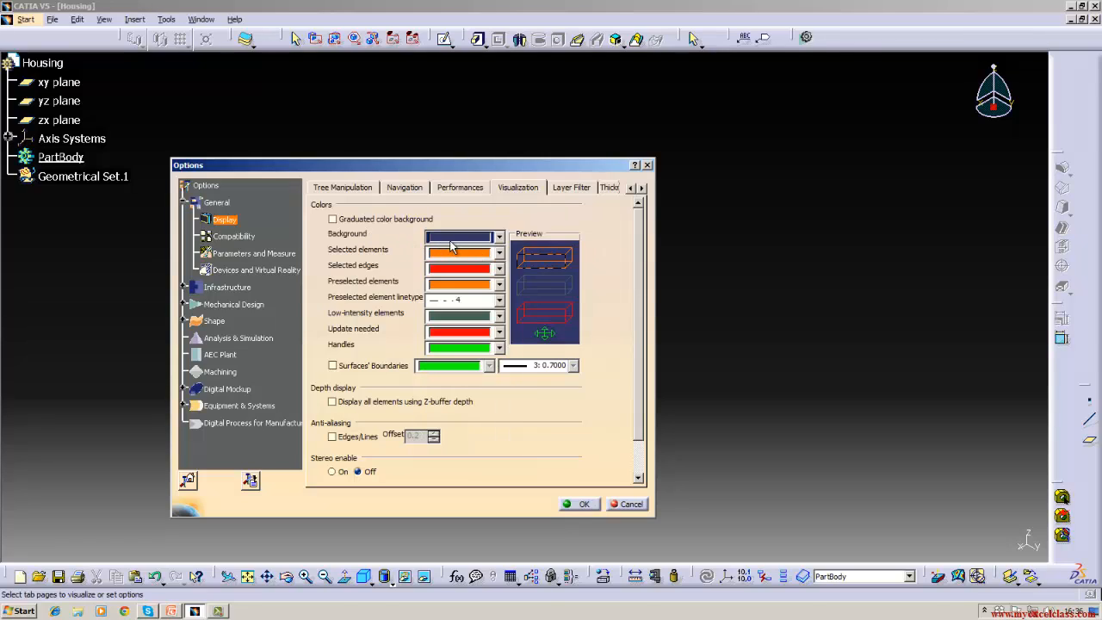
click(498, 237)
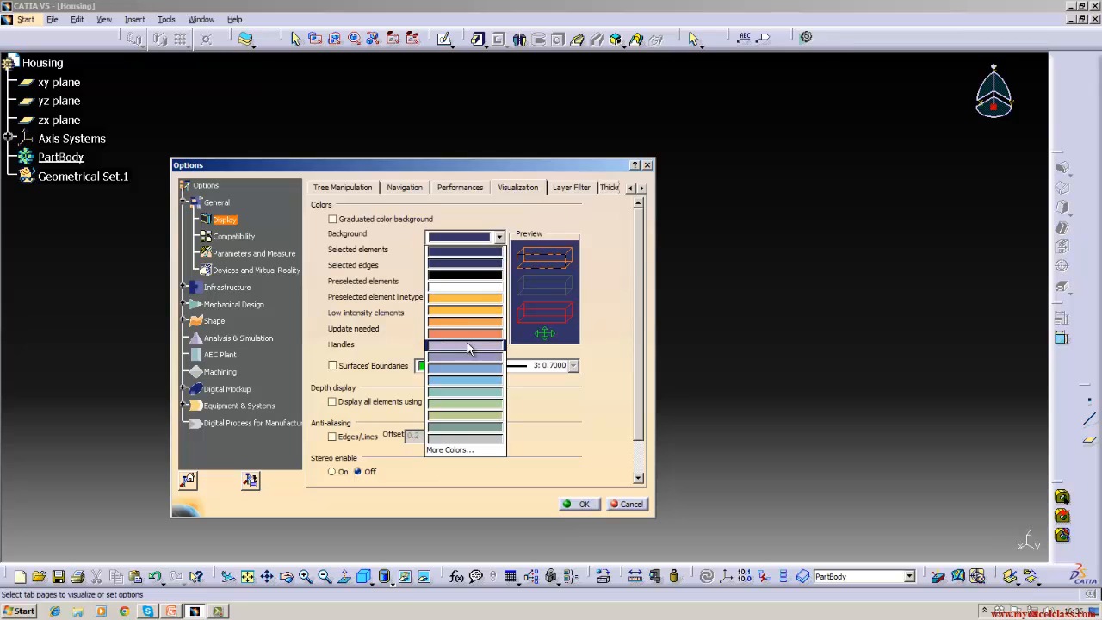
click(469, 347)
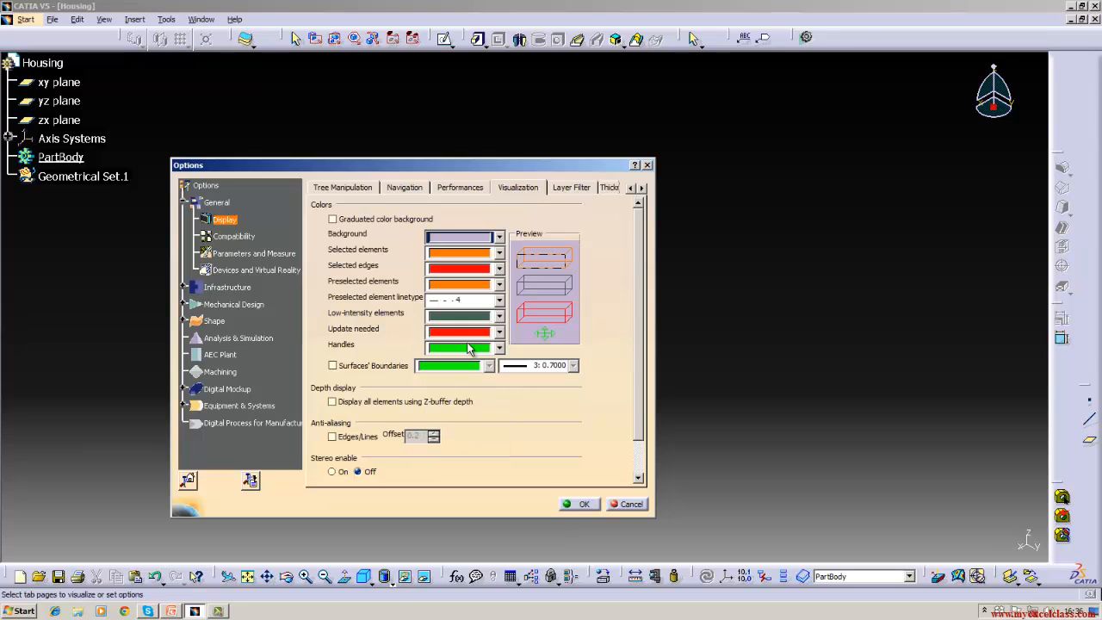
click(576, 505)
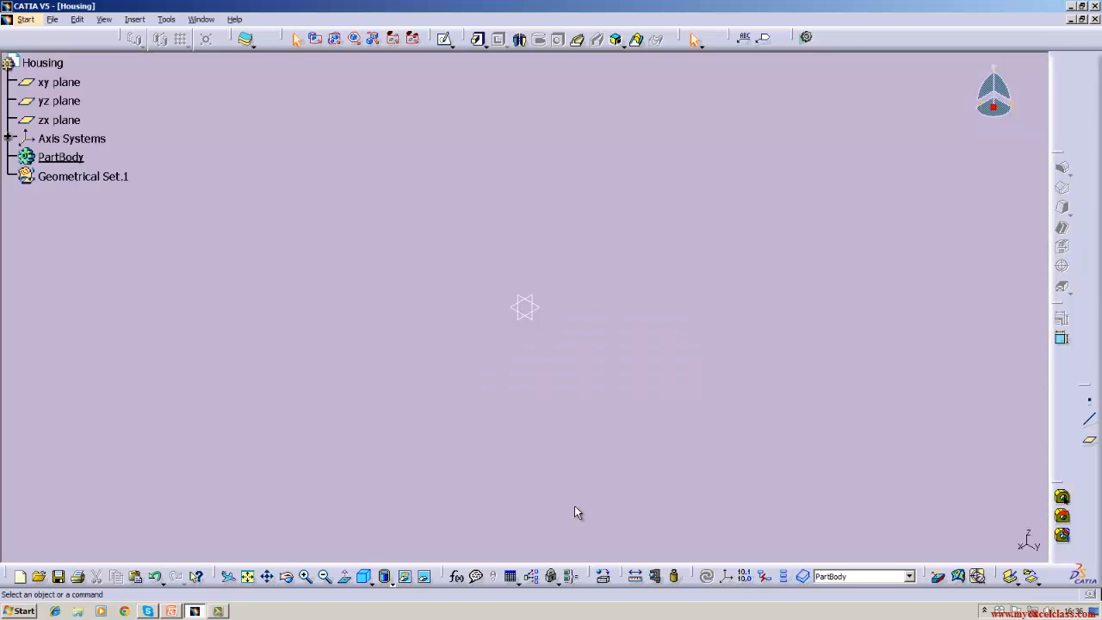
- Set the 3D viewport background to dark navy in Display > Visualization and apply it with OK
click(166, 19)
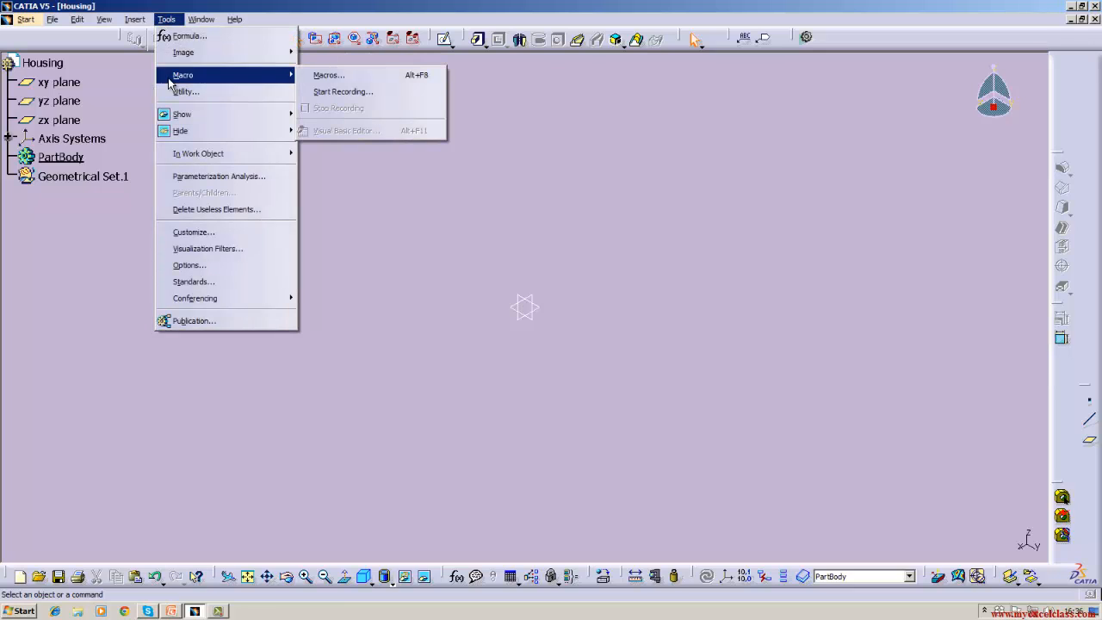
click(180, 266)
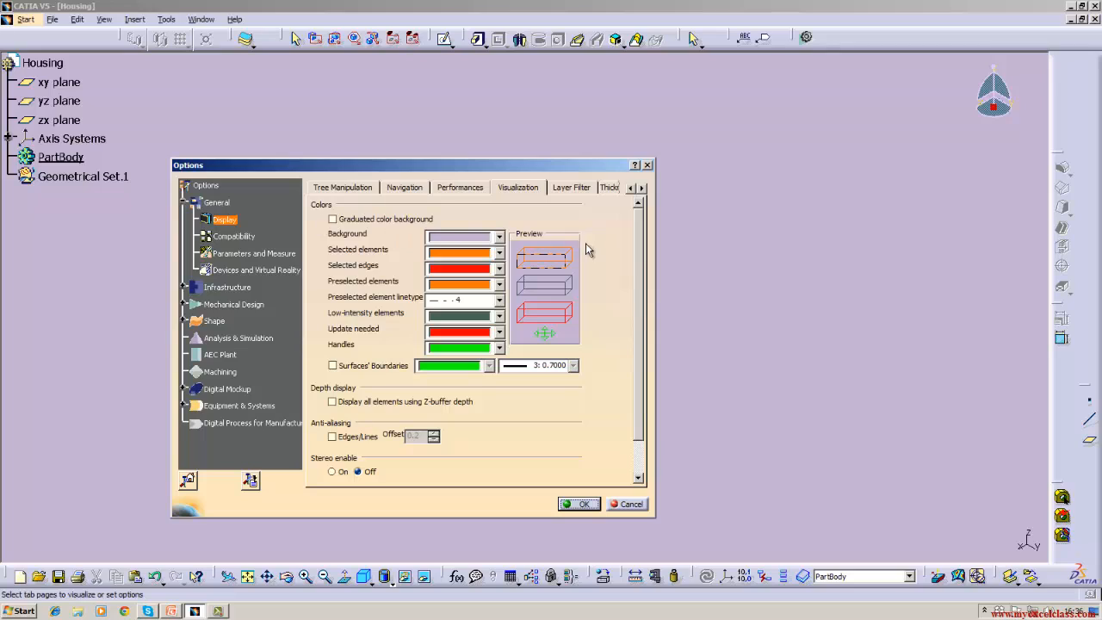
click(500, 238)
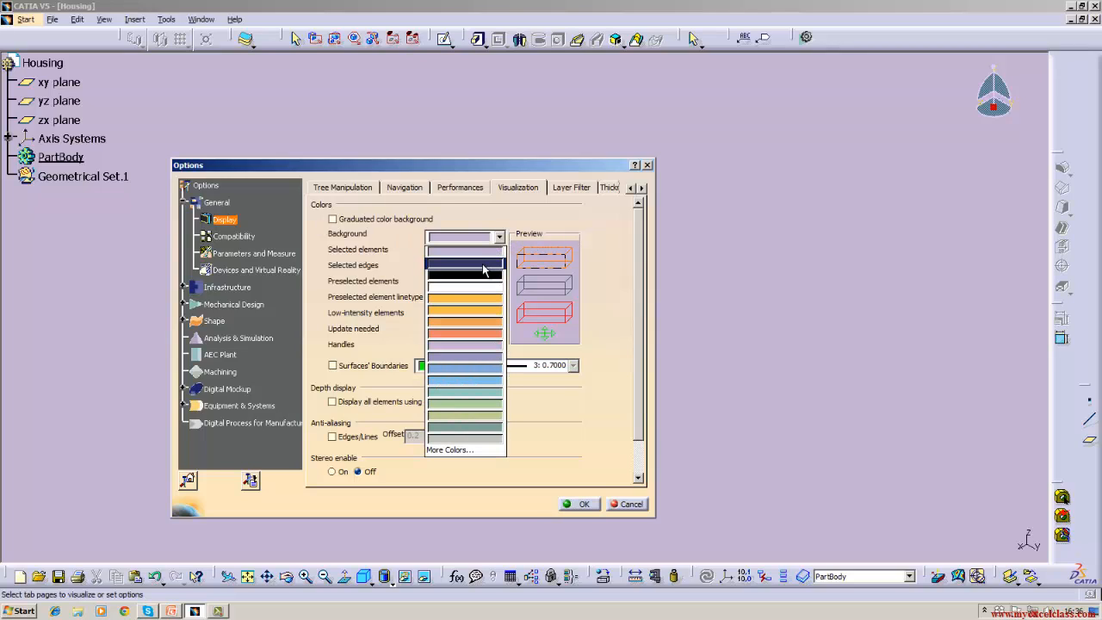
click(484, 264)
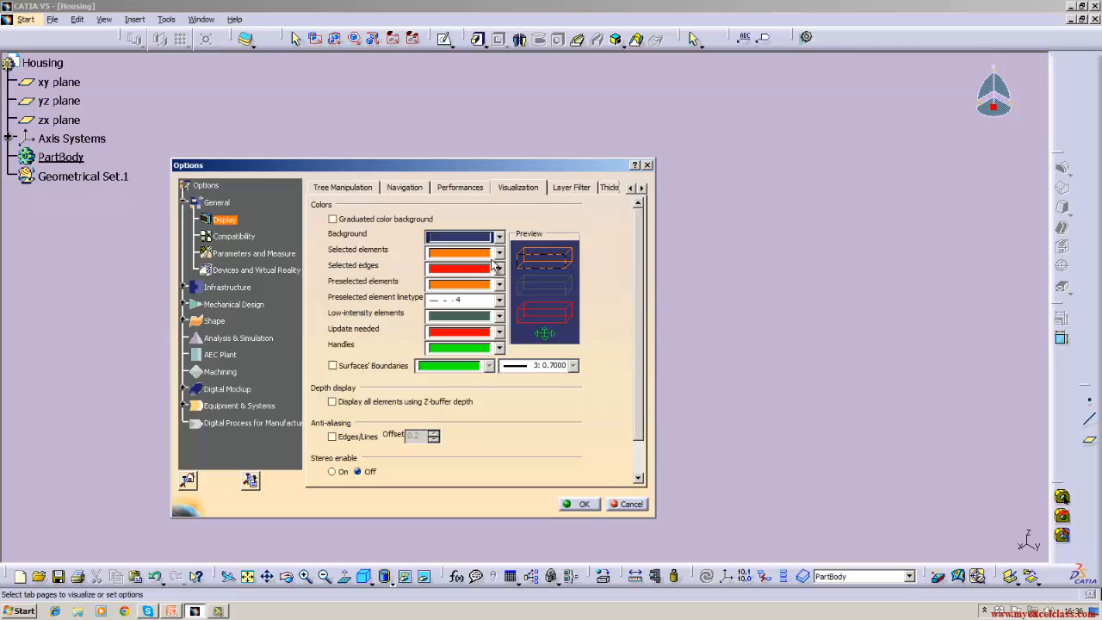
click(596, 503)
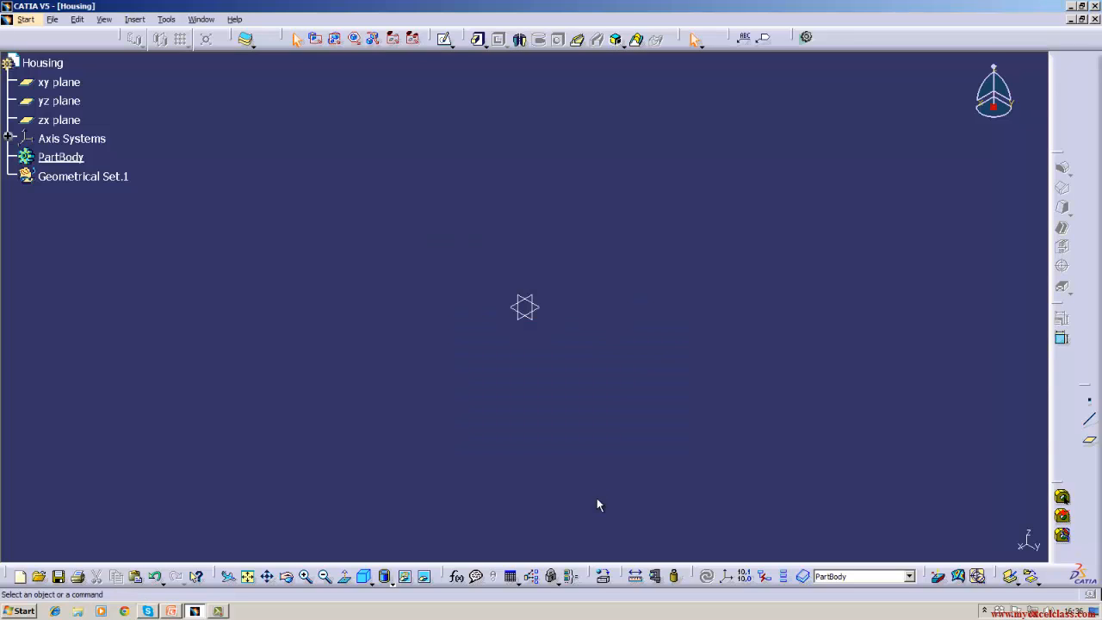
click(166, 19)
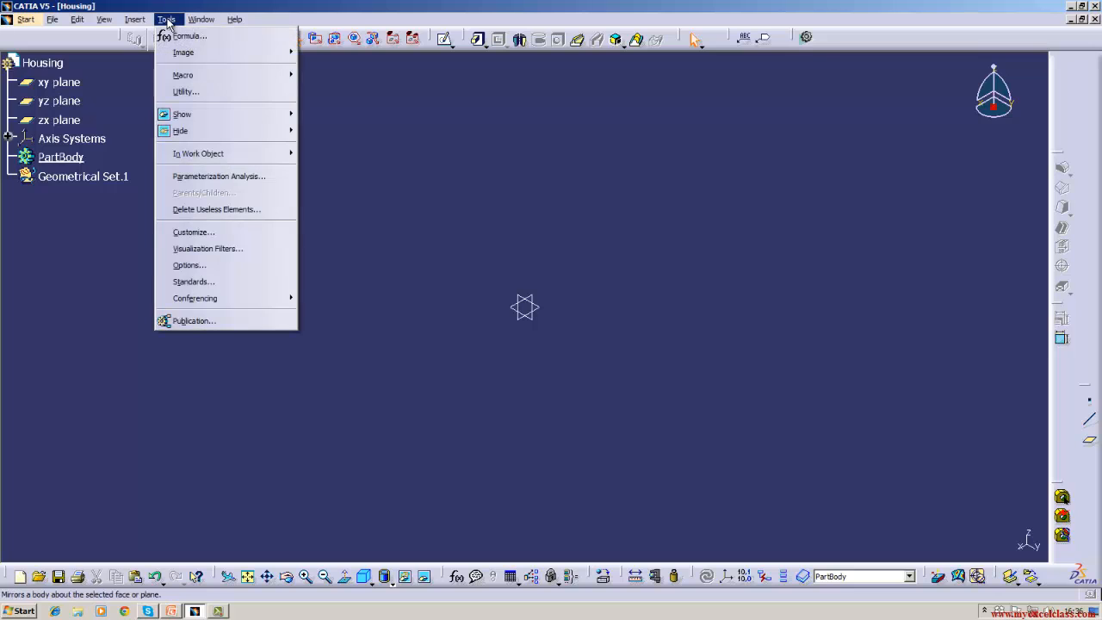
- Reopen the Visualization options and make selected elements white
click(181, 265)
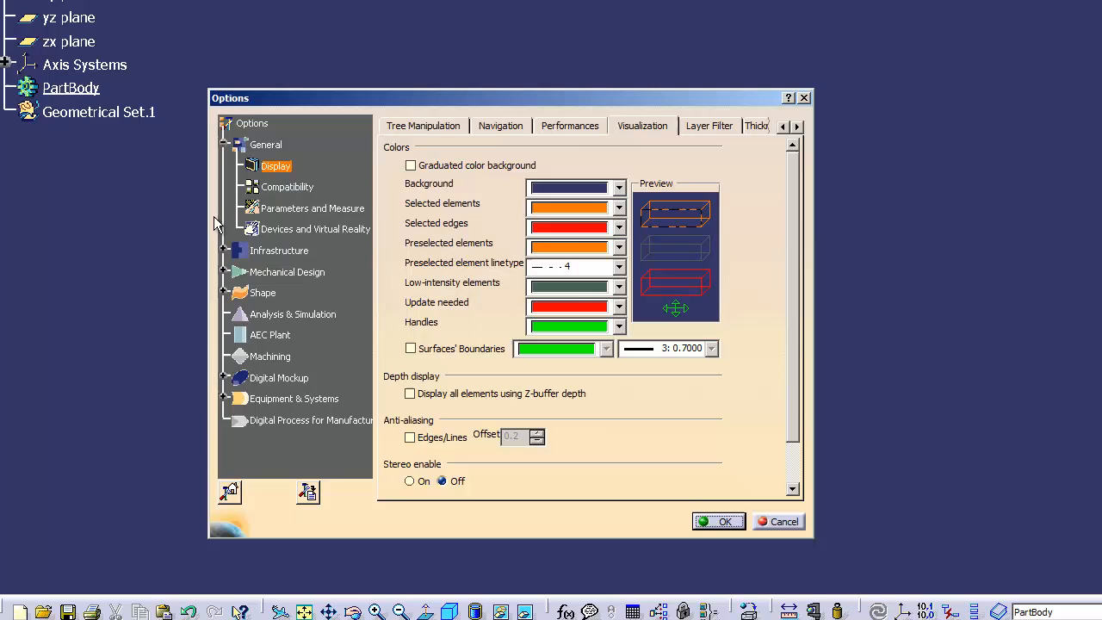
click(618, 208)
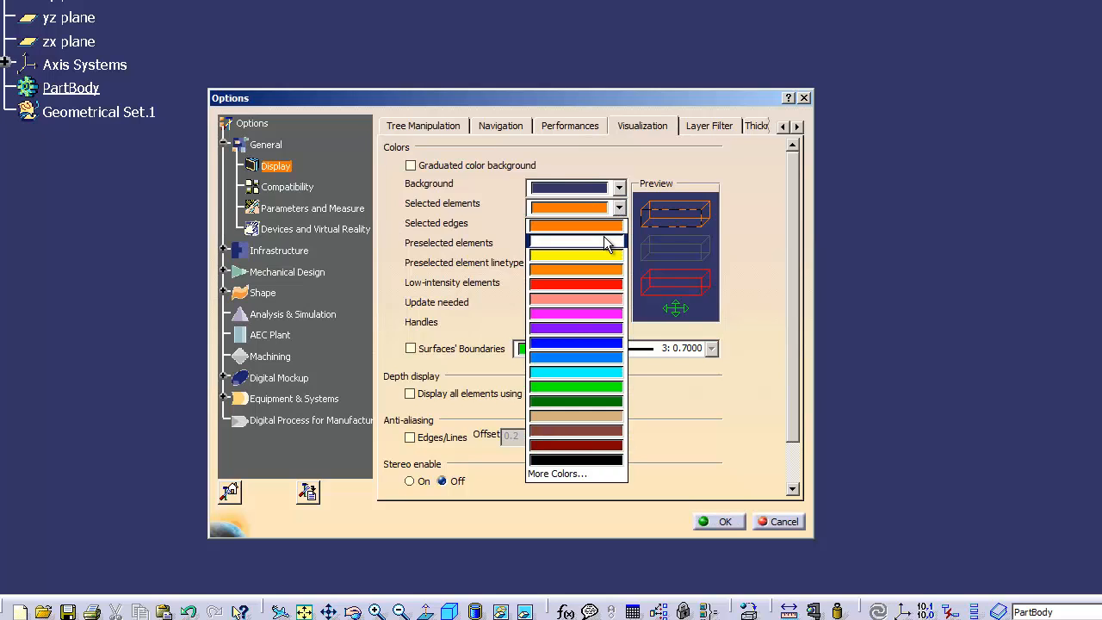
click(606, 241)
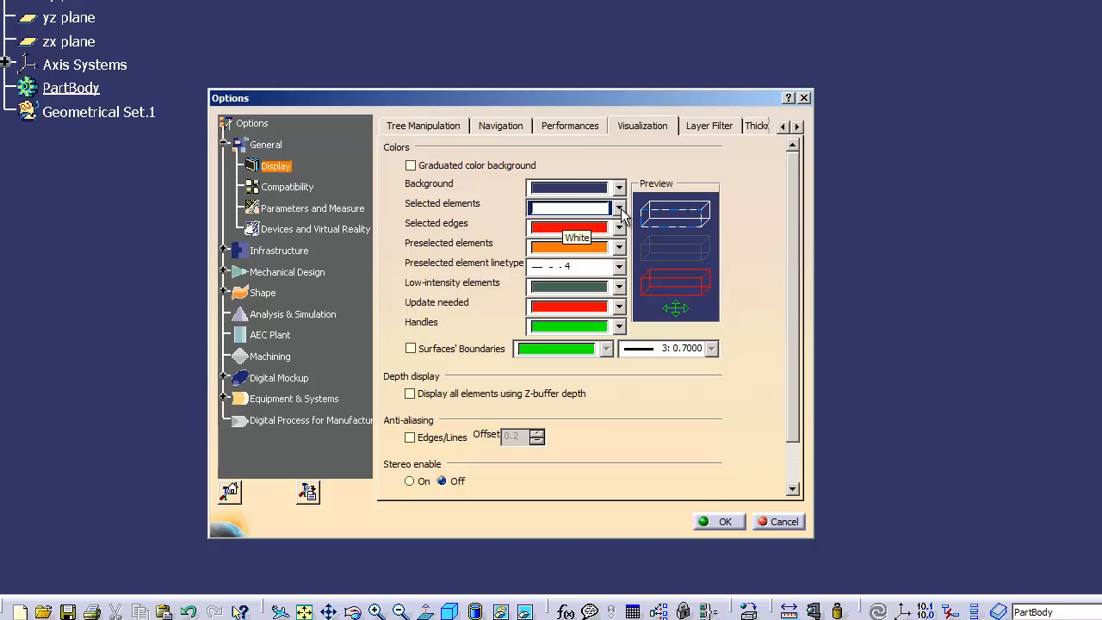
click(620, 212)
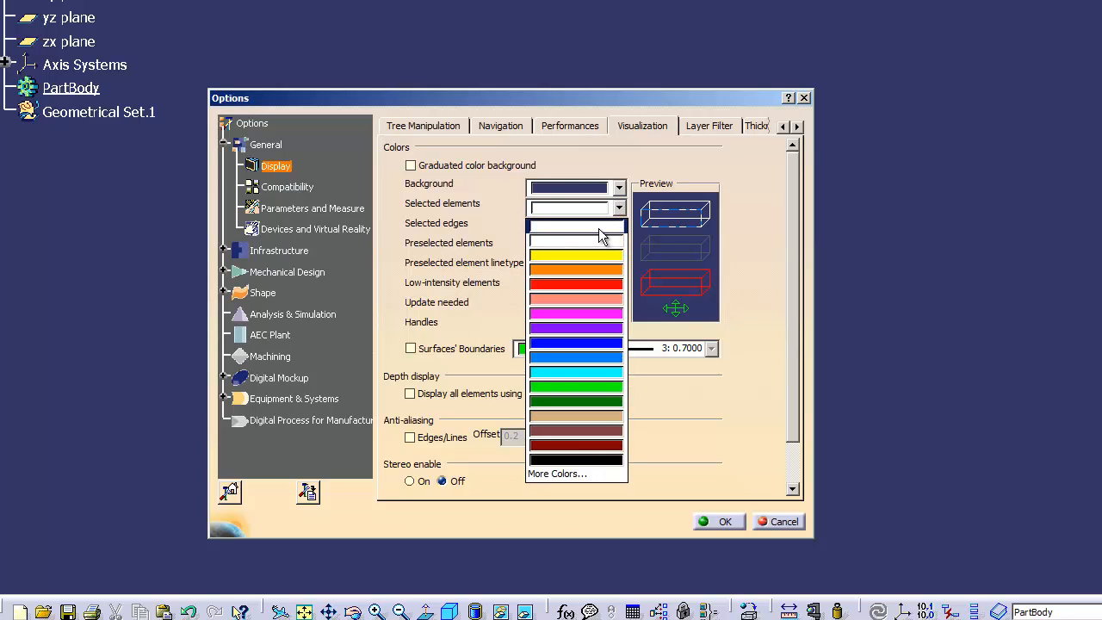
click(620, 210)
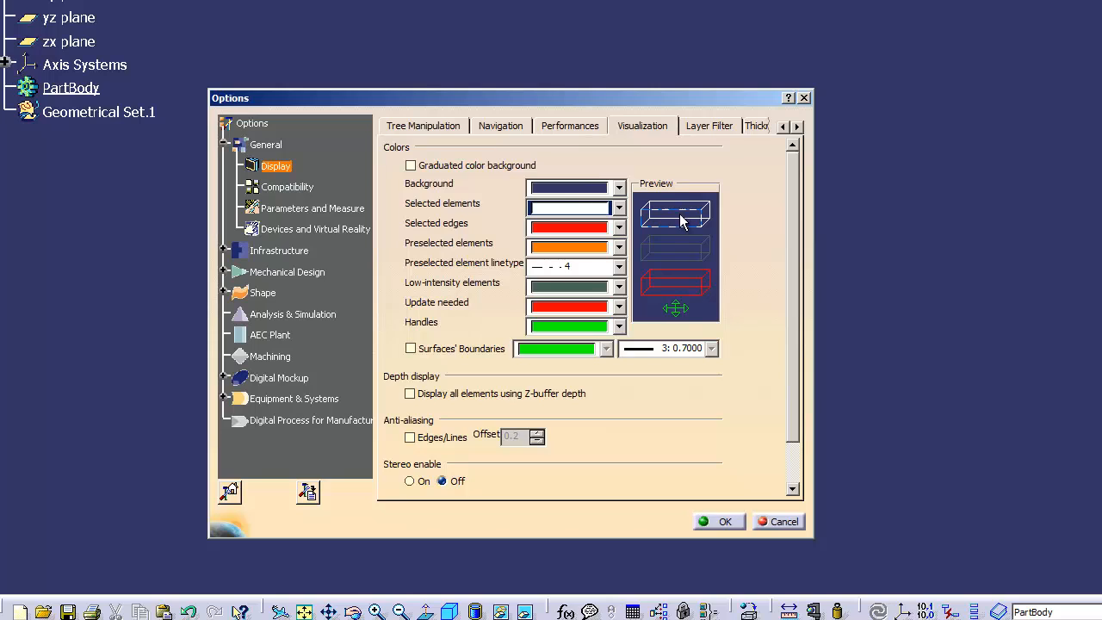
- Try black for selected elements, then restore them to orange
click(619, 208)
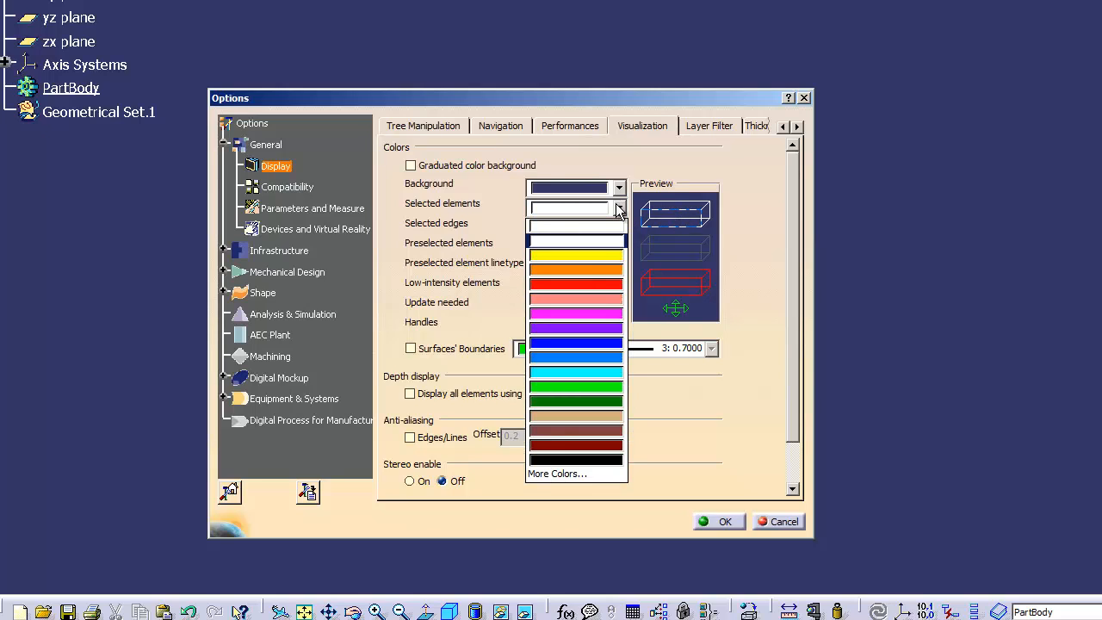
click(594, 460)
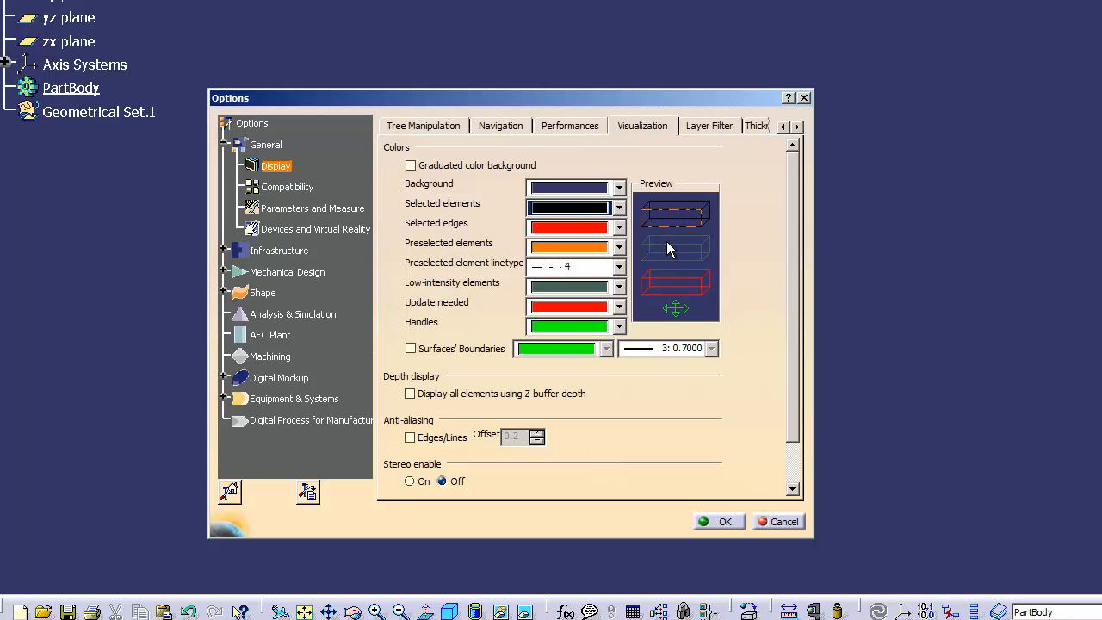
click(619, 210)
click(619, 210)
click(619, 210)
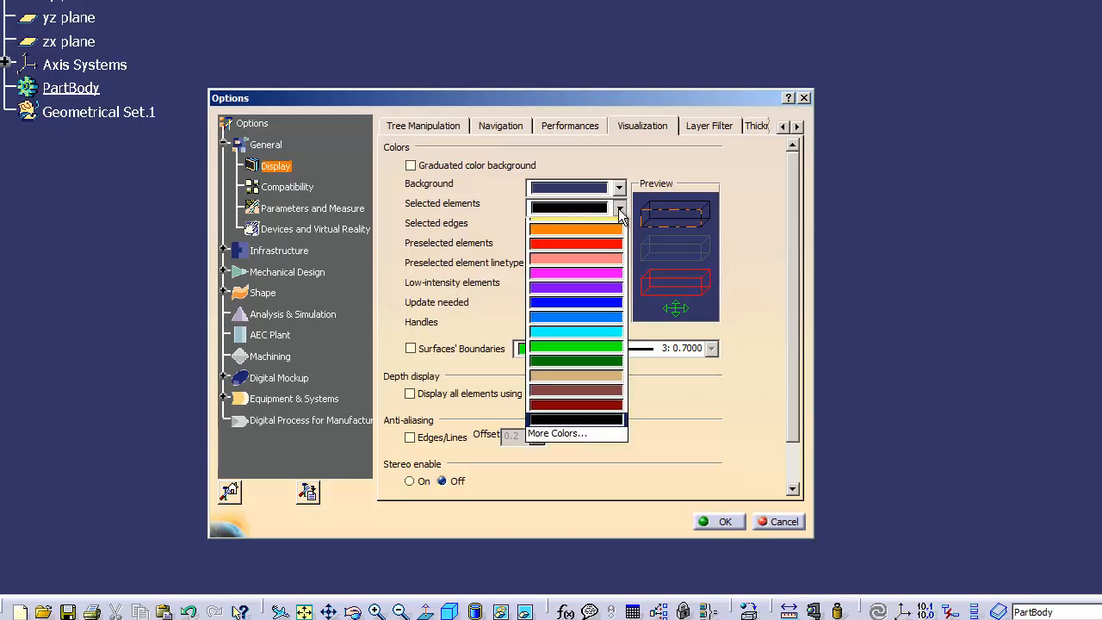
click(618, 208)
click(618, 209)
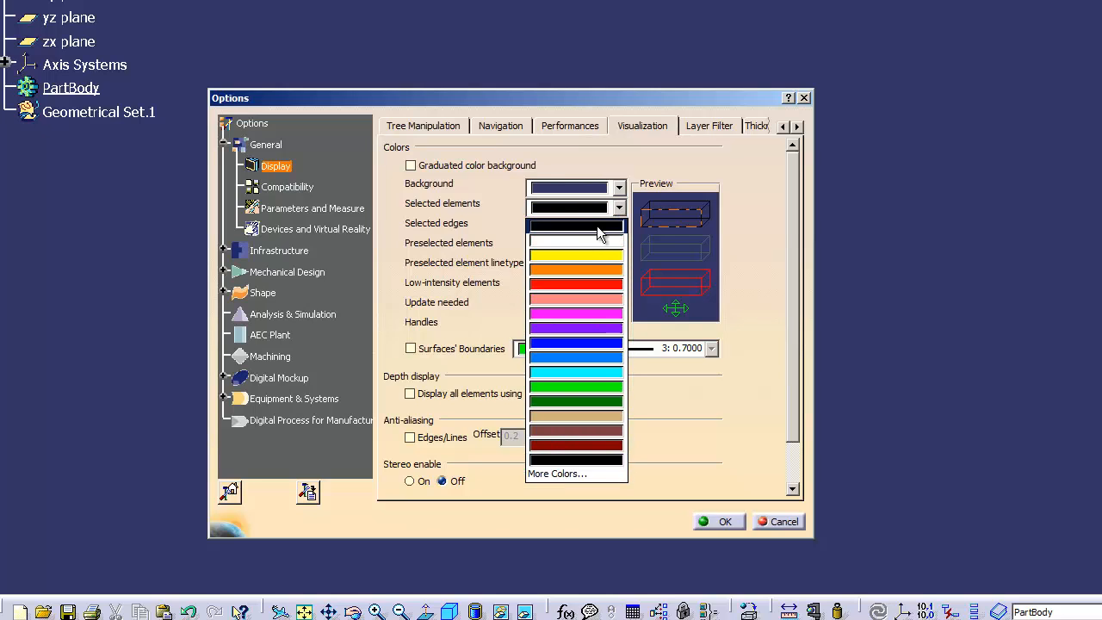
click(582, 269)
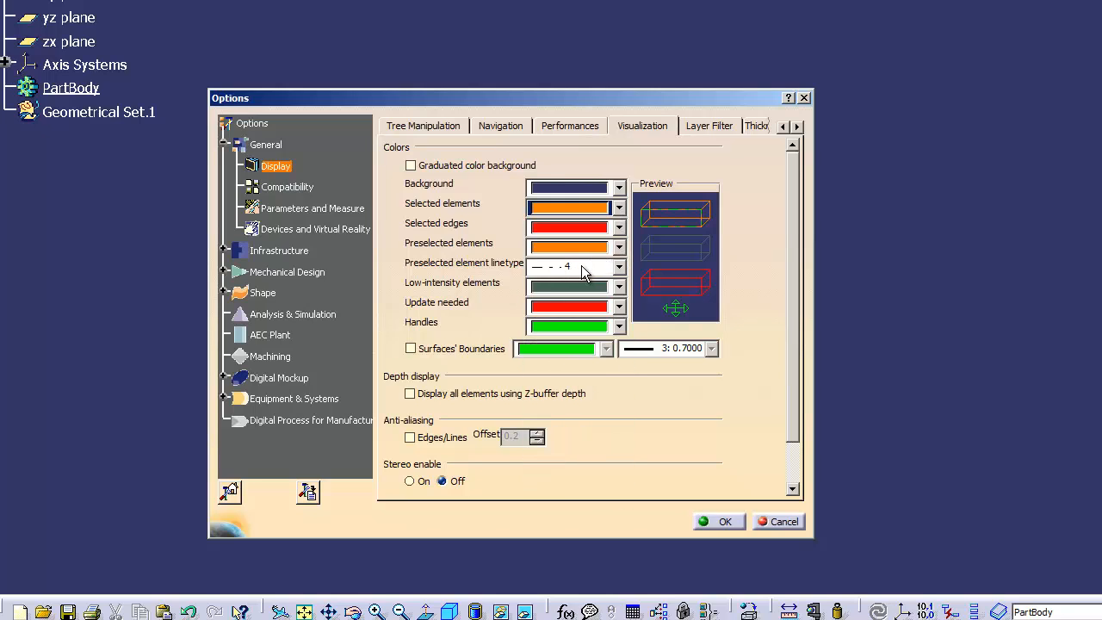
click(619, 209)
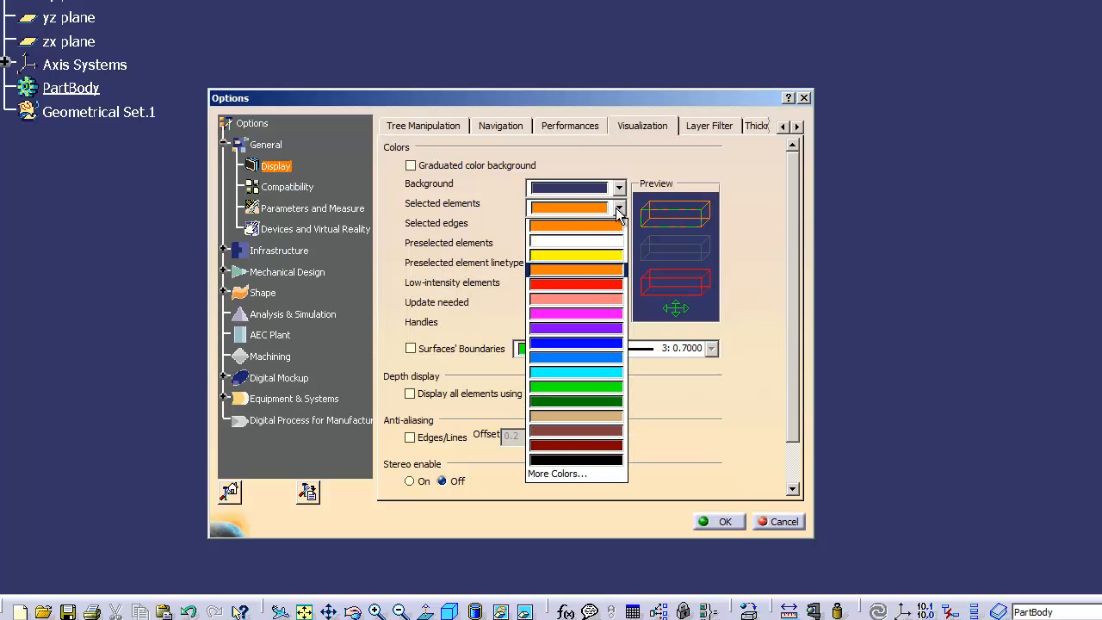
click(618, 210)
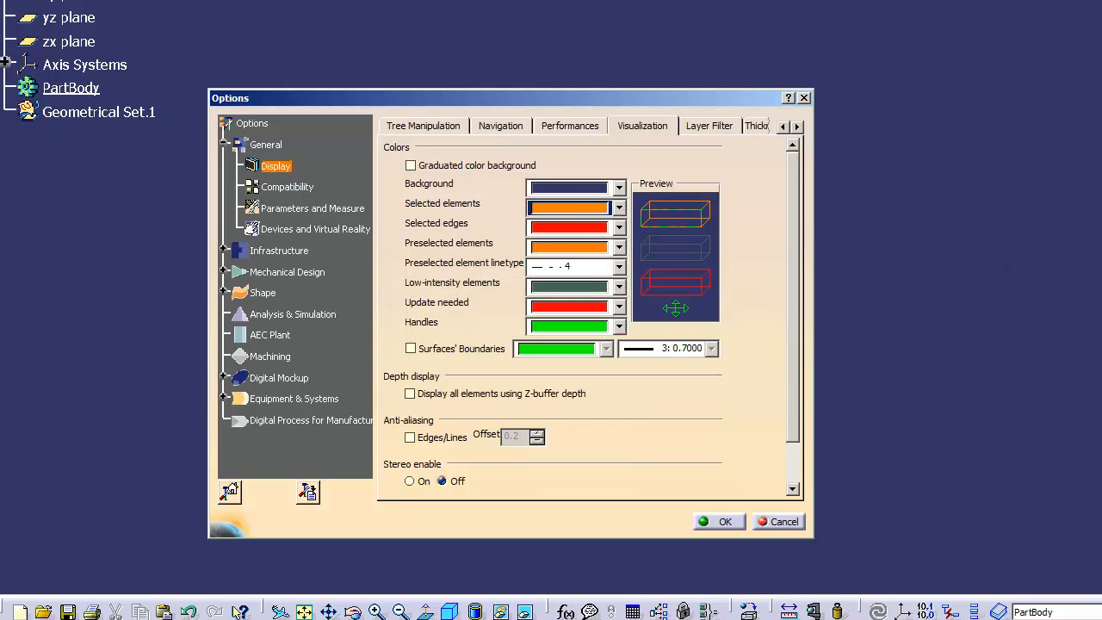
click(619, 227)
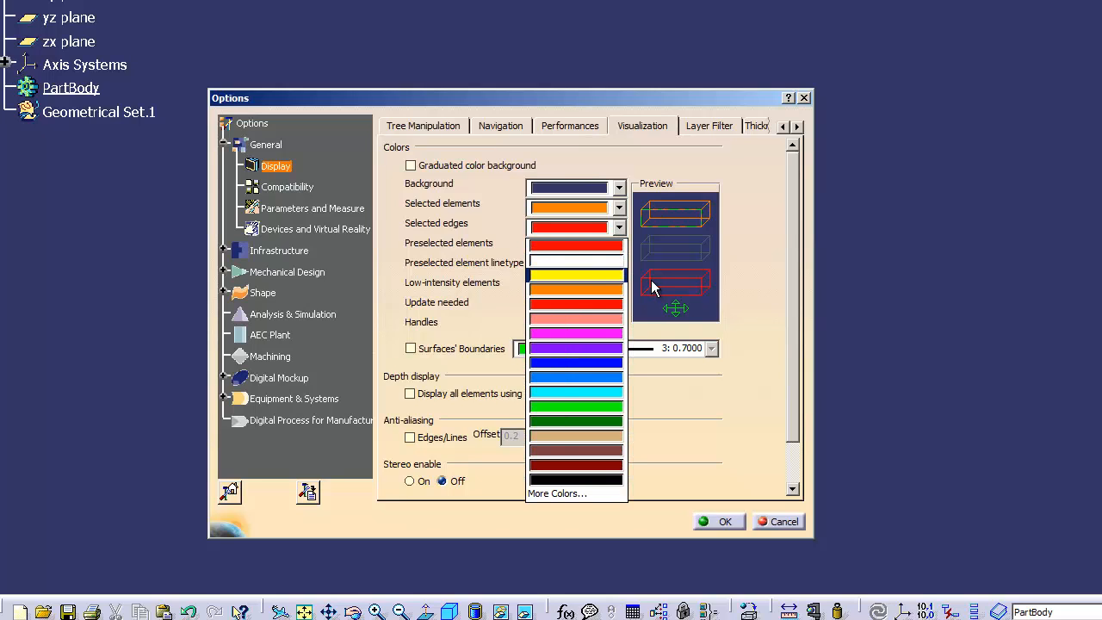
- Keep selected edges red and preselected orange, and change the preselected element linetype to solid 1
click(894, 259)
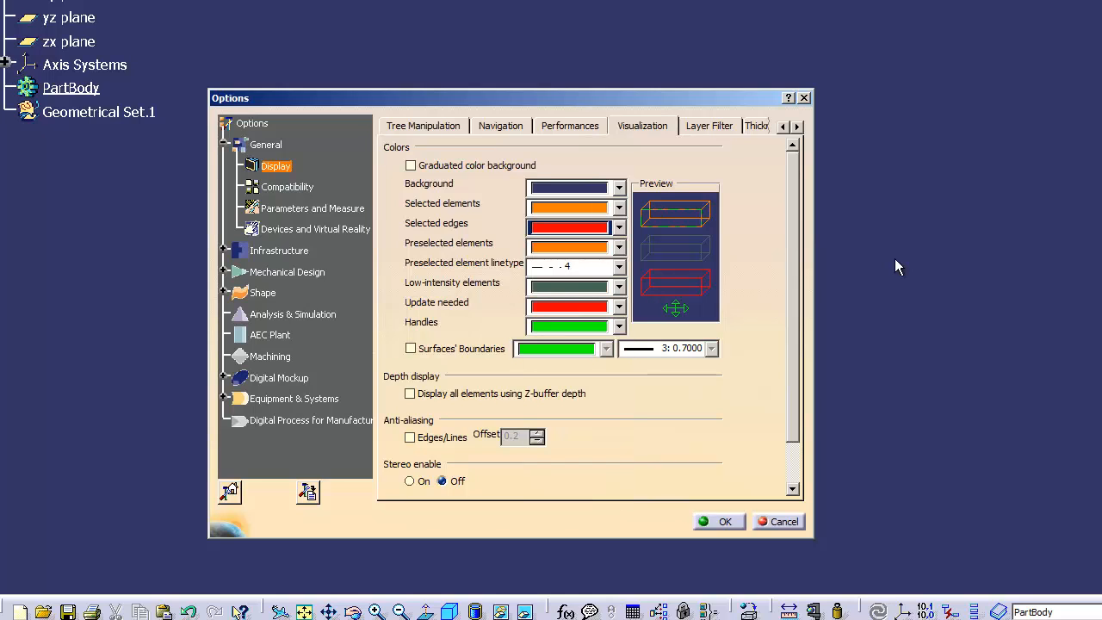
click(618, 247)
click(618, 248)
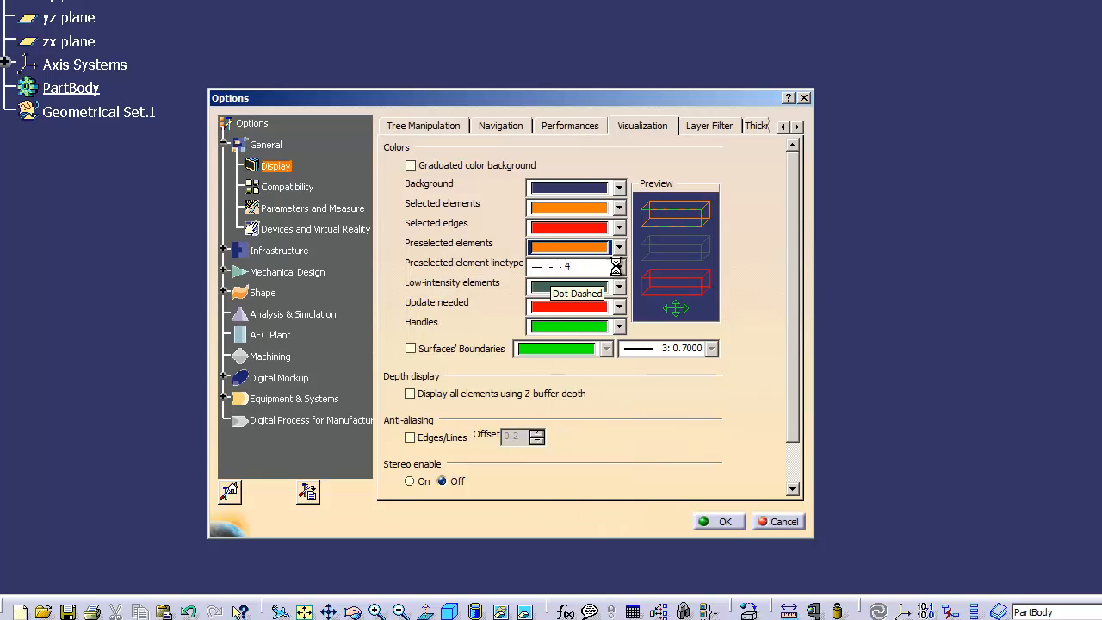
click(618, 267)
click(577, 285)
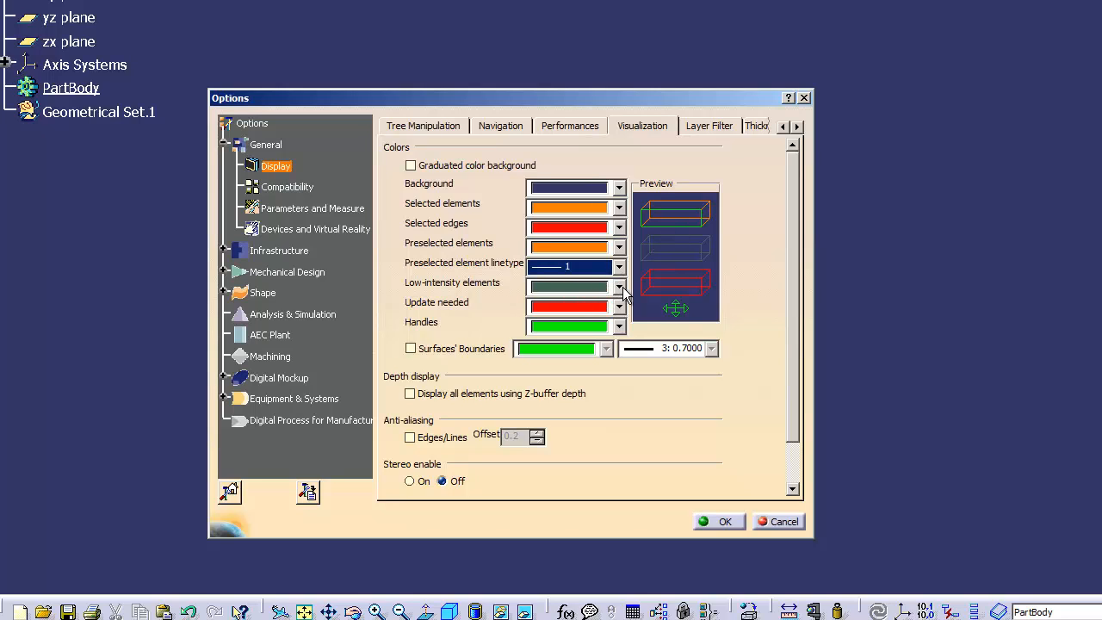
- Review low-intensity, update-needed (red) and handles (green) colours without changing them
click(600, 287)
click(601, 287)
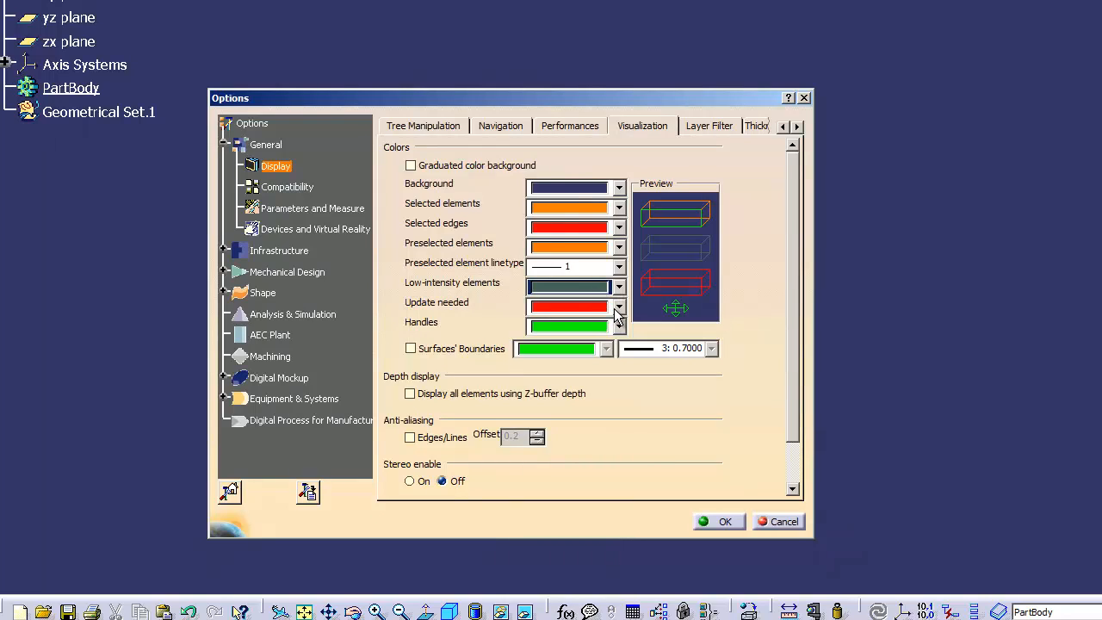
click(618, 308)
click(616, 307)
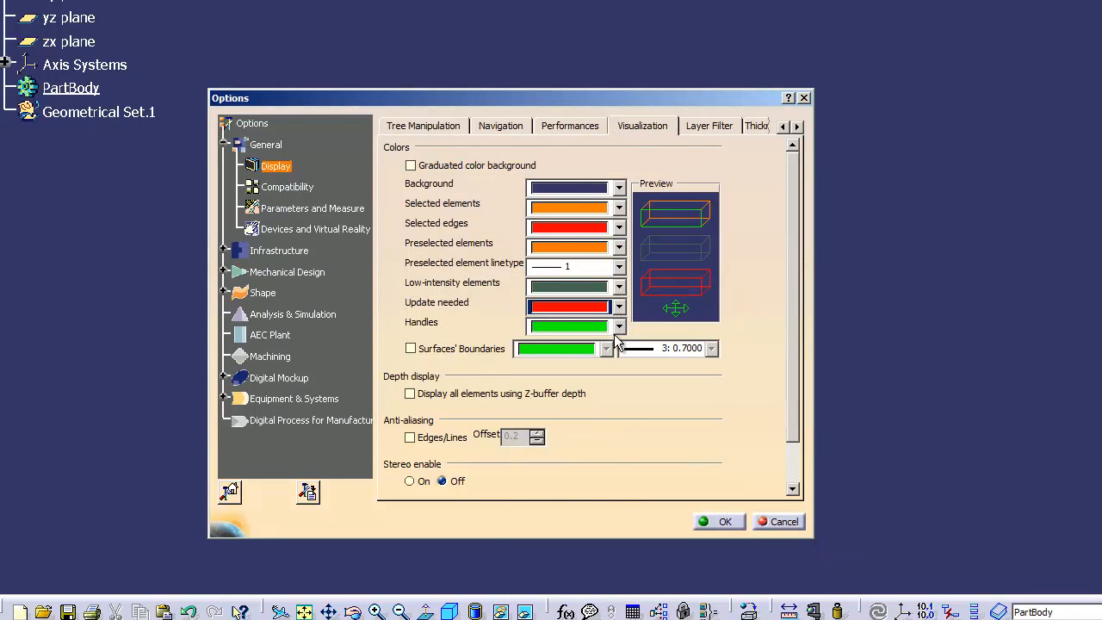
click(618, 327)
click(618, 328)
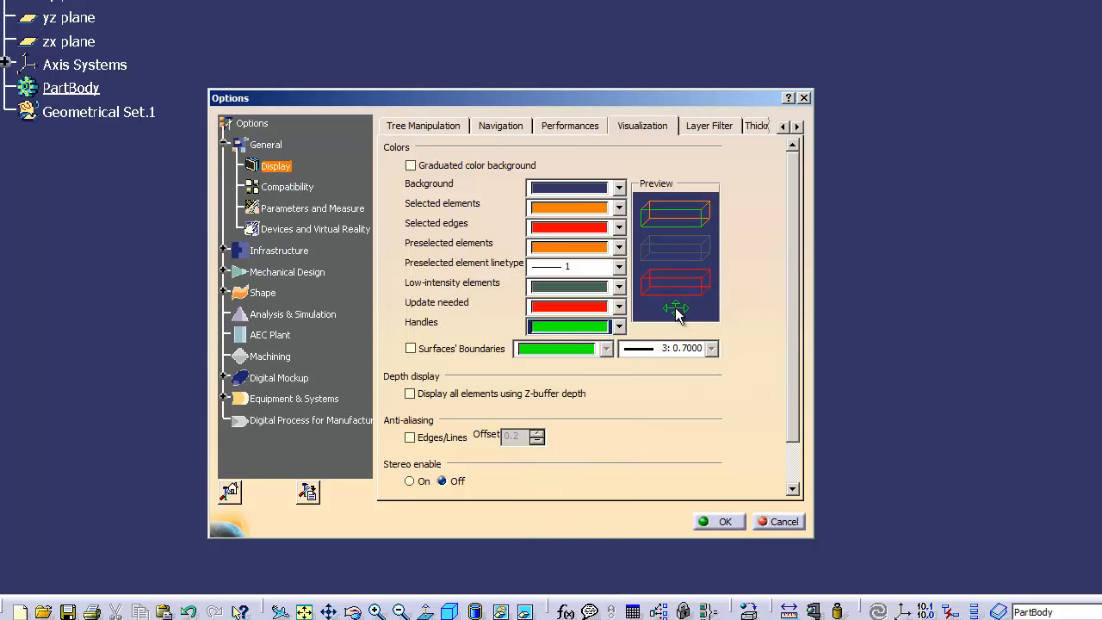
- Try white for handles, then set them back to green
click(618, 326)
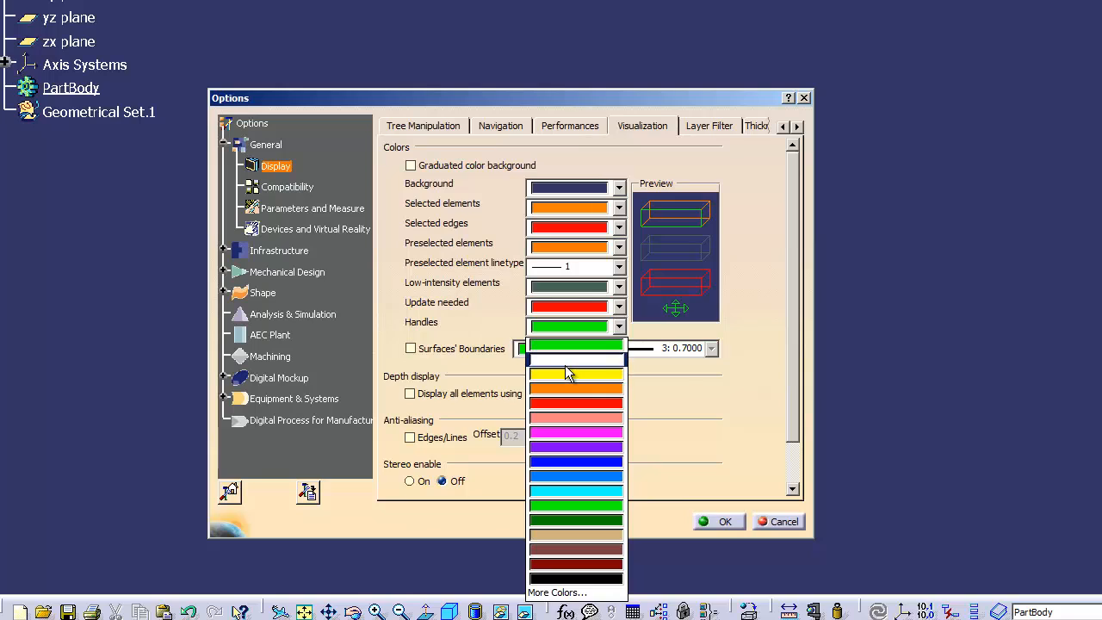
click(565, 363)
click(619, 326)
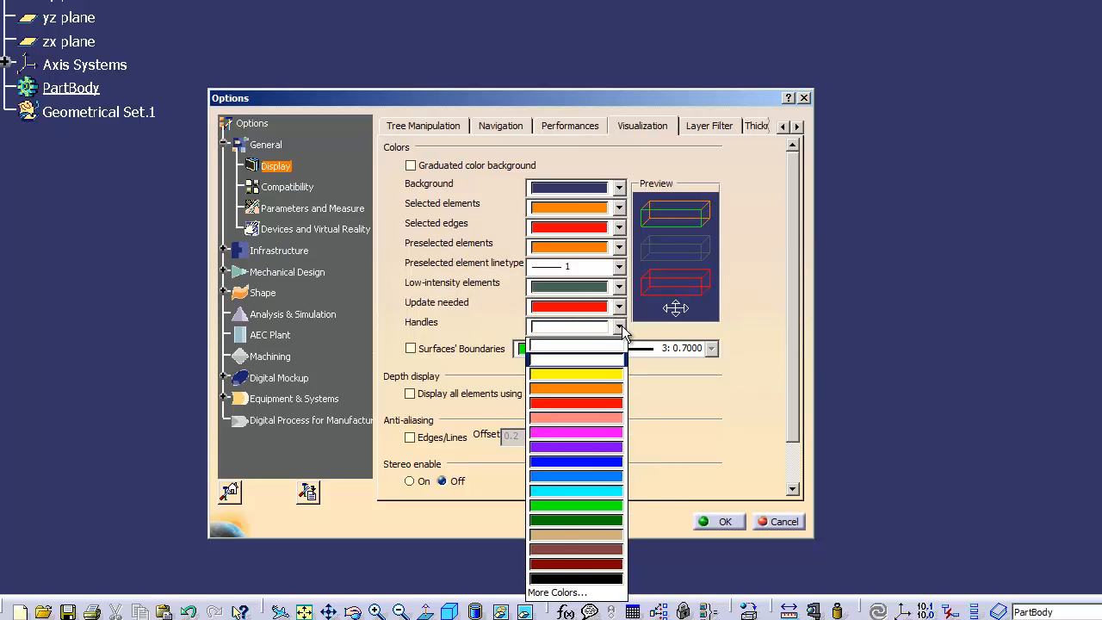
click(575, 509)
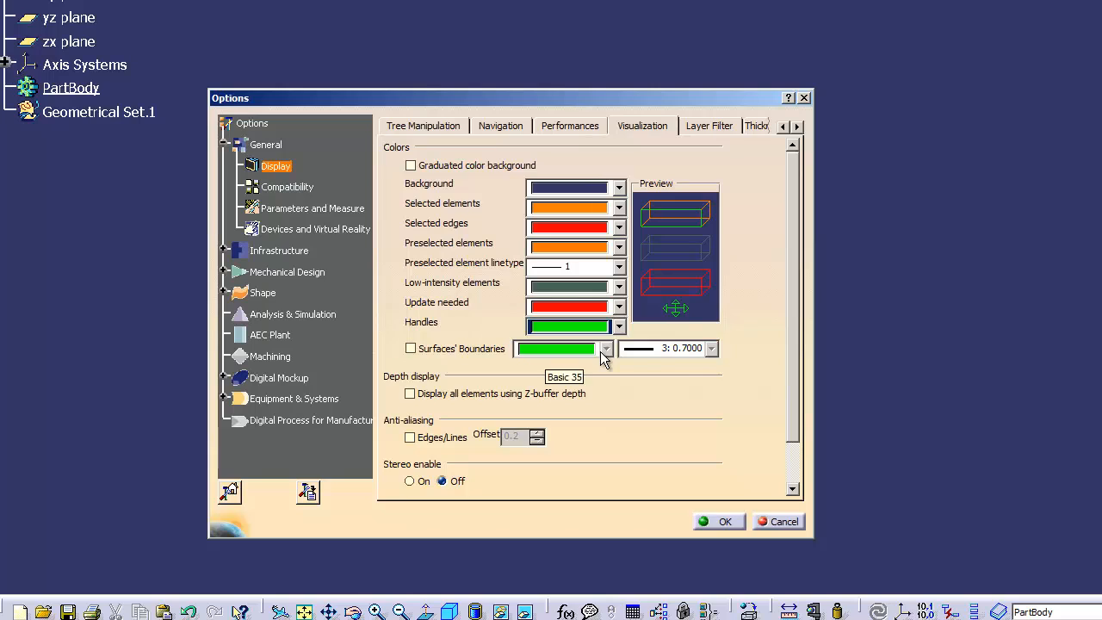
click(424, 349)
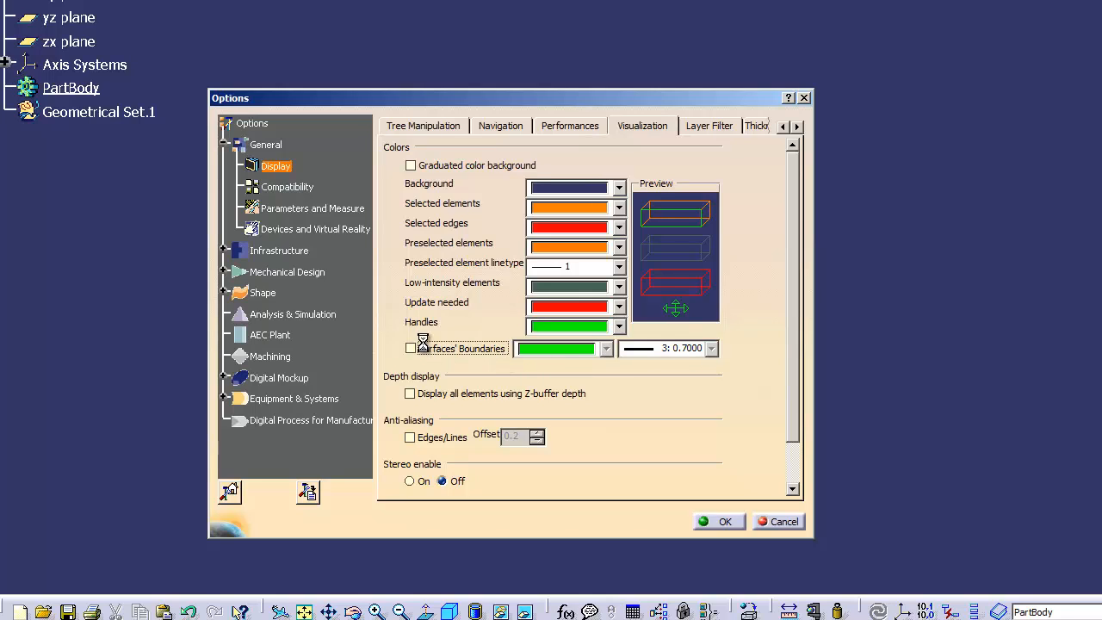
click(712, 348)
scroll(714, 400, up, 2)
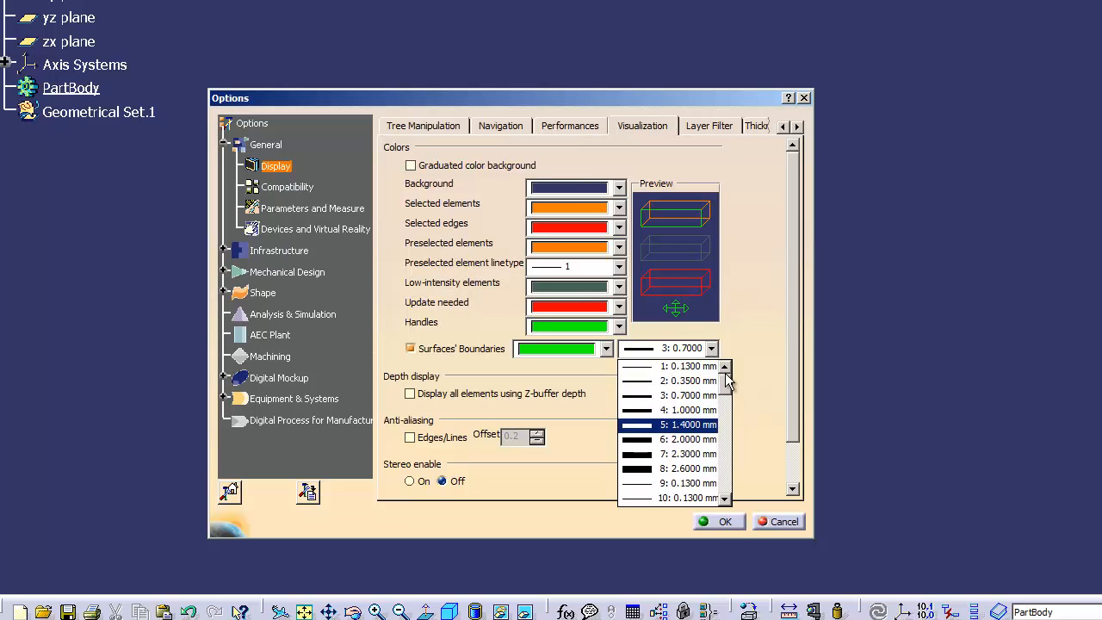
click(702, 381)
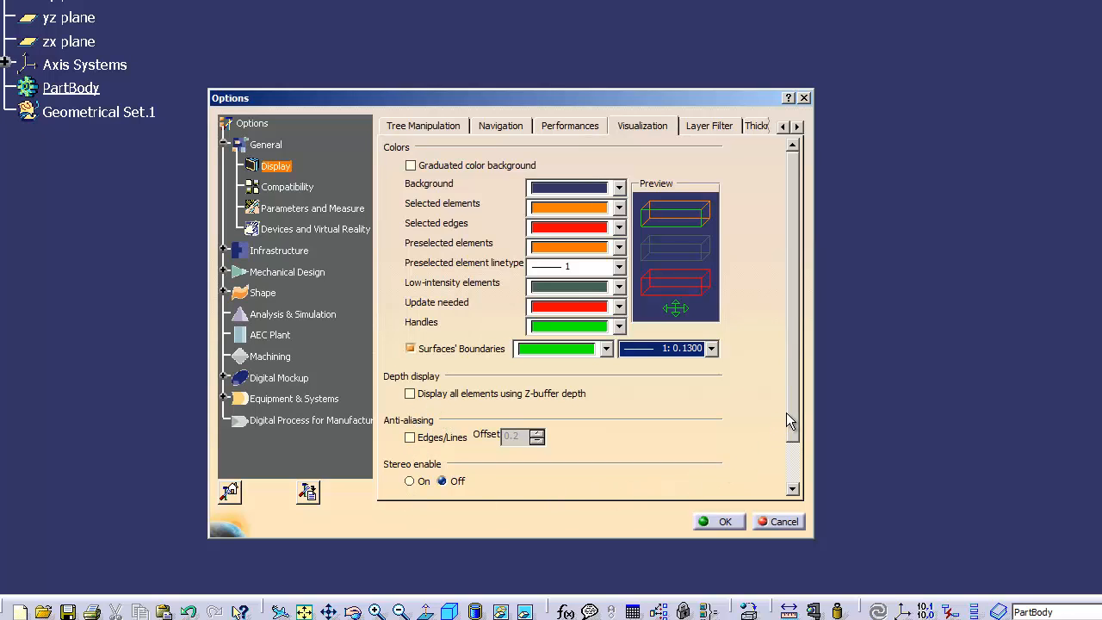
drag(791, 413, 794, 459)
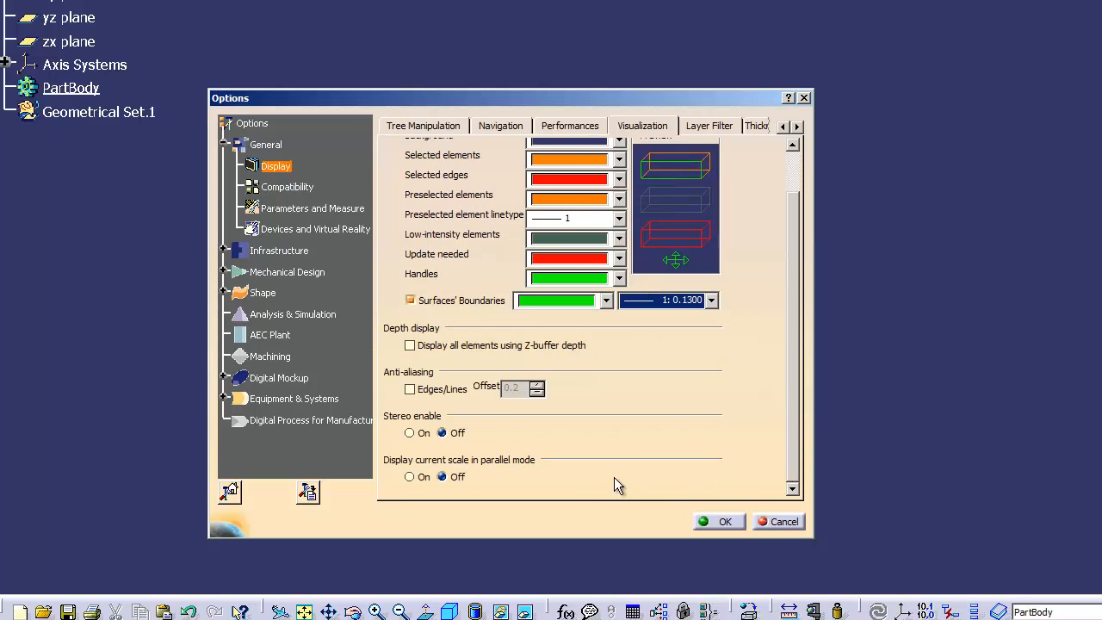
click(411, 390)
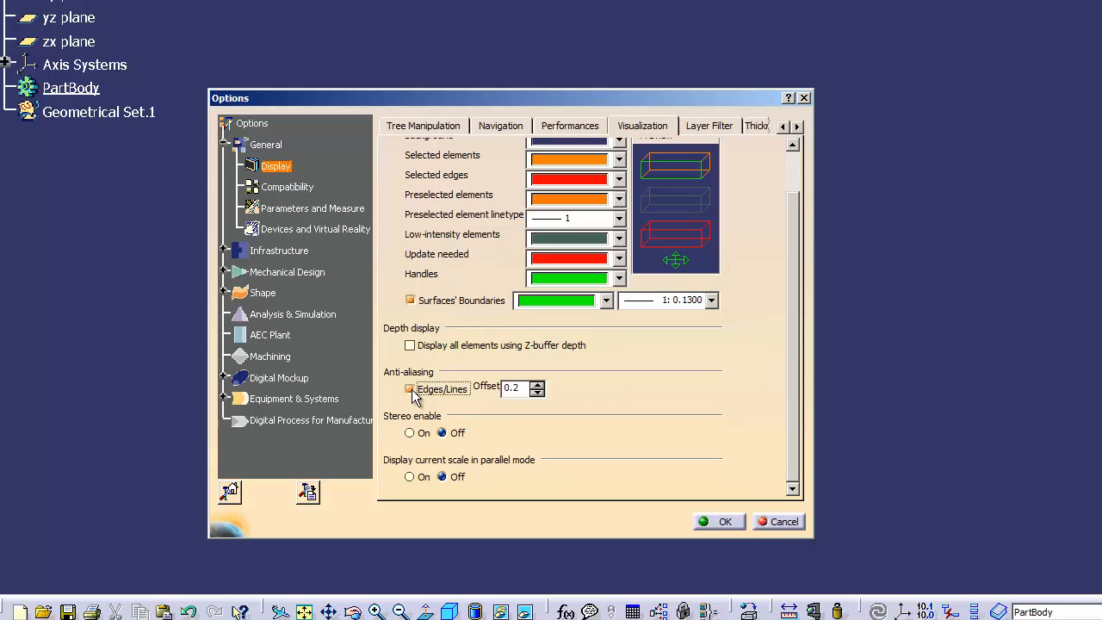
click(411, 390)
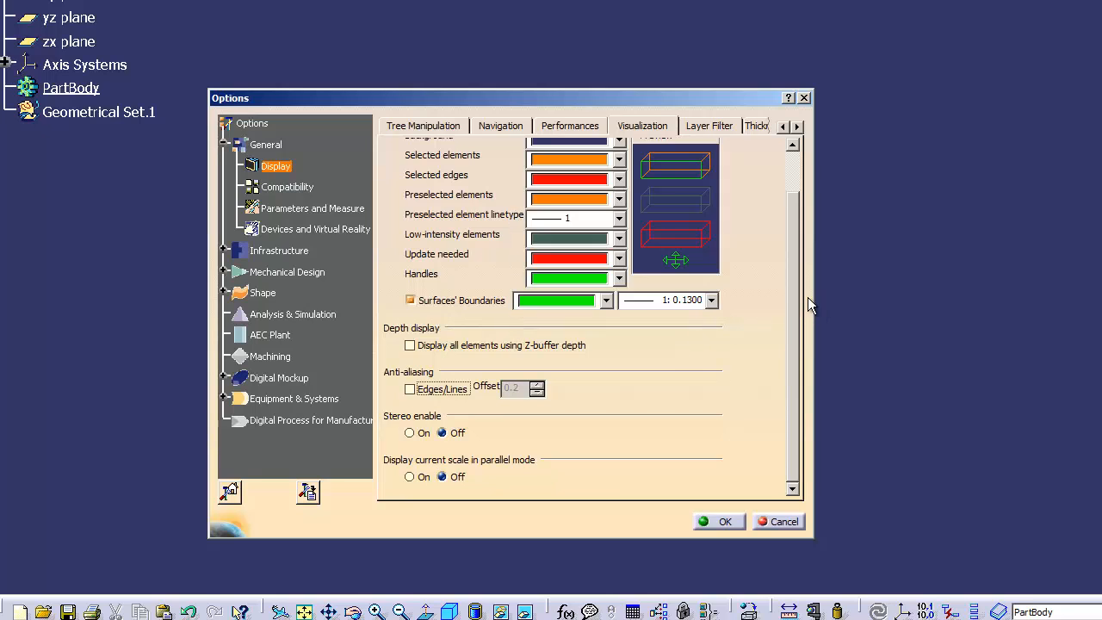
drag(798, 283, 793, 206)
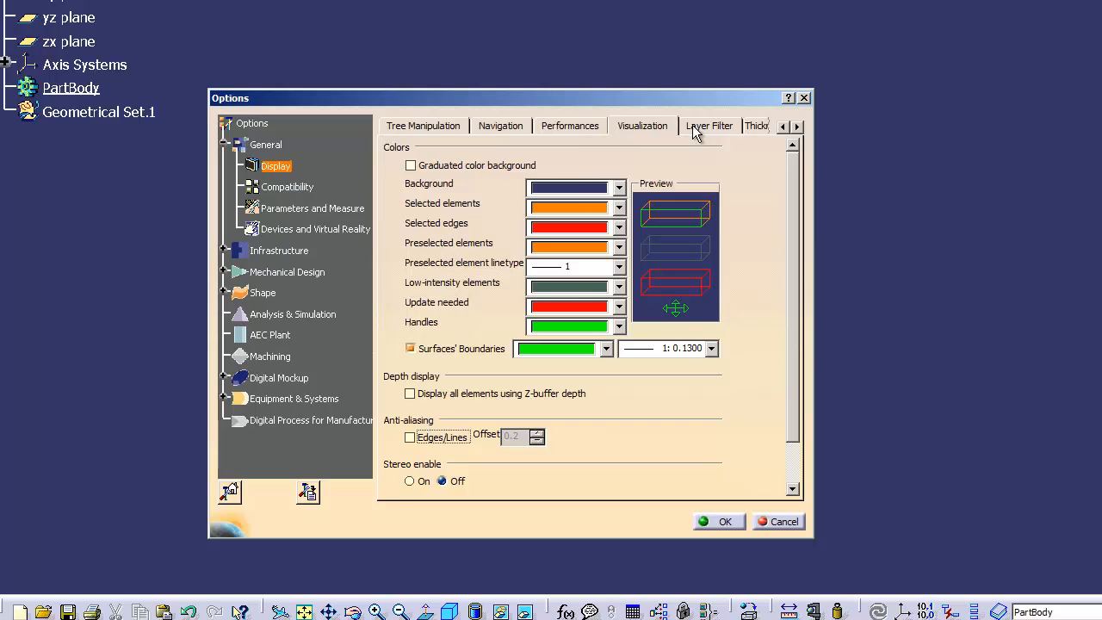
click(797, 127)
click(797, 127)
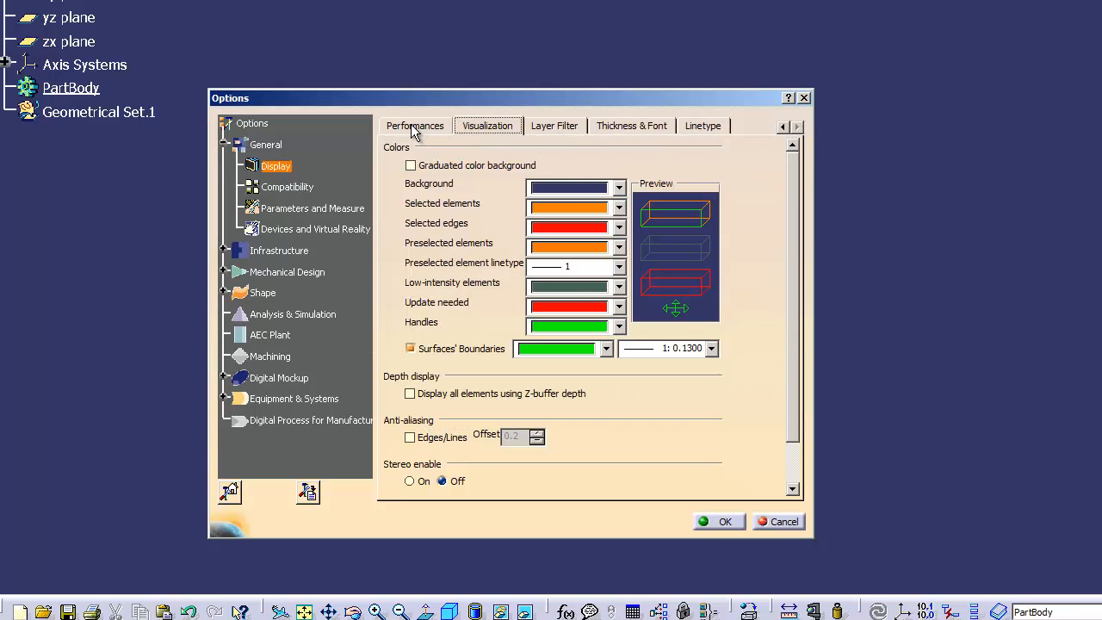
click(272, 167)
- Review the Layer Filter and Thickness & Font pages, selecting the first thickness entry
click(575, 131)
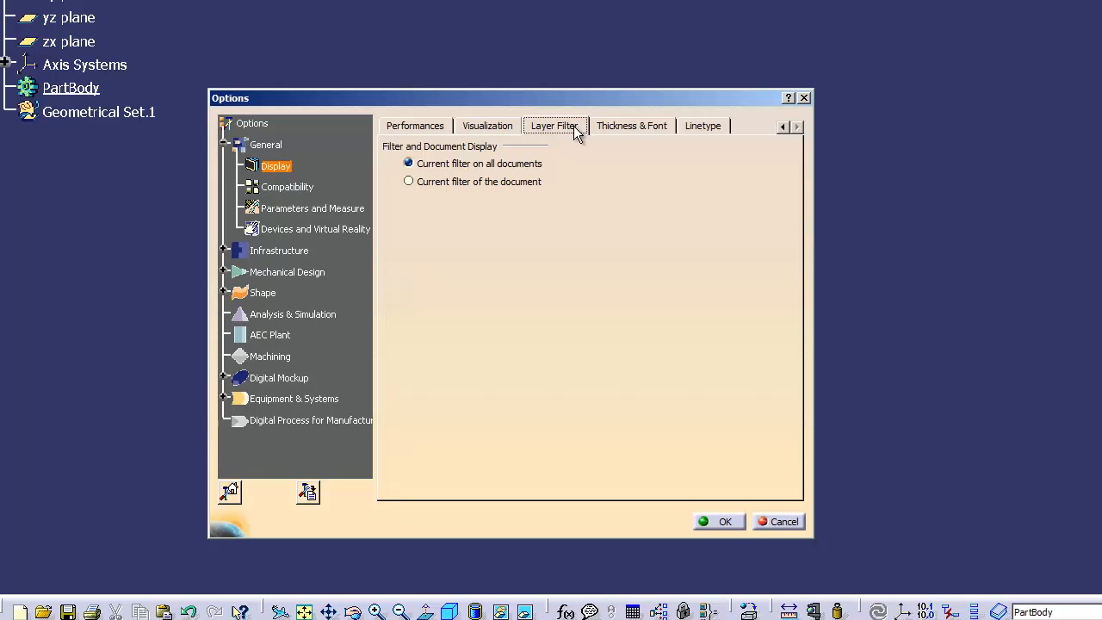
click(616, 126)
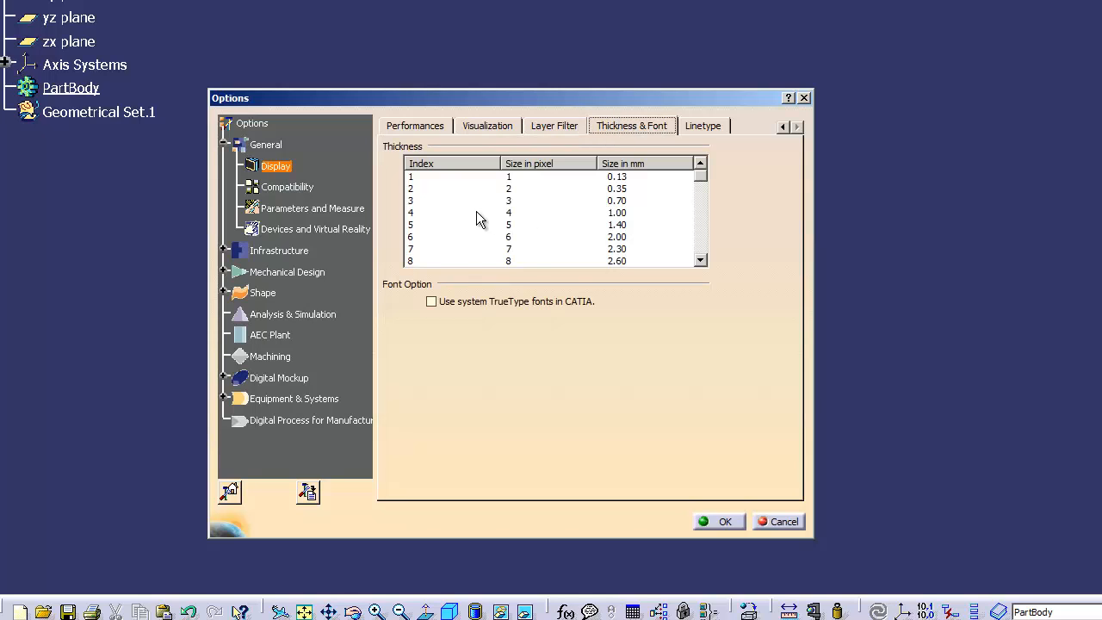
click(417, 177)
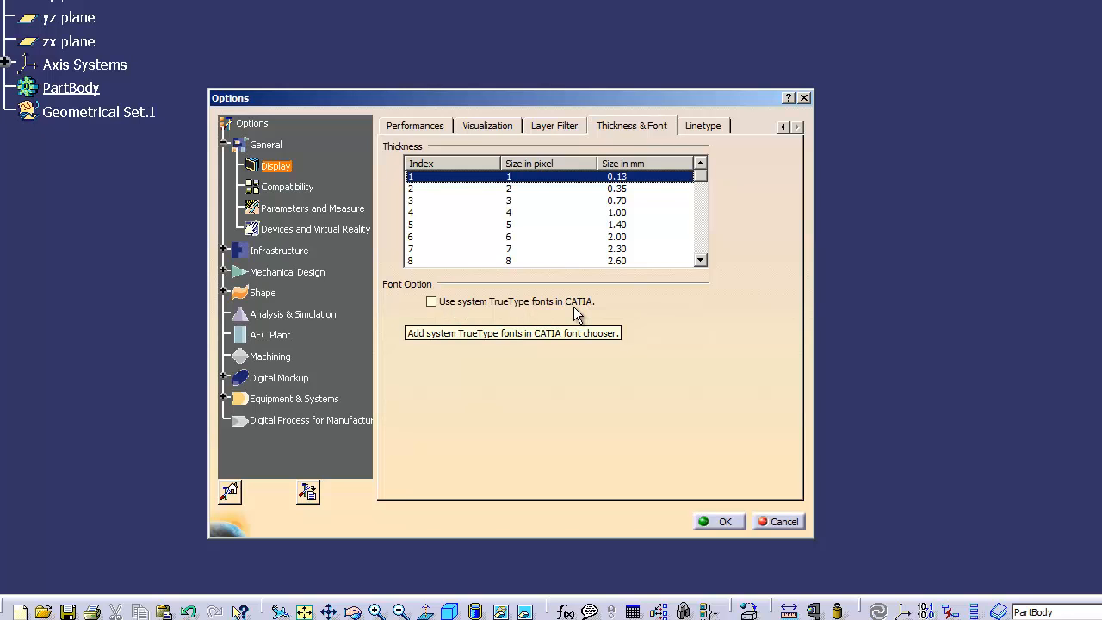
- Enable 'Use system TrueType fonts', accept the restart warning, and view the Linetype list
click(432, 303)
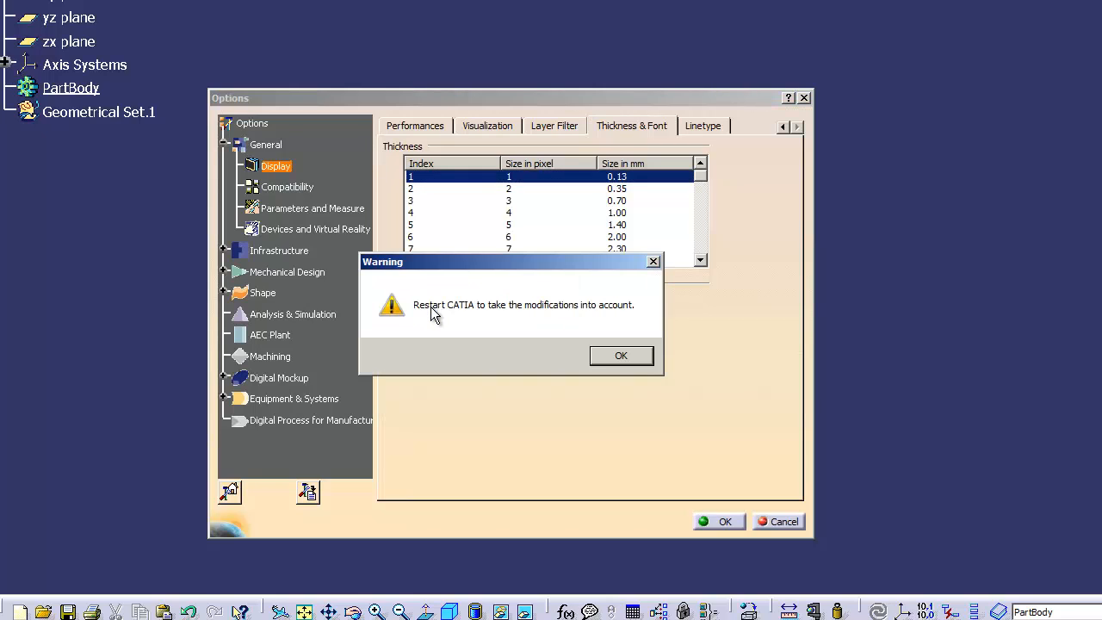
click(610, 354)
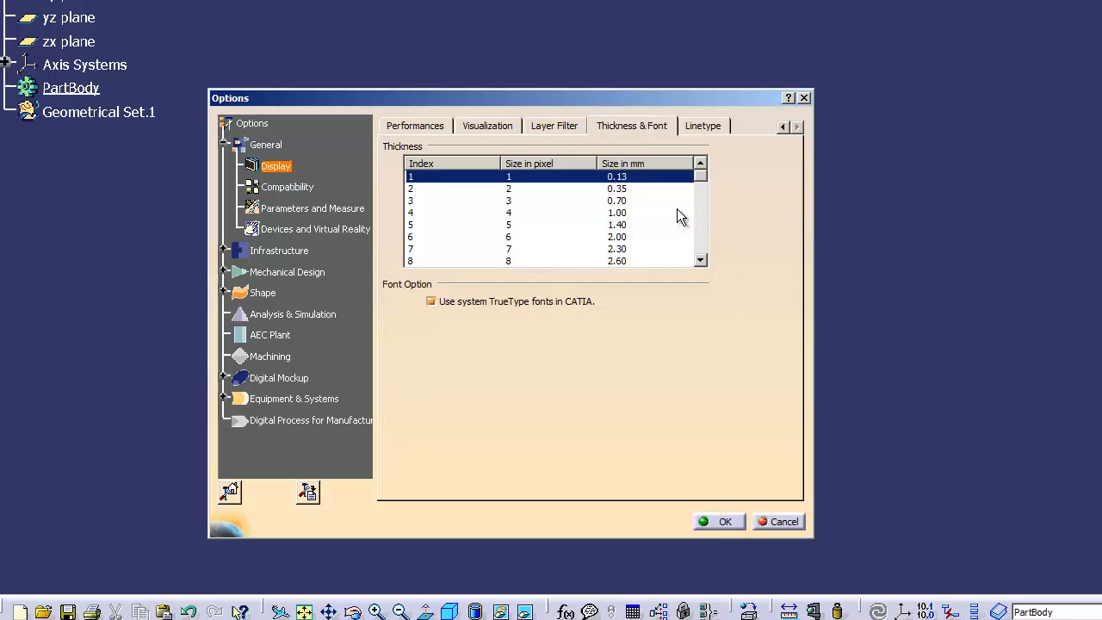
click(700, 130)
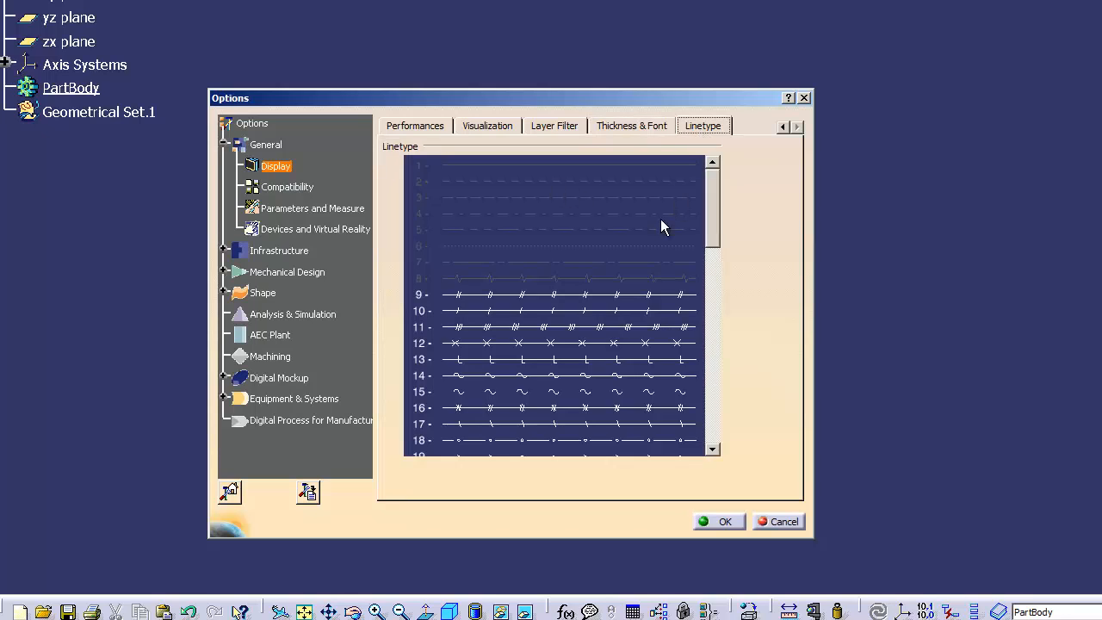
drag(716, 219, 610, 172)
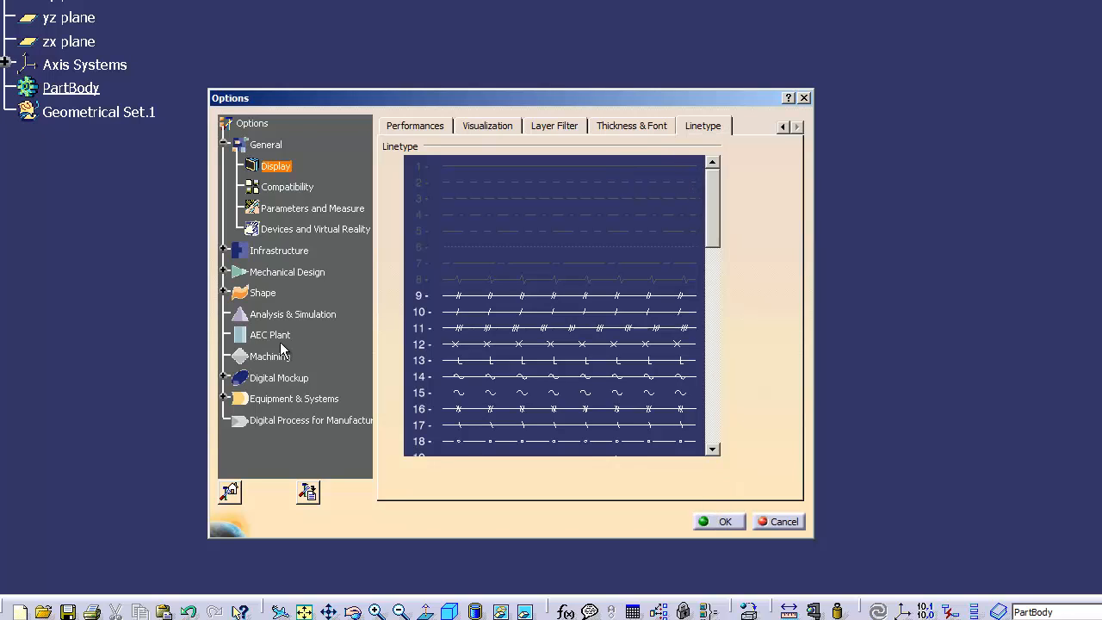
- In General > Compatibility, toggle capital-letter V4 file names on and off, then view V4/V5 DRAW settings
click(292, 188)
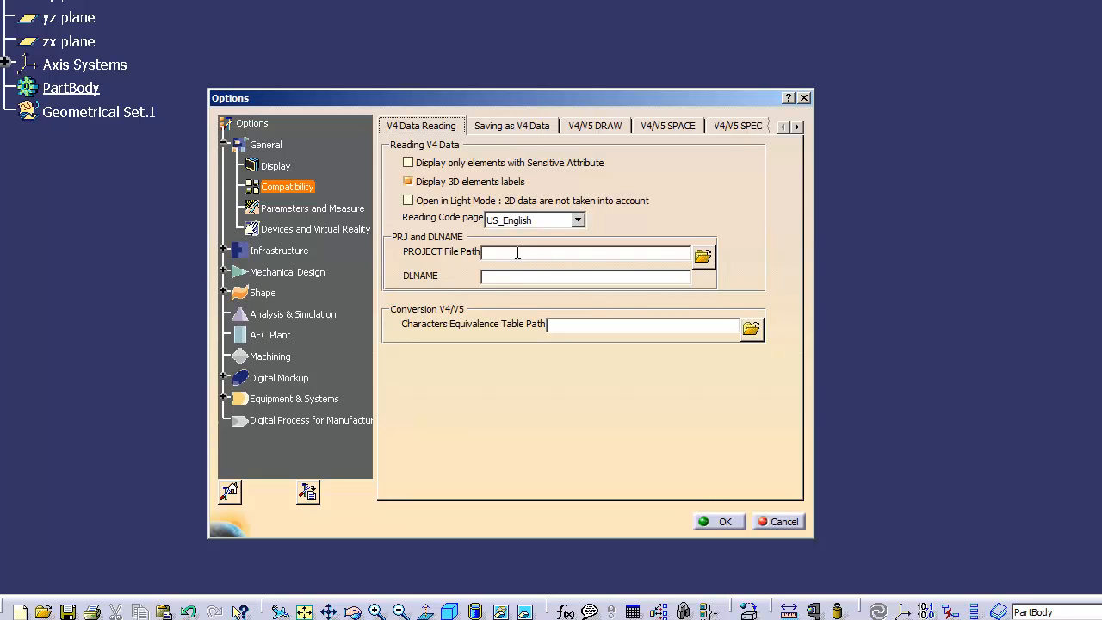
click(508, 129)
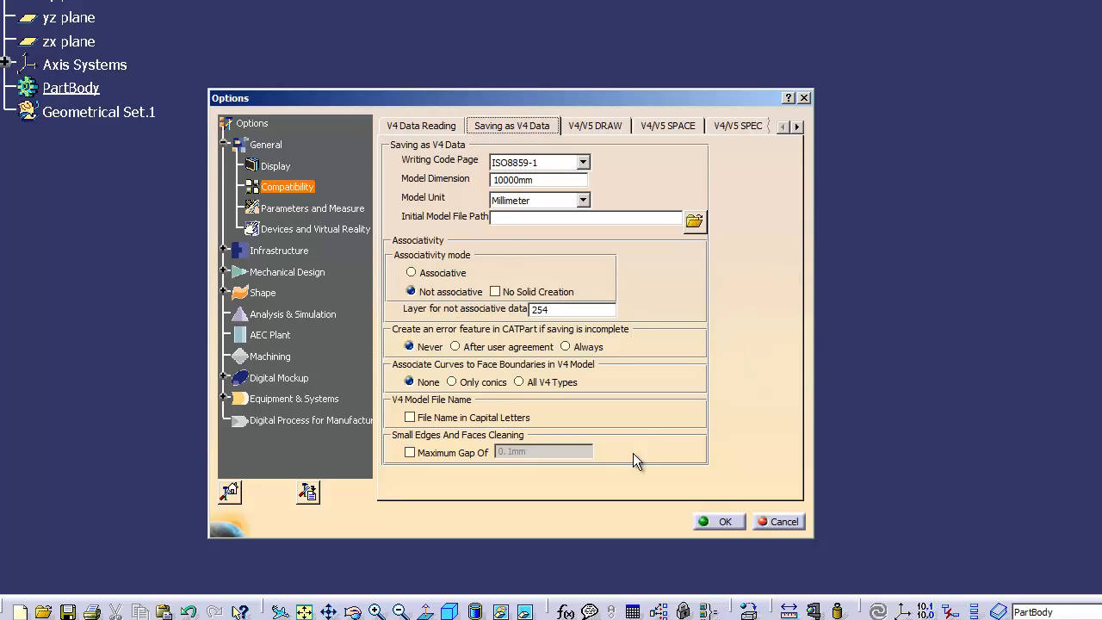
click(412, 423)
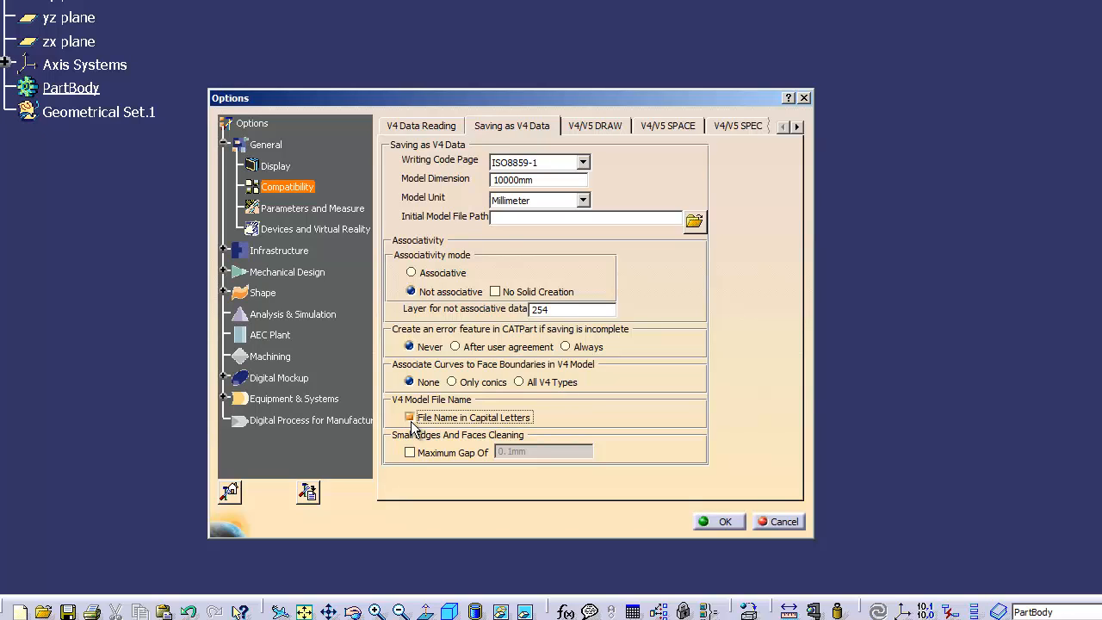
click(412, 422)
click(602, 128)
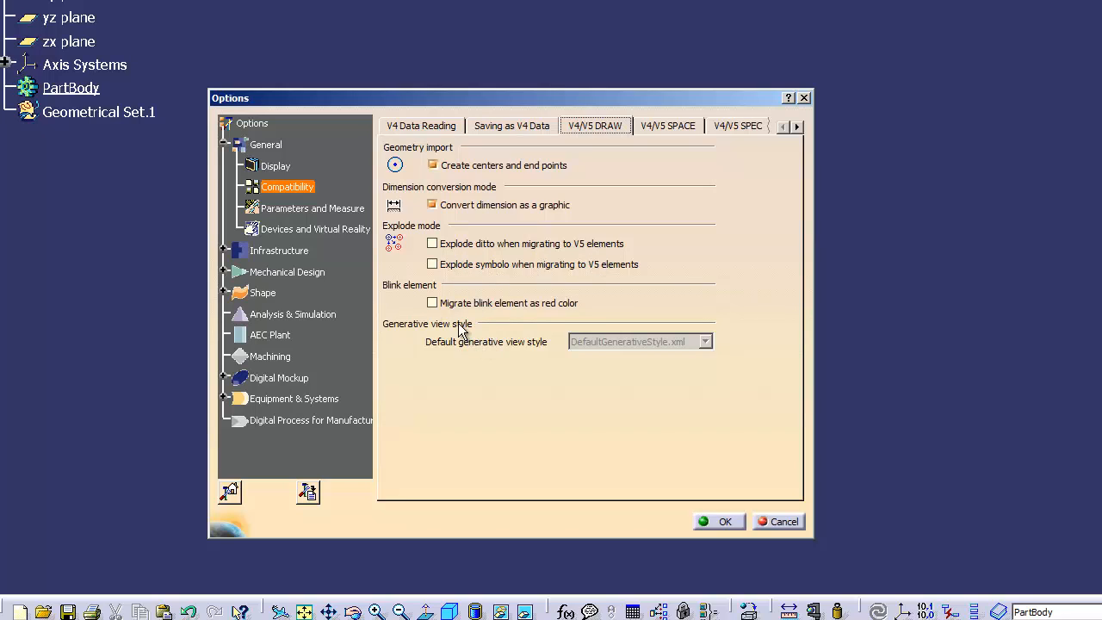
- On V4/V5 SPACE, try user-defined gap healing, then restore the model-relative value
click(669, 130)
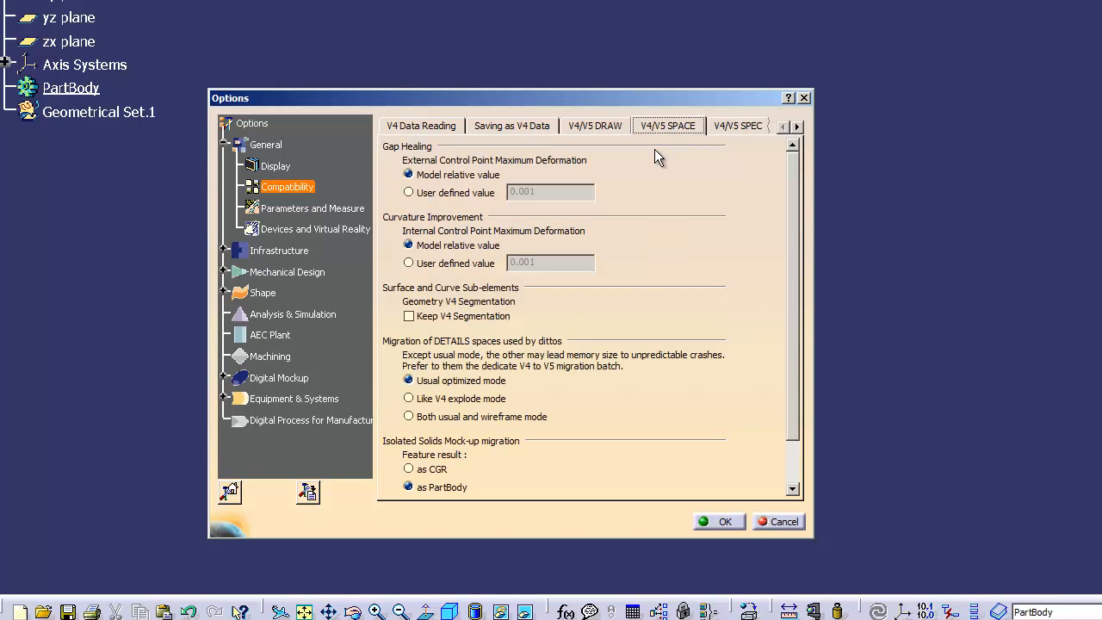
click(461, 192)
click(409, 175)
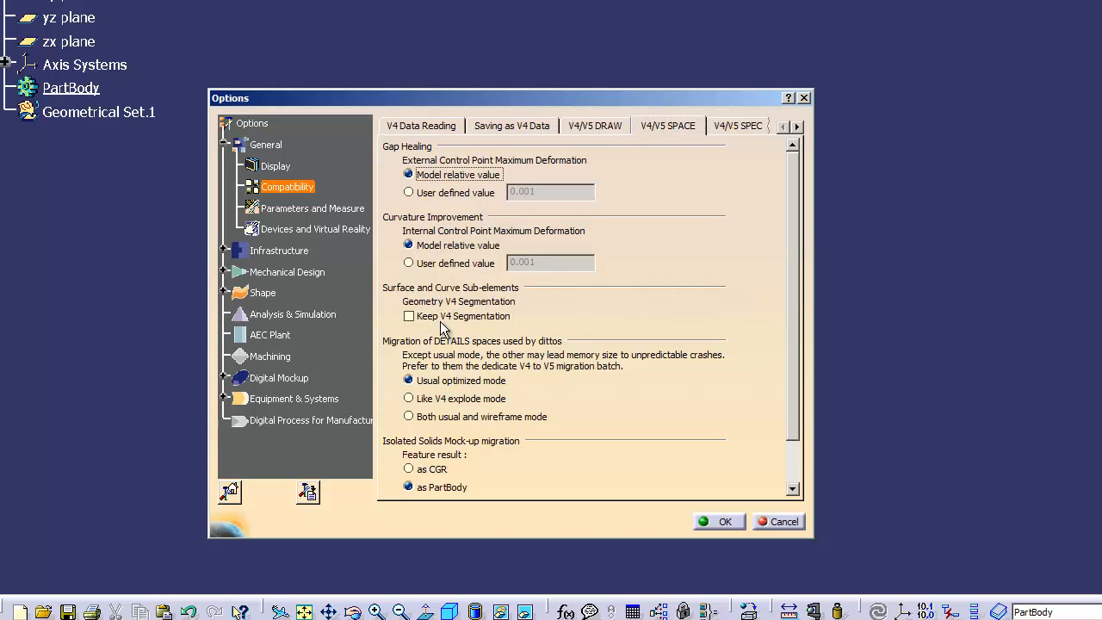
drag(788, 352, 791, 400)
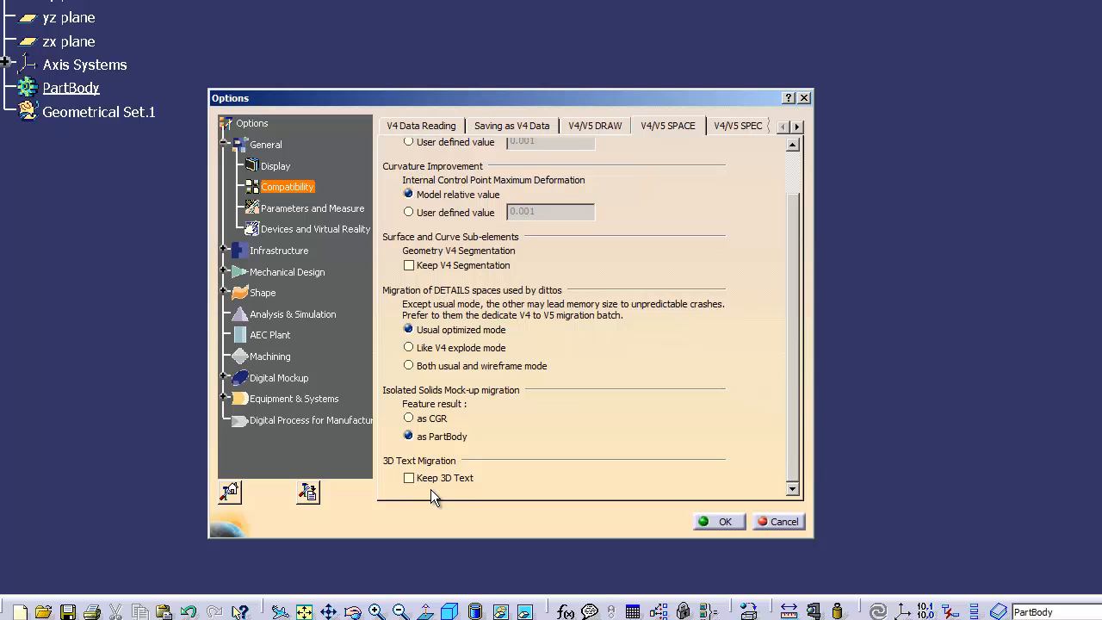
- Set V4/V5 SPEC draft migration to 'Cone is Native V5 mode' and review the Migration Batch page
click(732, 128)
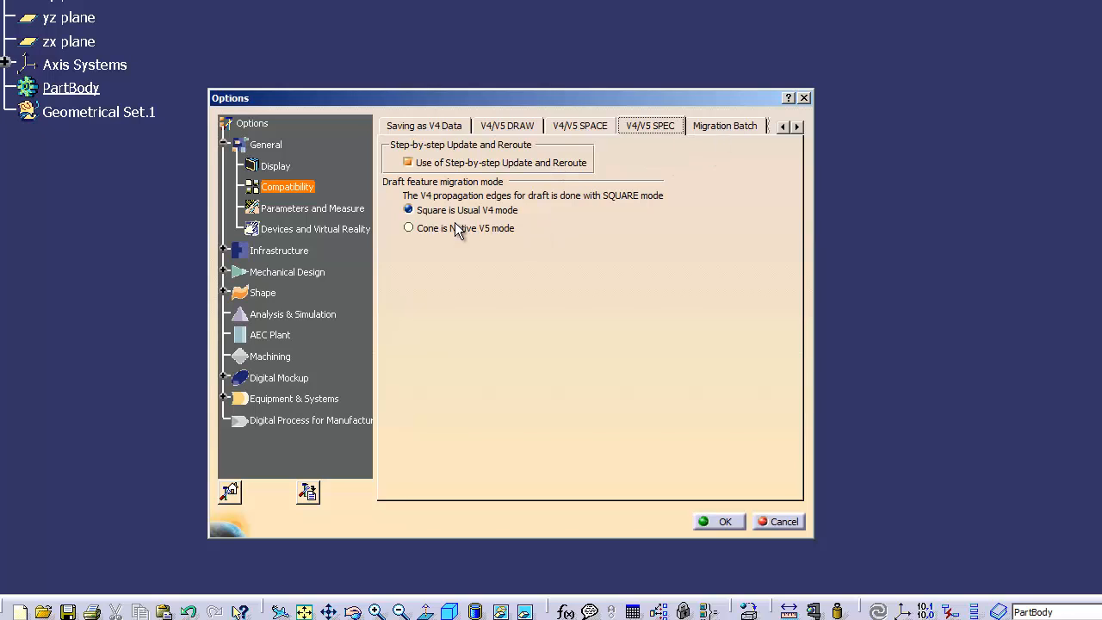
click(428, 231)
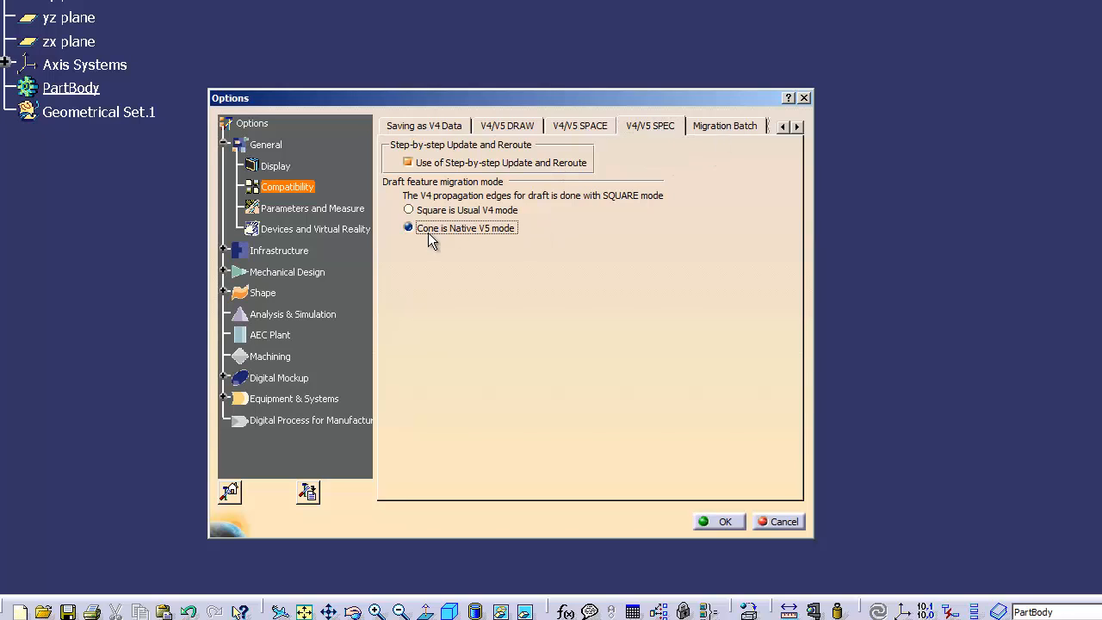
click(725, 127)
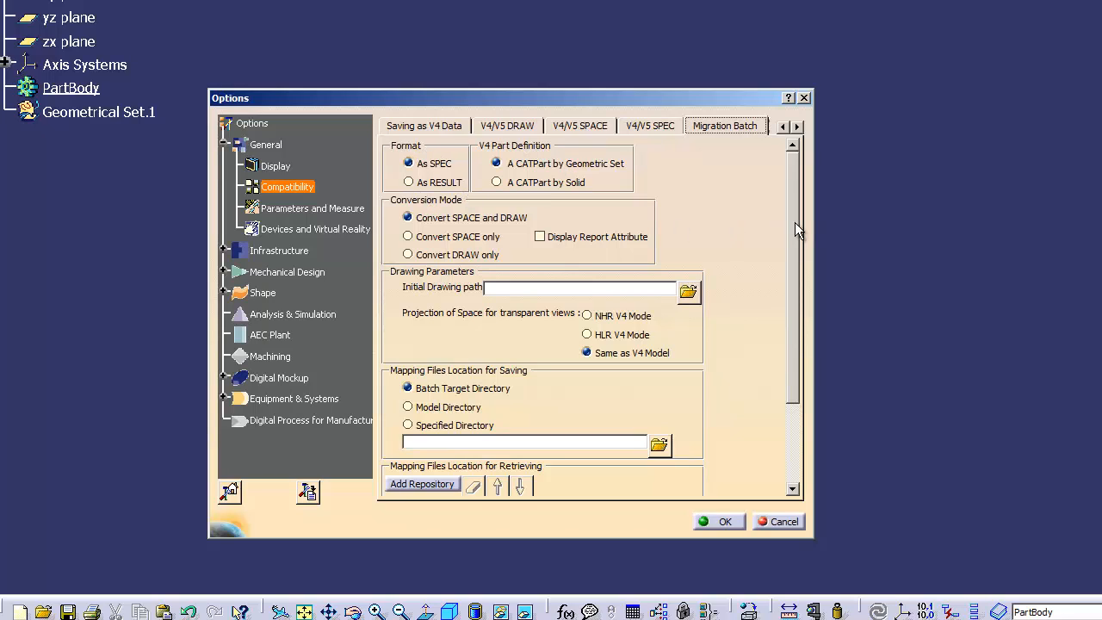
drag(794, 222, 793, 305)
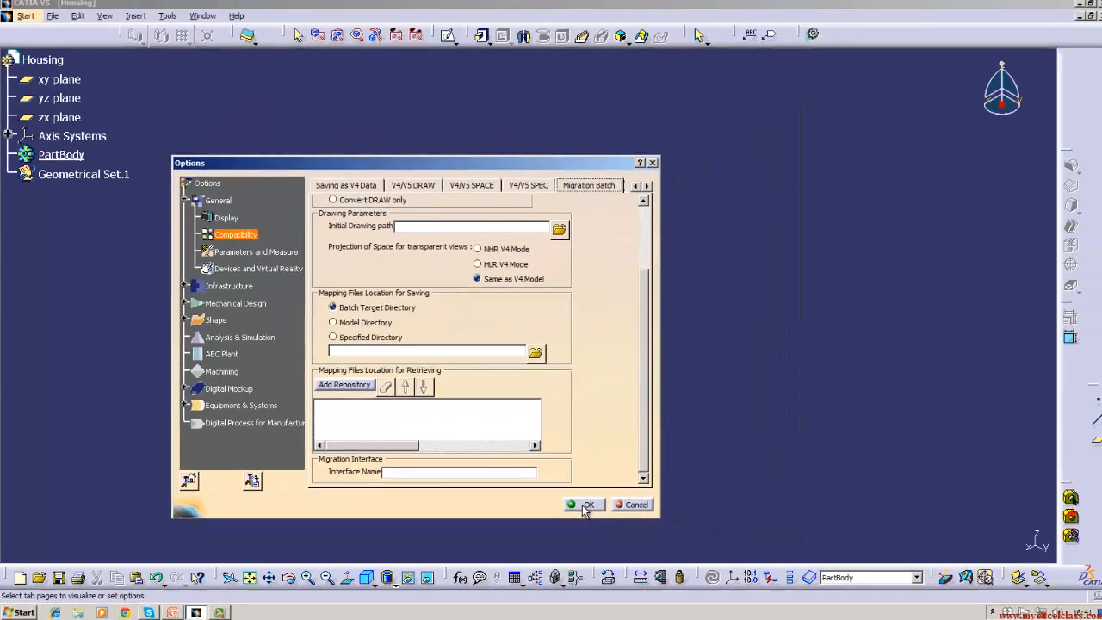
- Apply the options with OK and reopen Tools > Options
click(719, 521)
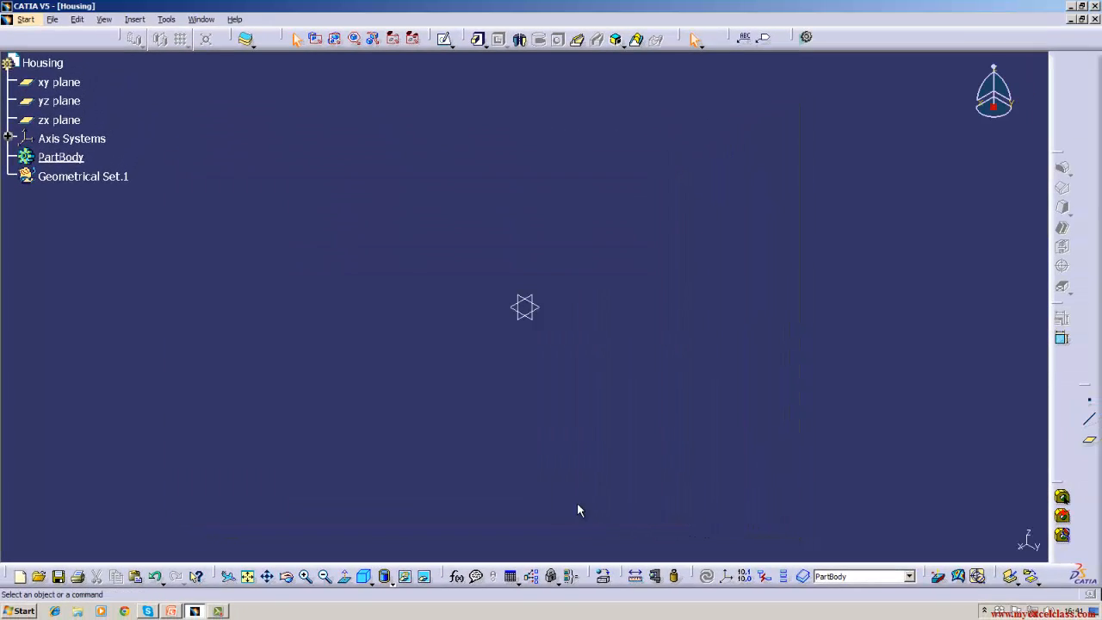
click(135, 19)
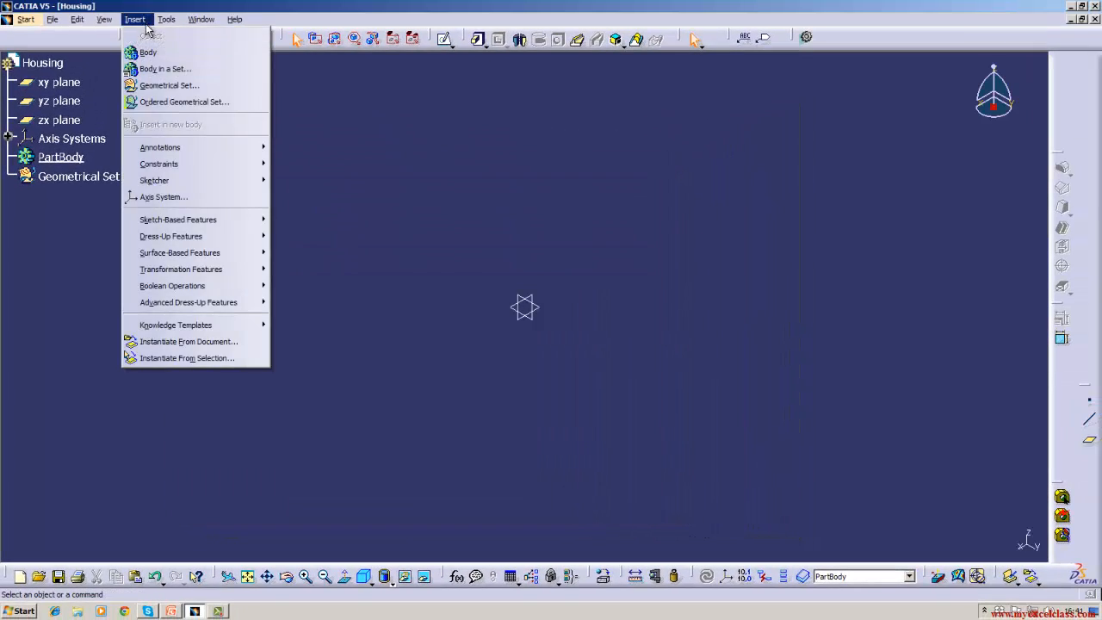
mouse_move(158, 26)
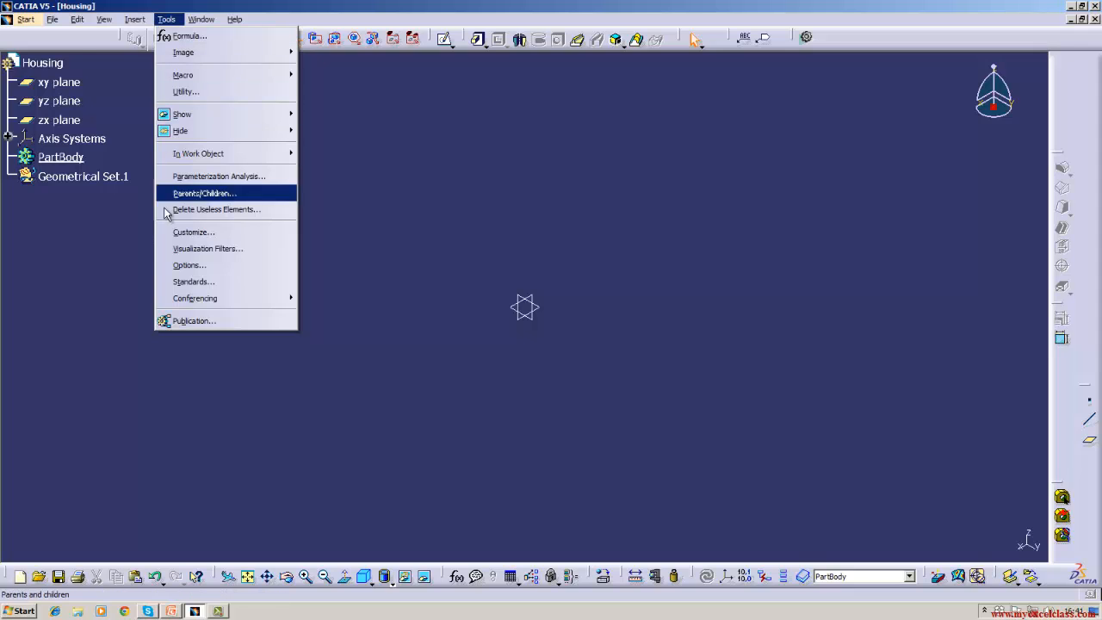
click(176, 267)
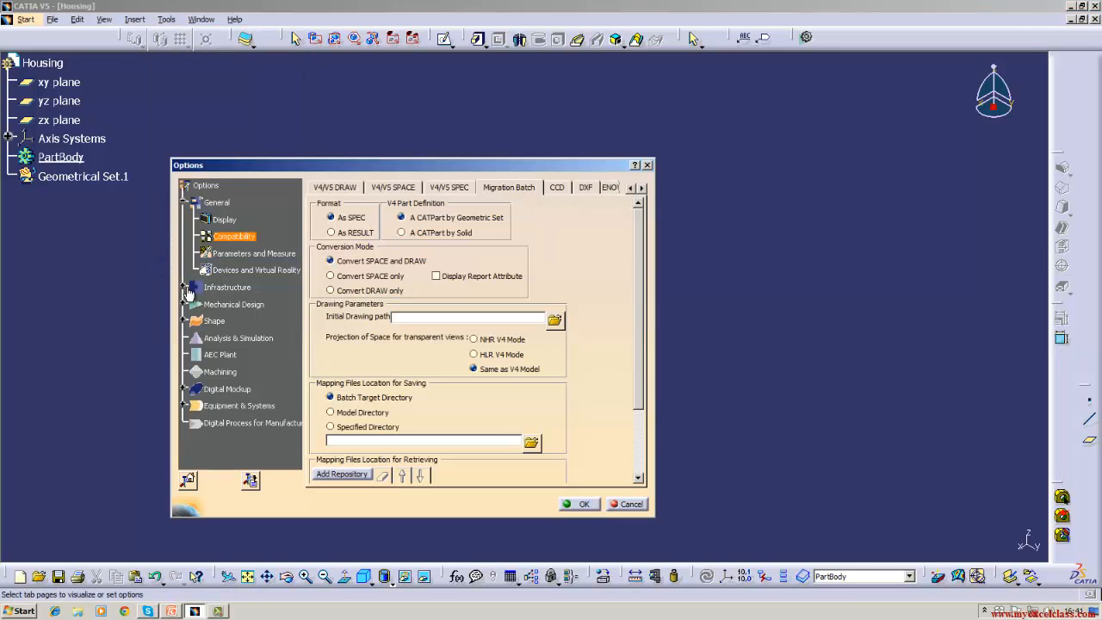
- In General > Parameters and Measure, toggle Knowledge 'With value' off and back on
click(227, 257)
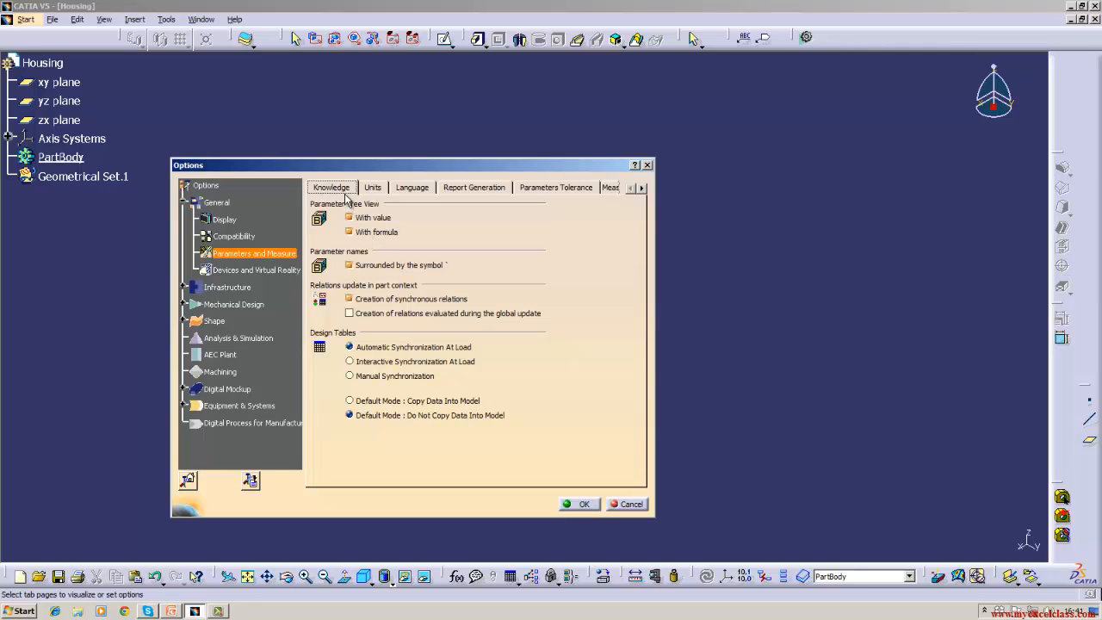
click(351, 218)
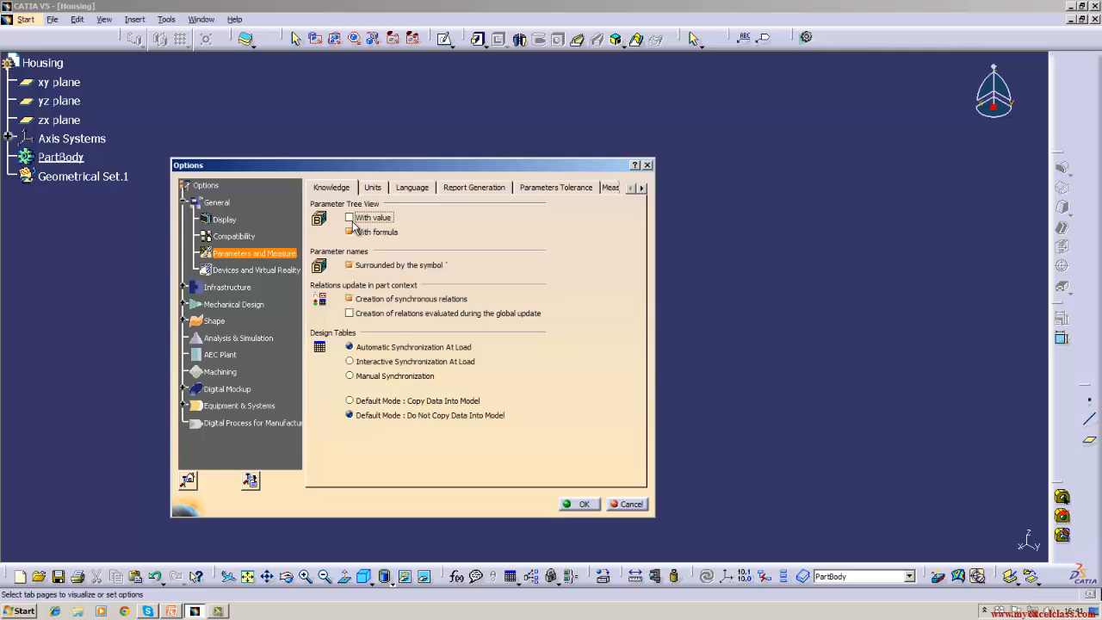
click(351, 218)
- On the Units page, try meters and inch, then set Length to Millimeter (mm)
click(372, 190)
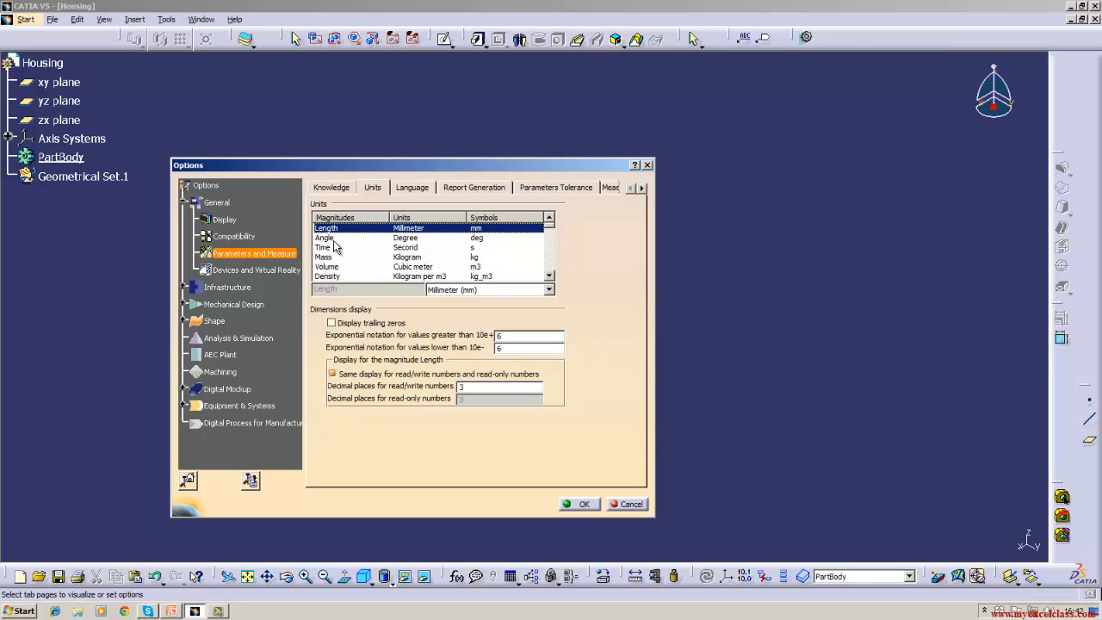
click(548, 290)
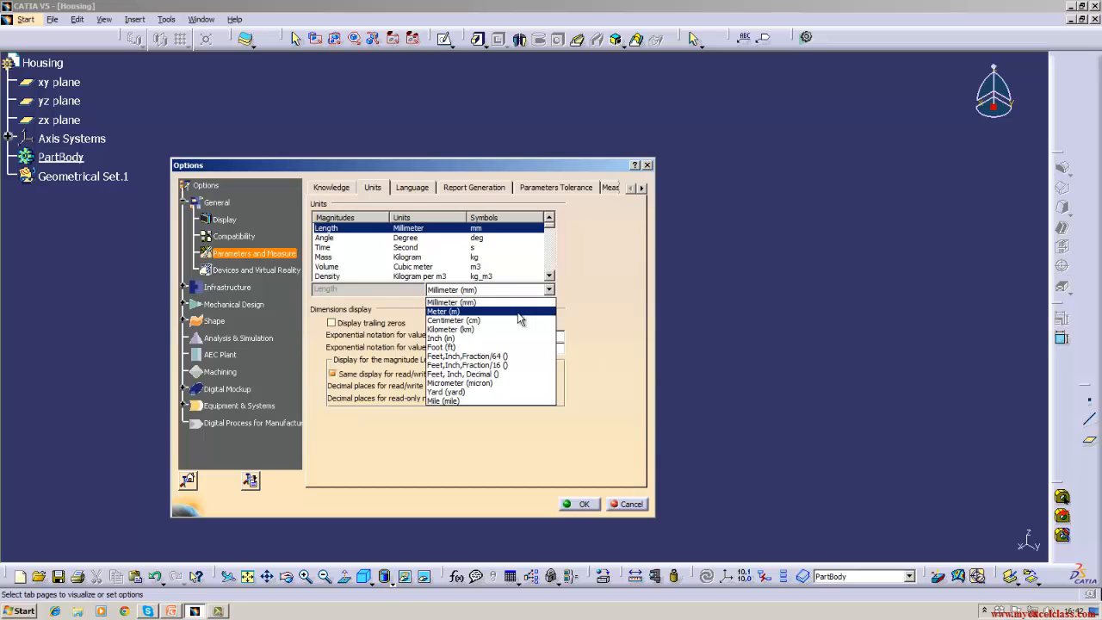
click(521, 311)
click(548, 291)
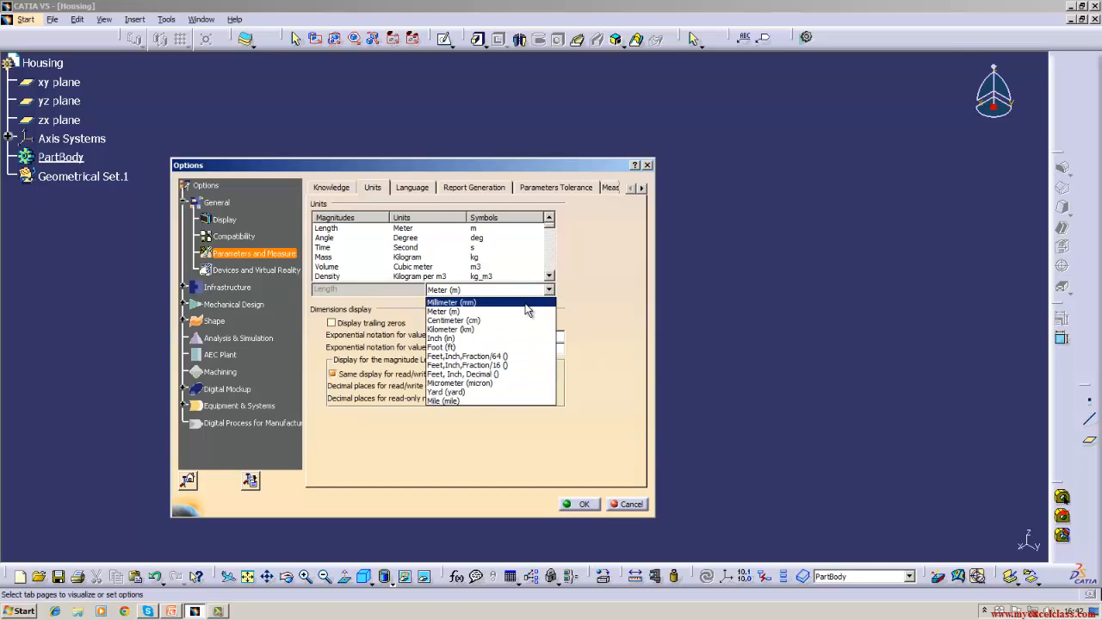
click(526, 303)
click(549, 291)
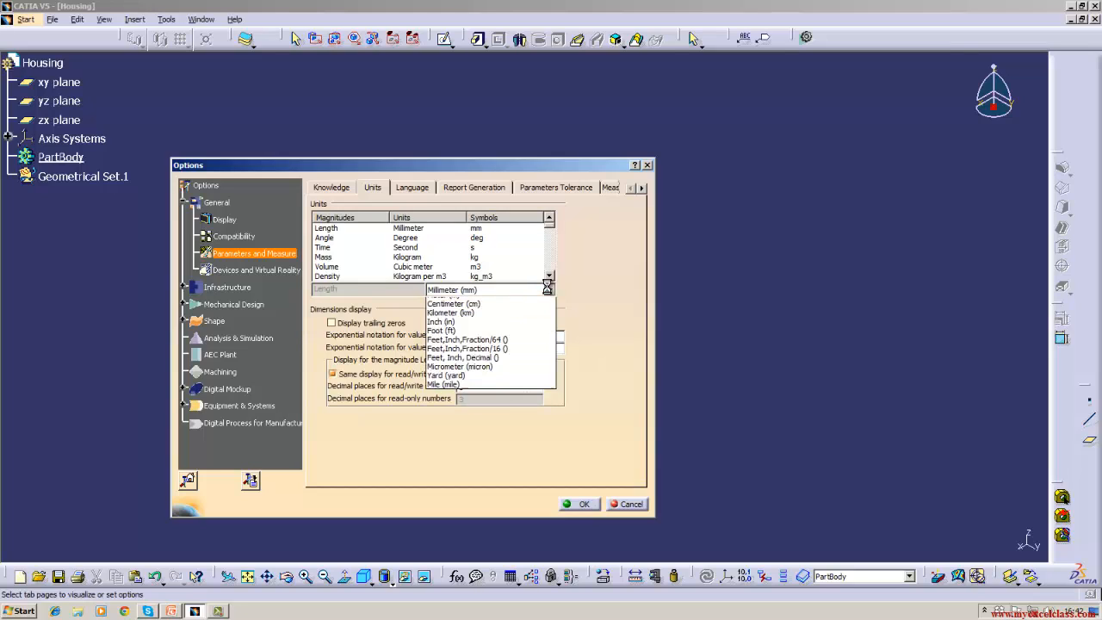
click(482, 338)
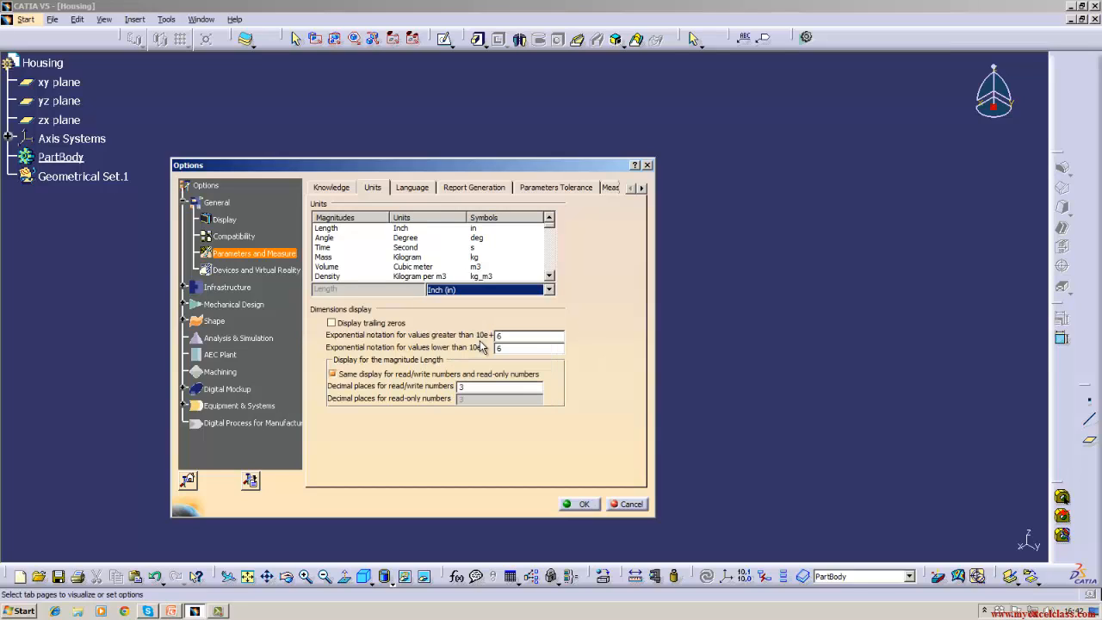
click(548, 290)
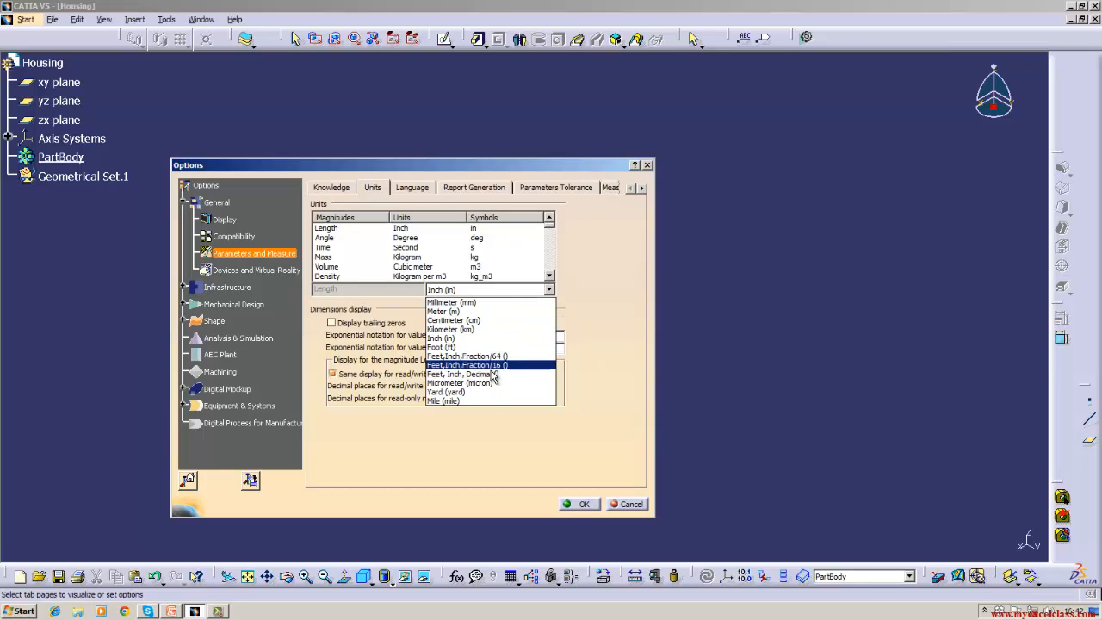
click(488, 303)
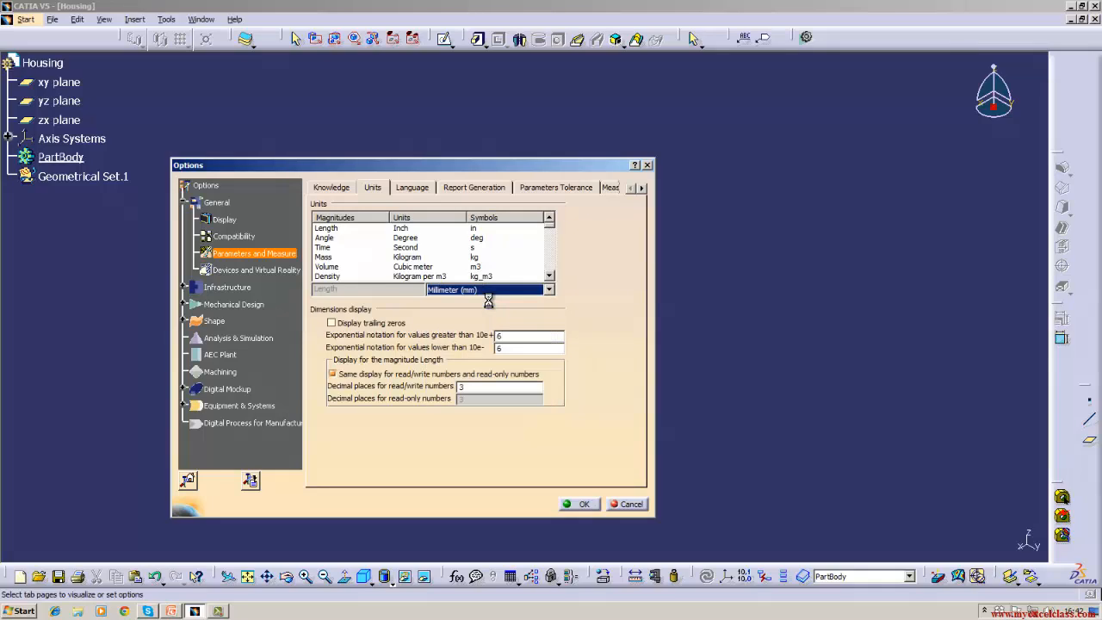
- Check the Angle unit and keep it as Degree (deg)
click(337, 239)
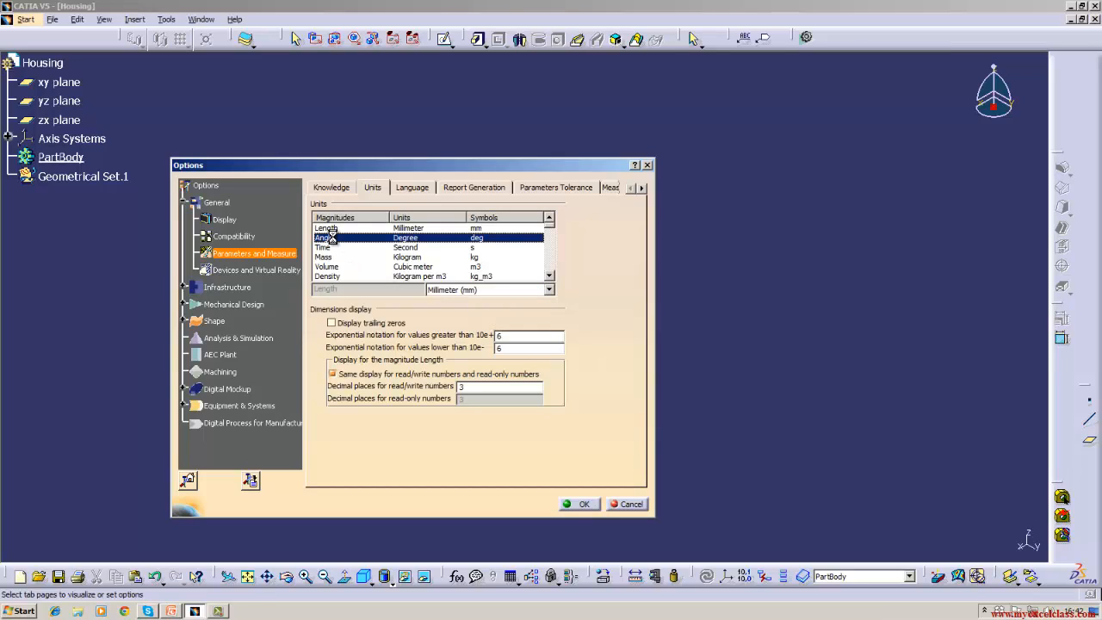
click(550, 291)
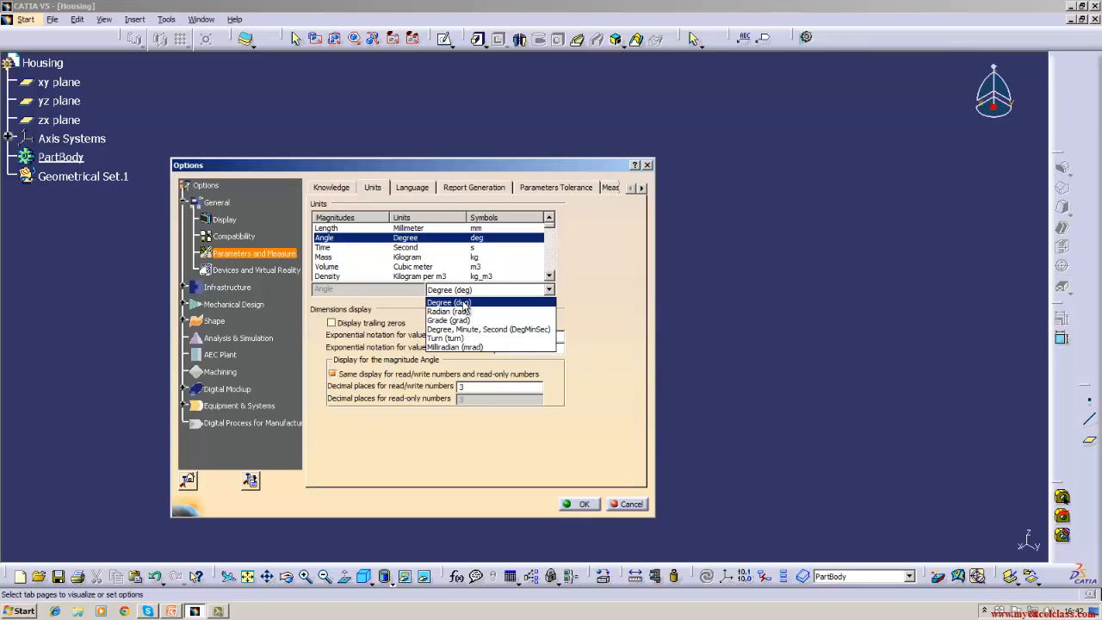
click(463, 303)
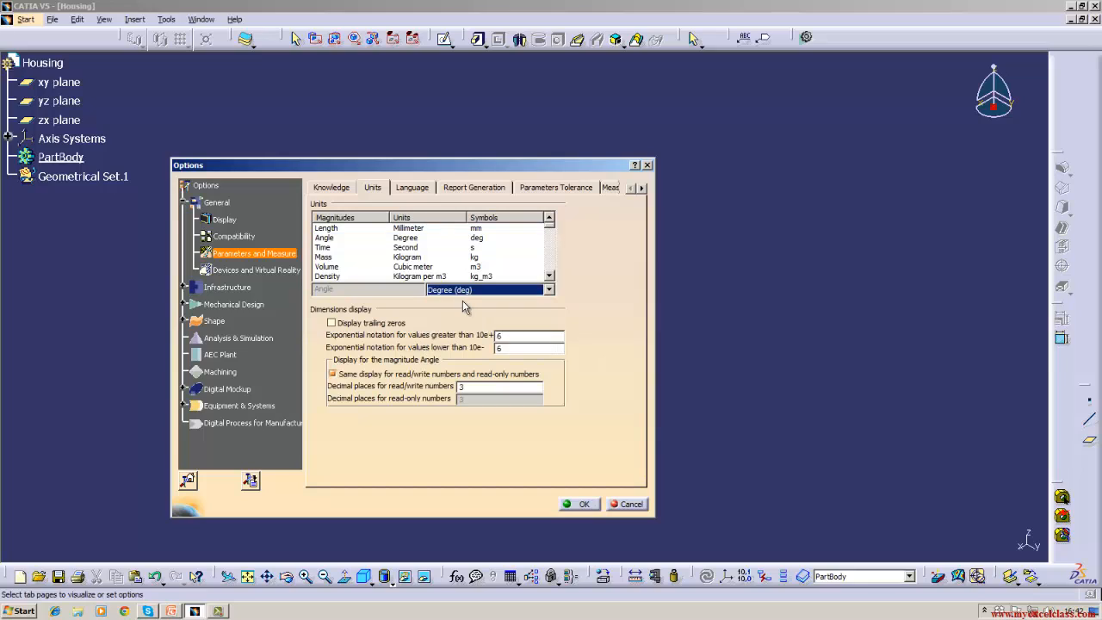
click(396, 247)
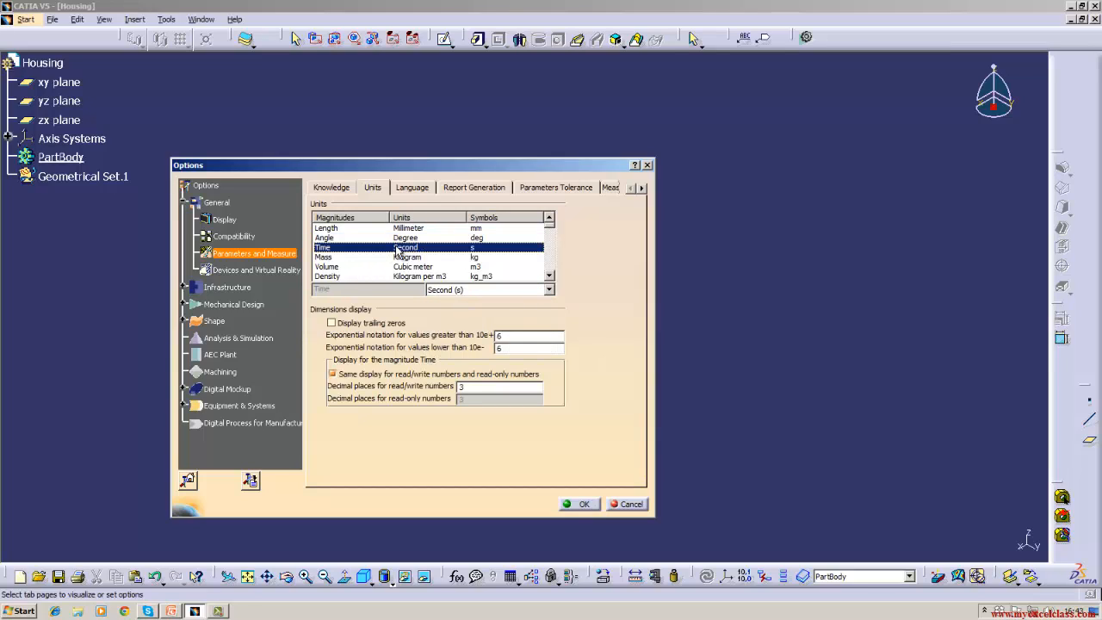
click(548, 290)
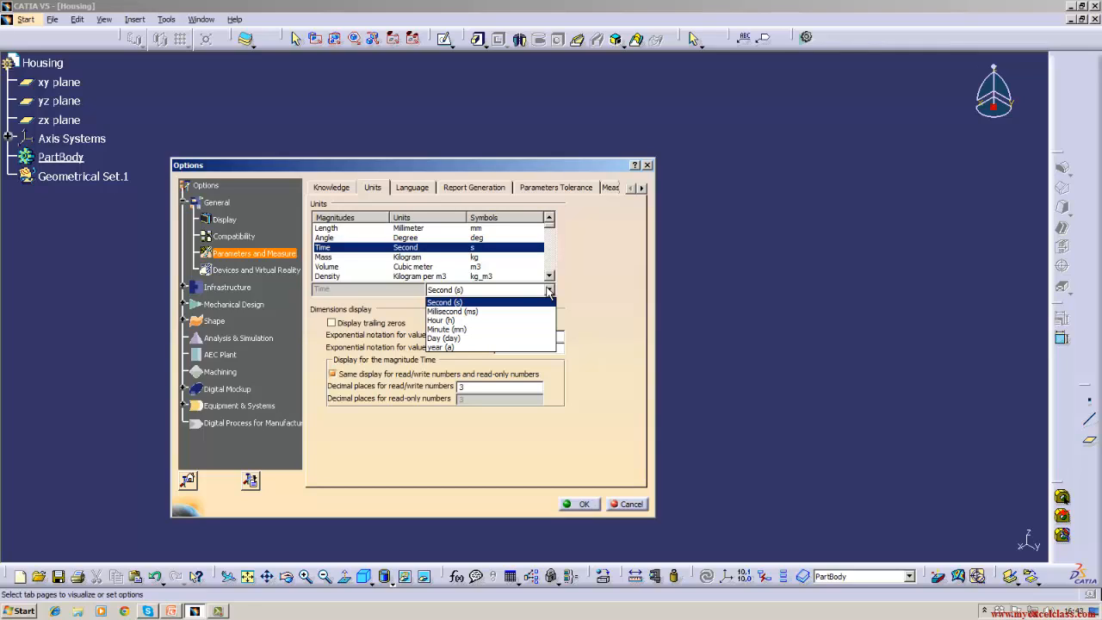
click(461, 257)
click(421, 260)
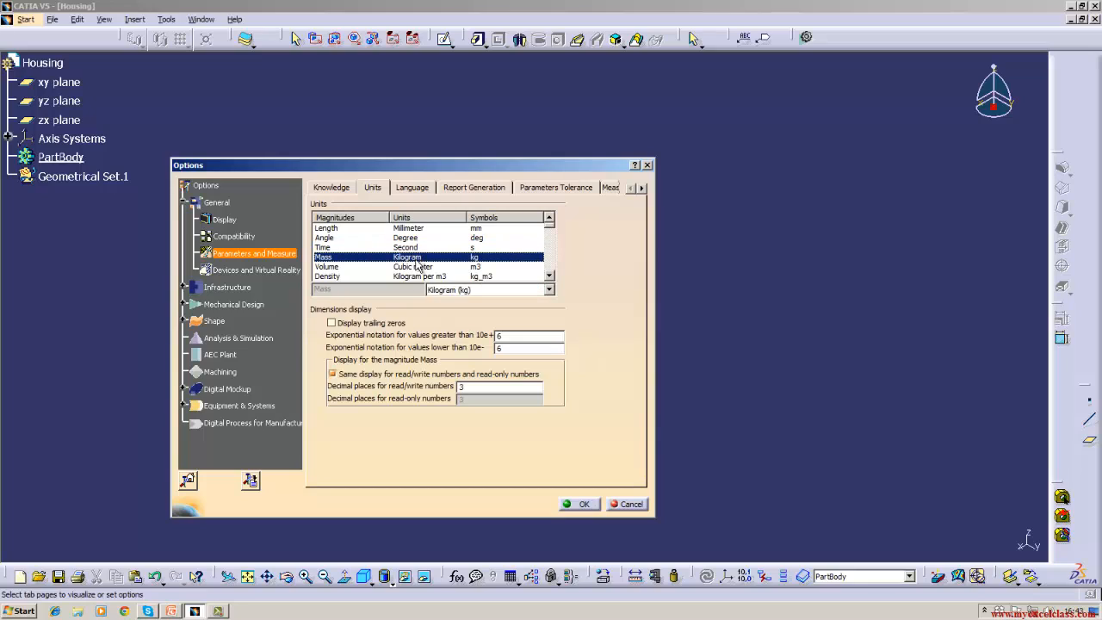
click(549, 291)
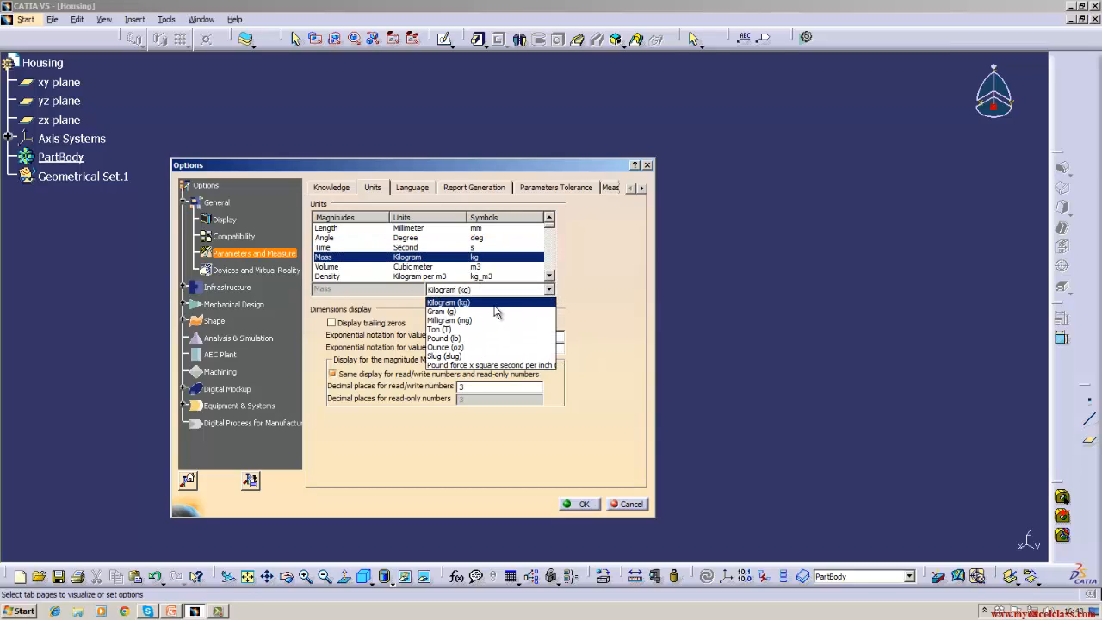
click(444, 302)
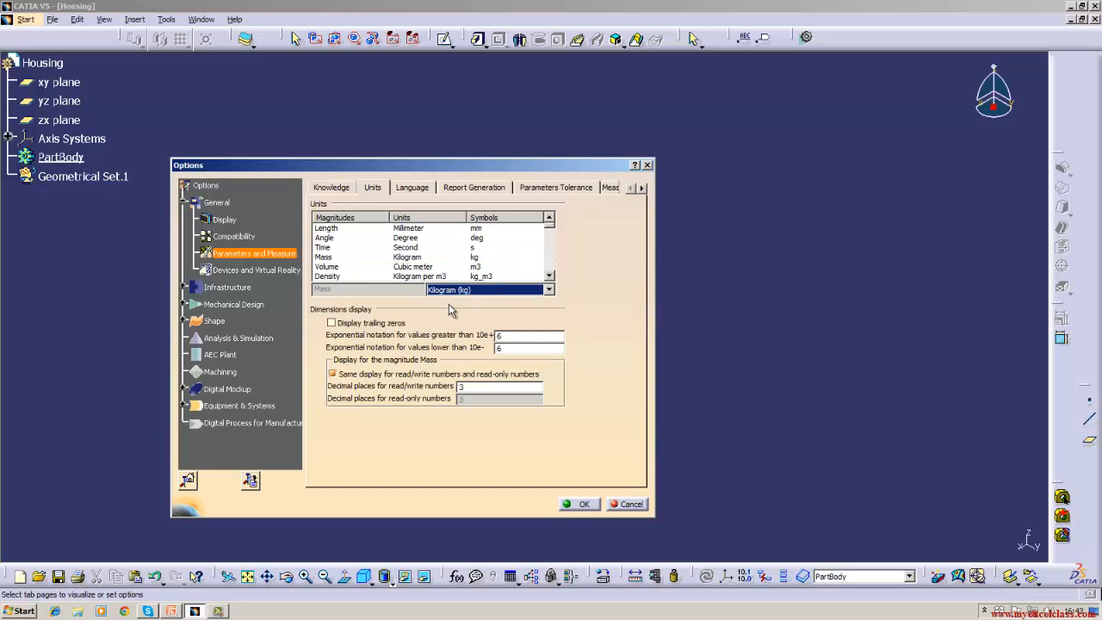
click(415, 273)
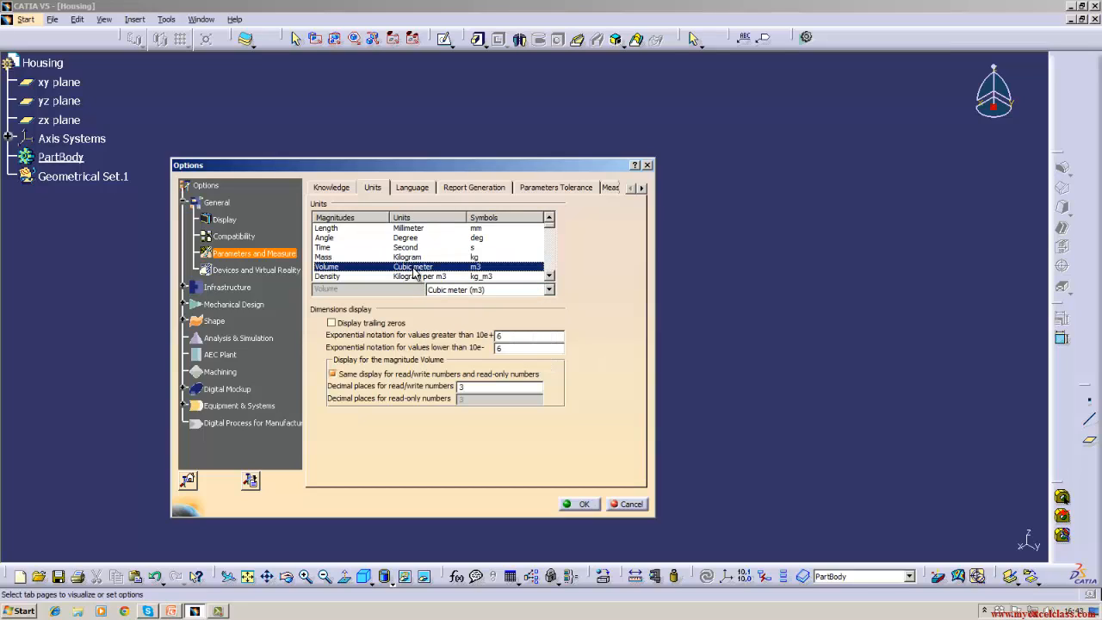
click(549, 291)
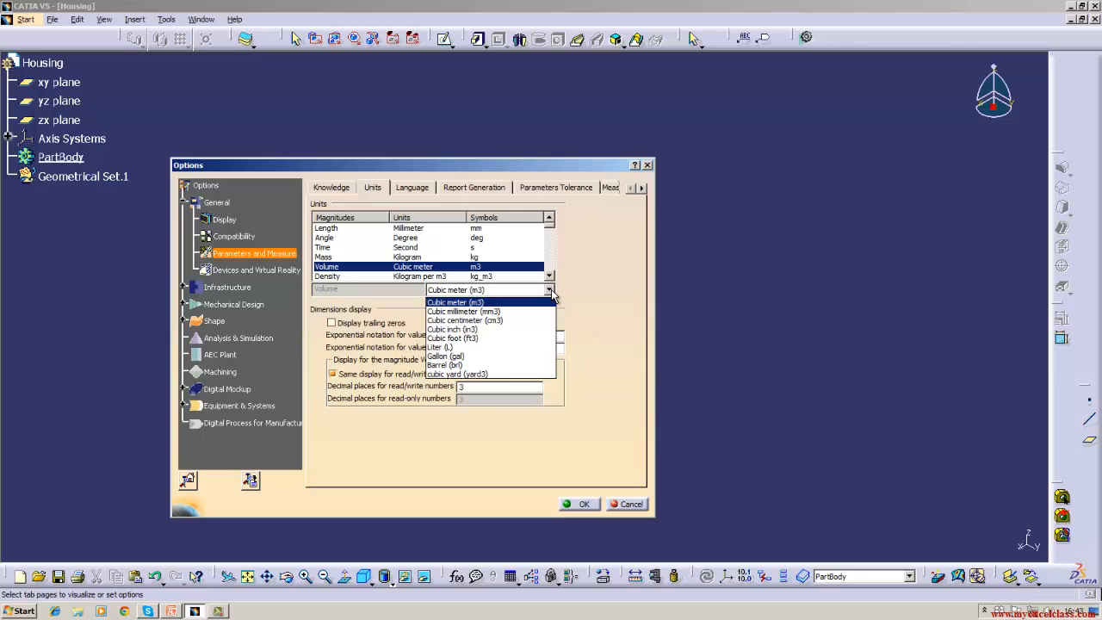
click(454, 347)
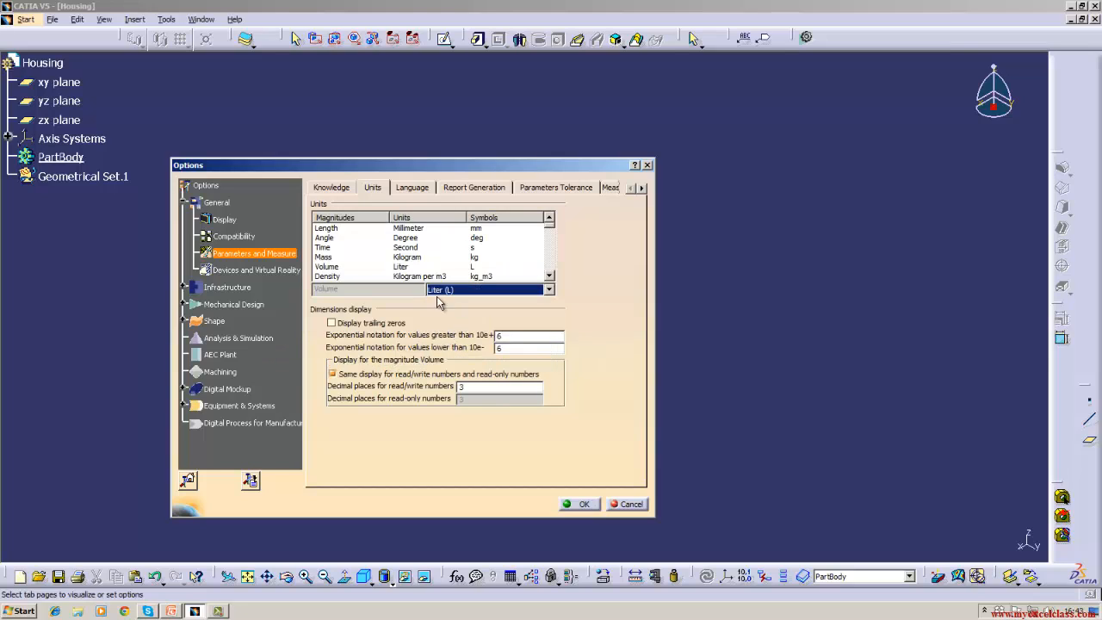
click(392, 268)
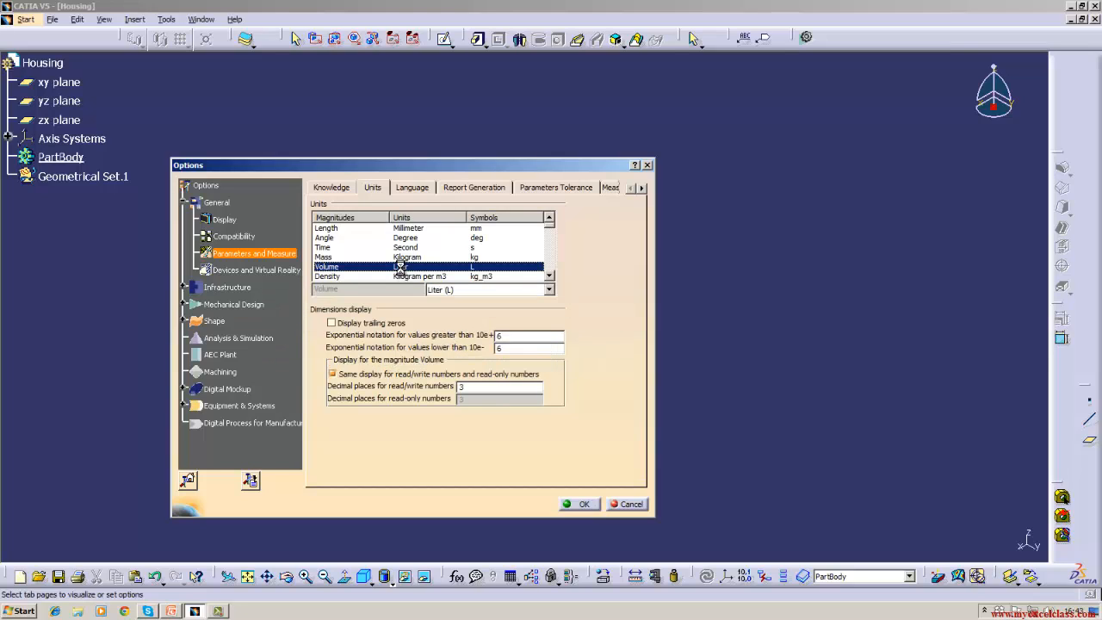
click(549, 292)
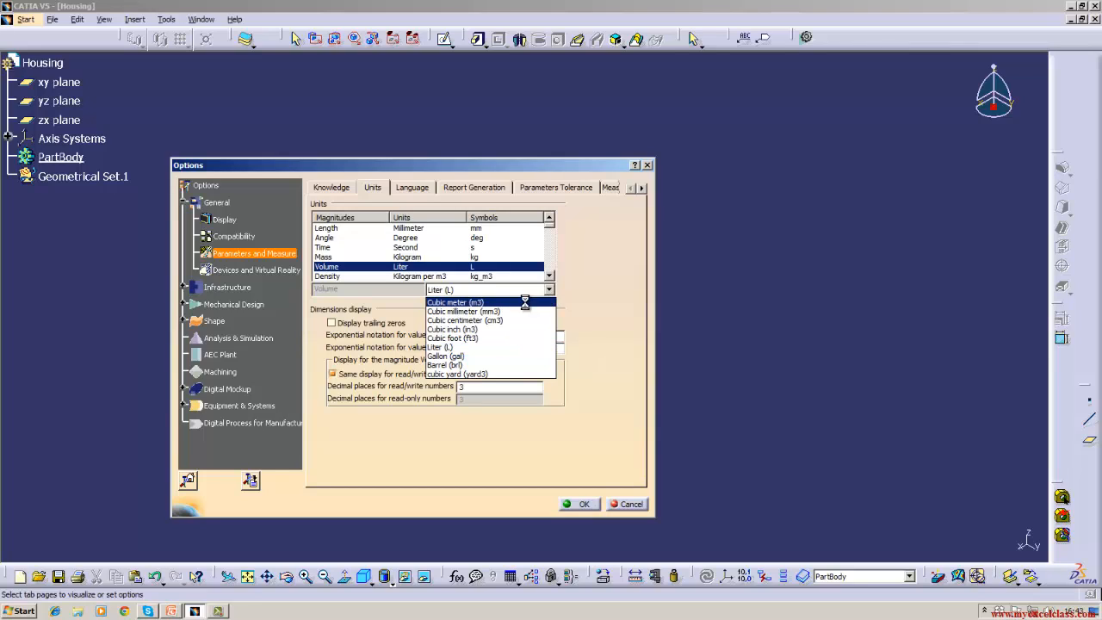
click(527, 306)
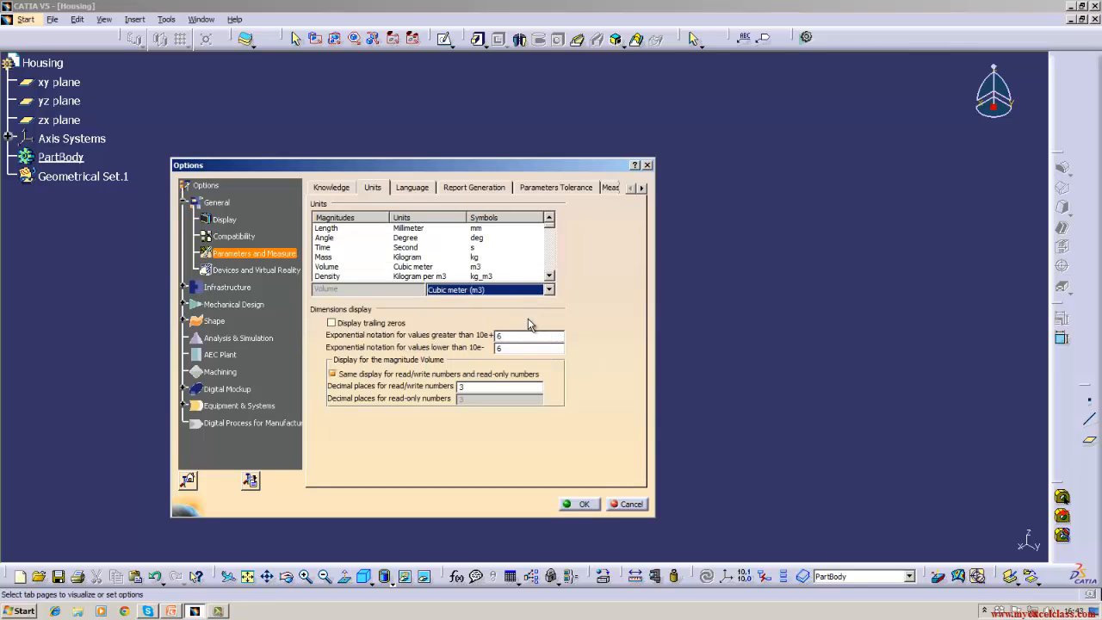
click(483, 276)
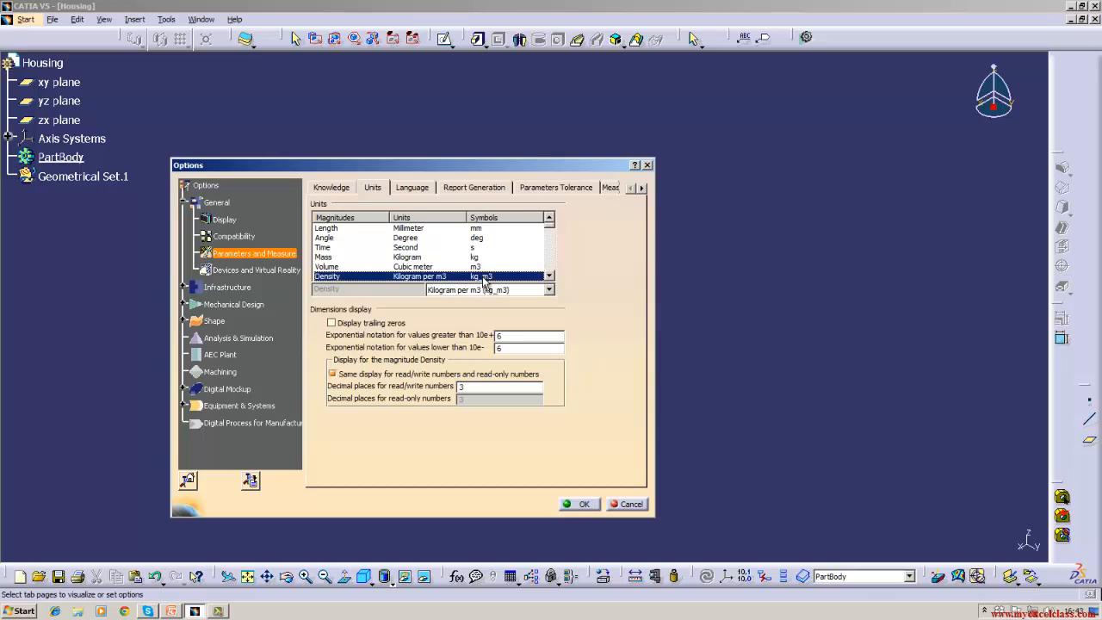
click(549, 290)
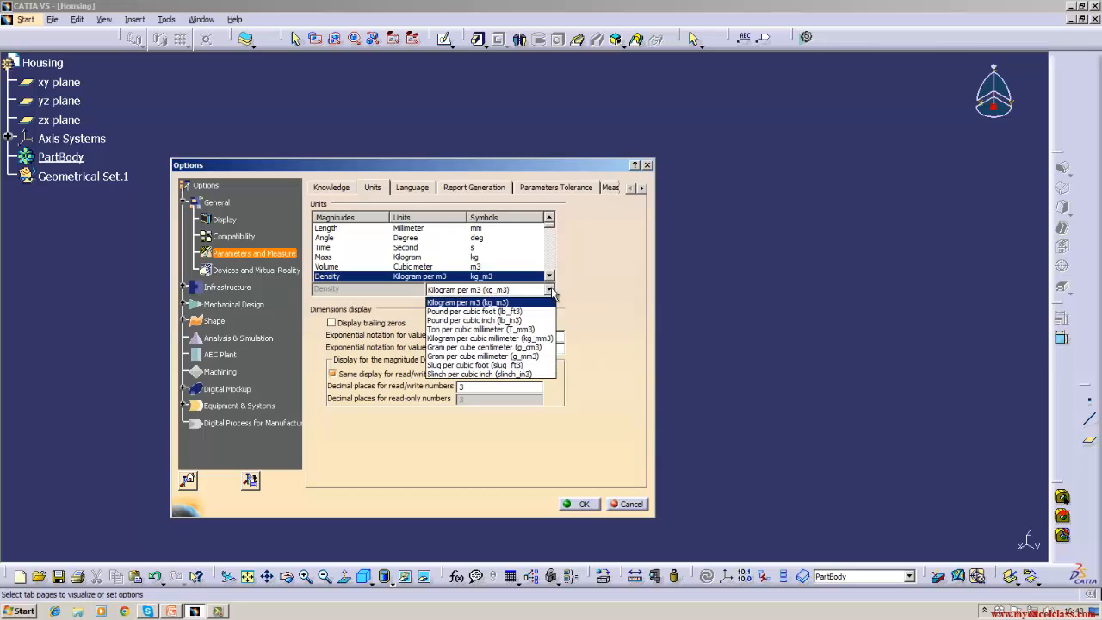
click(552, 297)
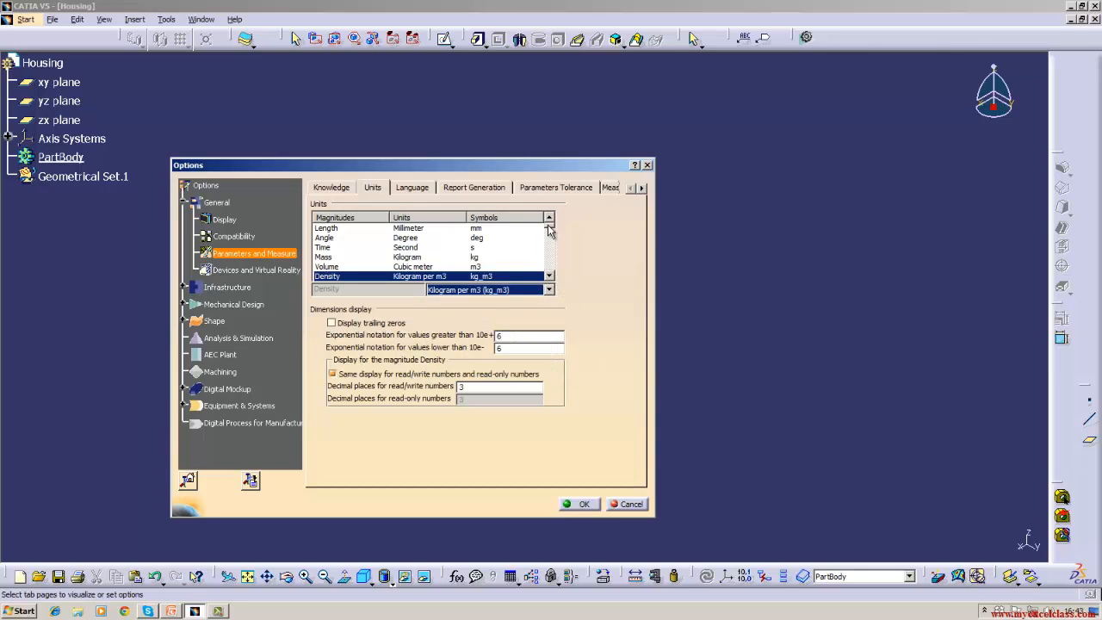
drag(550, 225, 550, 229)
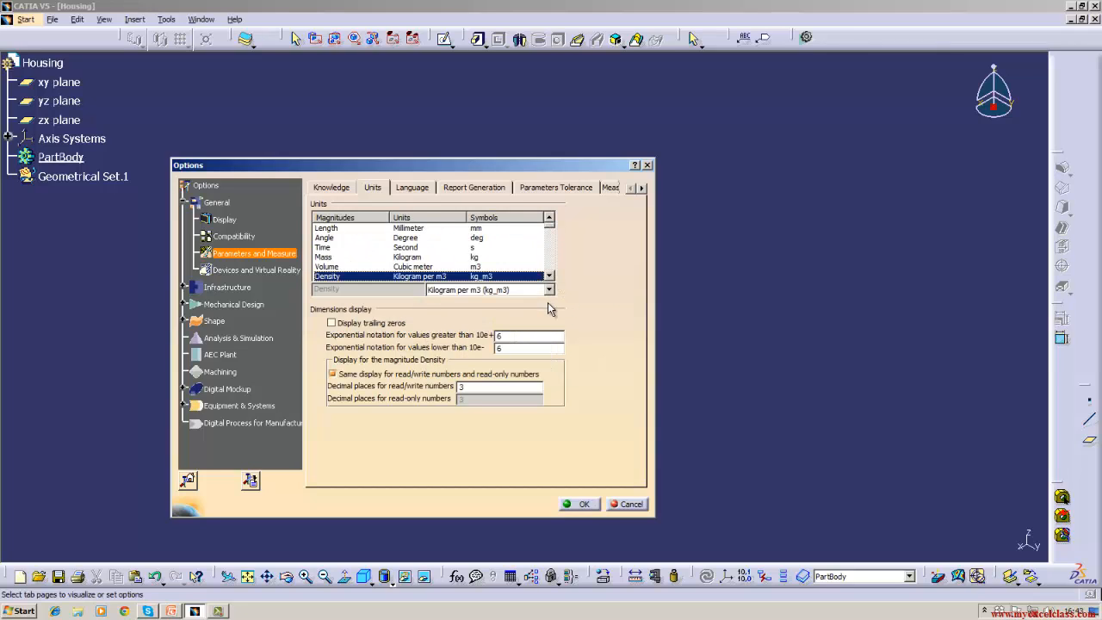
click(549, 277)
click(549, 277)
click(550, 277)
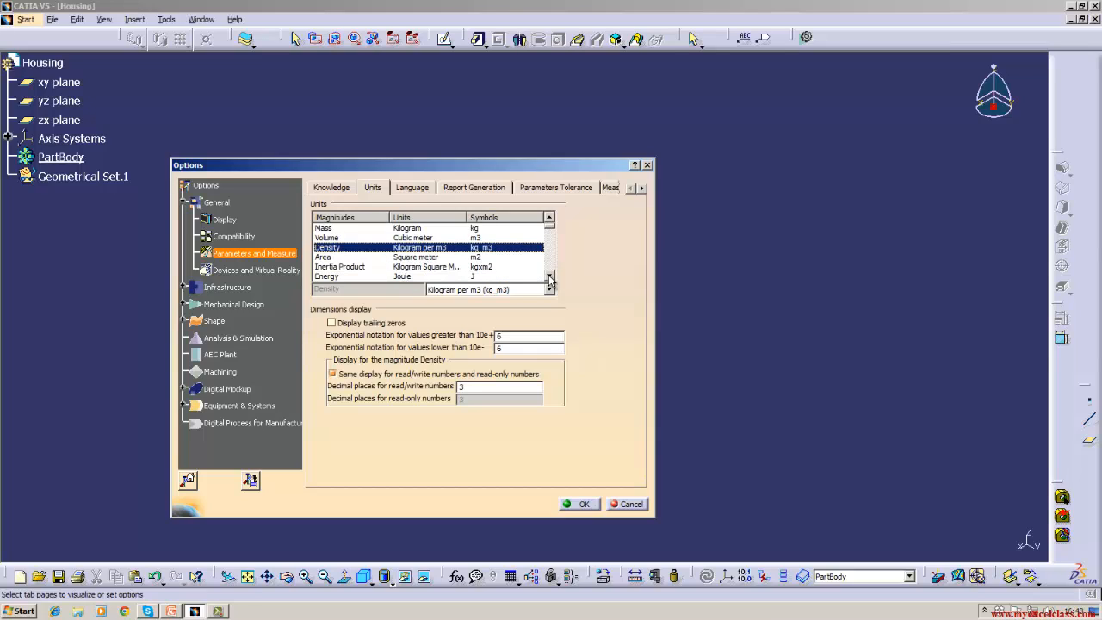
click(400, 276)
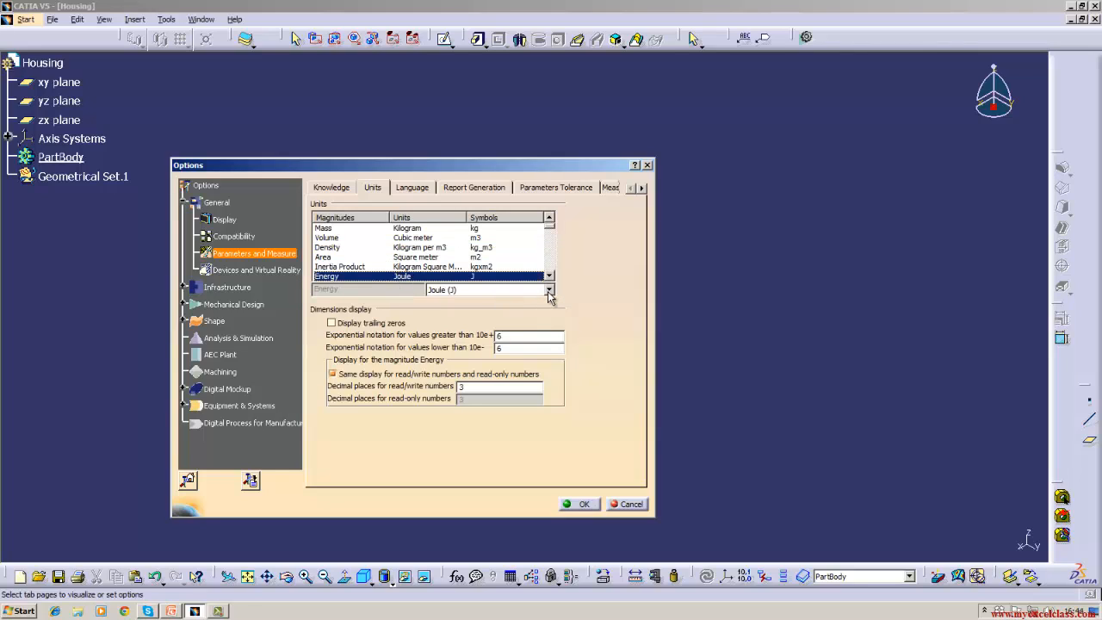
click(547, 290)
click(549, 291)
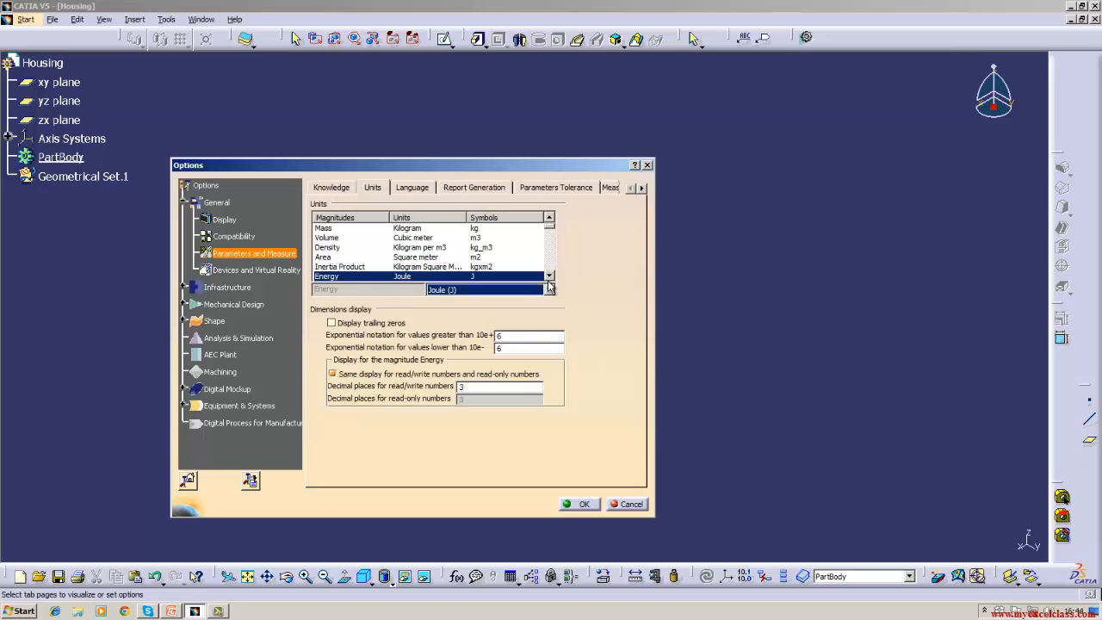
click(548, 276)
click(549, 276)
click(392, 268)
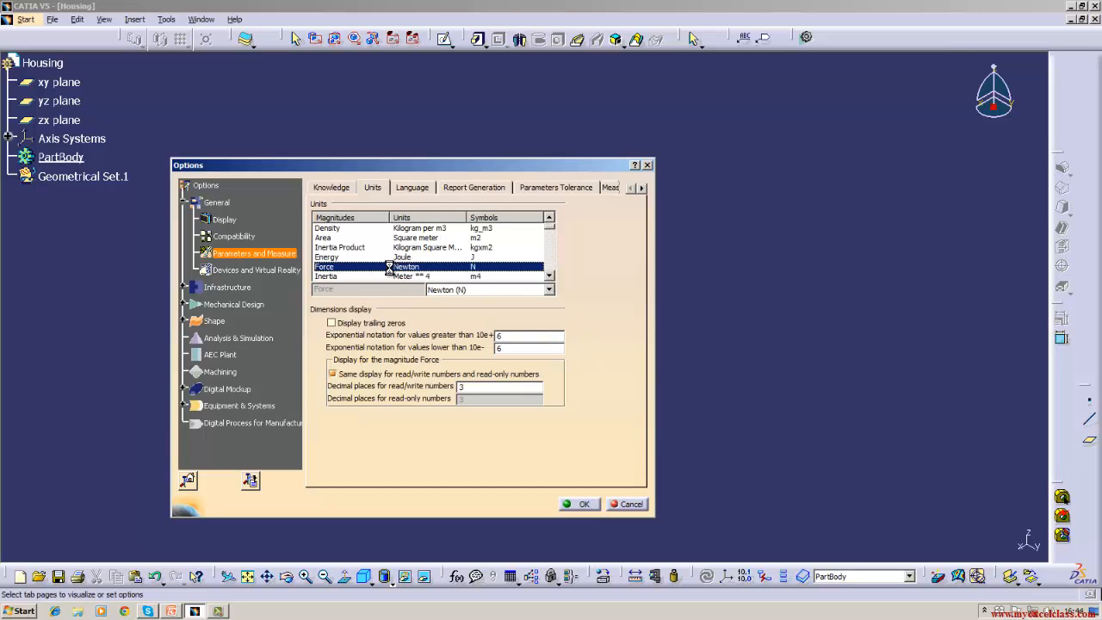
click(406, 276)
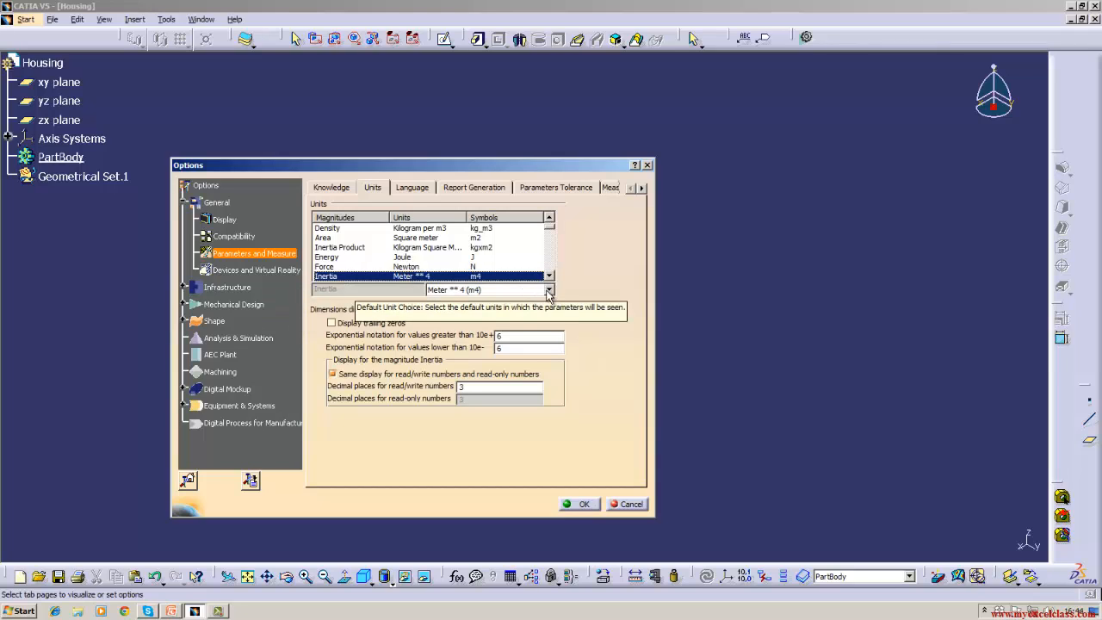
click(550, 290)
click(550, 290)
click(548, 275)
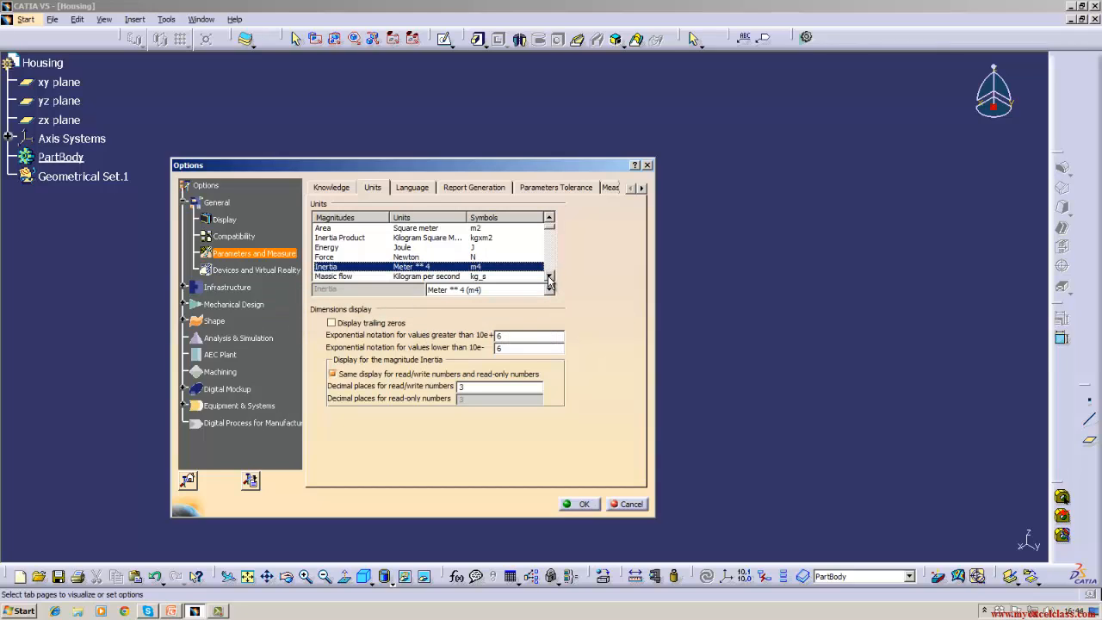
click(549, 276)
click(548, 276)
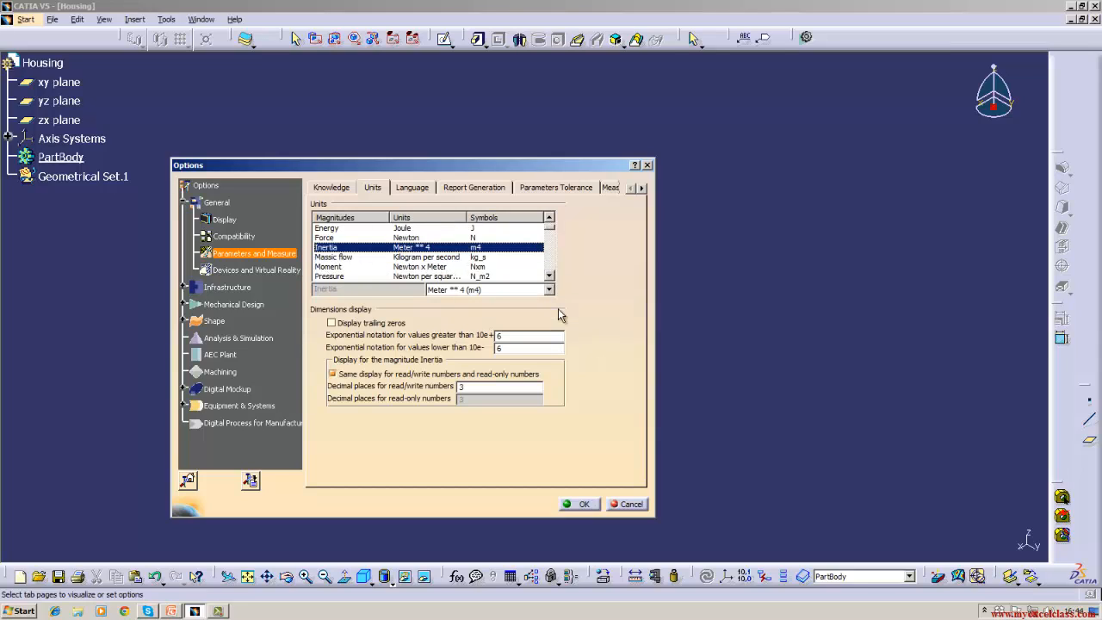
click(549, 276)
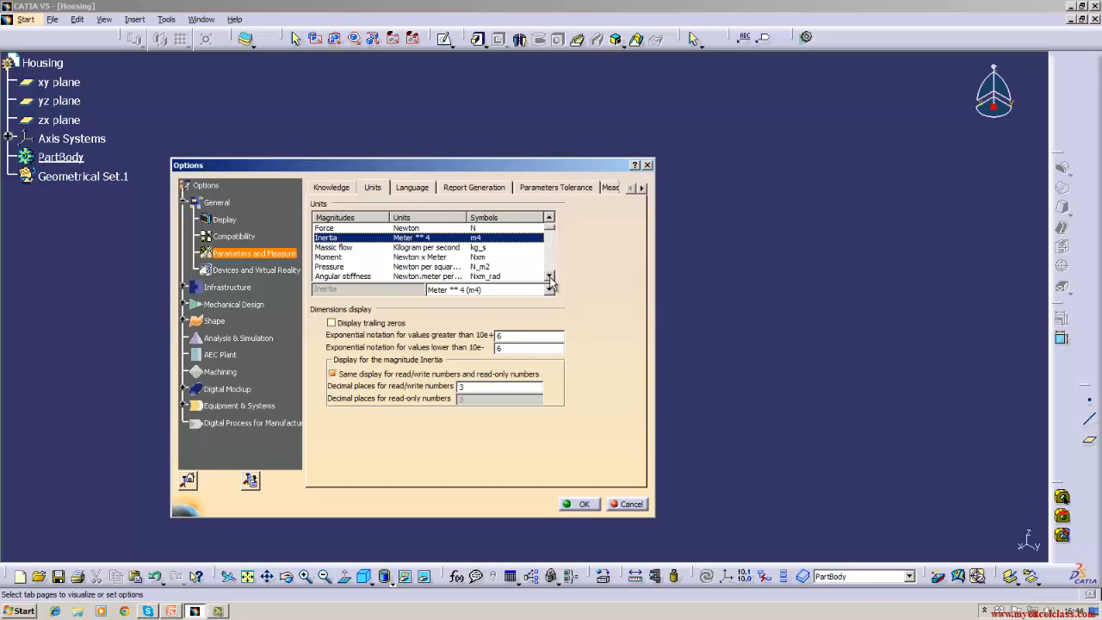
click(432, 268)
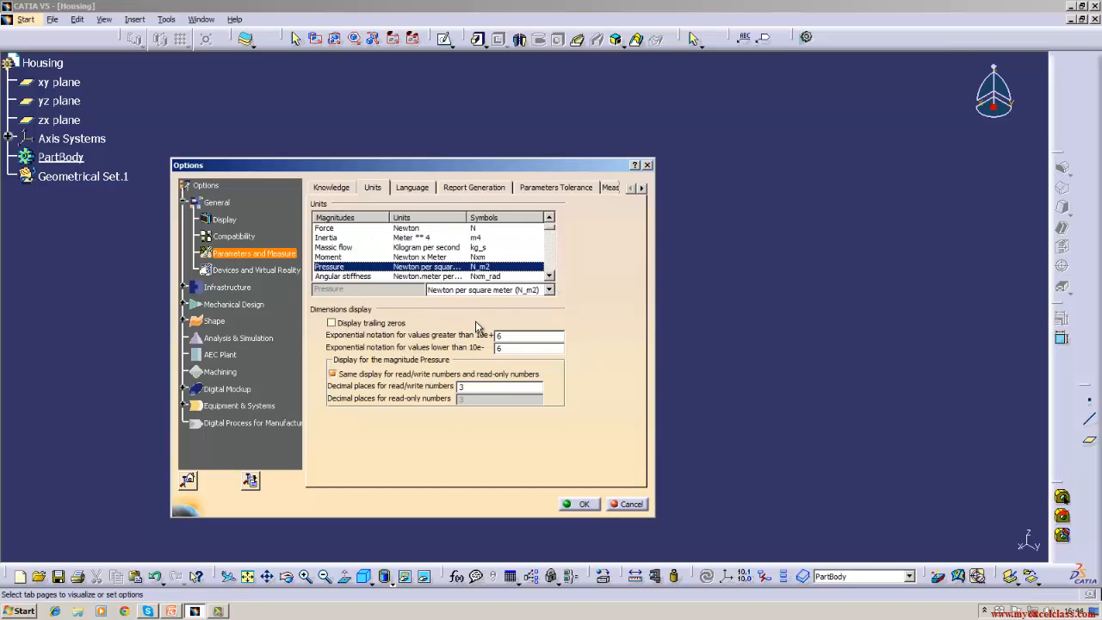
click(549, 290)
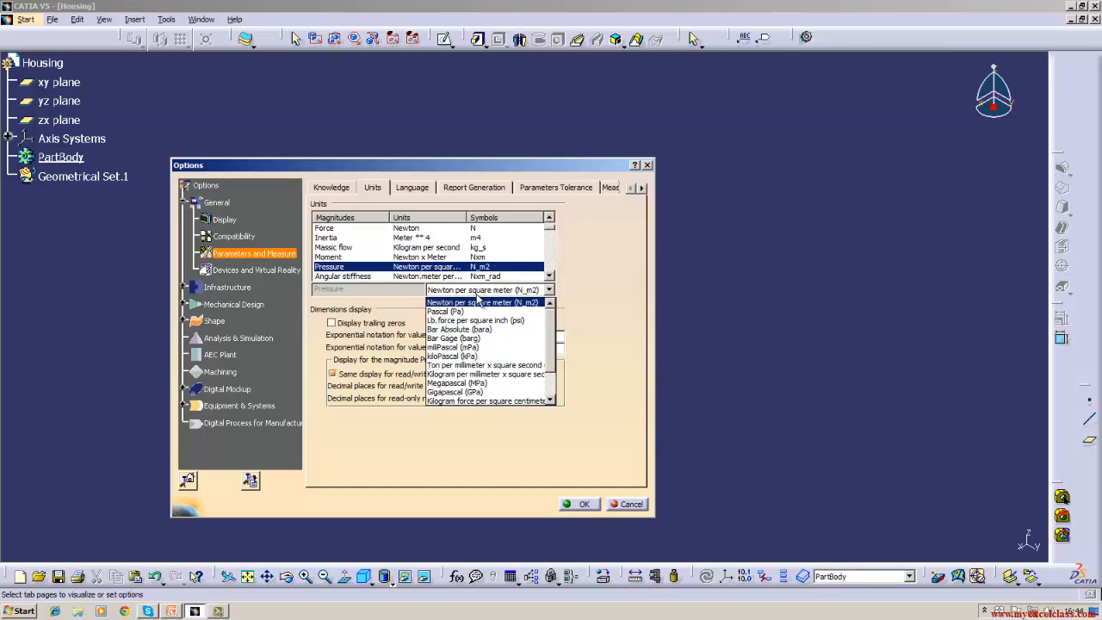
click(616, 274)
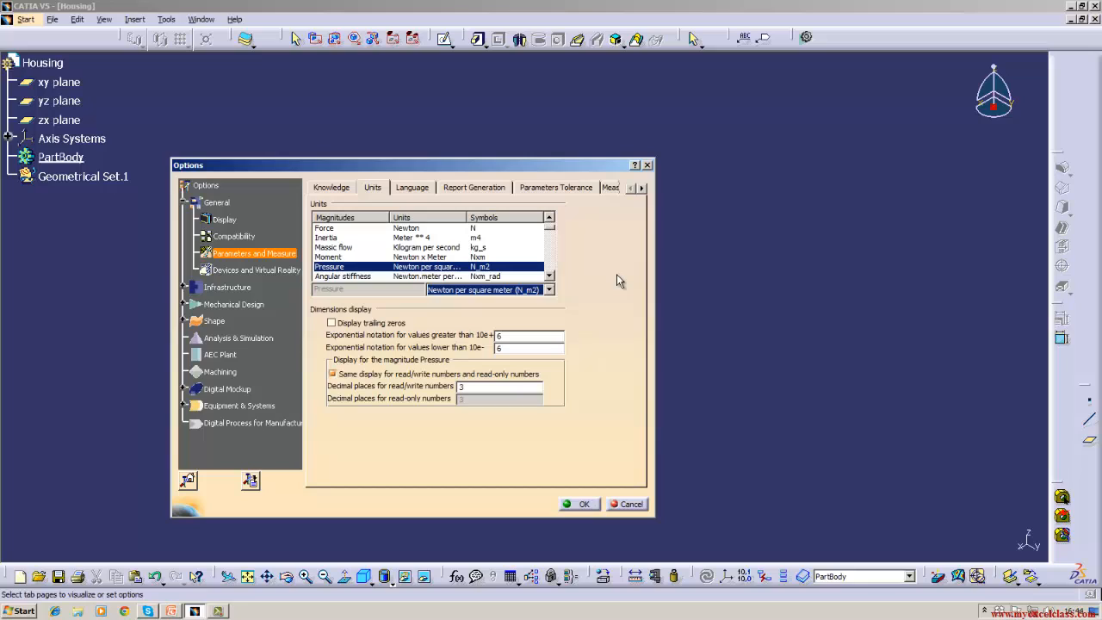
click(550, 275)
click(549, 275)
click(550, 275)
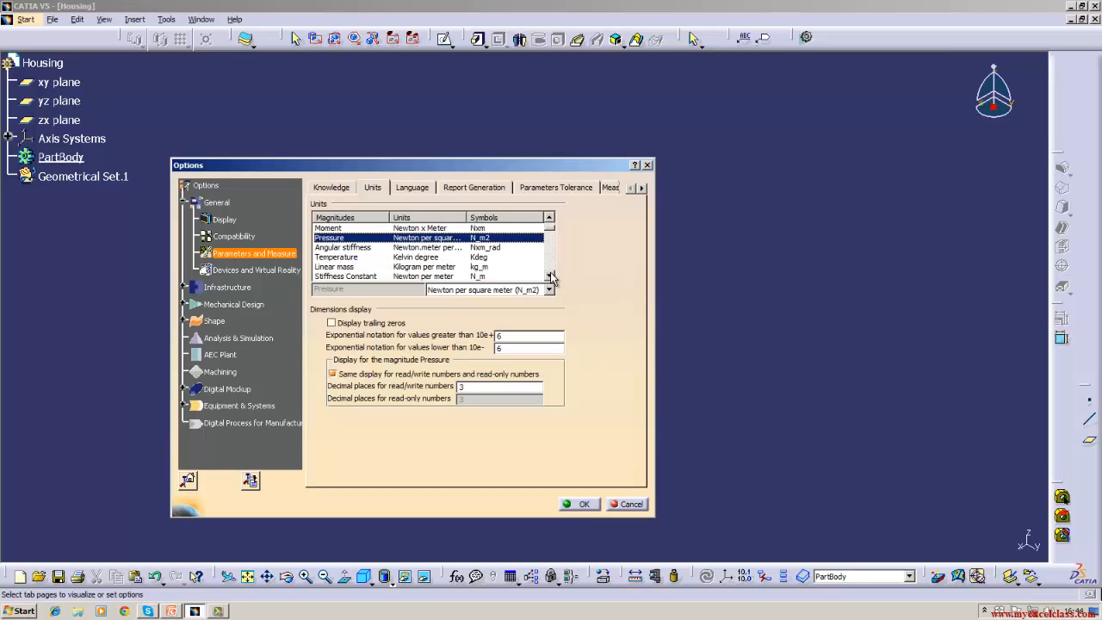
click(435, 258)
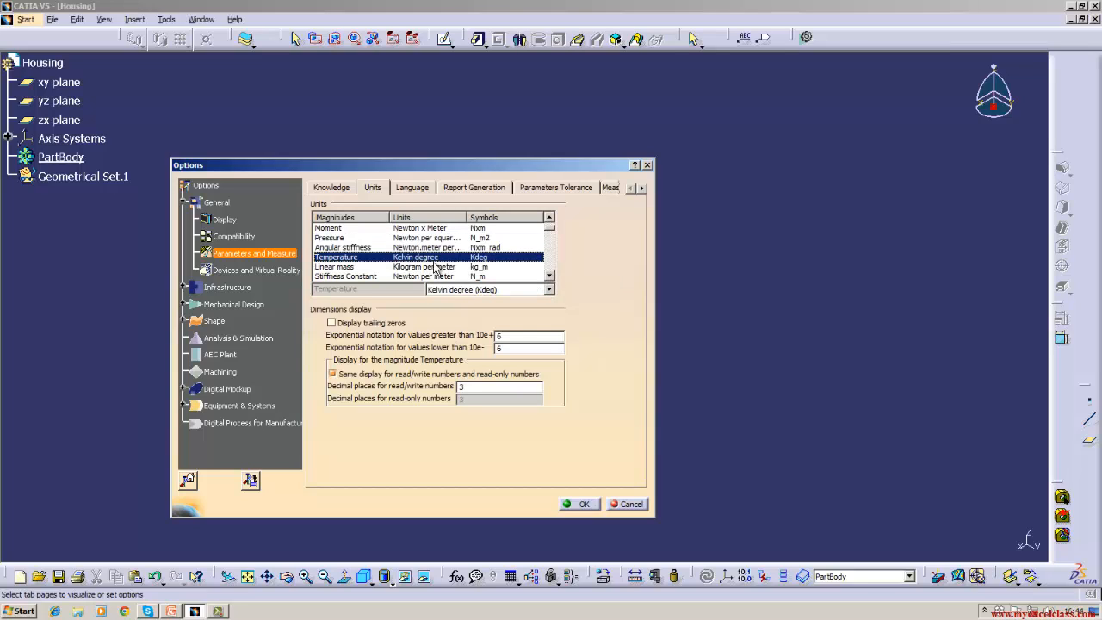
click(549, 290)
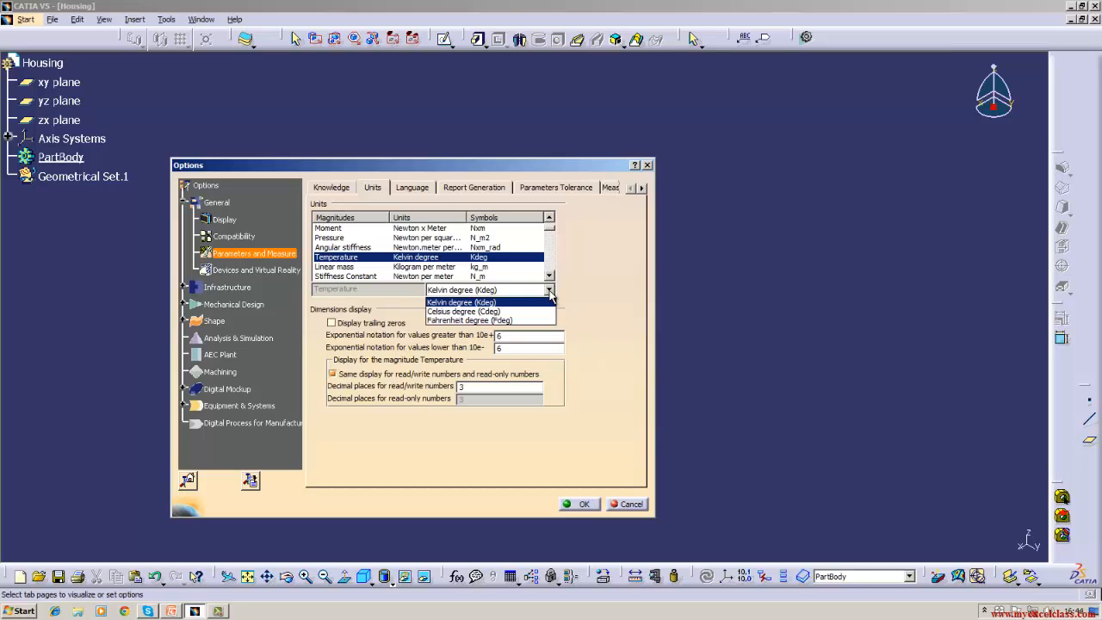
click(550, 292)
click(549, 277)
click(550, 276)
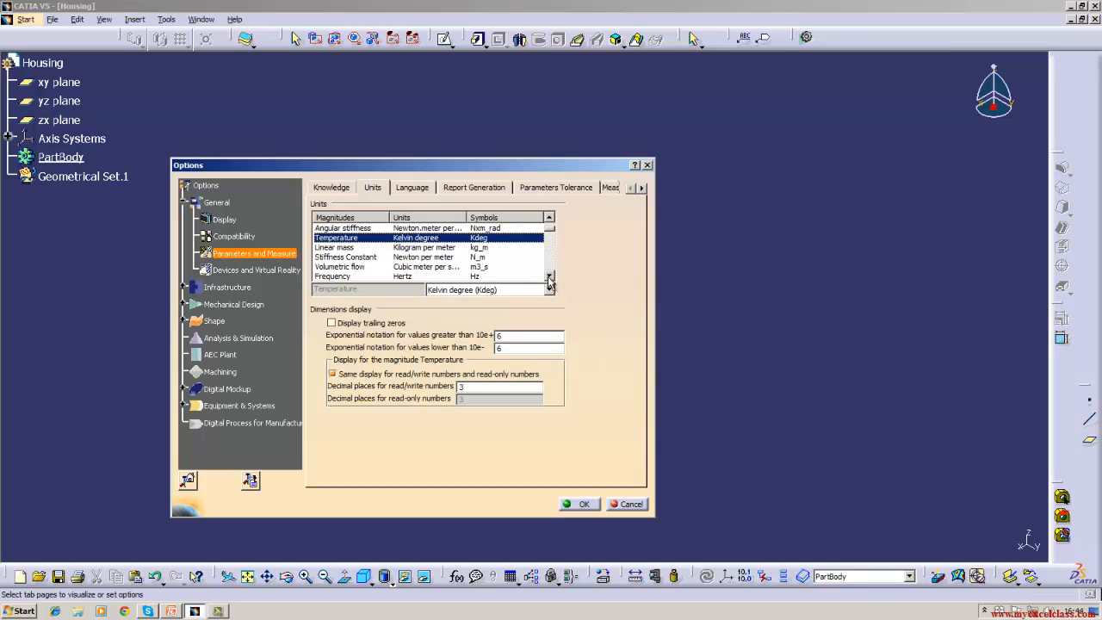
click(550, 277)
click(550, 276)
click(549, 276)
click(549, 276)
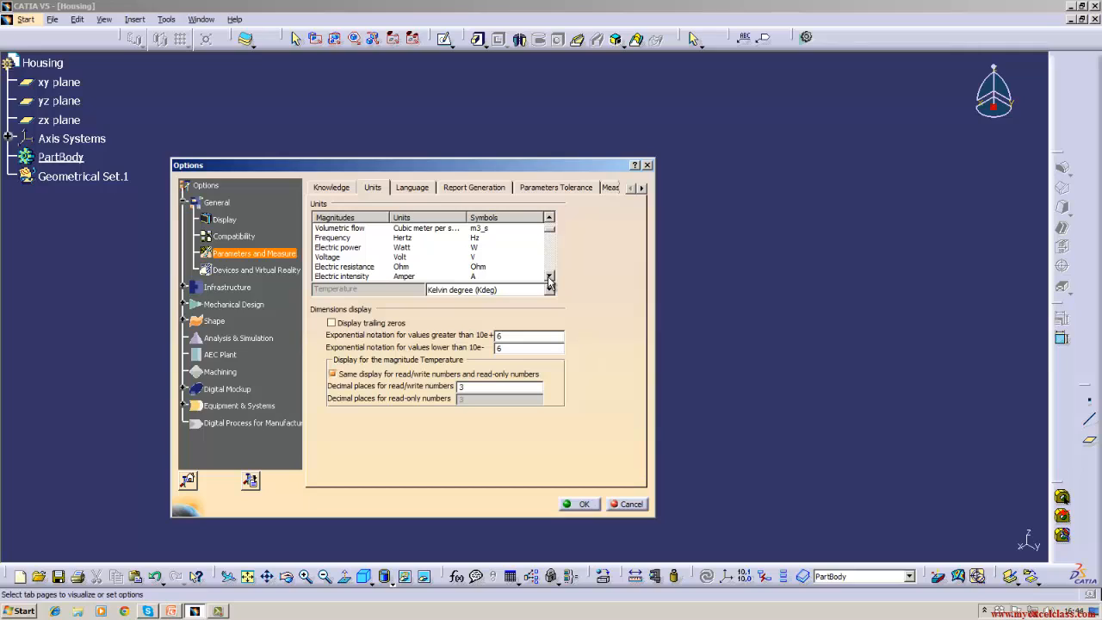
click(450, 247)
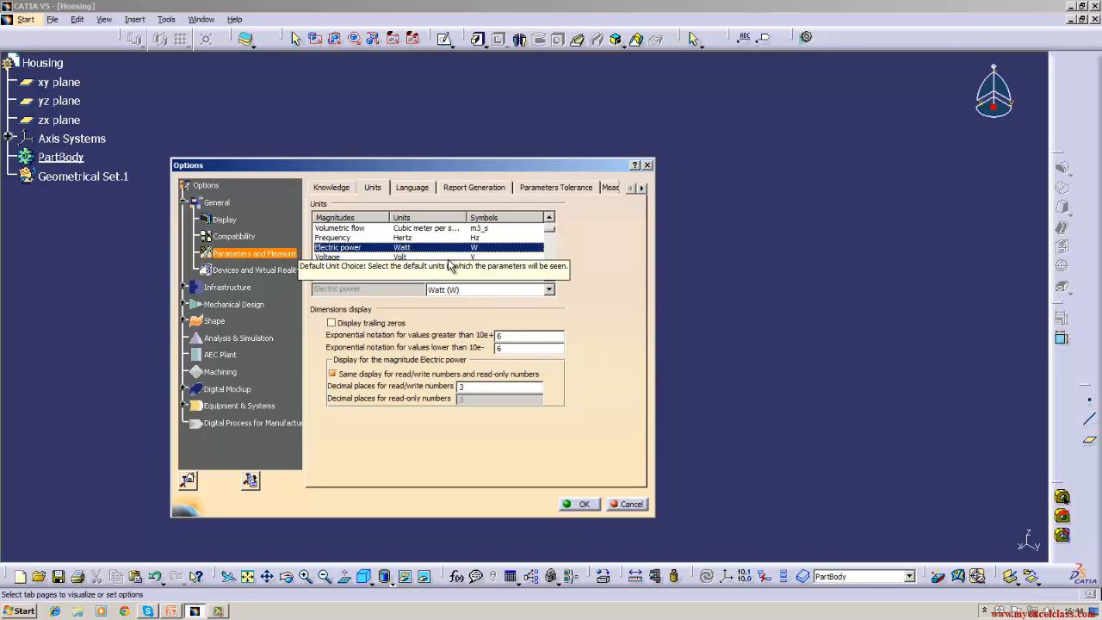
click(407, 257)
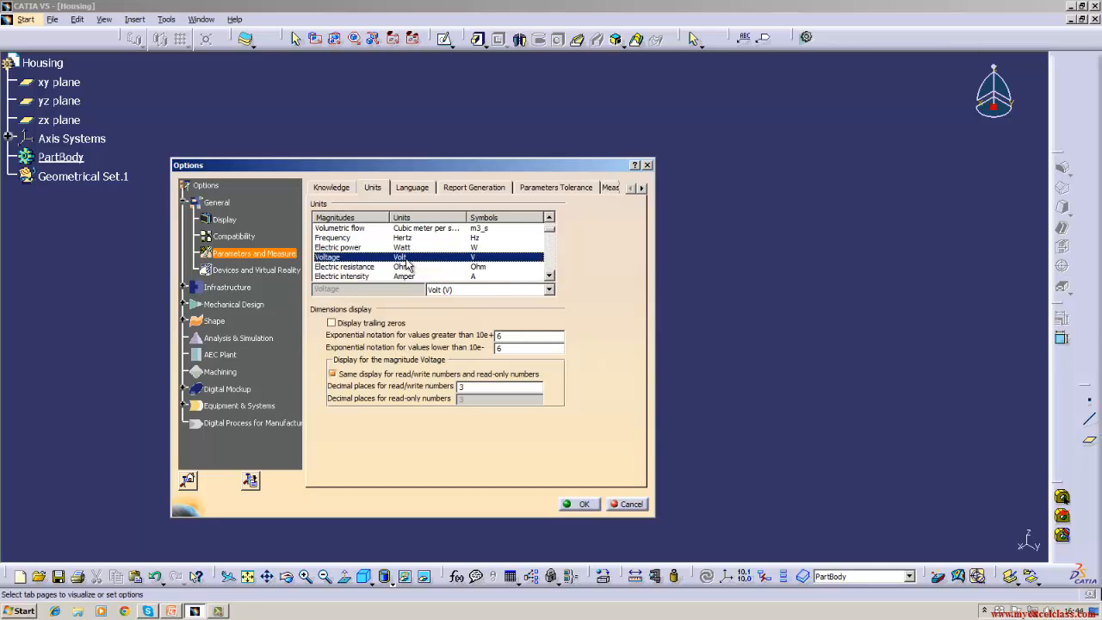
click(548, 291)
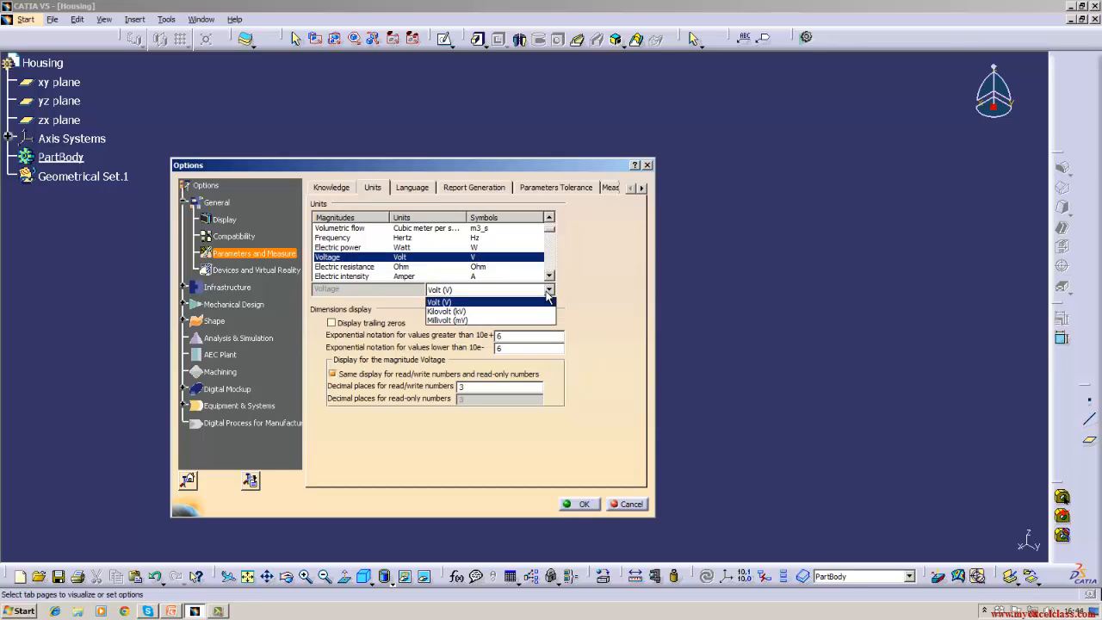
click(547, 293)
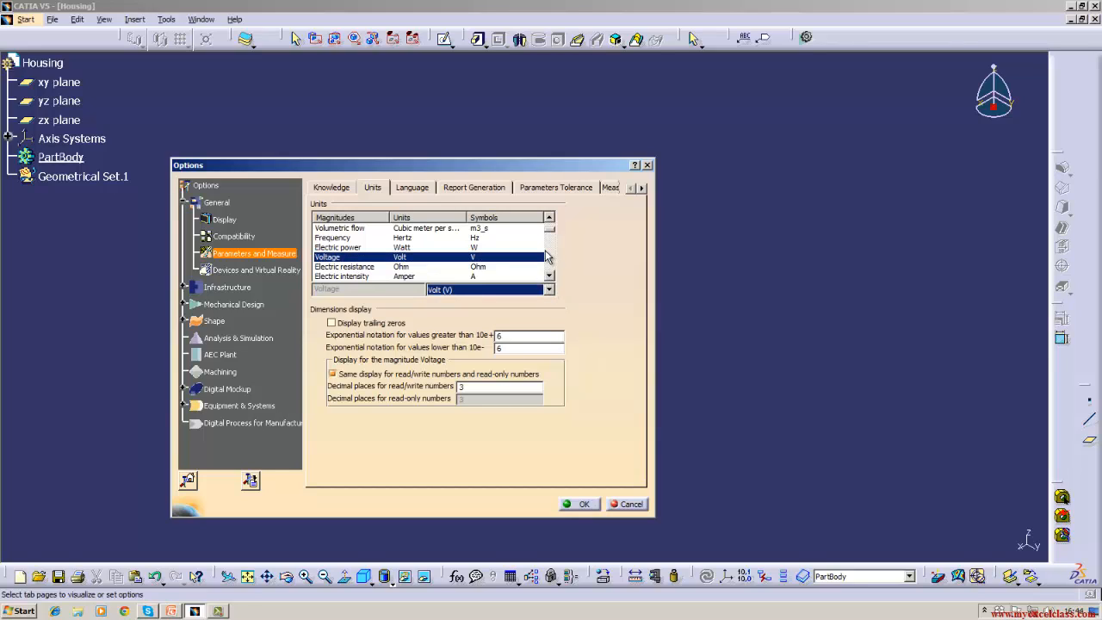
click(367, 276)
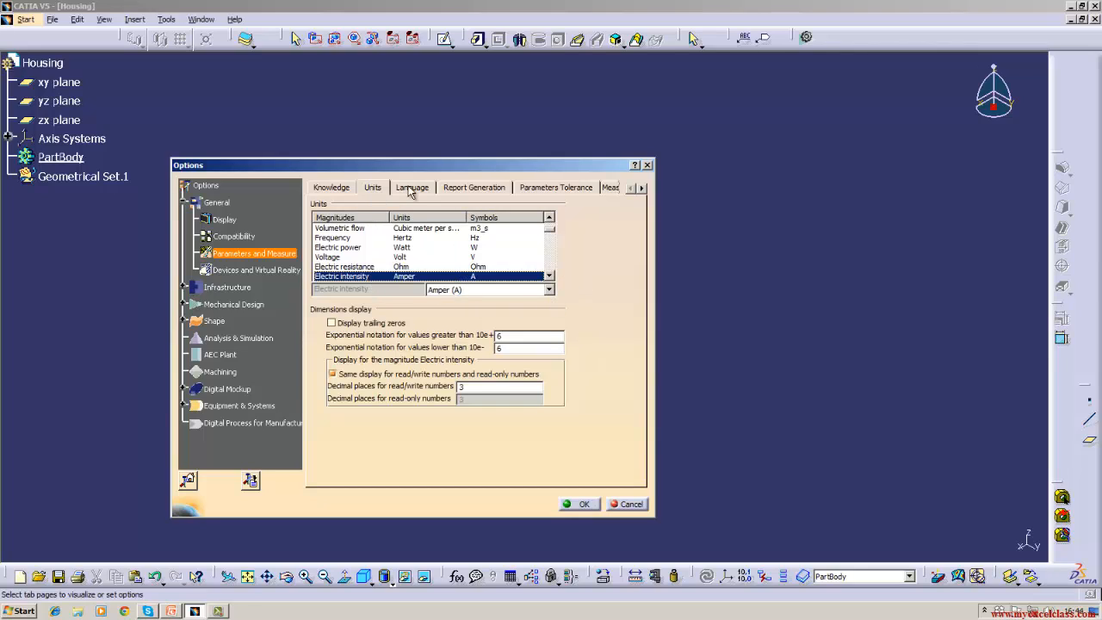
- Review the Language, Report Generation and Parameters Tolerance pages, leaving default tolerance off
click(410, 190)
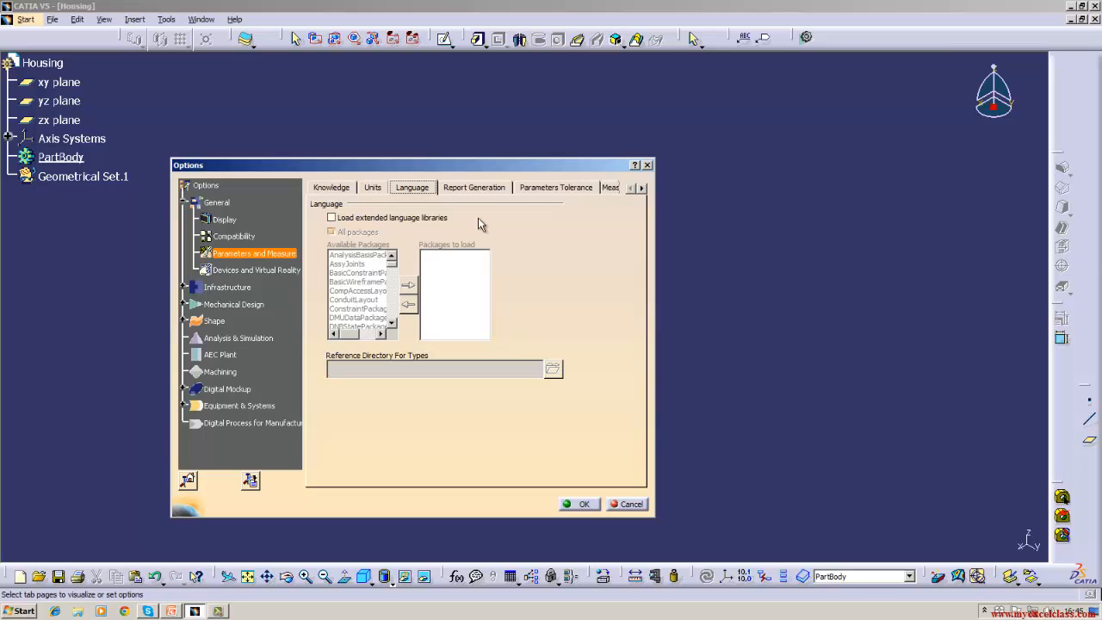
click(498, 188)
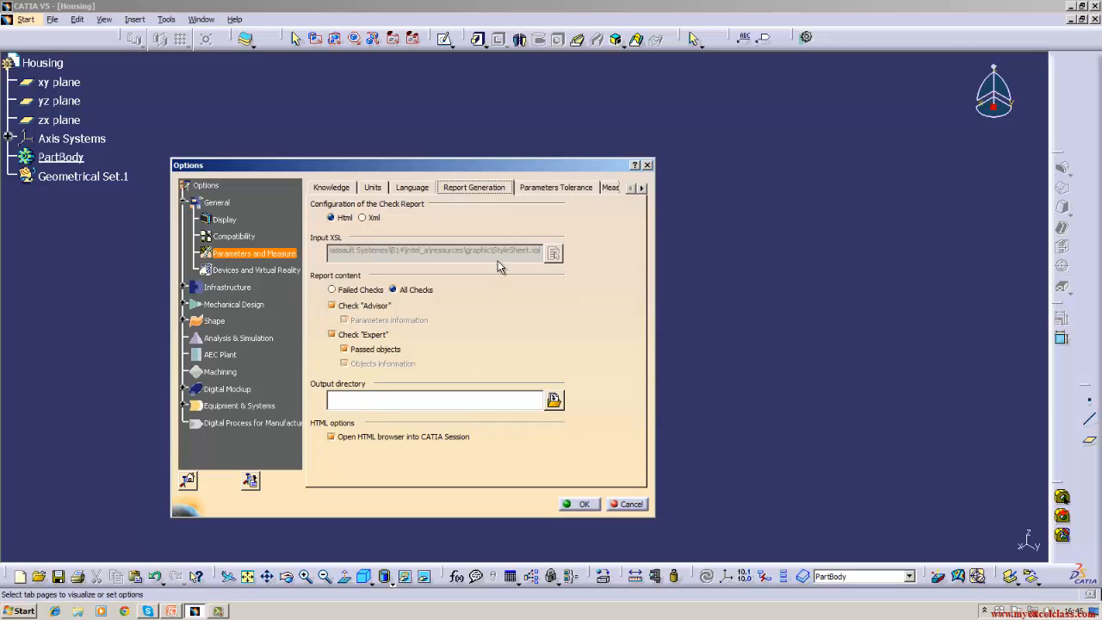
click(541, 189)
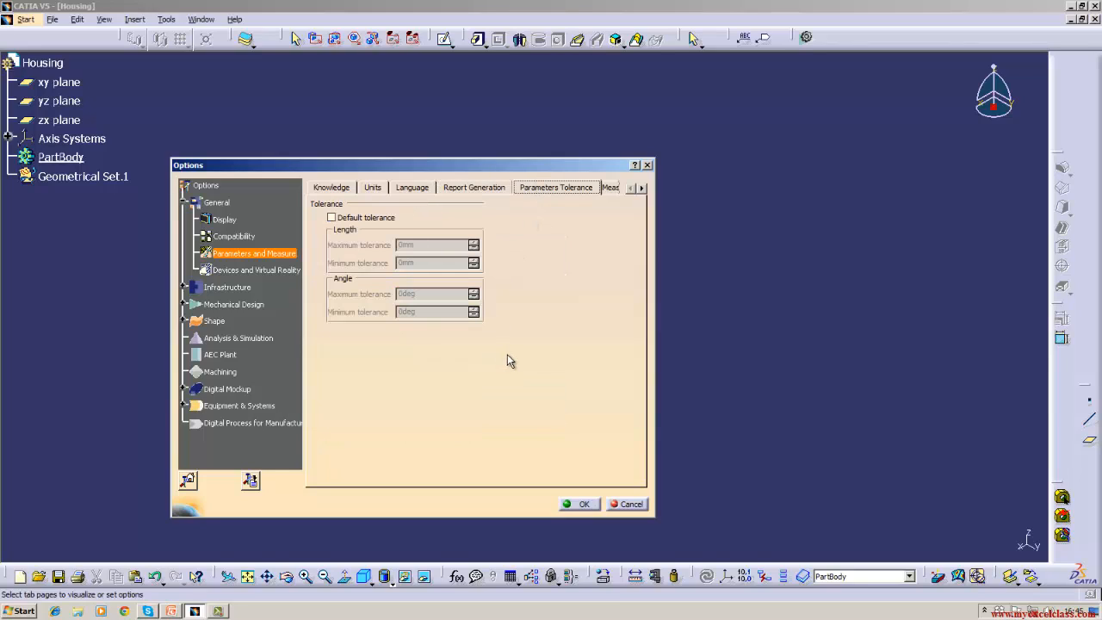
click(332, 217)
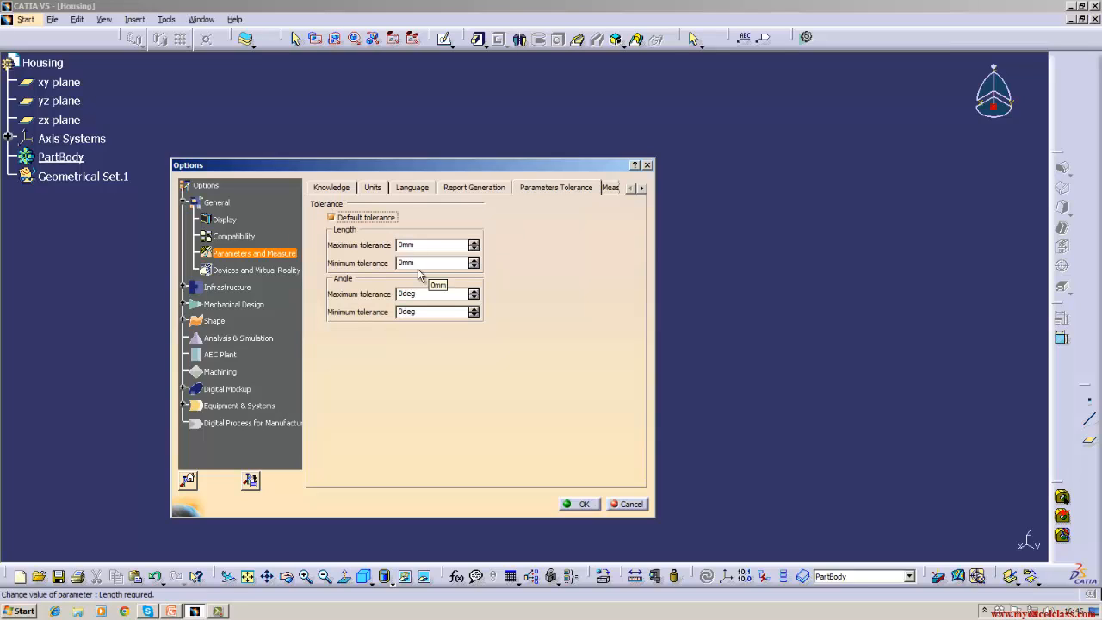
click(332, 218)
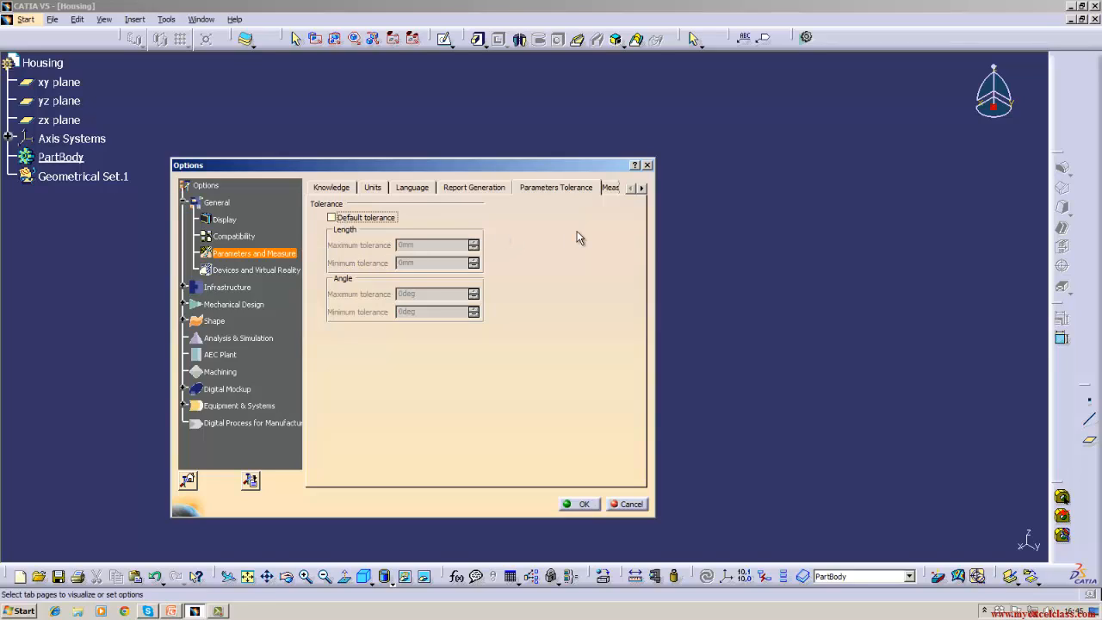
click(608, 189)
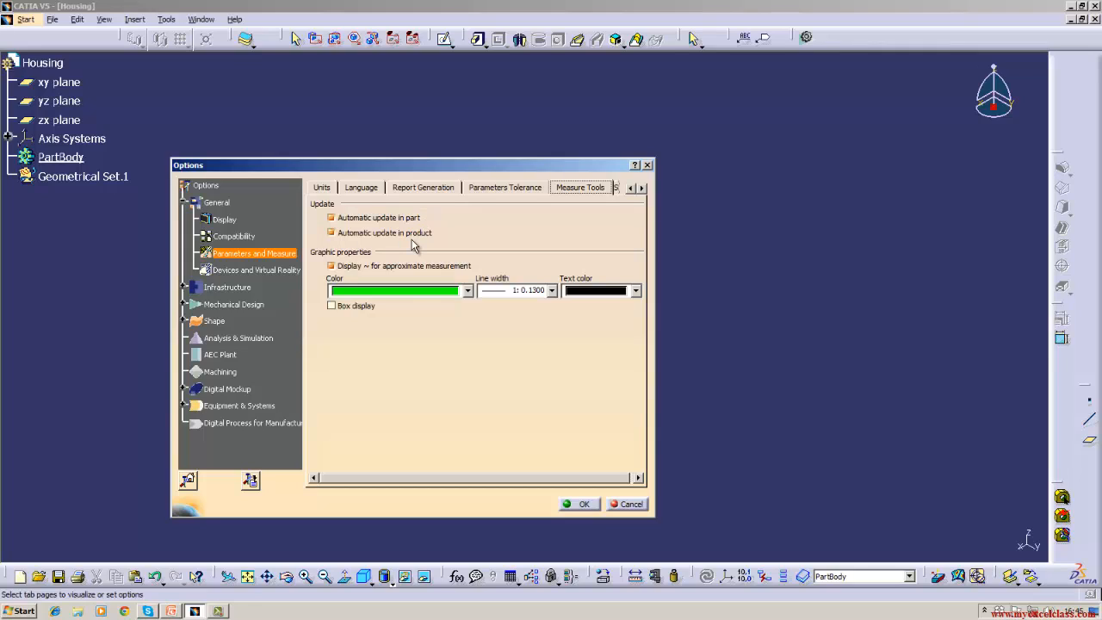
- Check Measure Tools colours stay green with black text, then move to the Symbols page
click(468, 291)
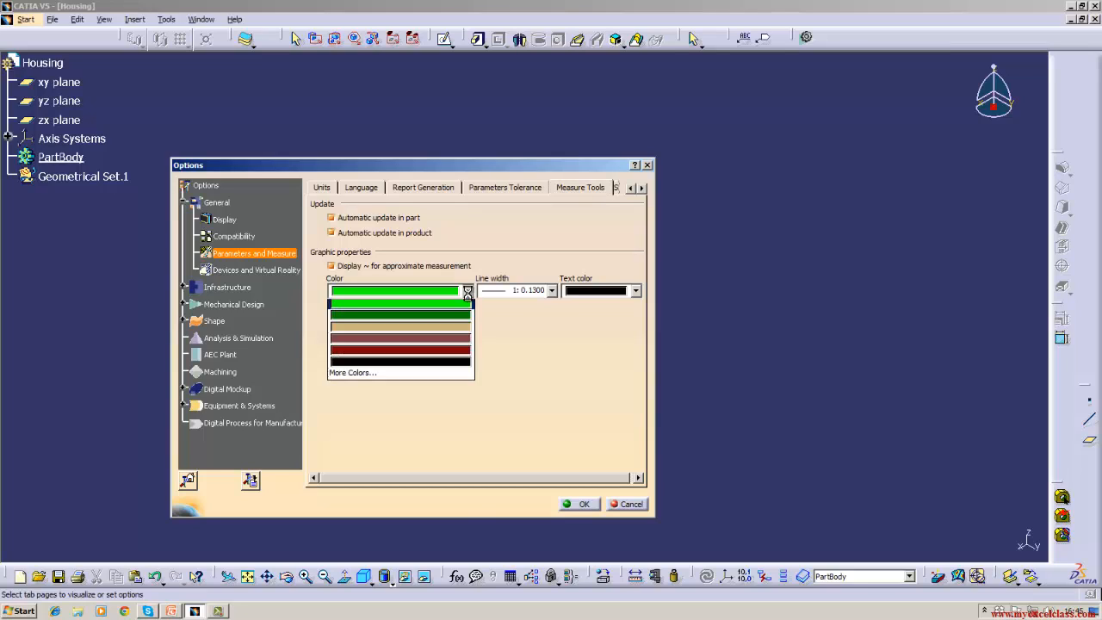
click(469, 296)
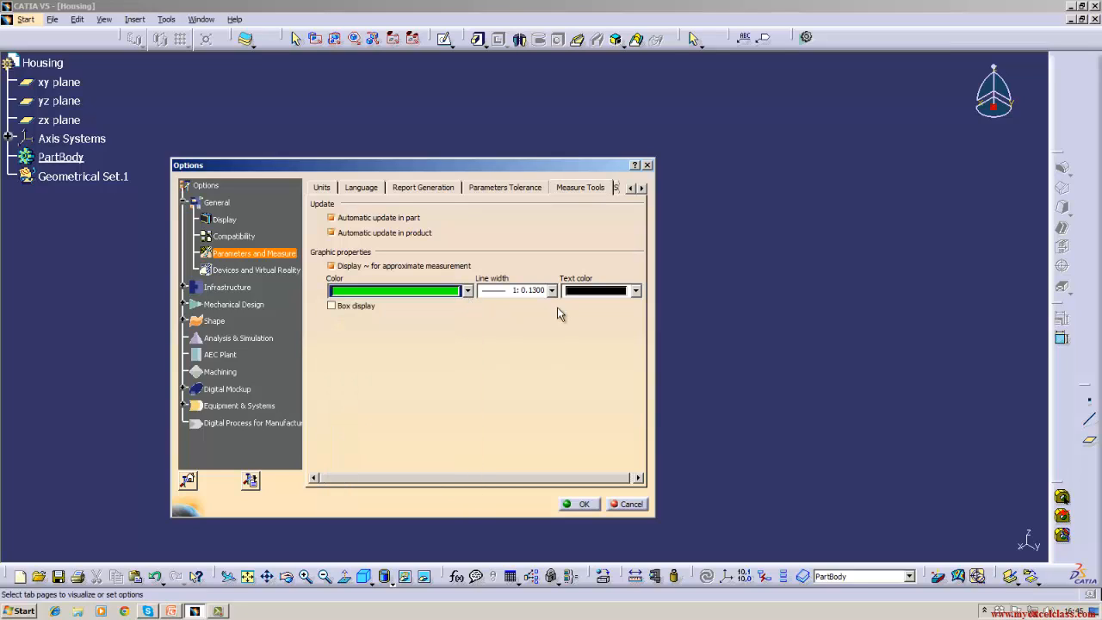
click(635, 291)
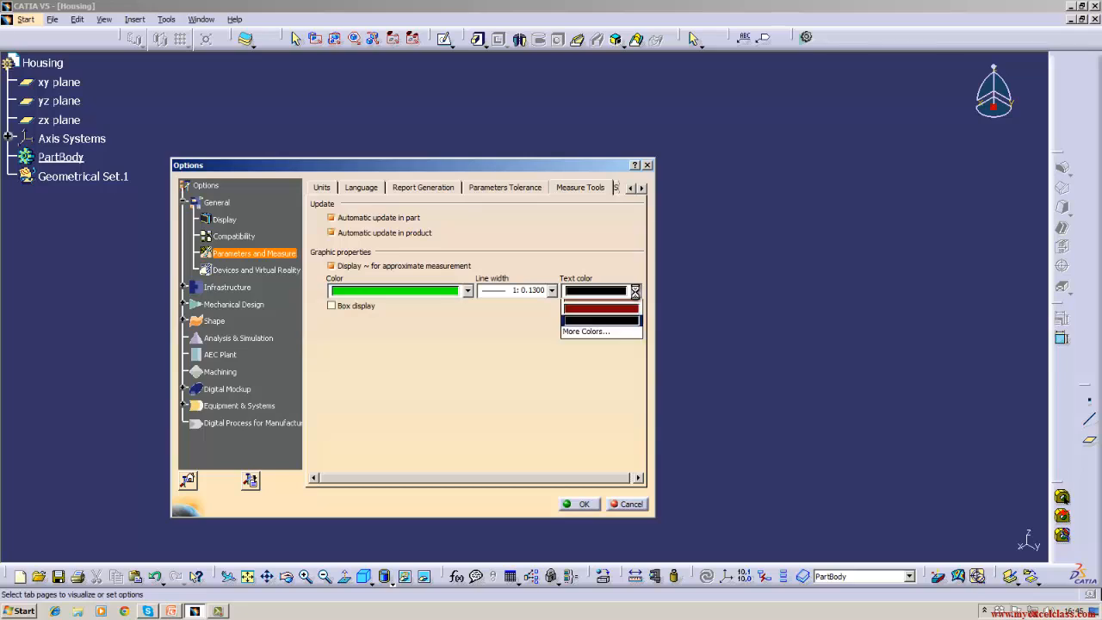
click(637, 296)
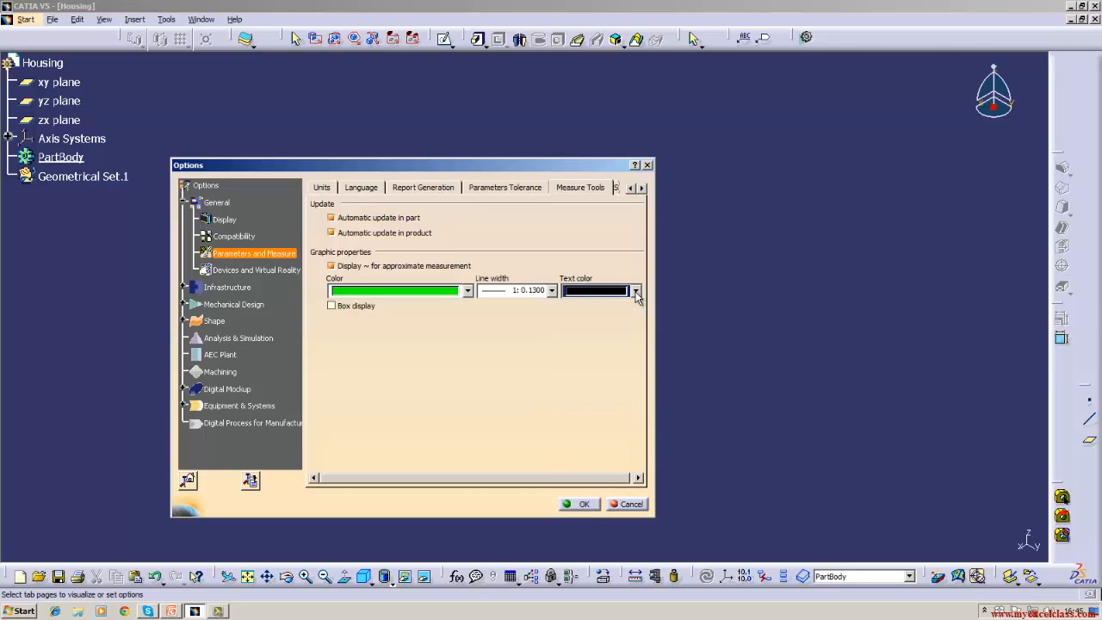
click(642, 188)
click(608, 187)
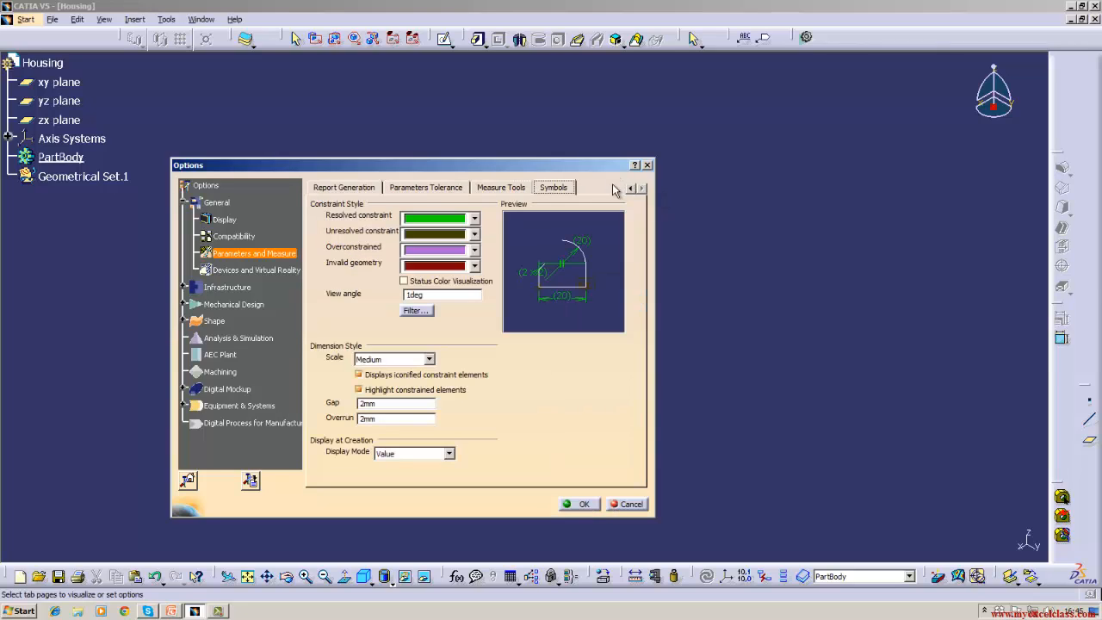
- Review the constraint status colours (resolved green, overconstrained purple, invalid dark red) without changing them
click(475, 220)
click(475, 221)
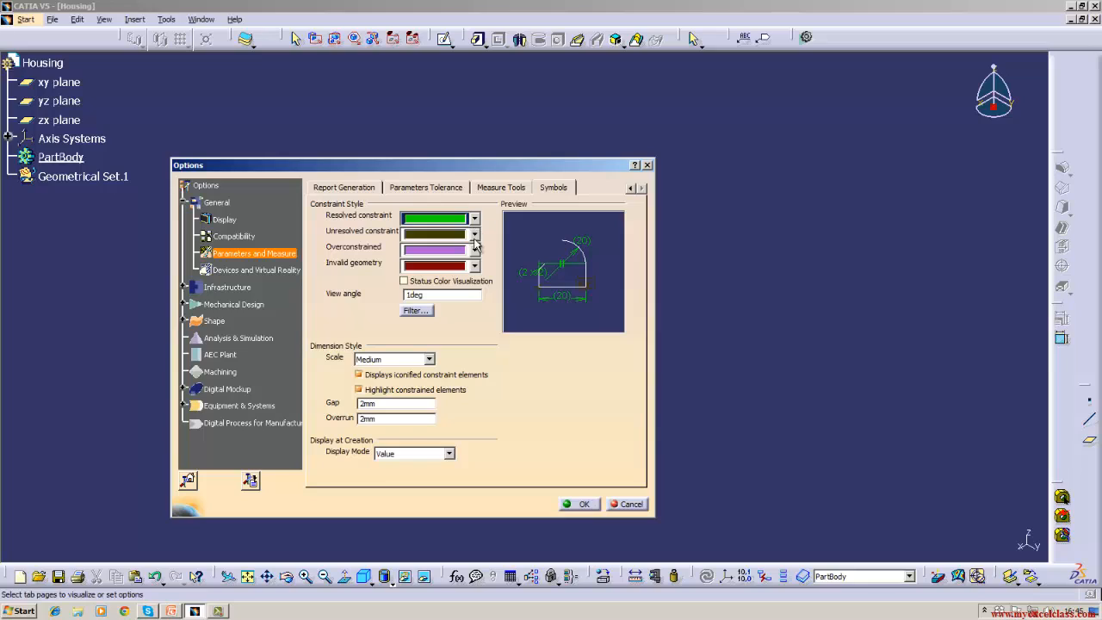
click(474, 234)
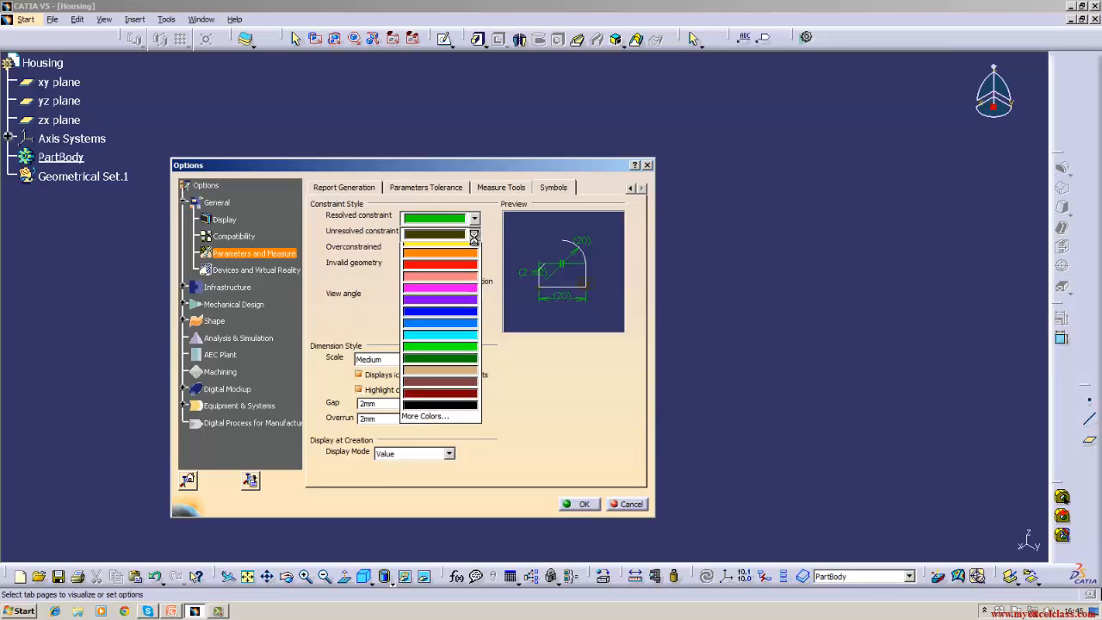
click(474, 235)
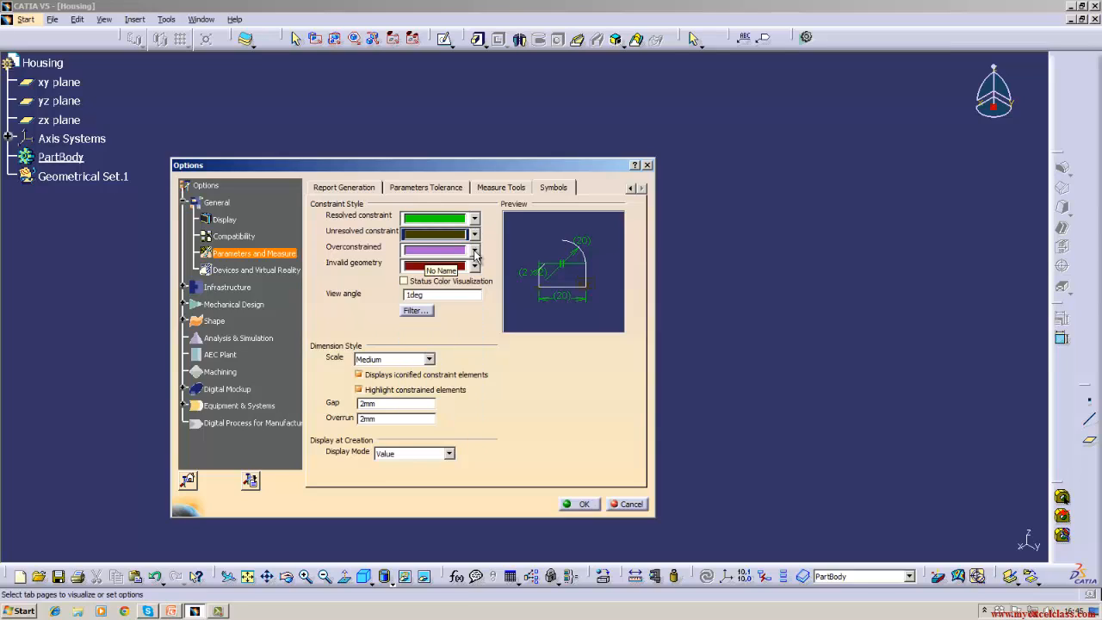
click(475, 250)
click(474, 250)
click(474, 251)
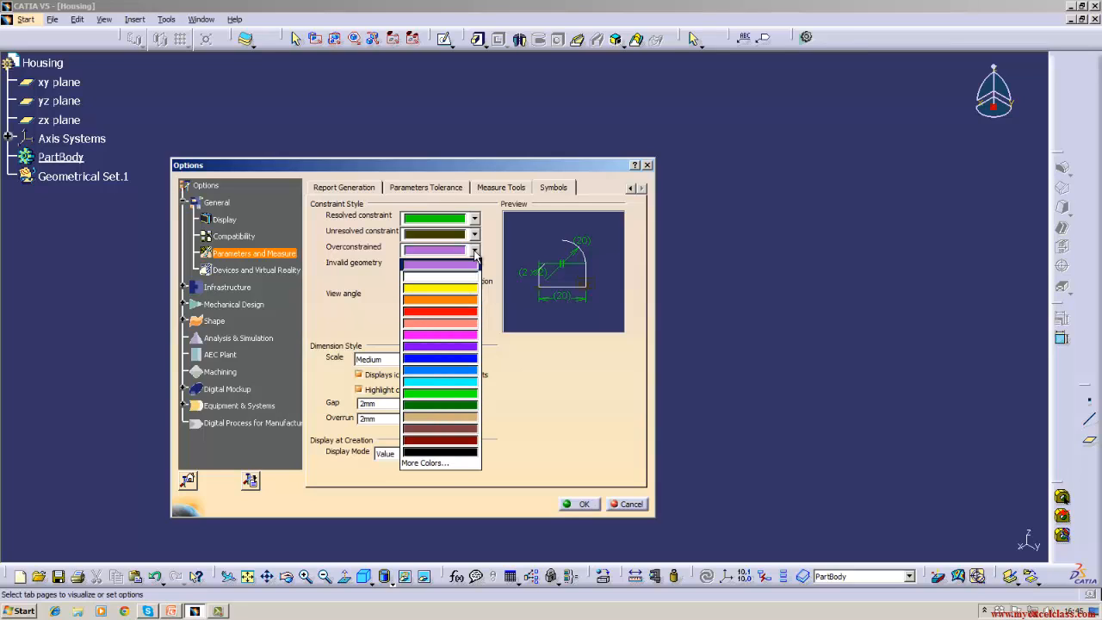
click(474, 250)
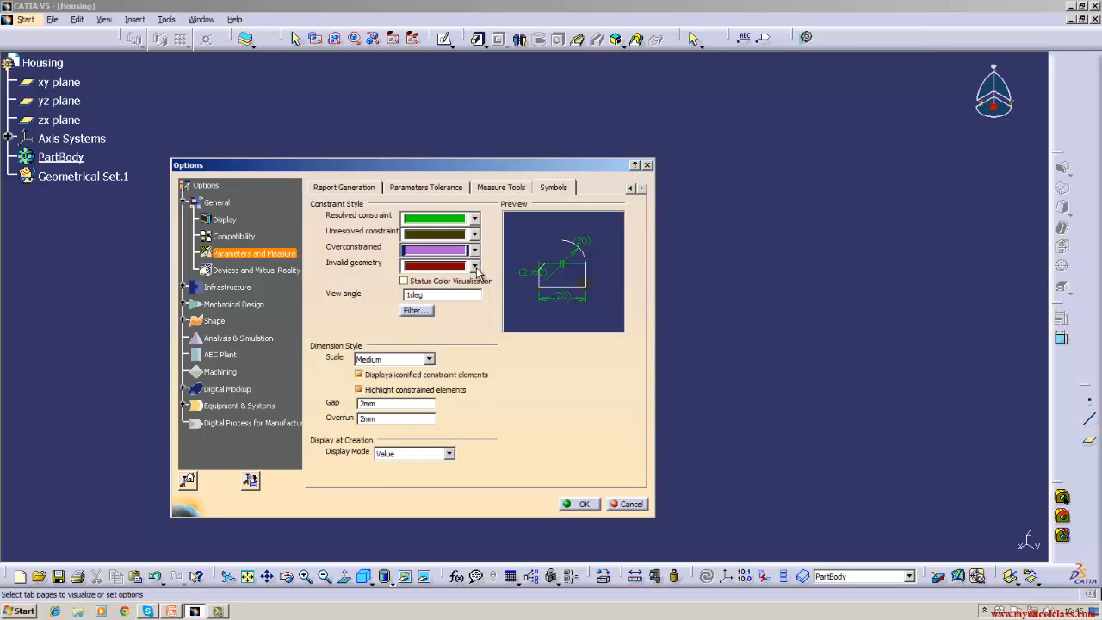
click(475, 266)
click(474, 266)
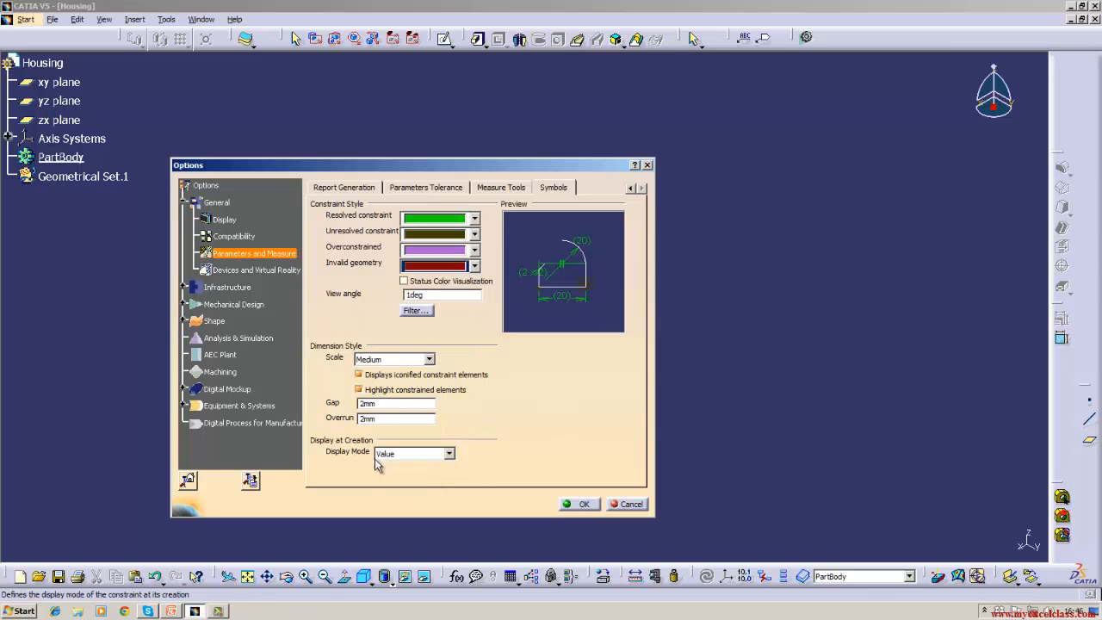
- Look over the Parameters Tolerance, Measure Tools and Symbols tabs, then show Devices and Virtual Reality
click(404, 189)
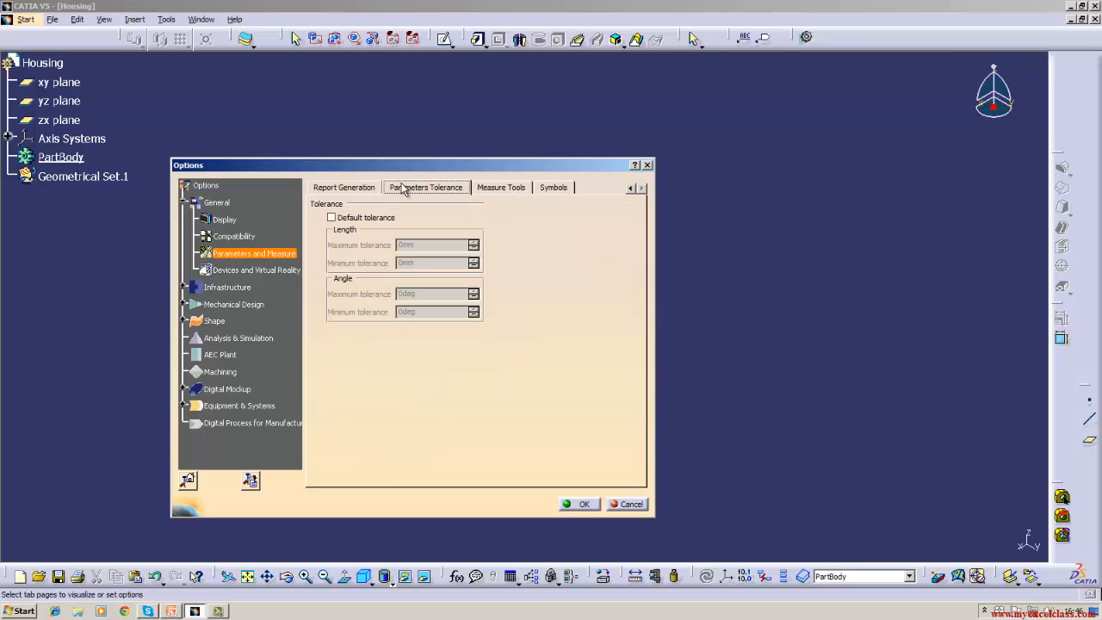
click(493, 189)
click(553, 188)
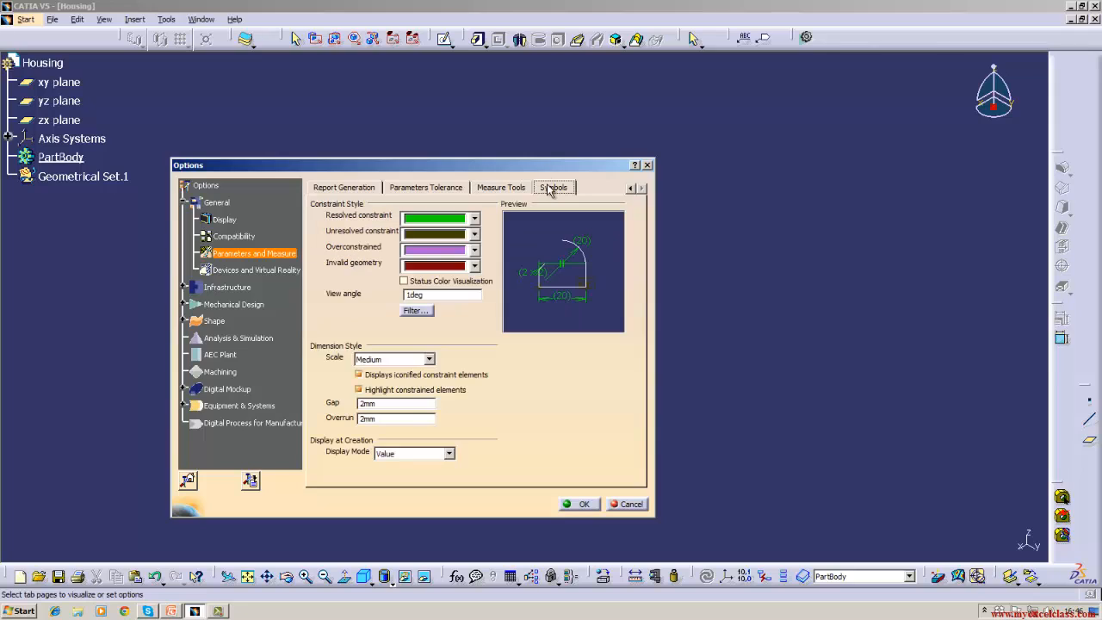
click(243, 272)
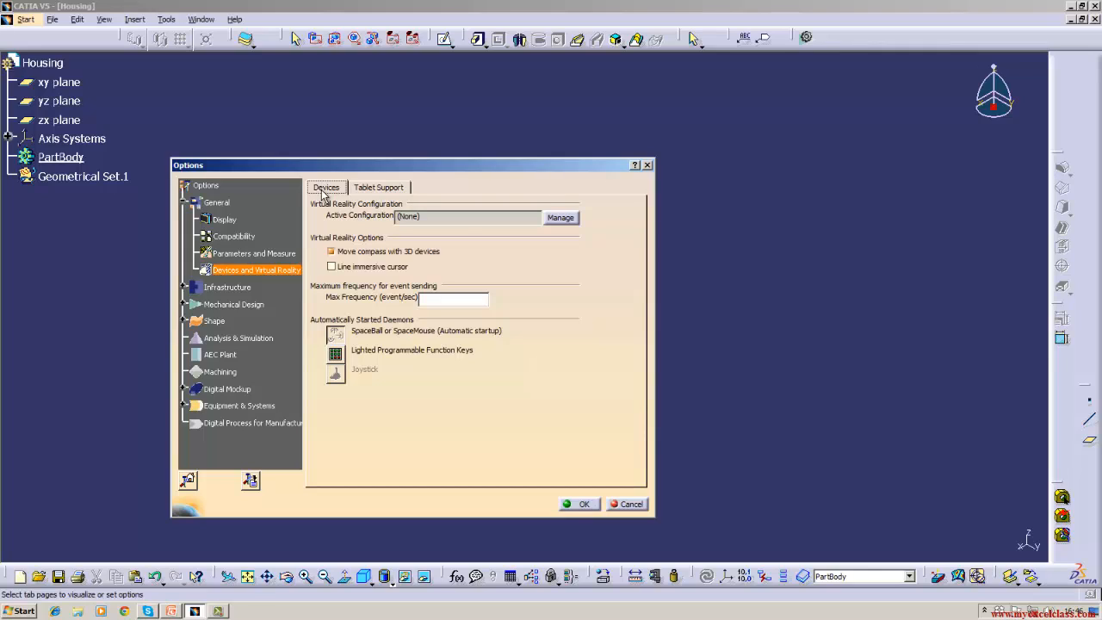
- Check the Tablet Support tab, then show Infrastructure's Product Structure Cache Management page
click(389, 189)
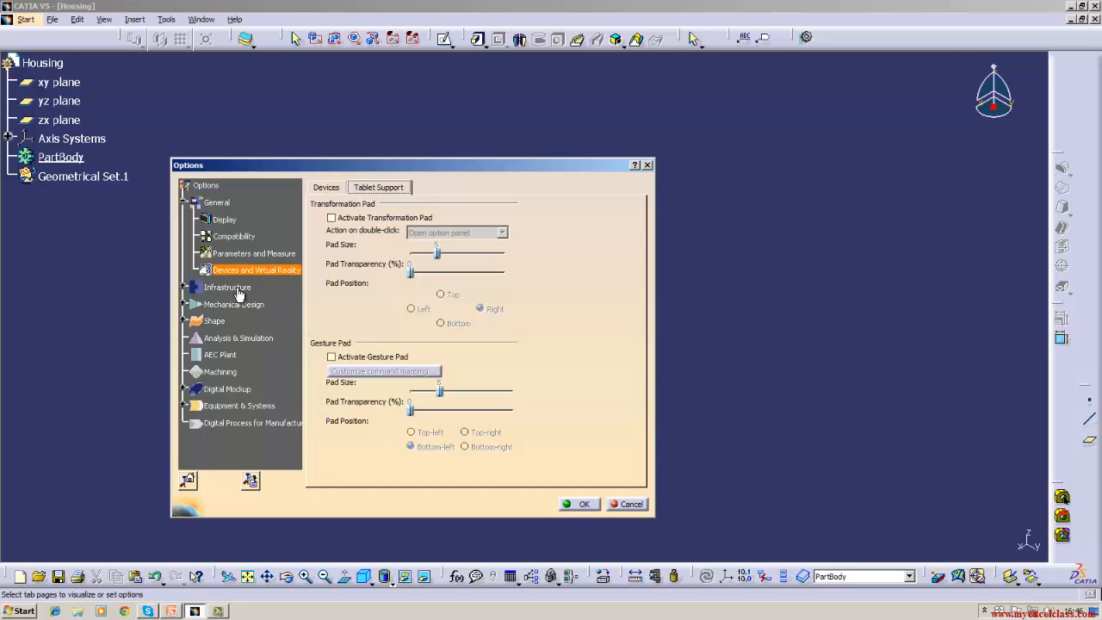
click(232, 289)
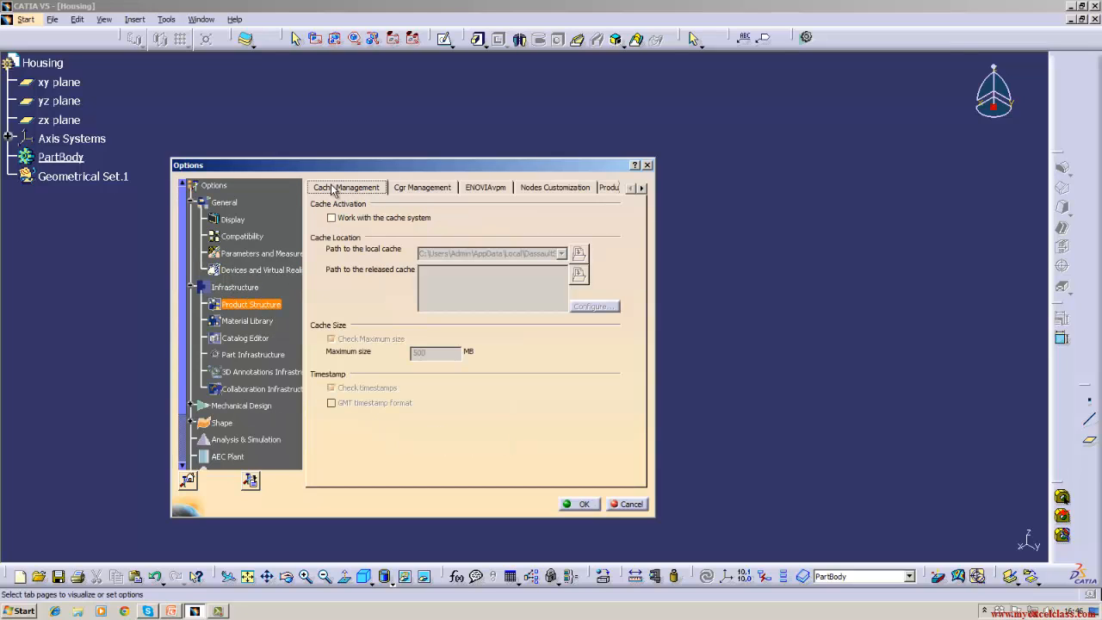
- Browse the Cgr Management, ENOVIAvpm, Nodes Customization and Product Structure tabs
click(435, 189)
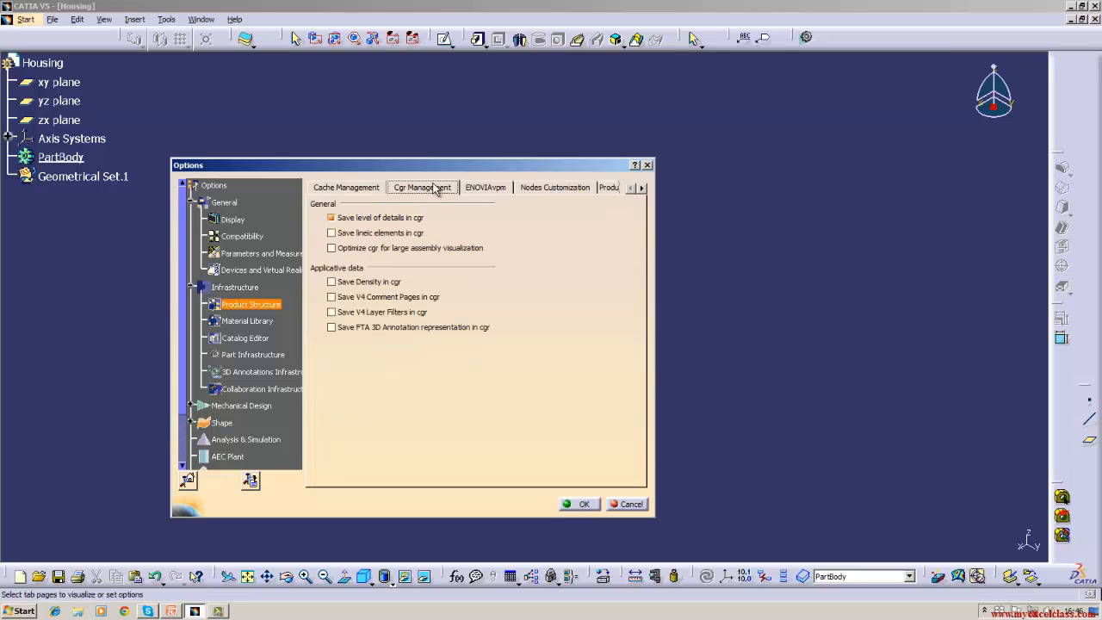
click(494, 189)
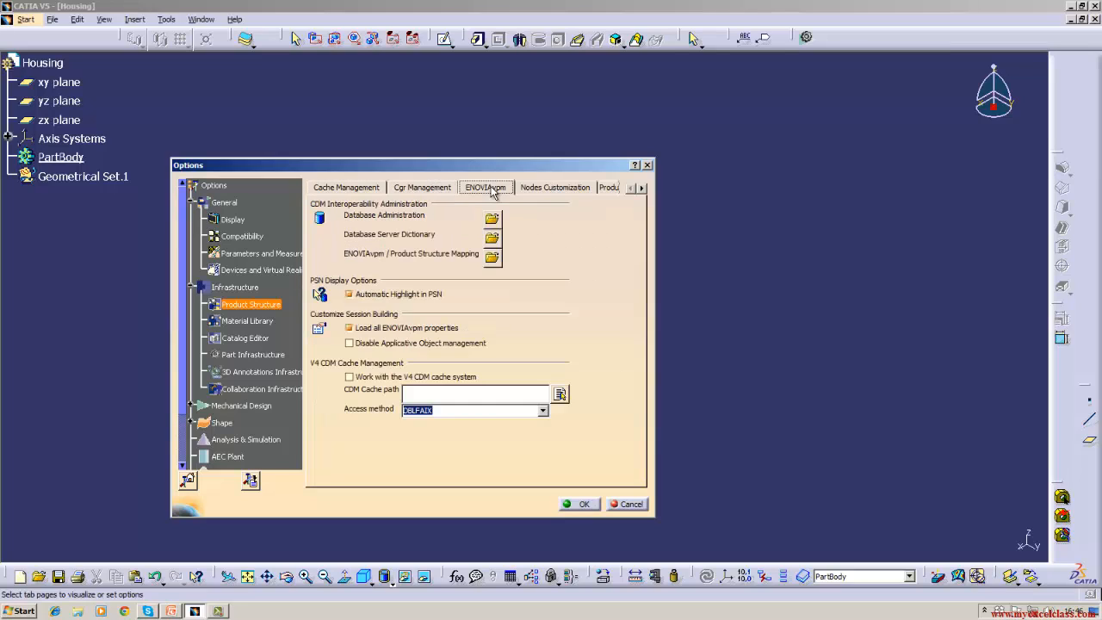
click(523, 188)
click(605, 188)
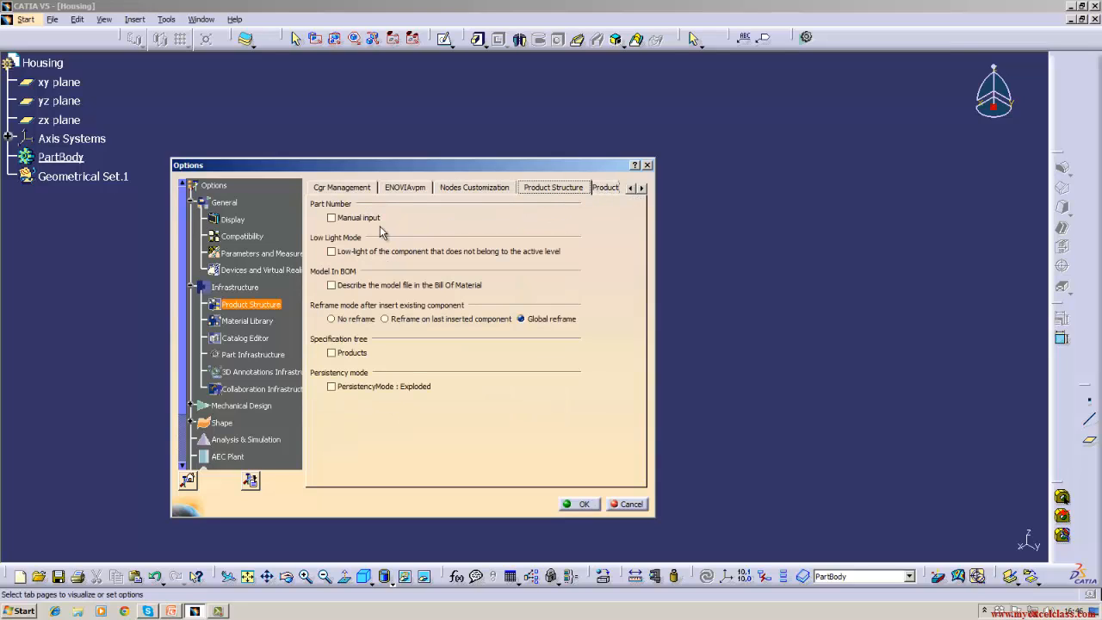
- Toggle manual part number input on and back off, then show the Product Visualization options
click(331, 218)
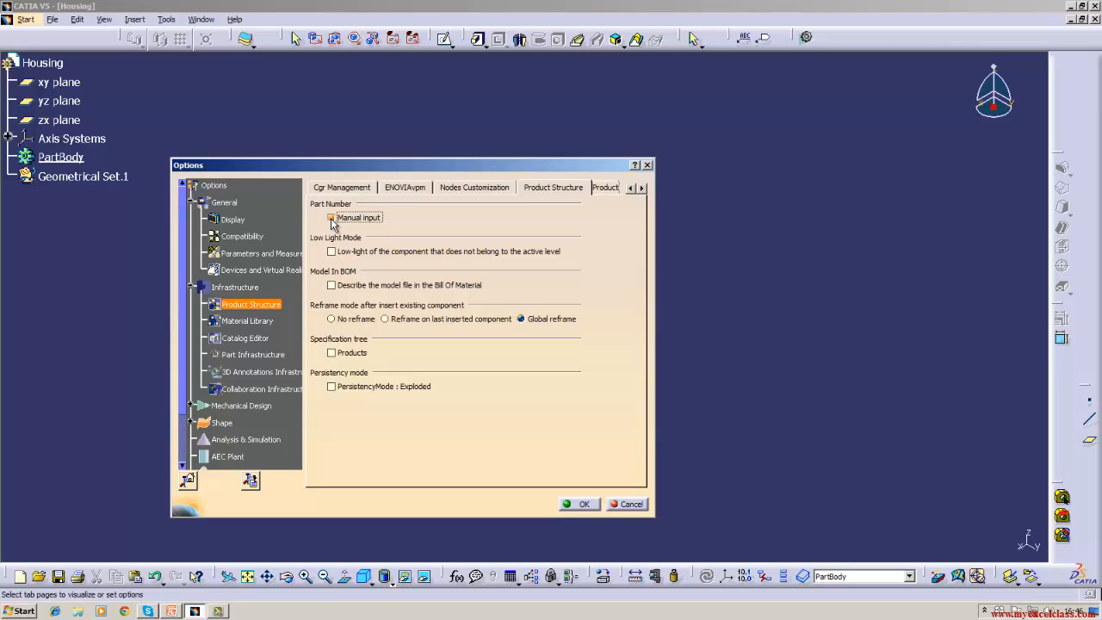
click(331, 217)
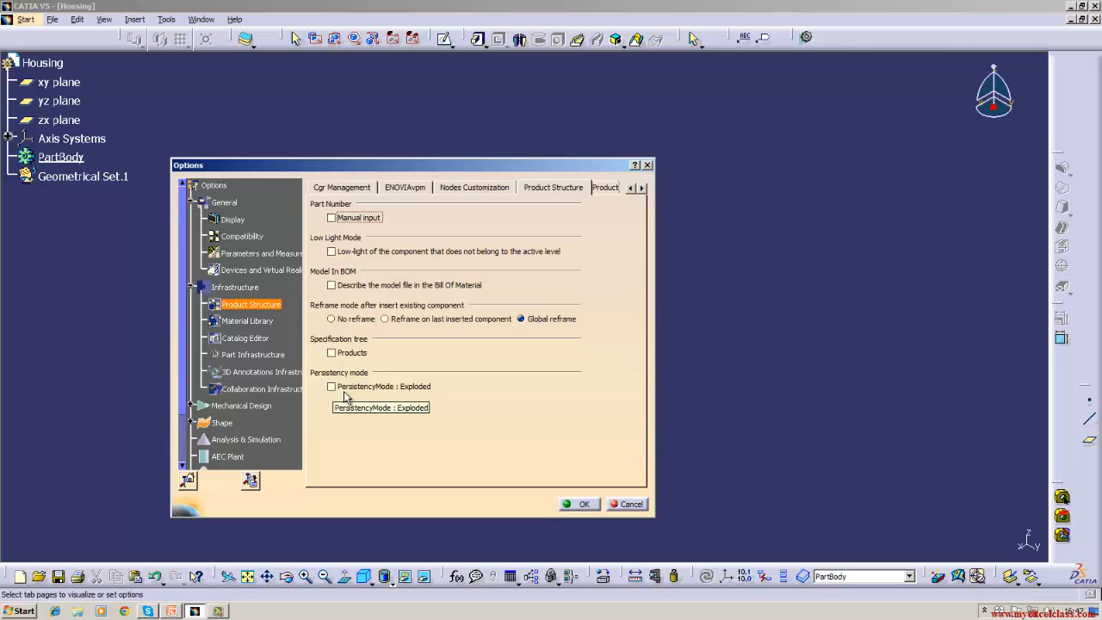
click(564, 189)
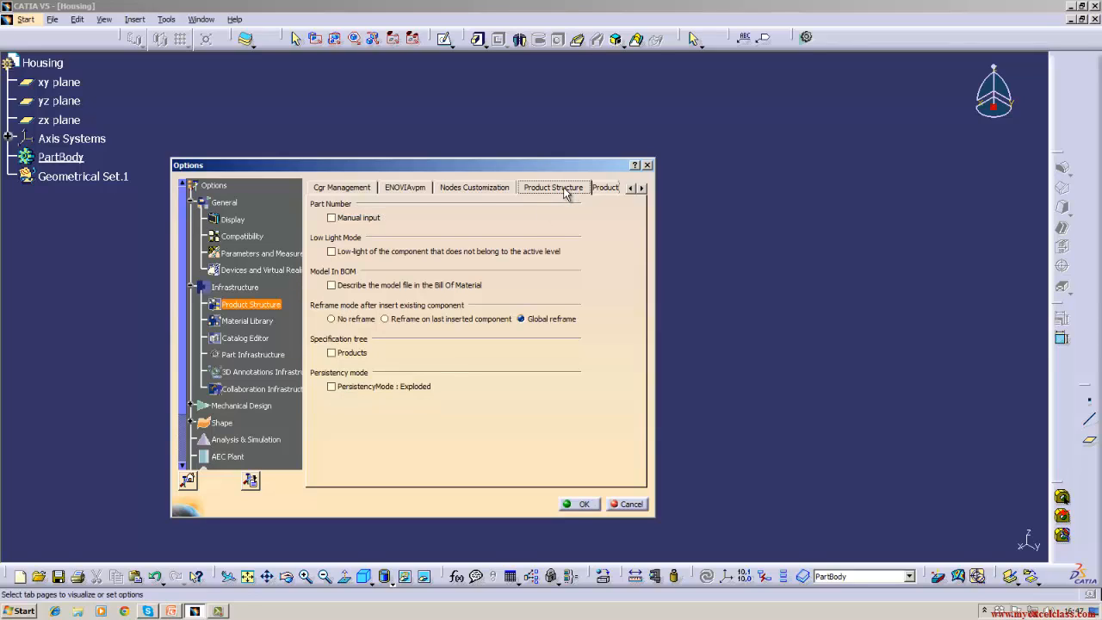
click(613, 189)
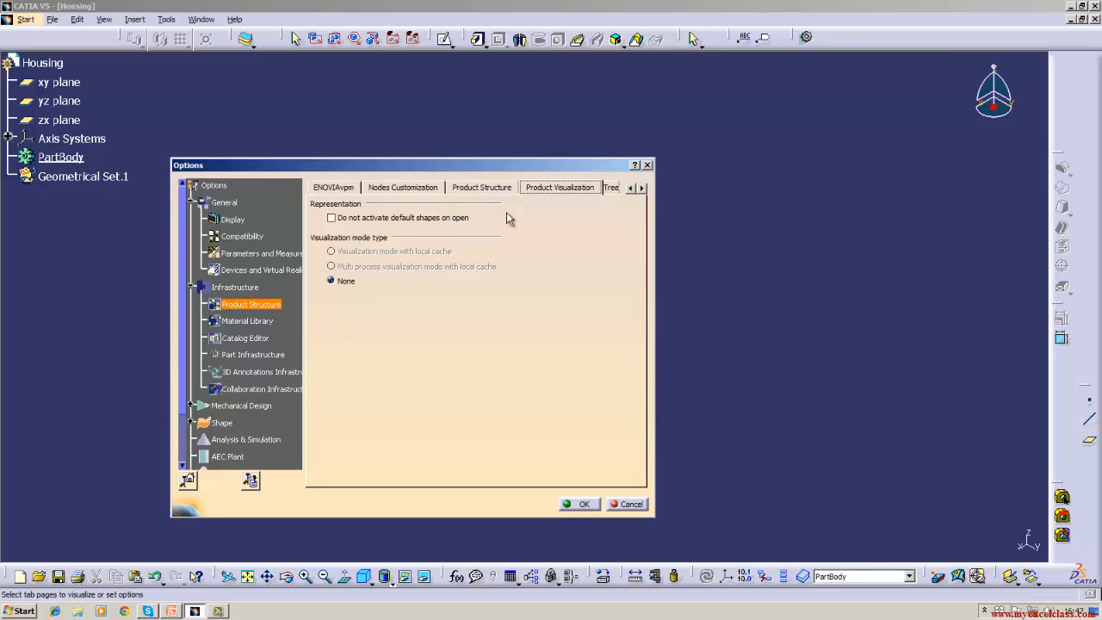
- Step through Tree Customization, Material Library, Catalog Editor, Part, 3D Annotations and Collaboration Infrastructure pages to Assembly Design
click(641, 188)
click(571, 188)
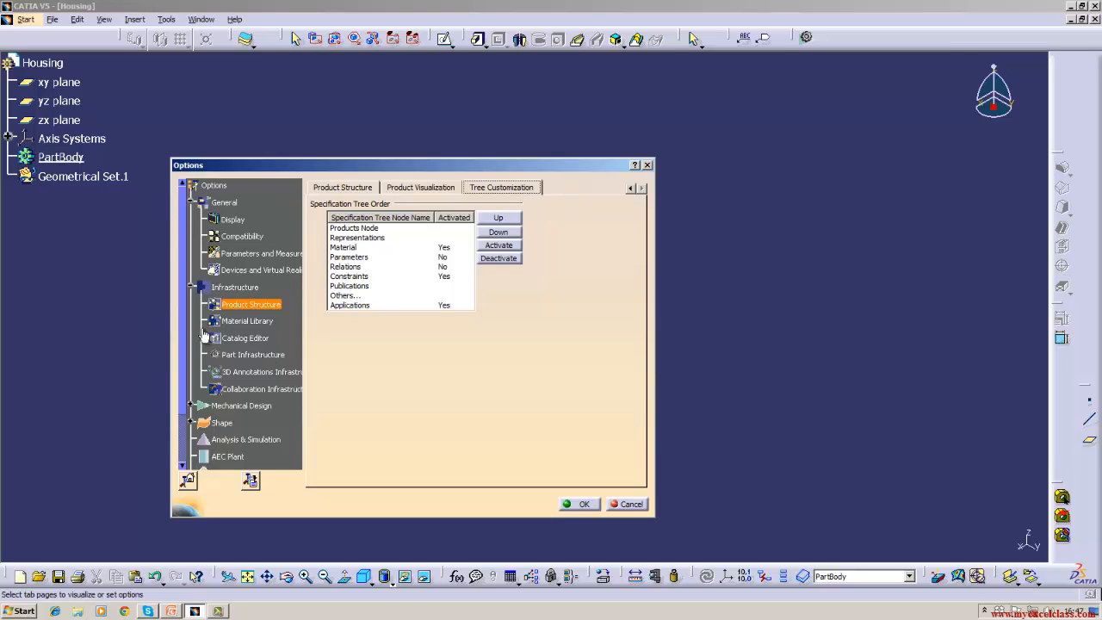
click(227, 320)
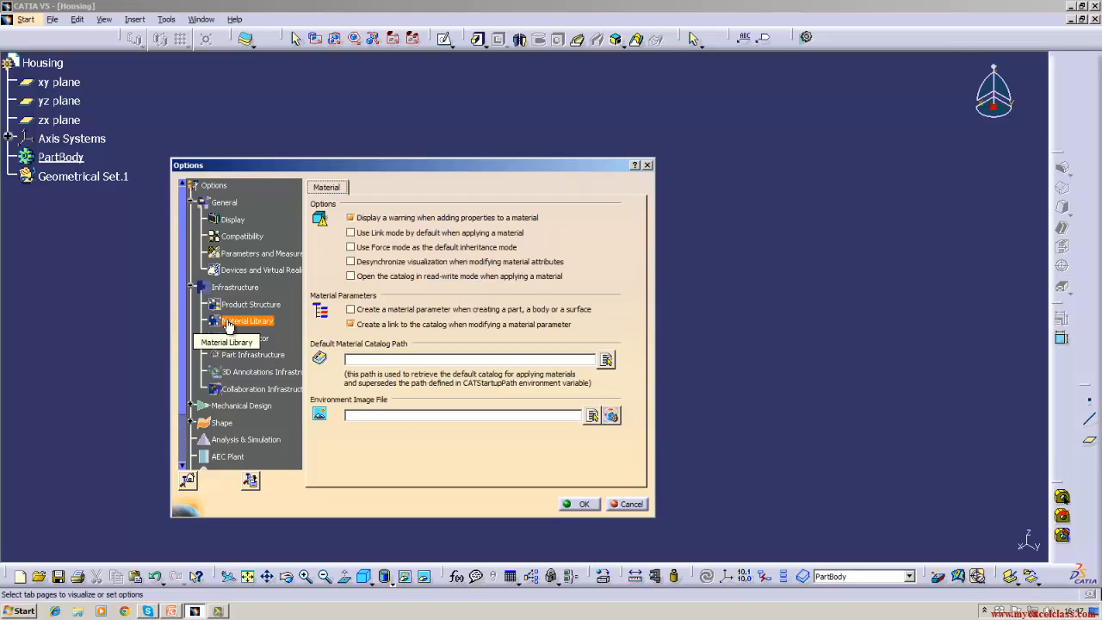
click(236, 339)
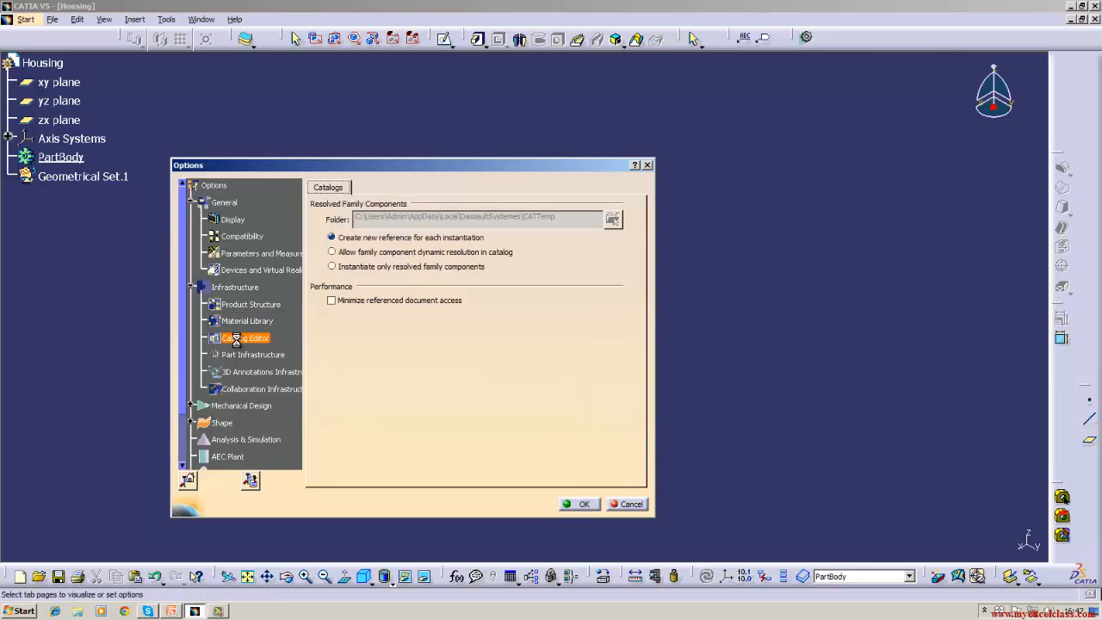
click(241, 356)
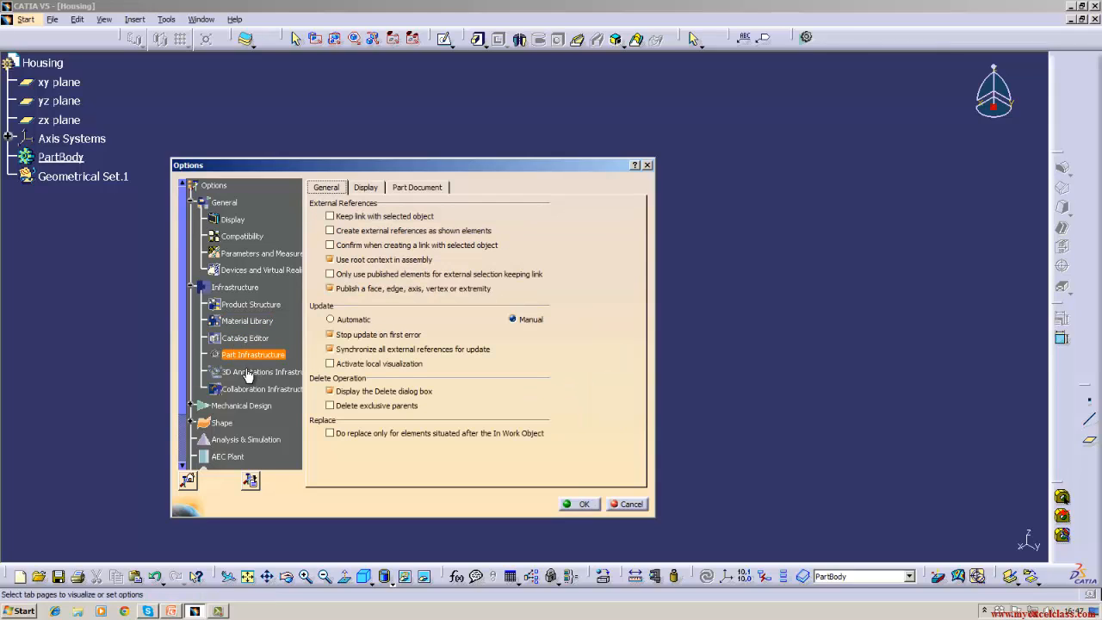
click(248, 374)
click(248, 390)
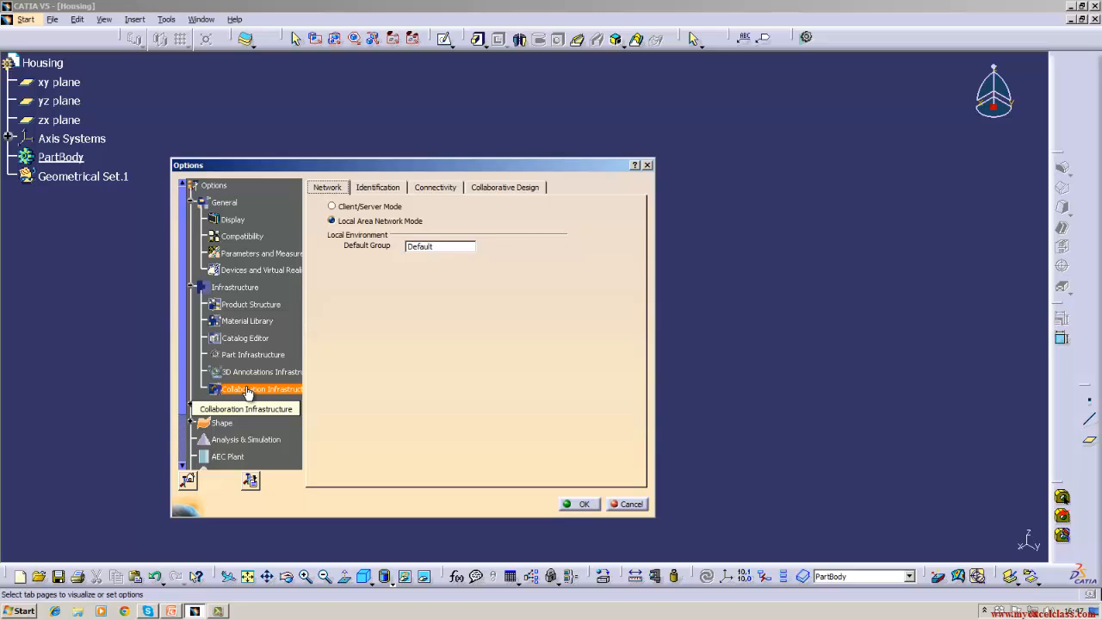
click(248, 406)
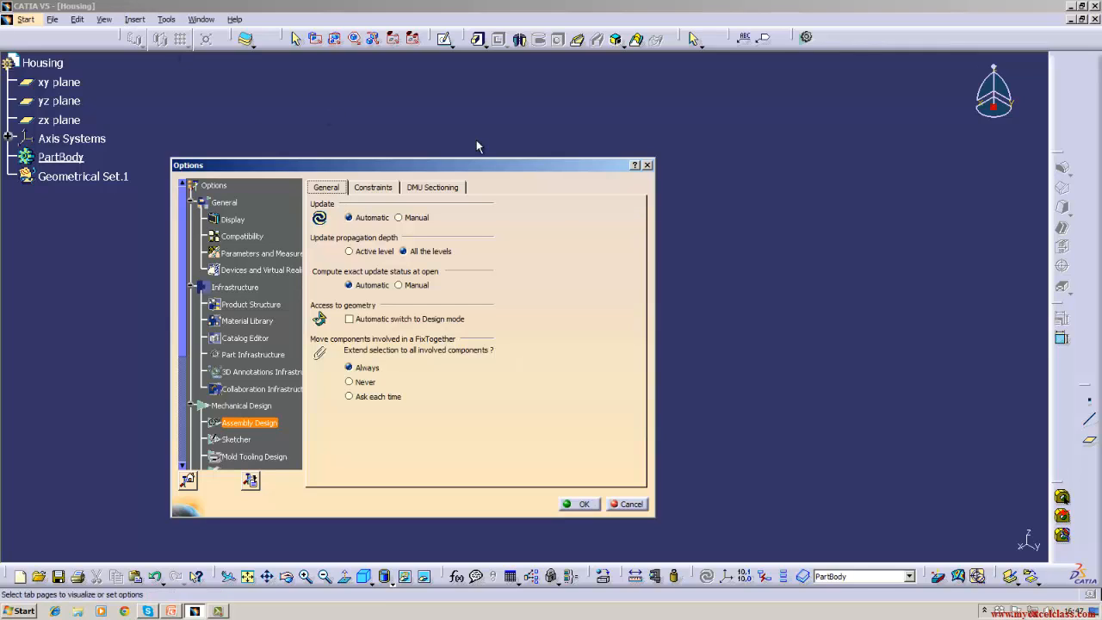
- Flip between Assembly Design's Constraints, DMU Sectioning and General tabs, then show the Sketcher page
click(373, 187)
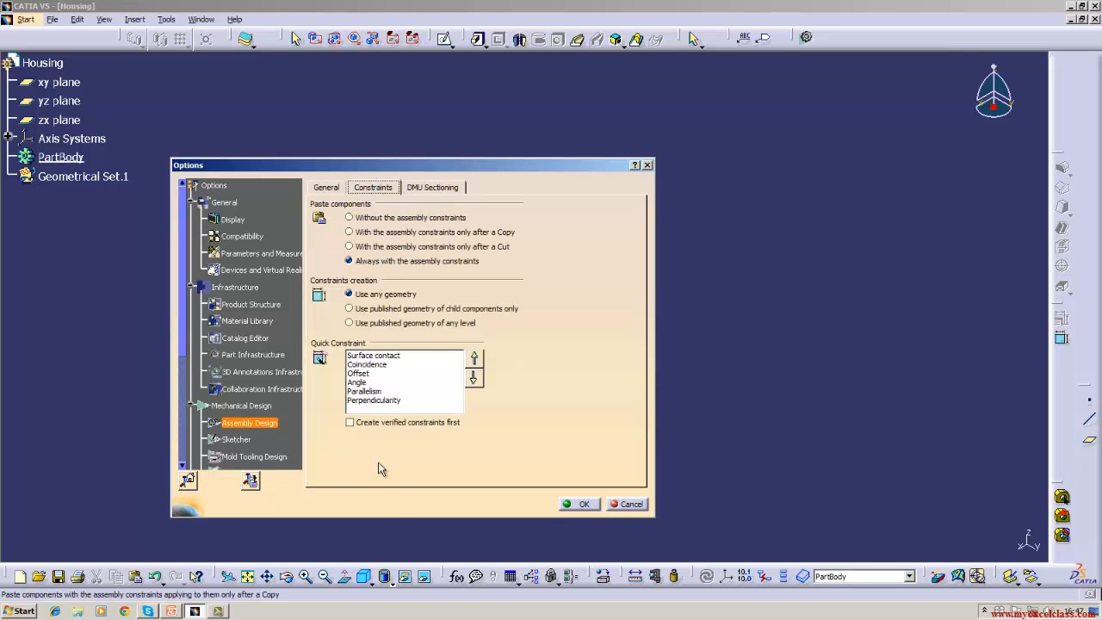
click(417, 188)
click(323, 188)
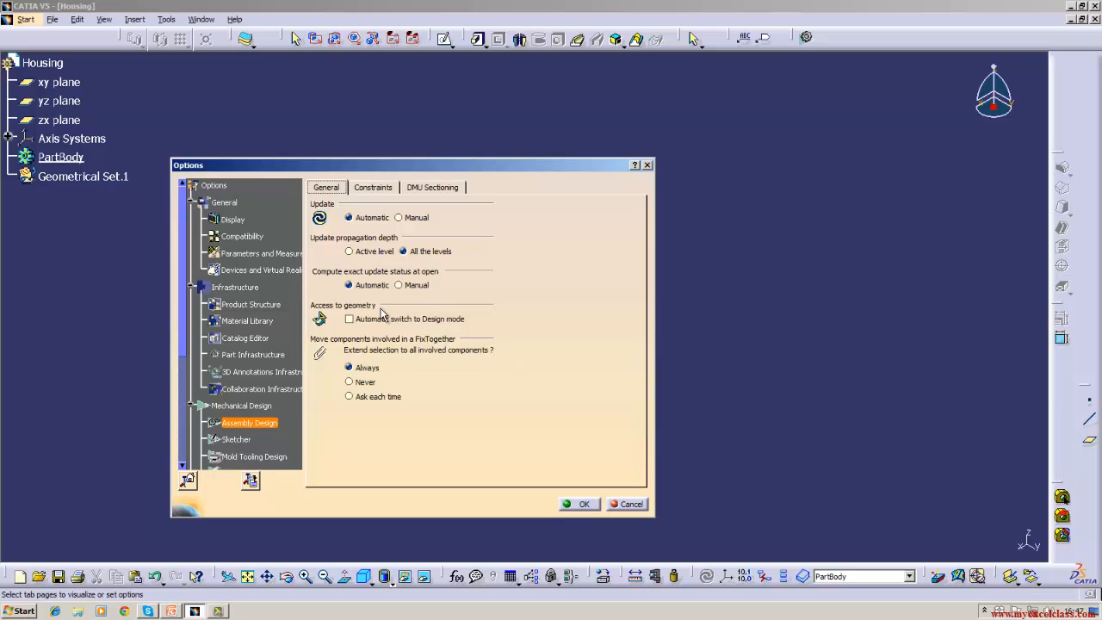
click(372, 191)
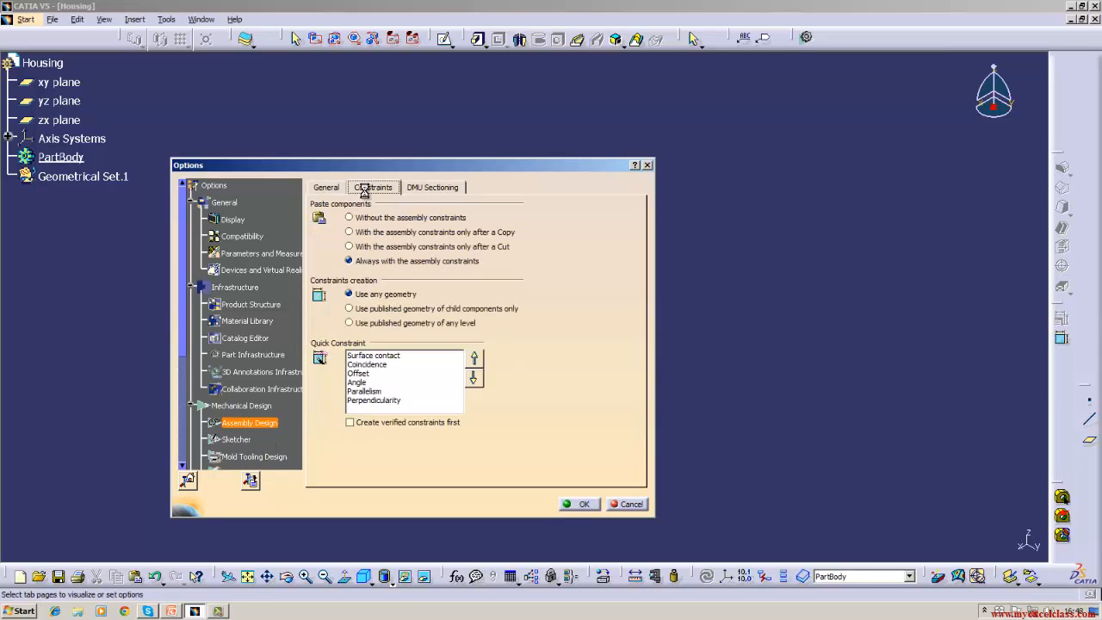
click(421, 189)
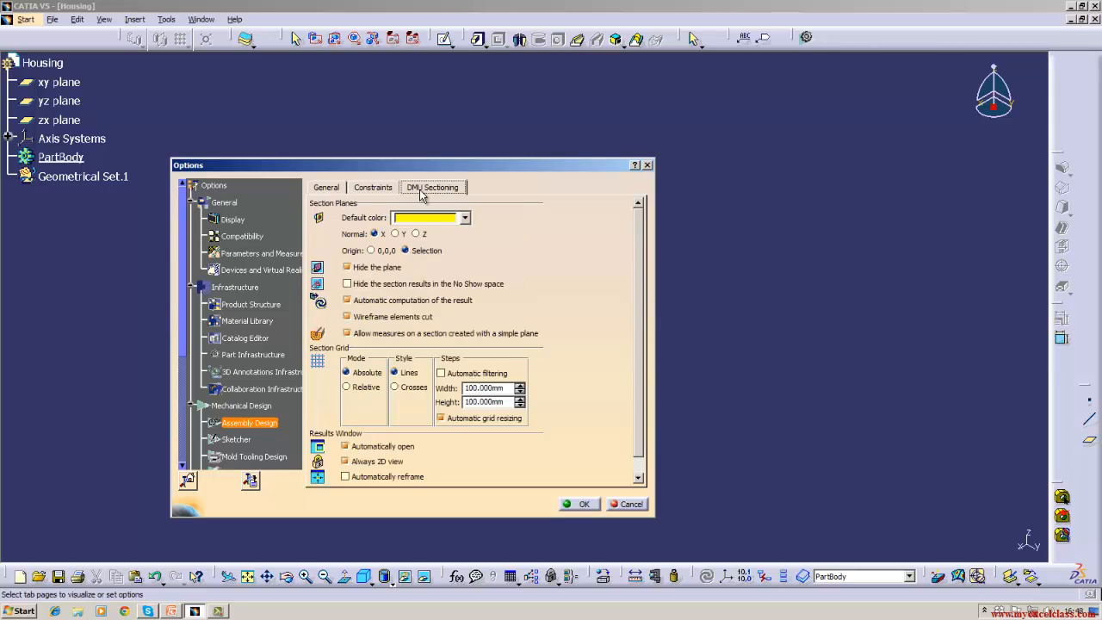
click(246, 440)
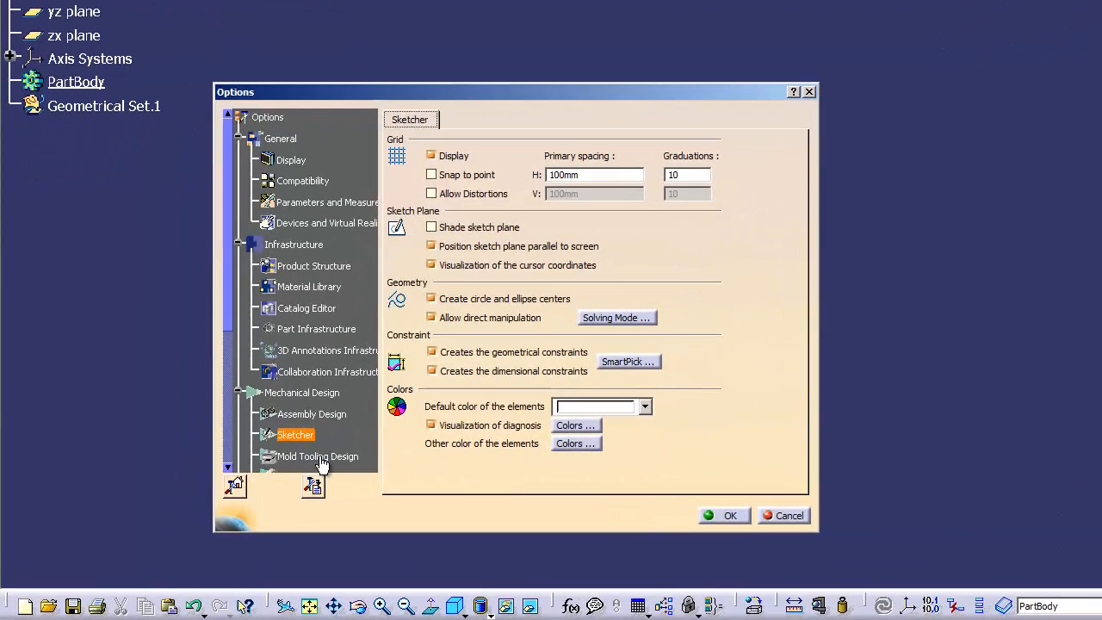
- Look through Mold Tooling Design, Drafting (Dimension, General) and Generative Sheetmetal pages, then cancel the Options dialog
click(257, 456)
drag(227, 334, 228, 418)
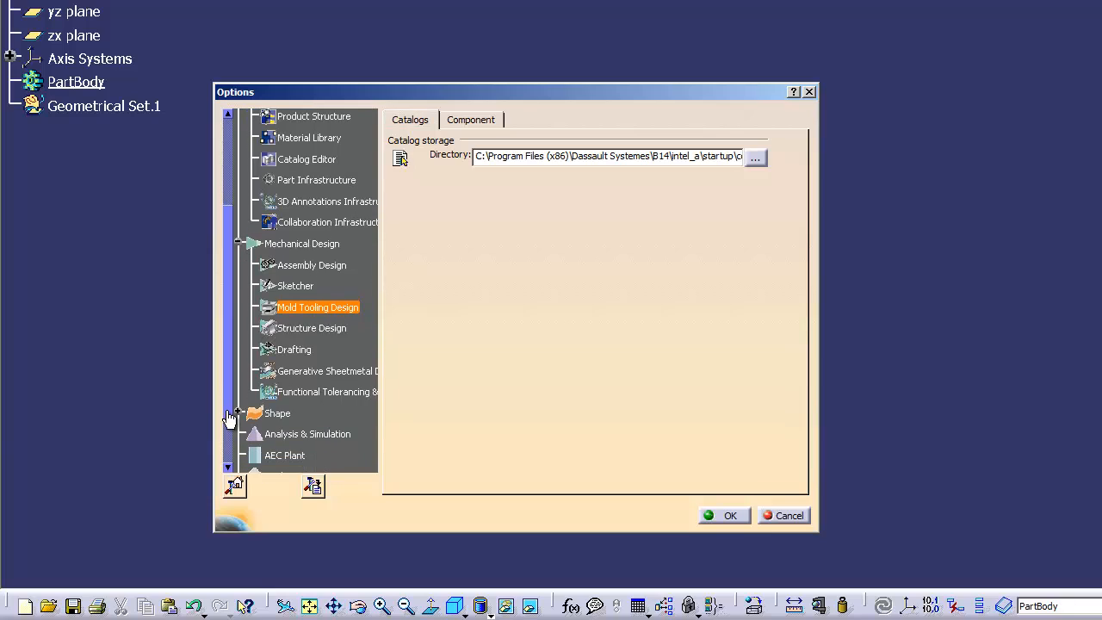
click(291, 352)
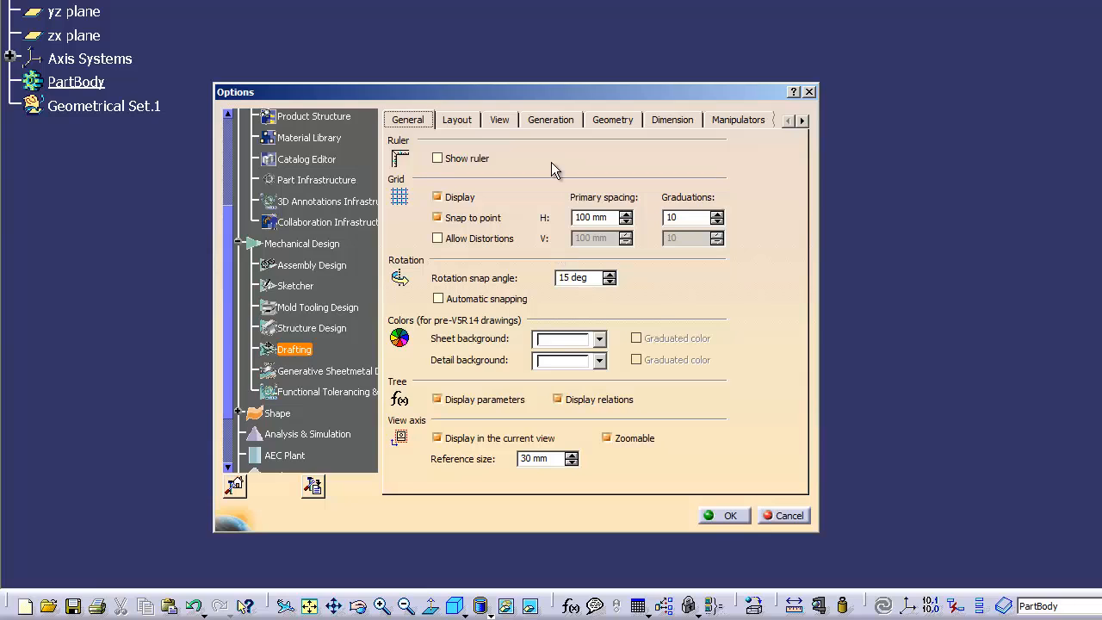
click(659, 121)
click(409, 121)
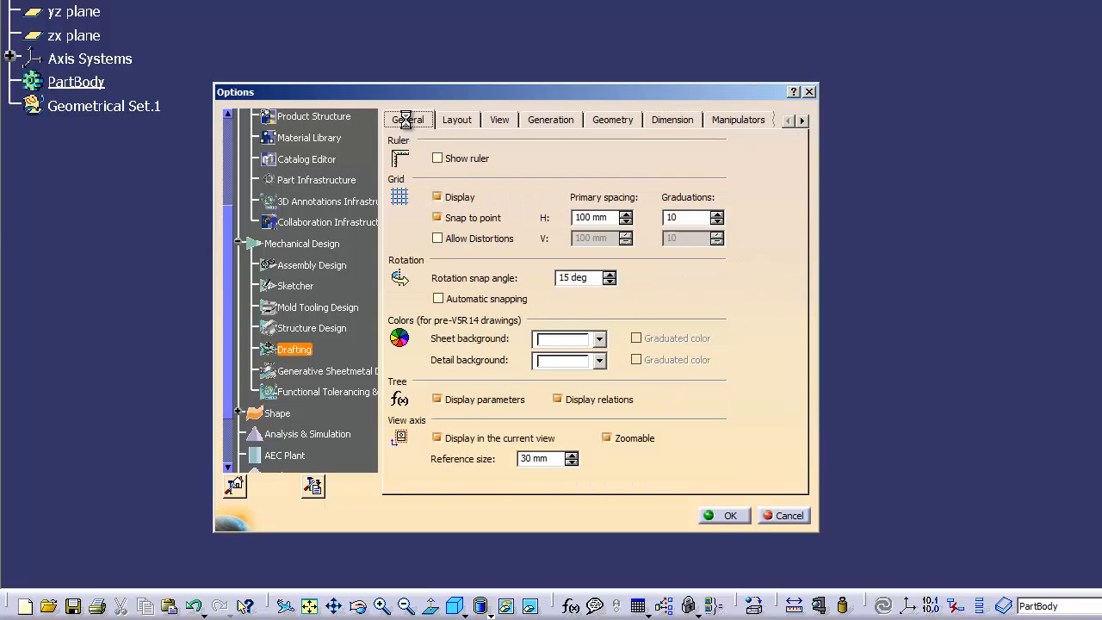
click(332, 373)
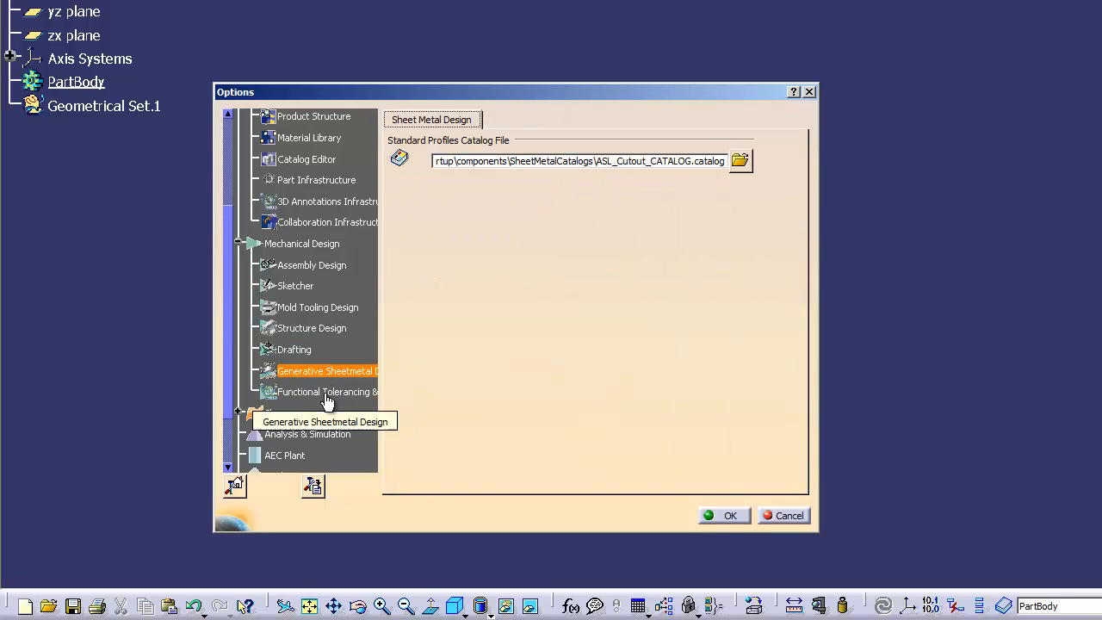
drag(229, 333, 229, 393)
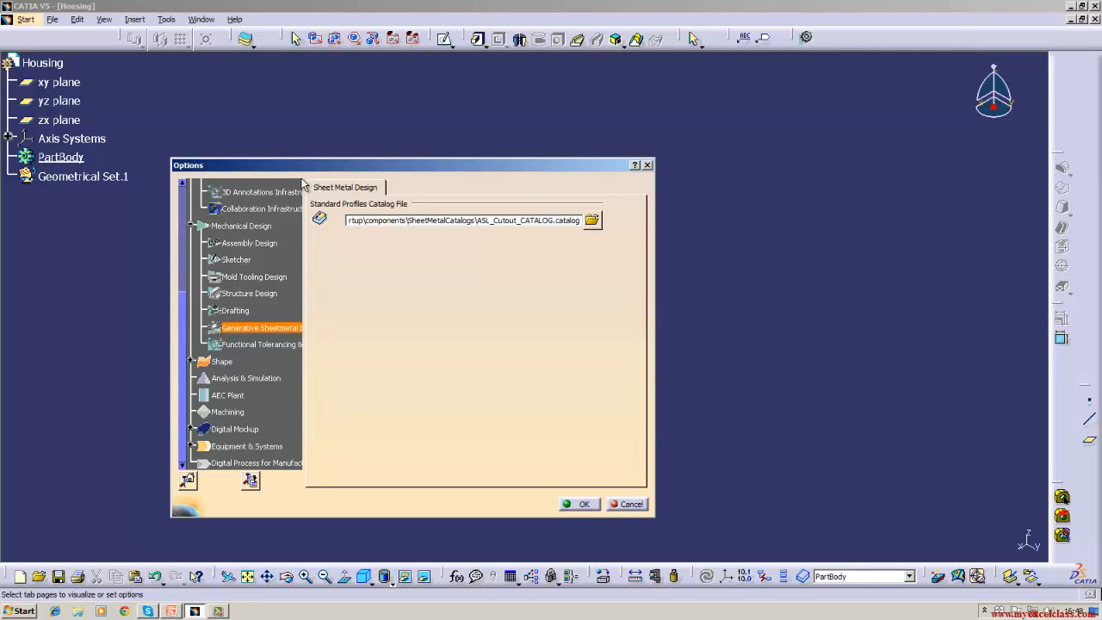
click(632, 504)
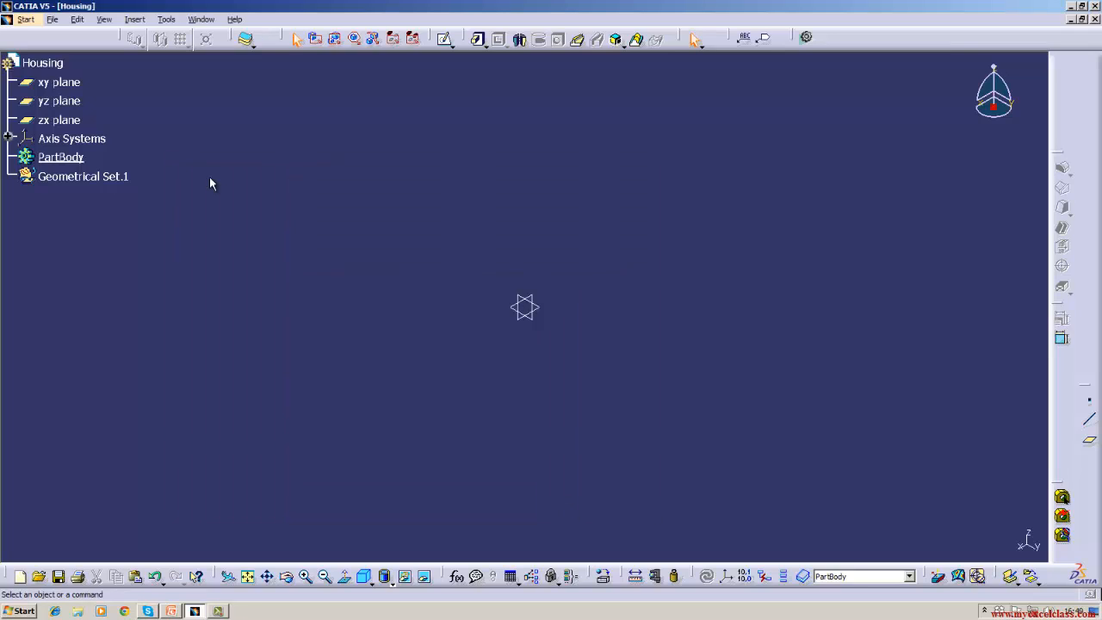
- Select the yz plane in the Housing tree after trying the zx and xy planes
click(162, 20)
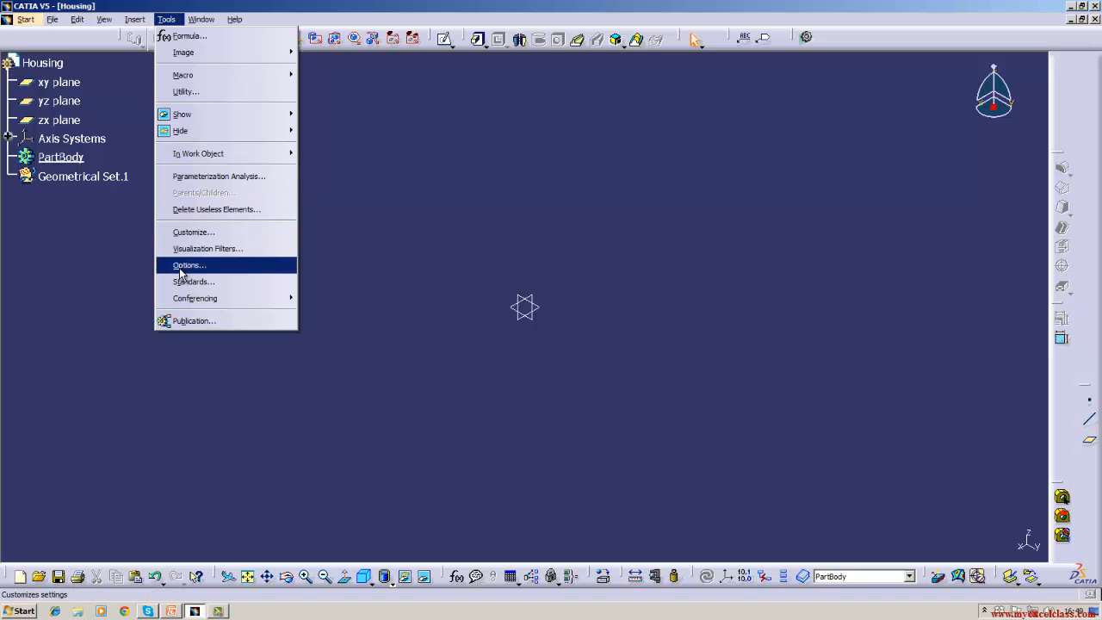
click(397, 280)
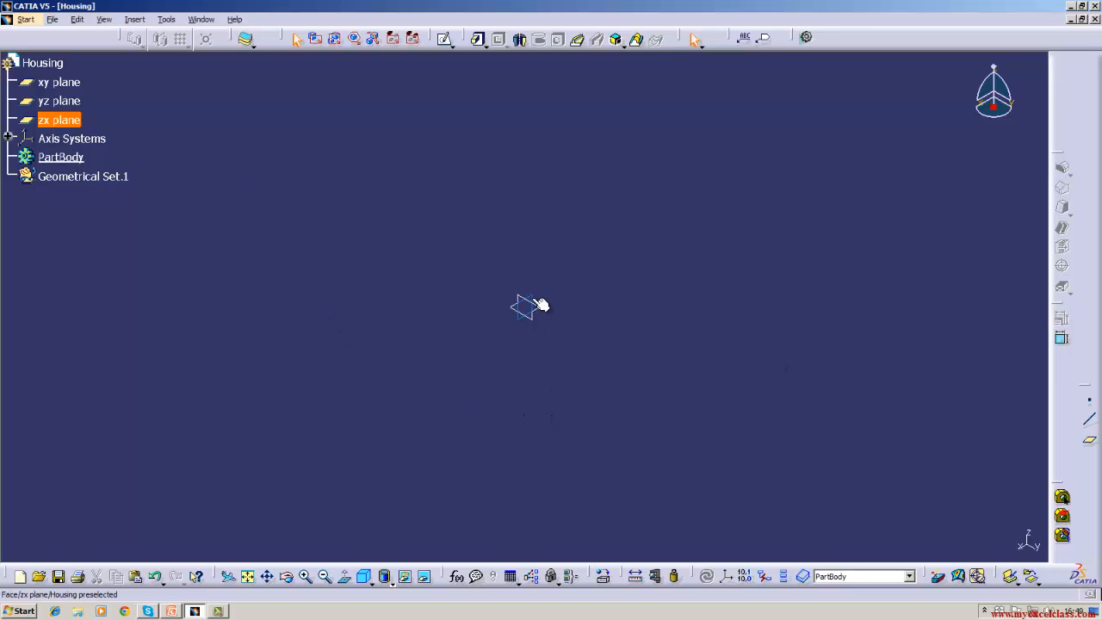
click(57, 120)
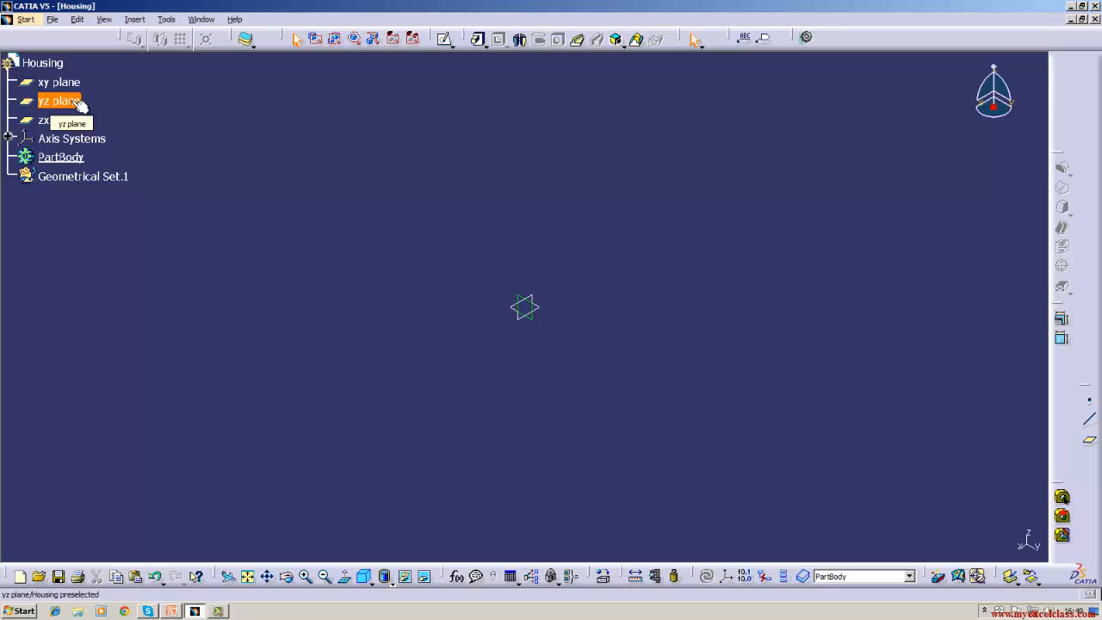
click(80, 104)
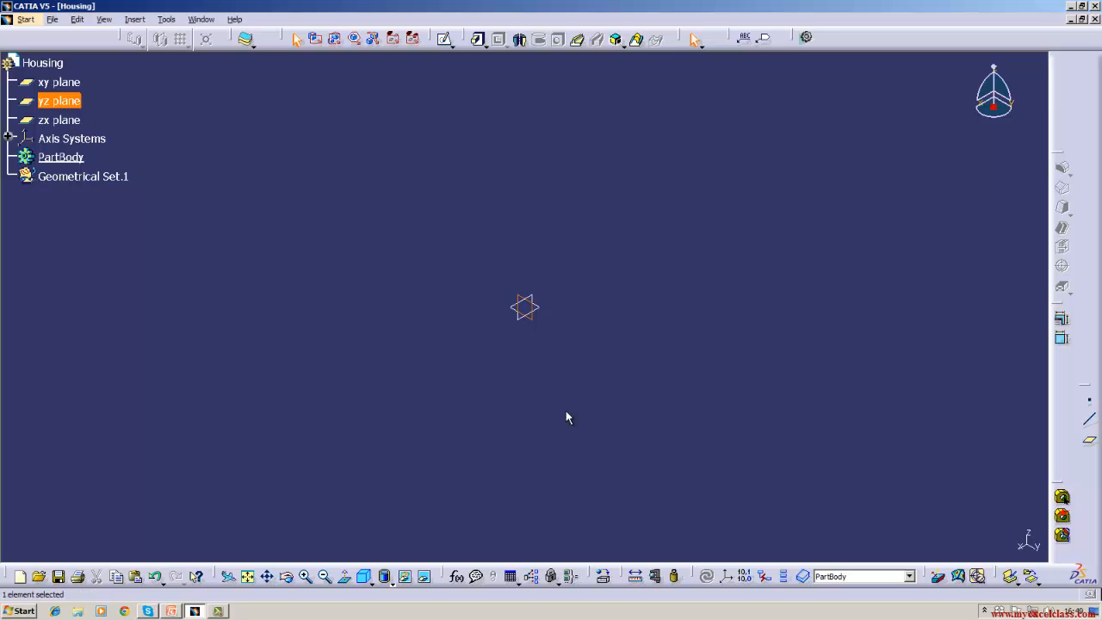
click(59, 81)
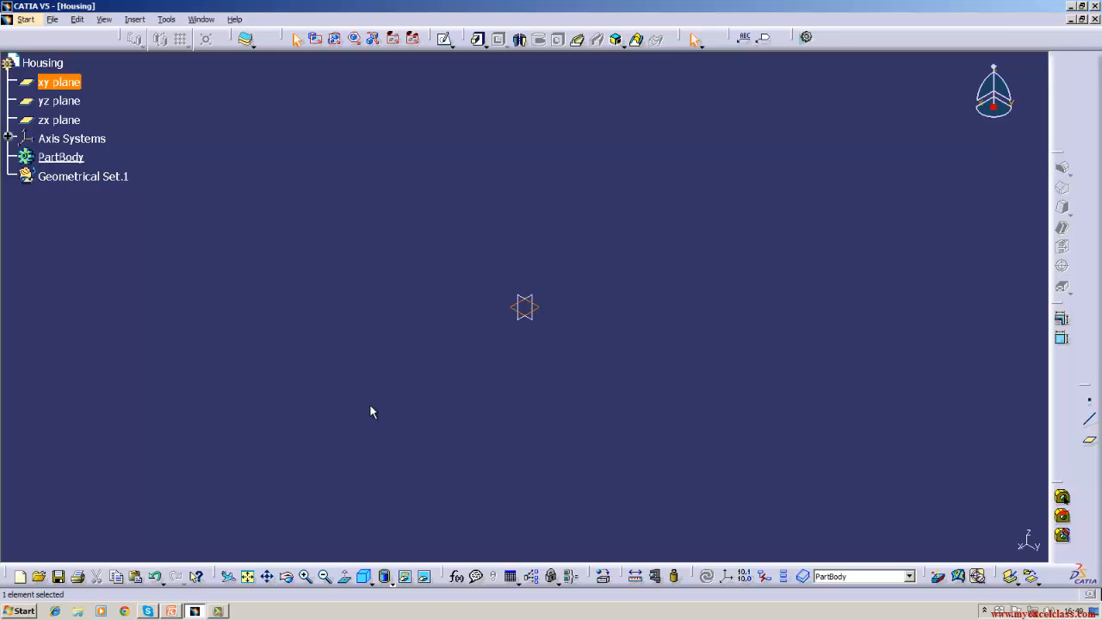
key(Escape)
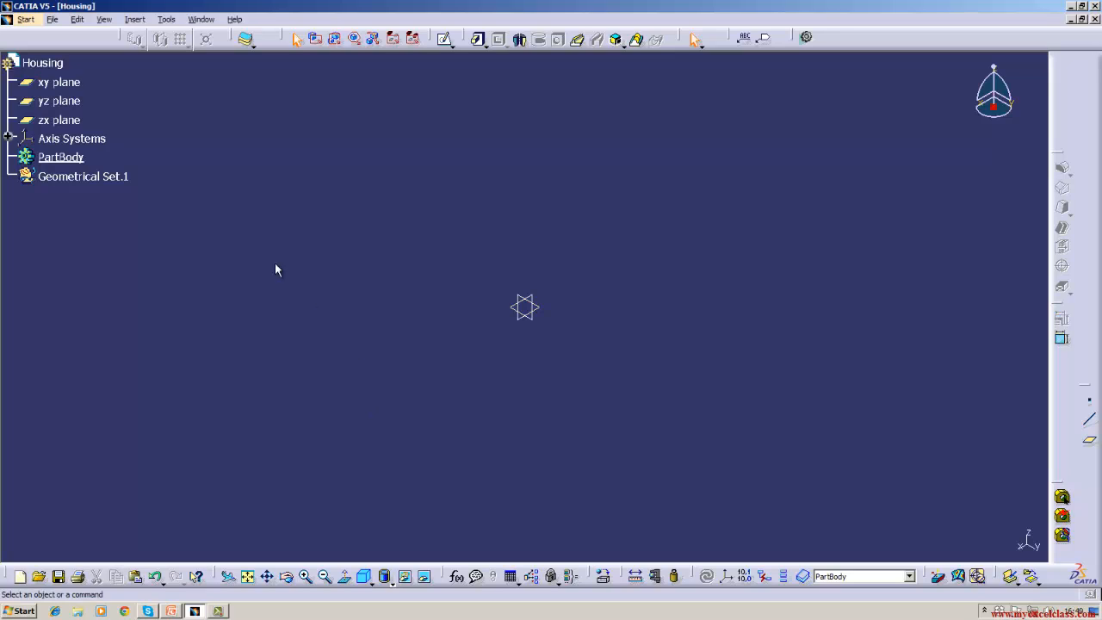
click(86, 106)
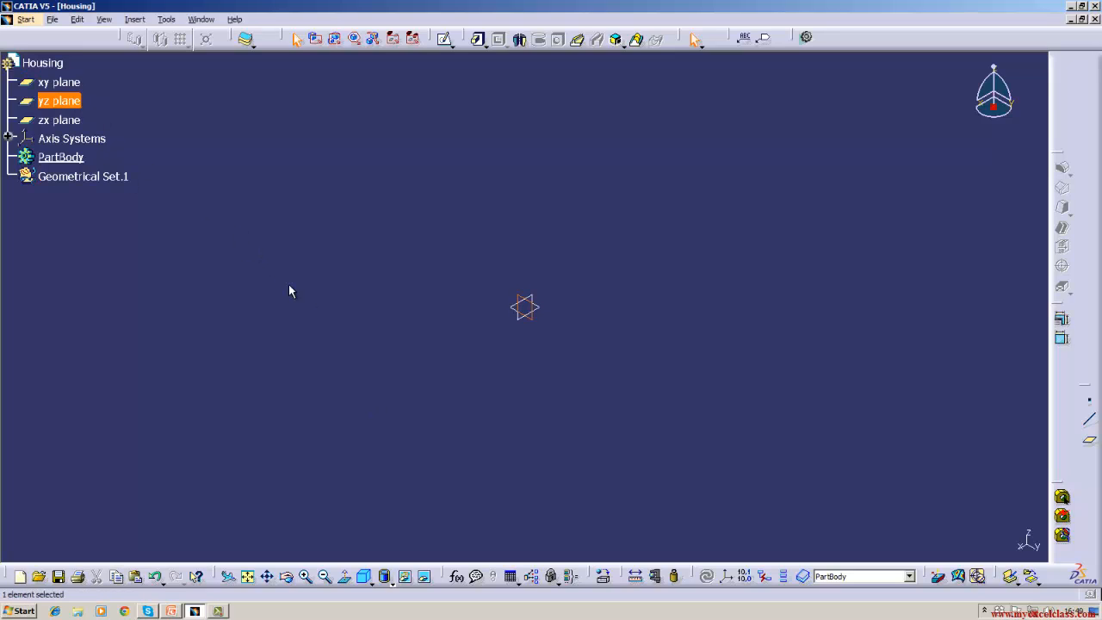
- Start a sketch on the yz plane and set the Sketcher grid graduations to 1
click(447, 39)
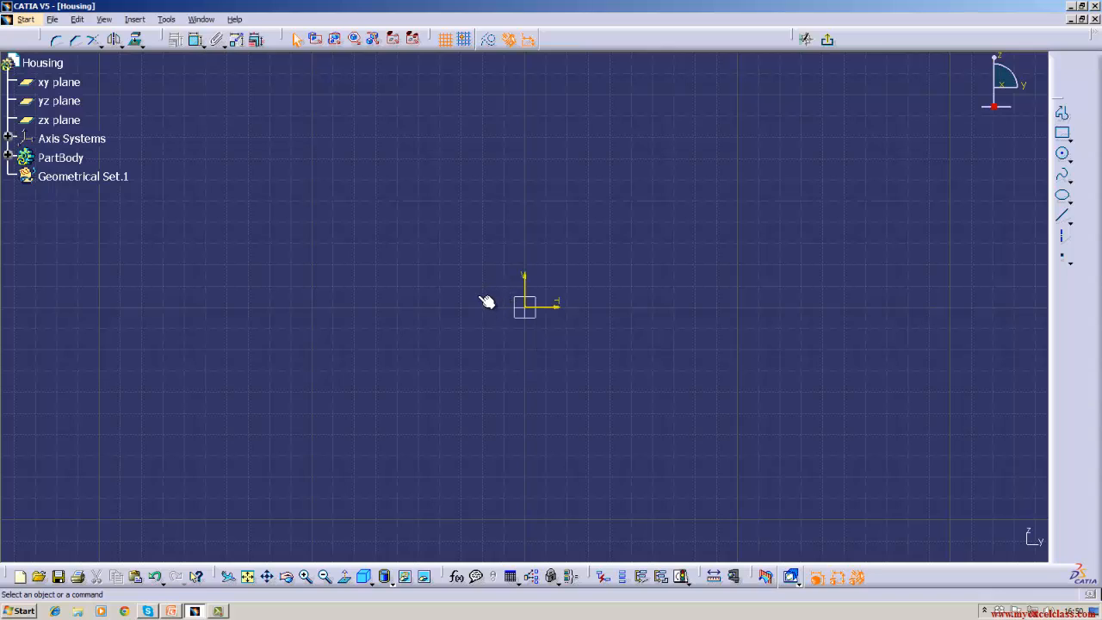
click(167, 20)
click(189, 140)
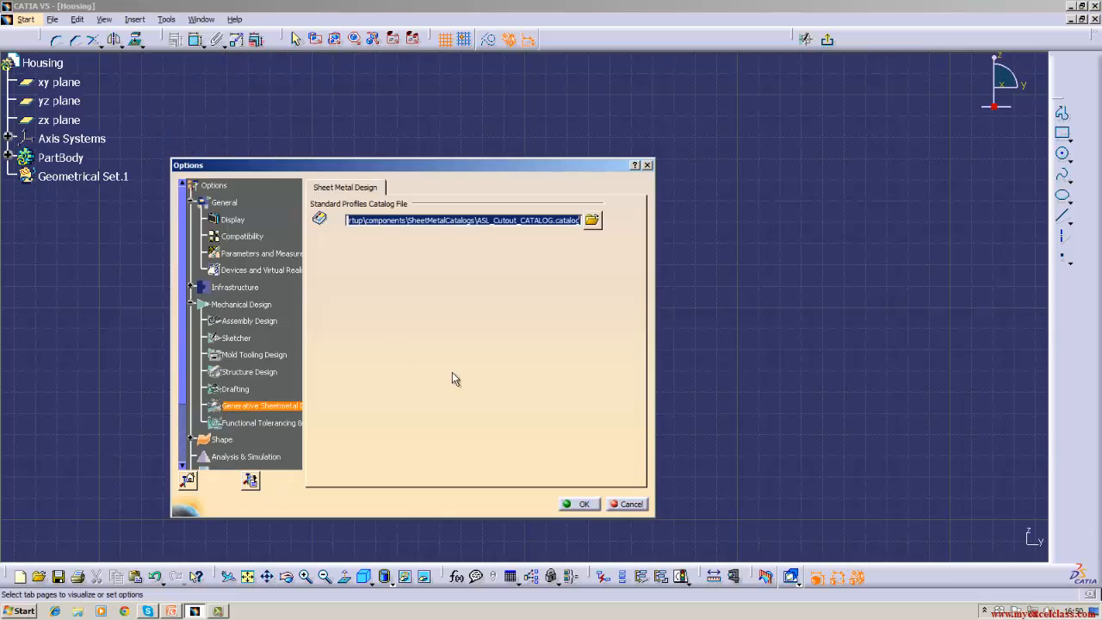
click(237, 340)
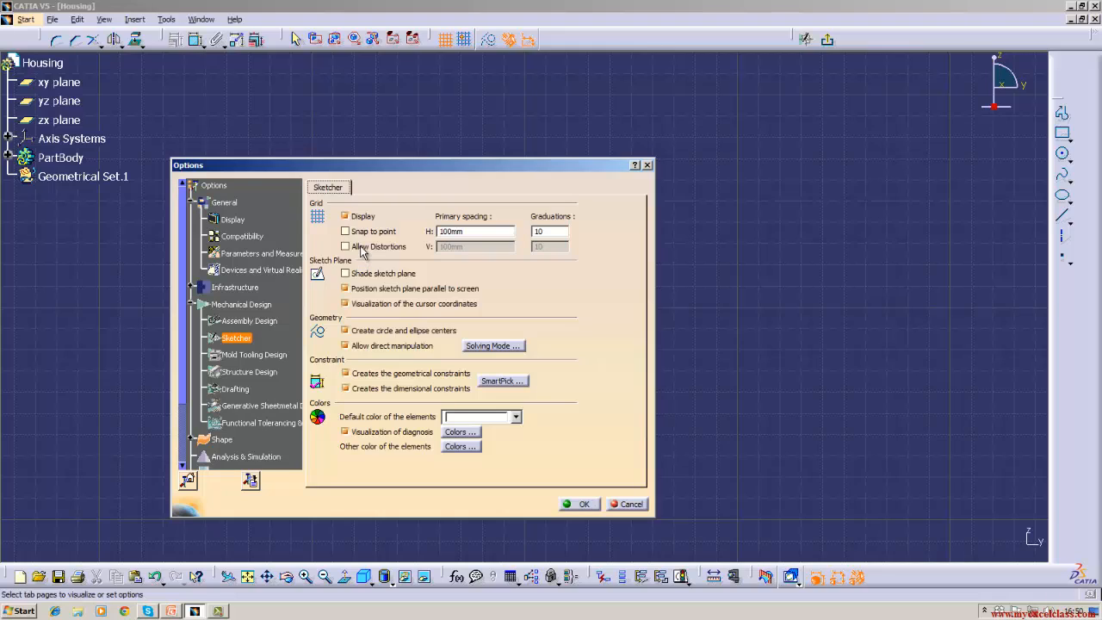
click(554, 231)
key(BackSpace)
click(580, 505)
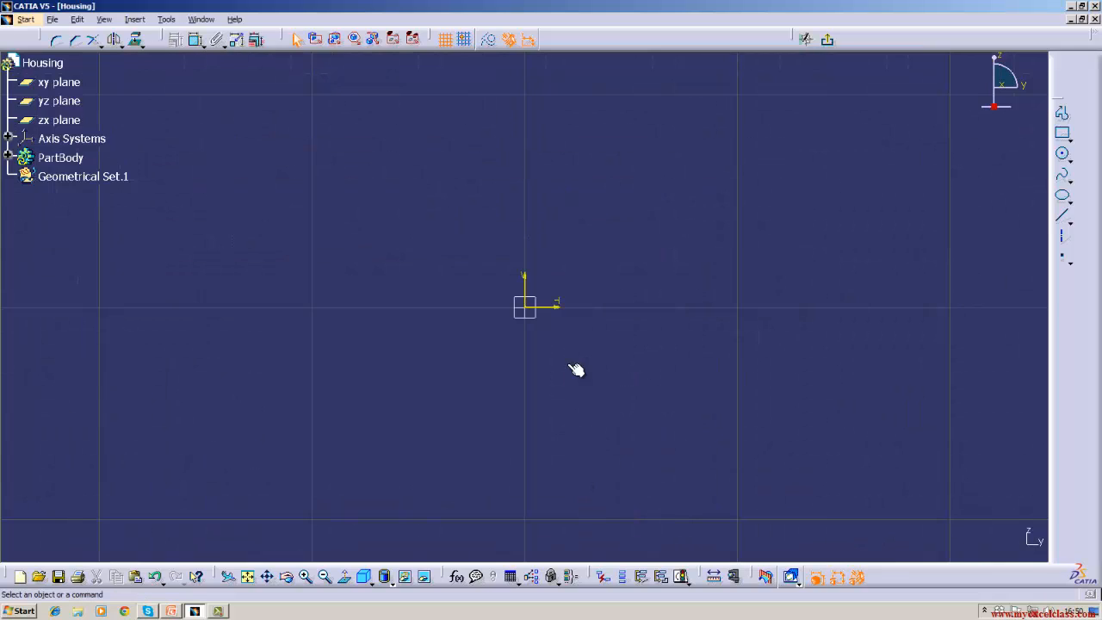
- Change the Sketcher grid primary spacing to 10mm
click(104, 21)
mouse_move(136, 19)
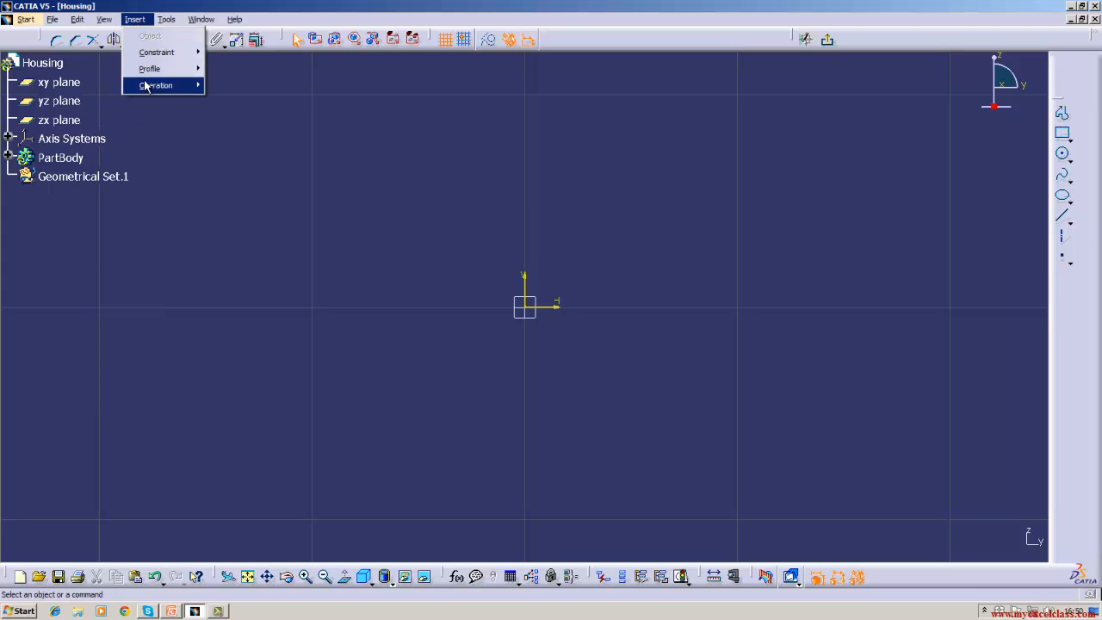
mouse_move(169, 20)
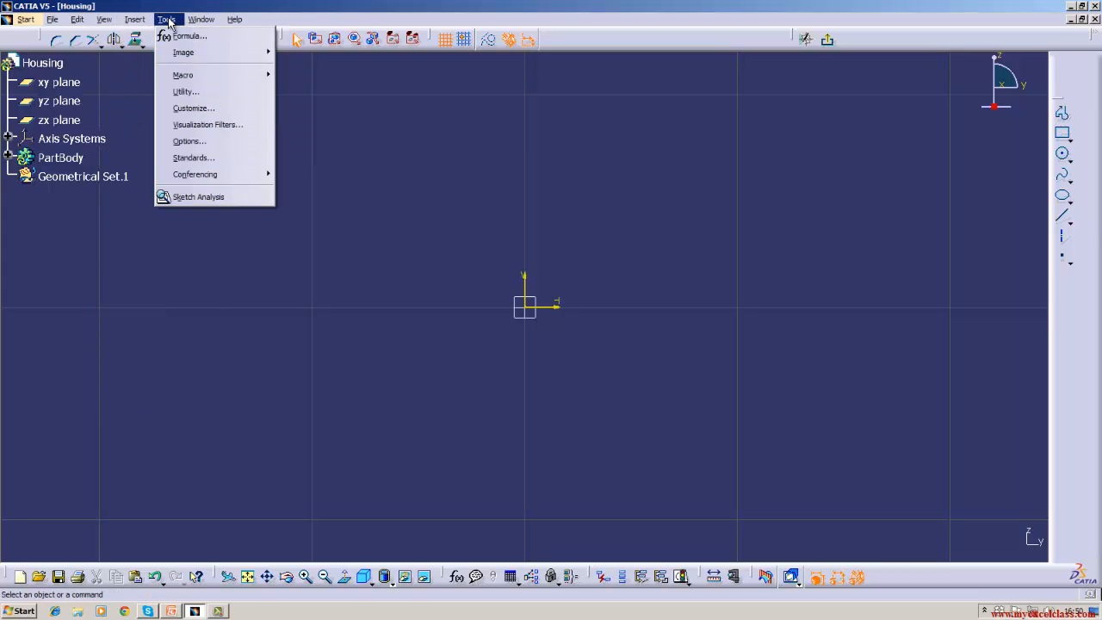
click(189, 141)
click(489, 231)
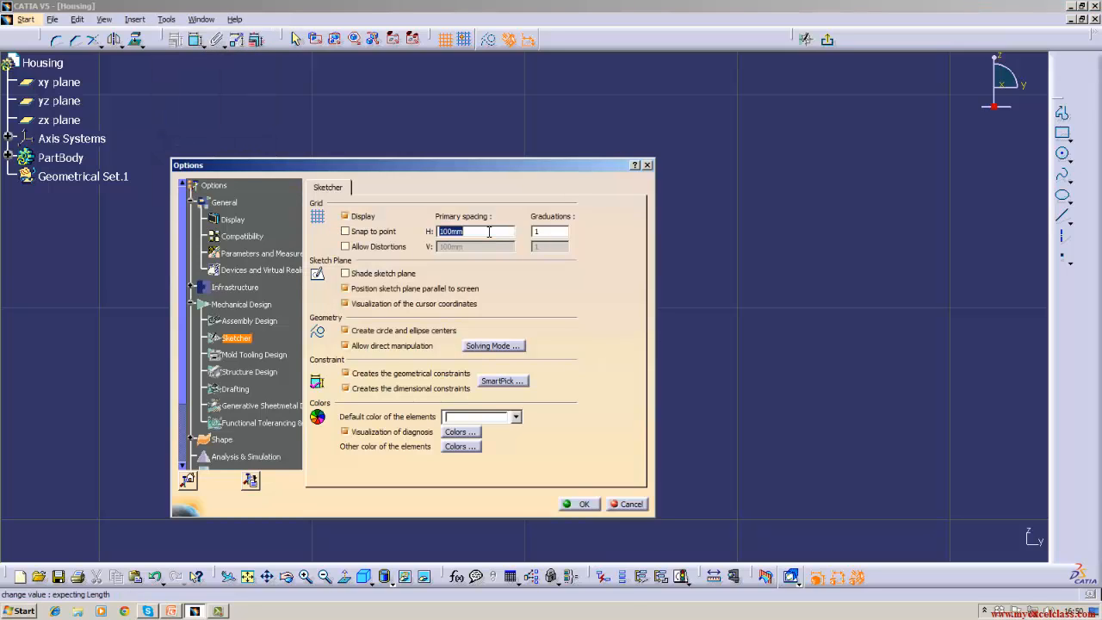
click(489, 232)
key(BackSpace)
key(BackSpace)
key(BackSpace)
text(mm)
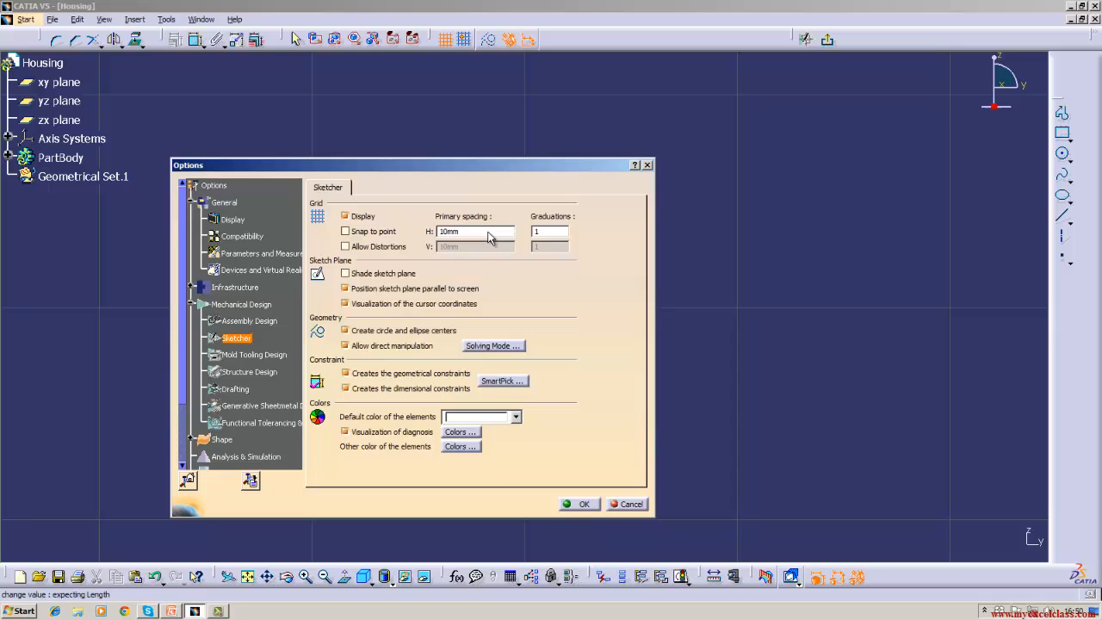
click(583, 505)
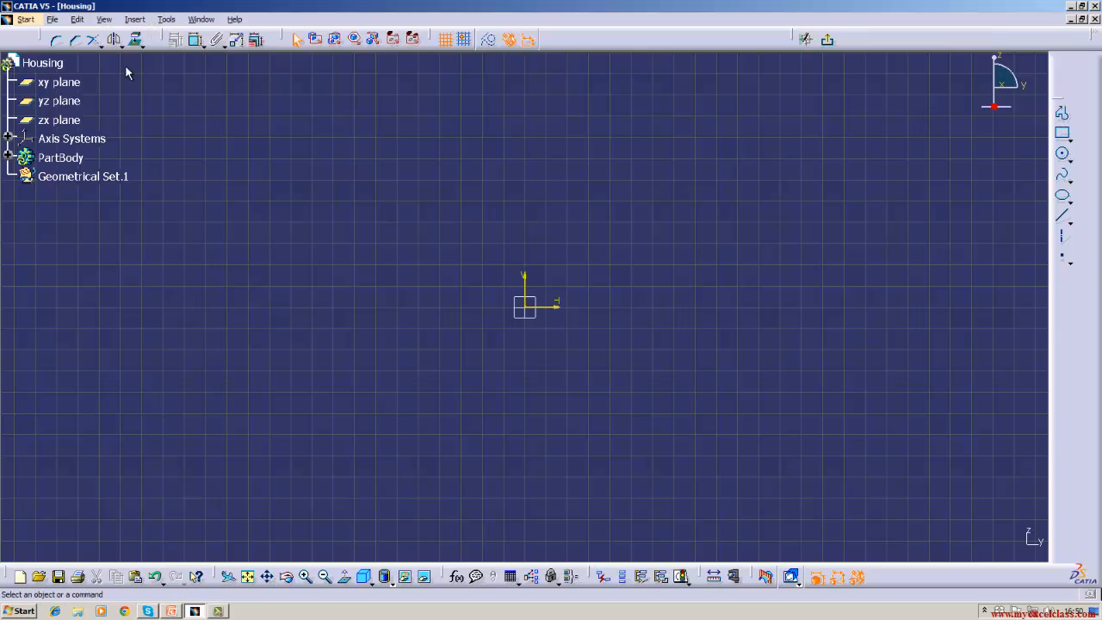
- Exit the yz-plane sketch back to Part Design
click(136, 20)
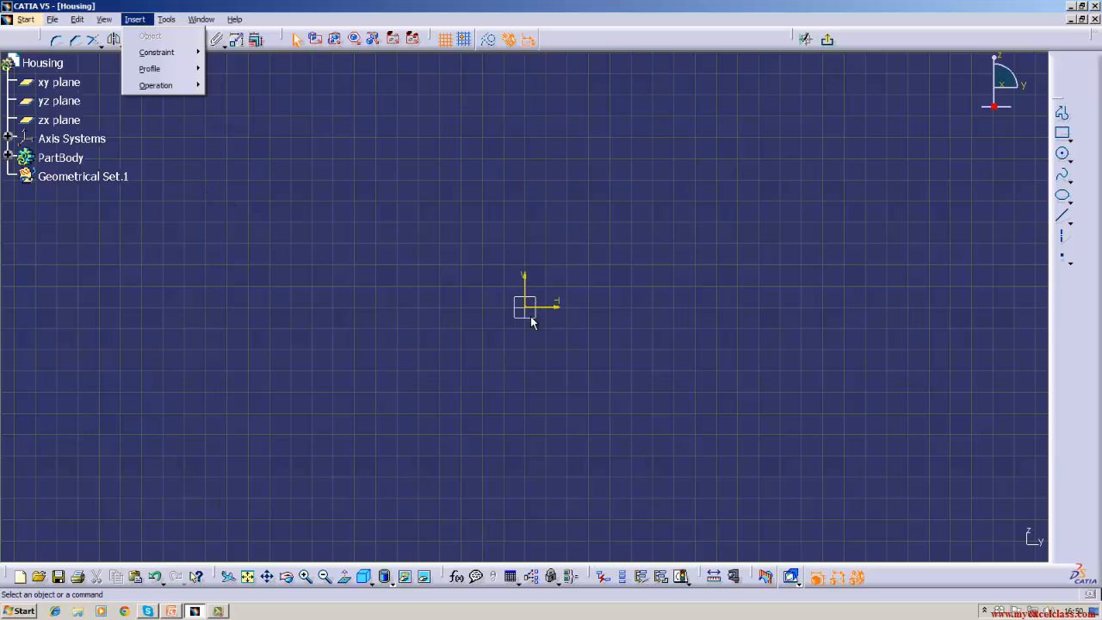
click(191, 294)
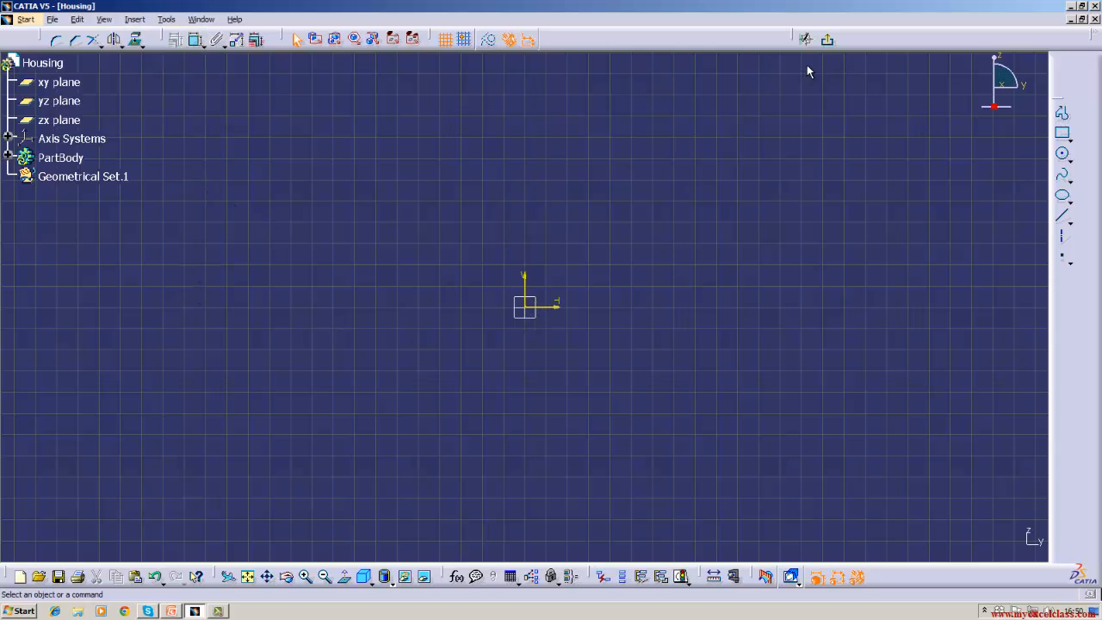
click(827, 40)
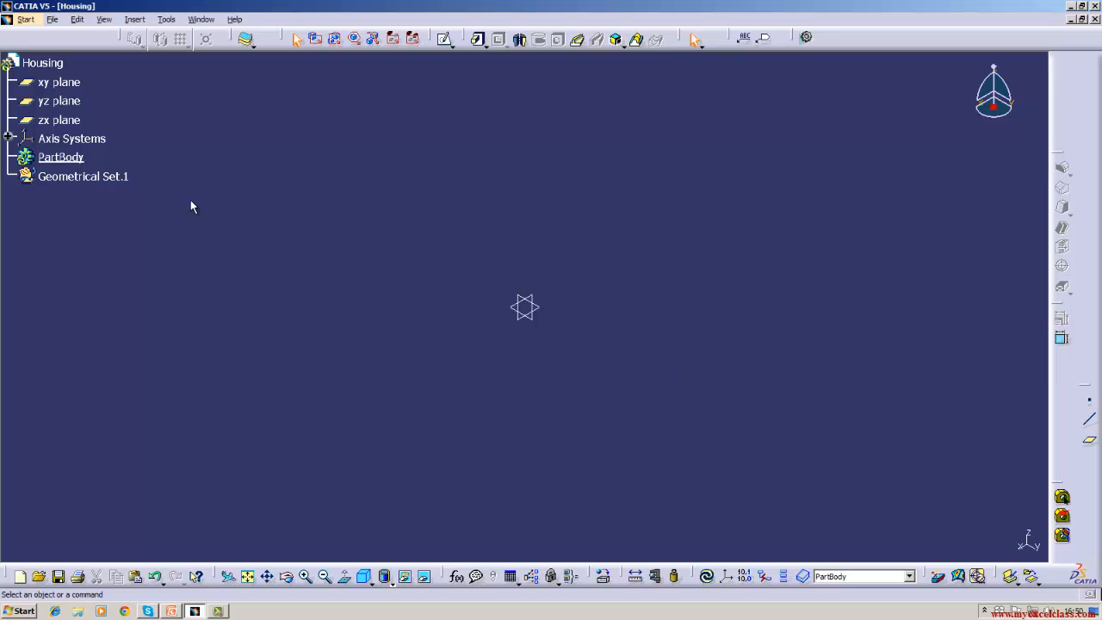
- Open and exit a sketch on the yz plane twice more
click(57, 101)
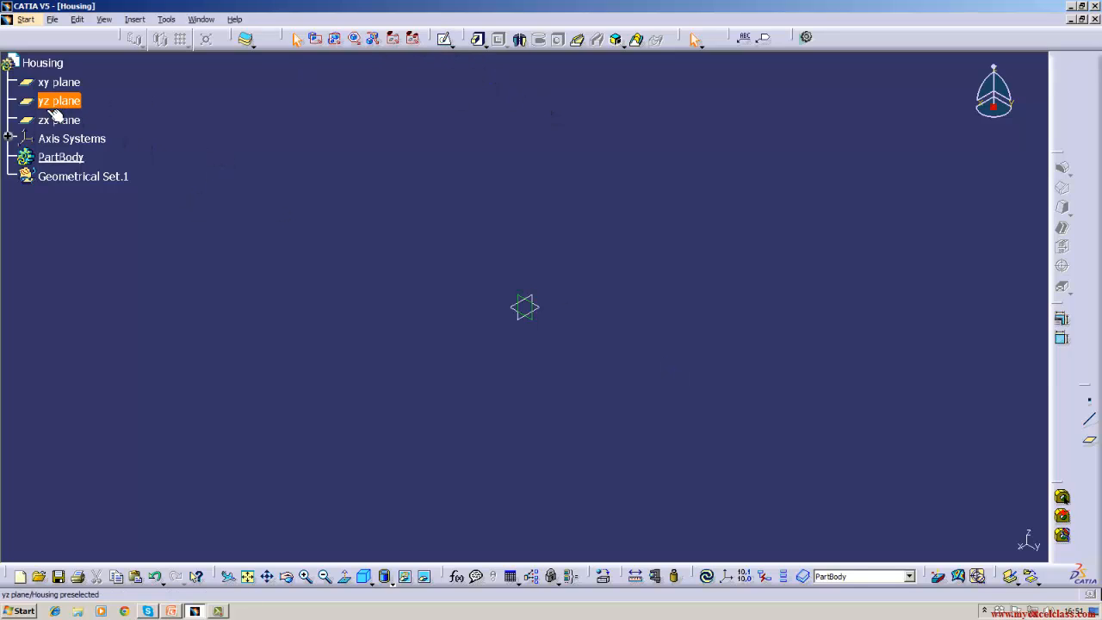
click(445, 42)
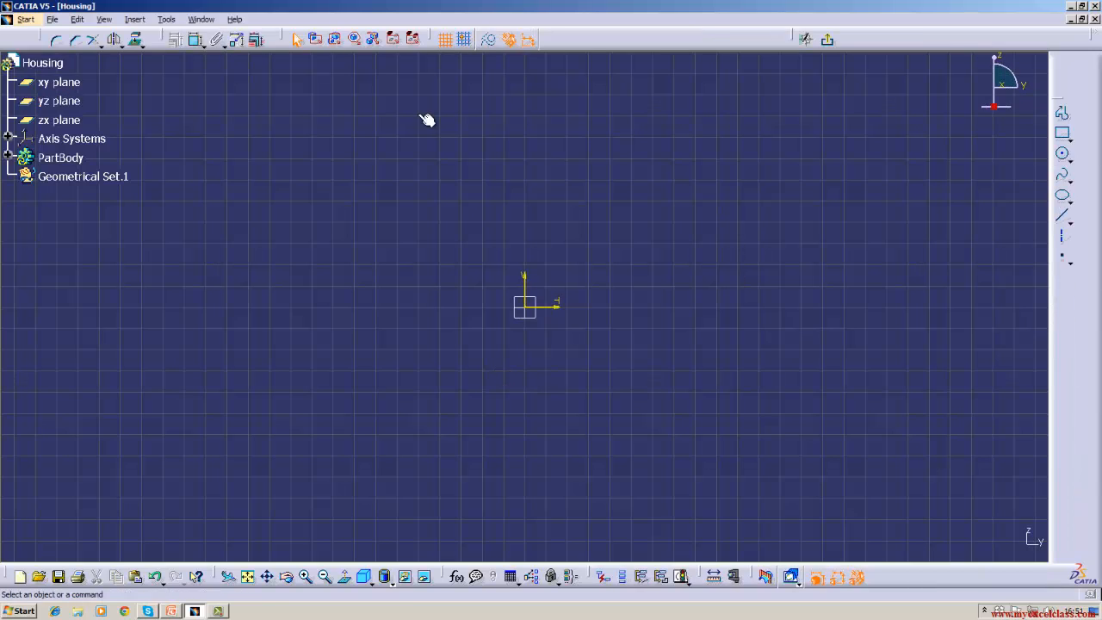
click(827, 39)
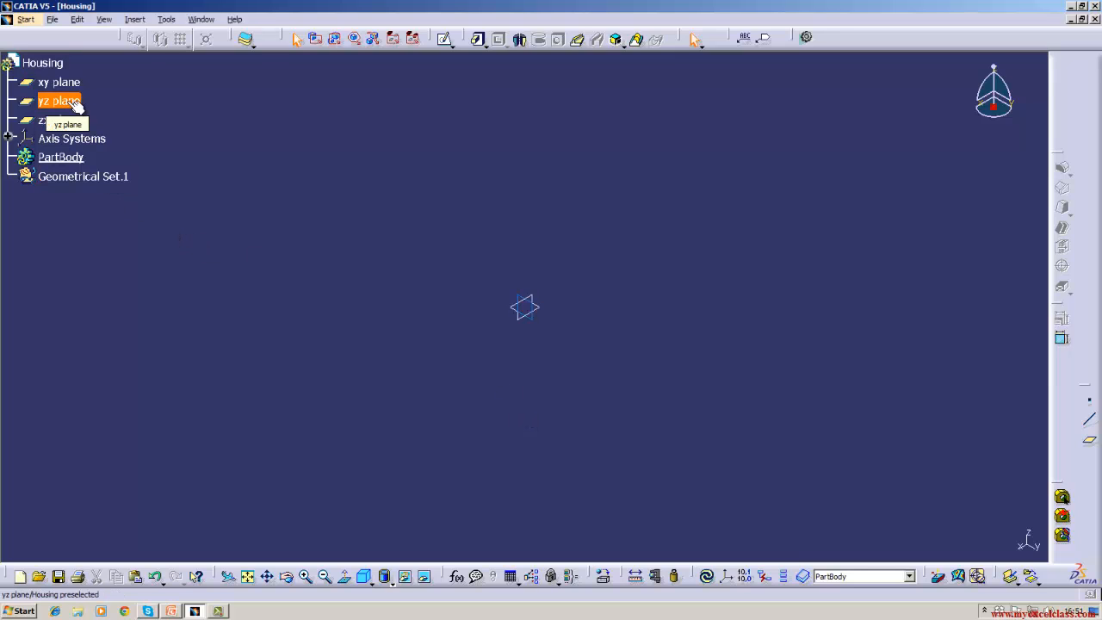
click(75, 103)
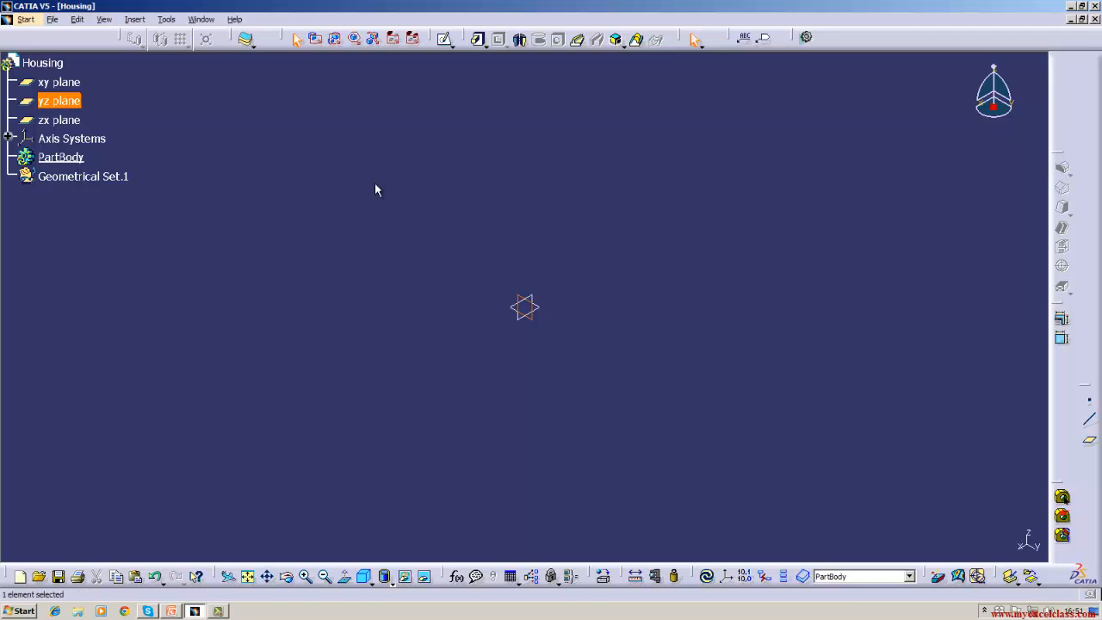
click(445, 41)
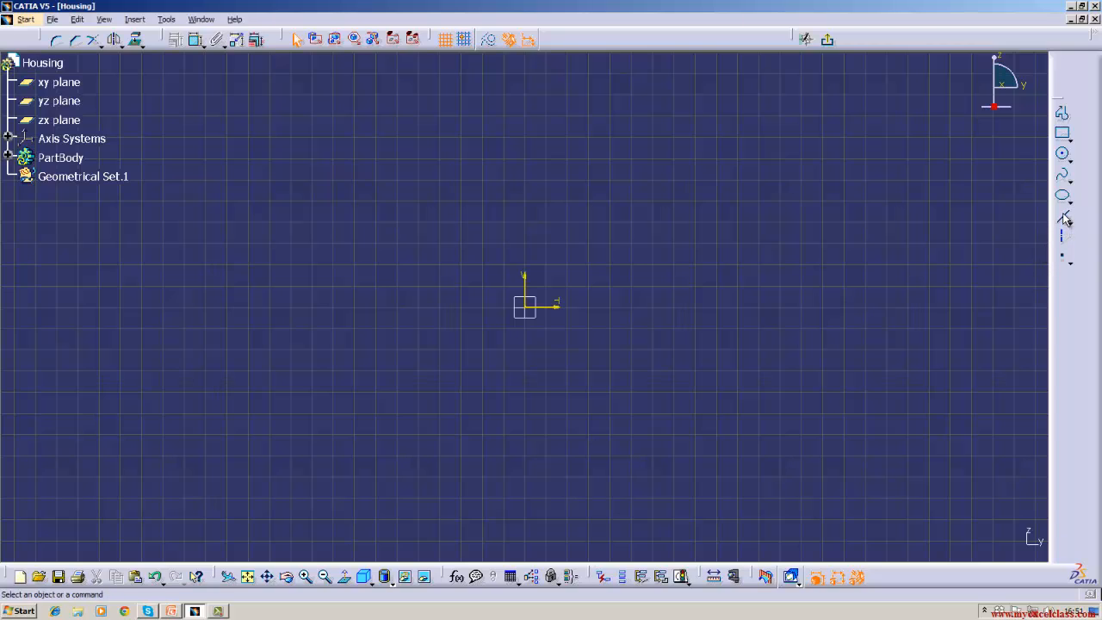
click(826, 39)
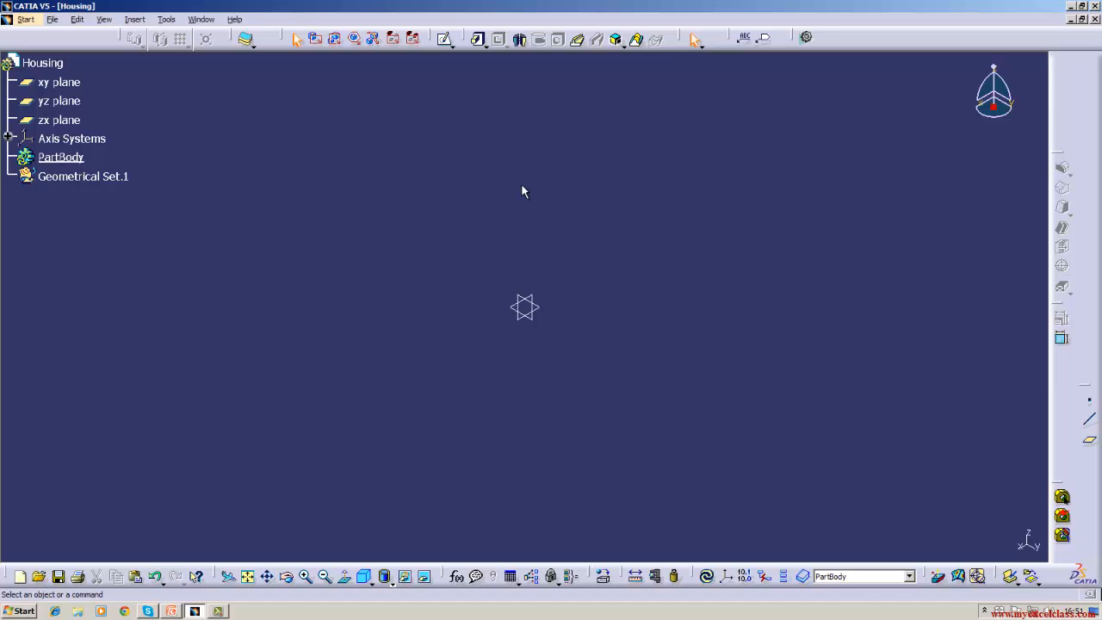
- Start a sketch on the yz plane and draw a horizontal line rightward from the origin
click(72, 107)
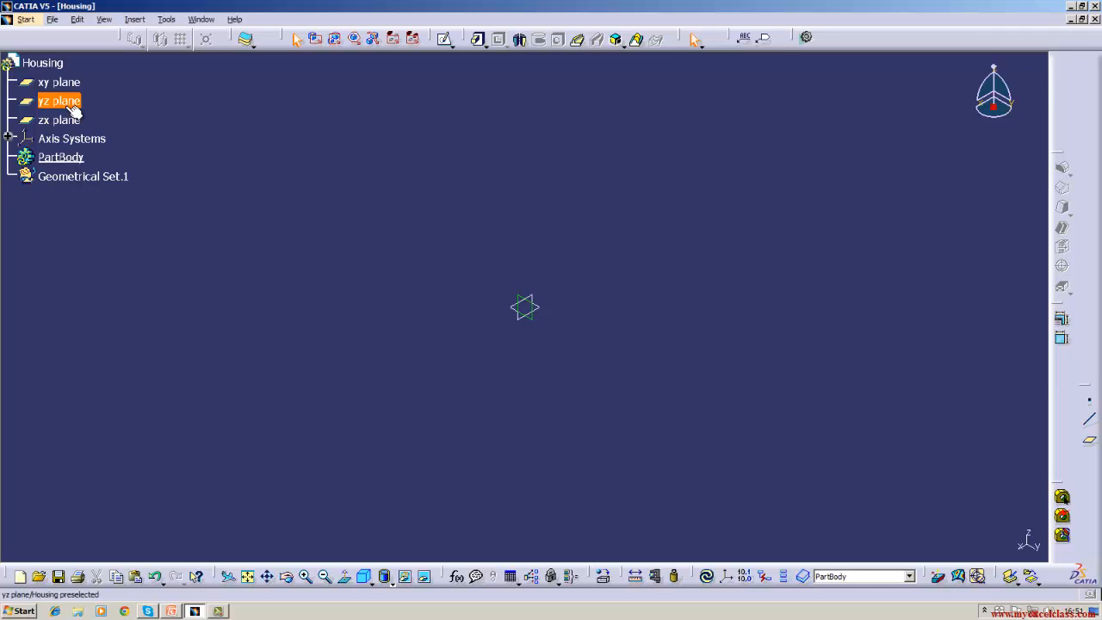
click(444, 39)
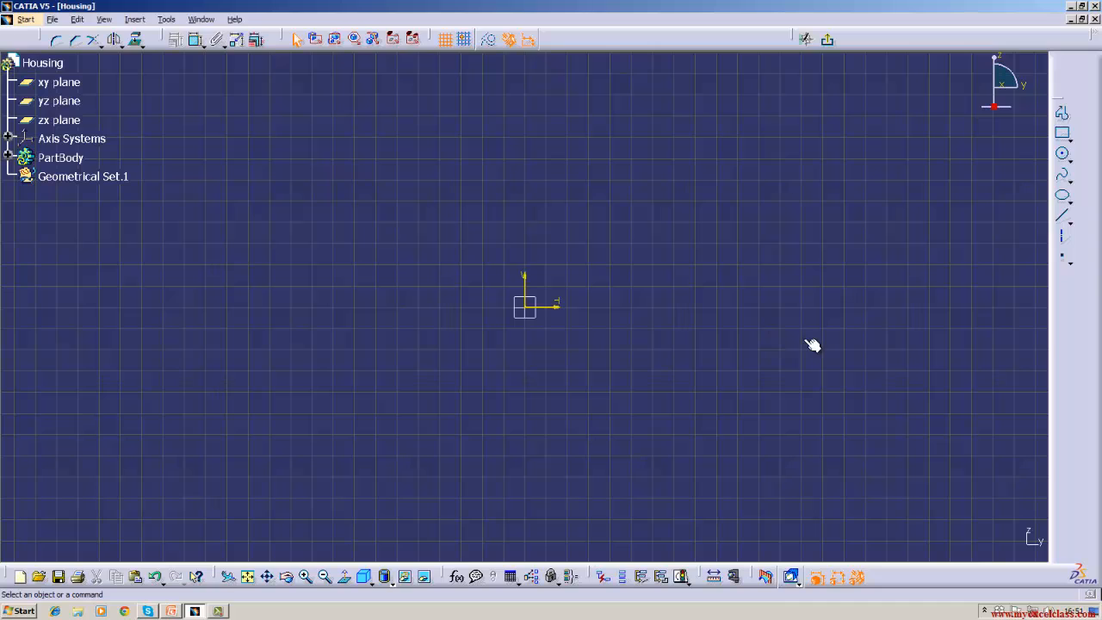
click(1062, 215)
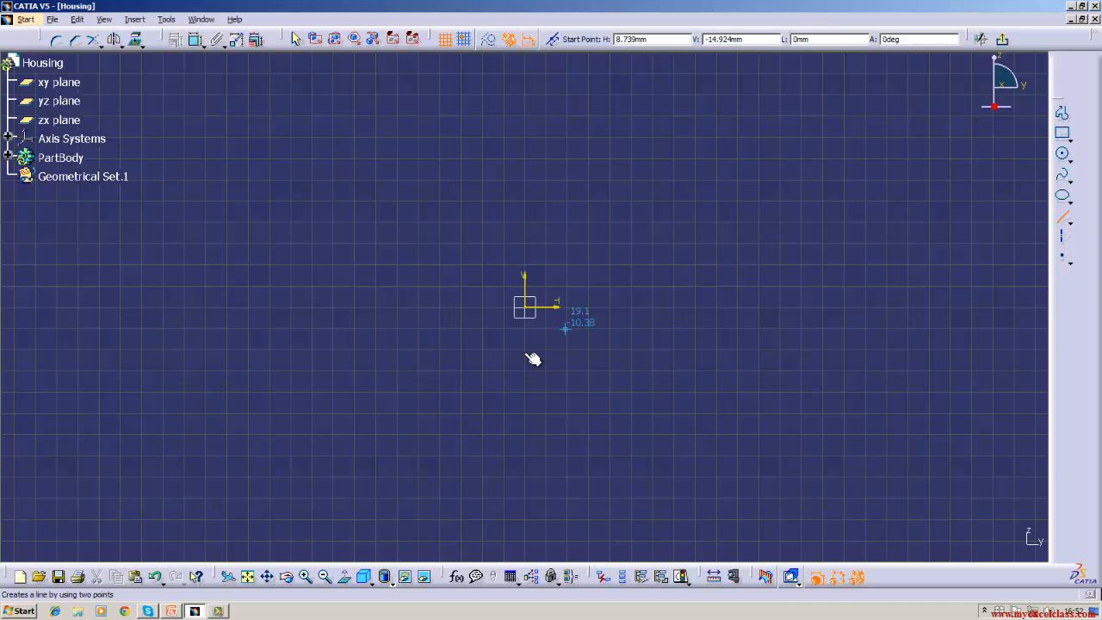
click(527, 307)
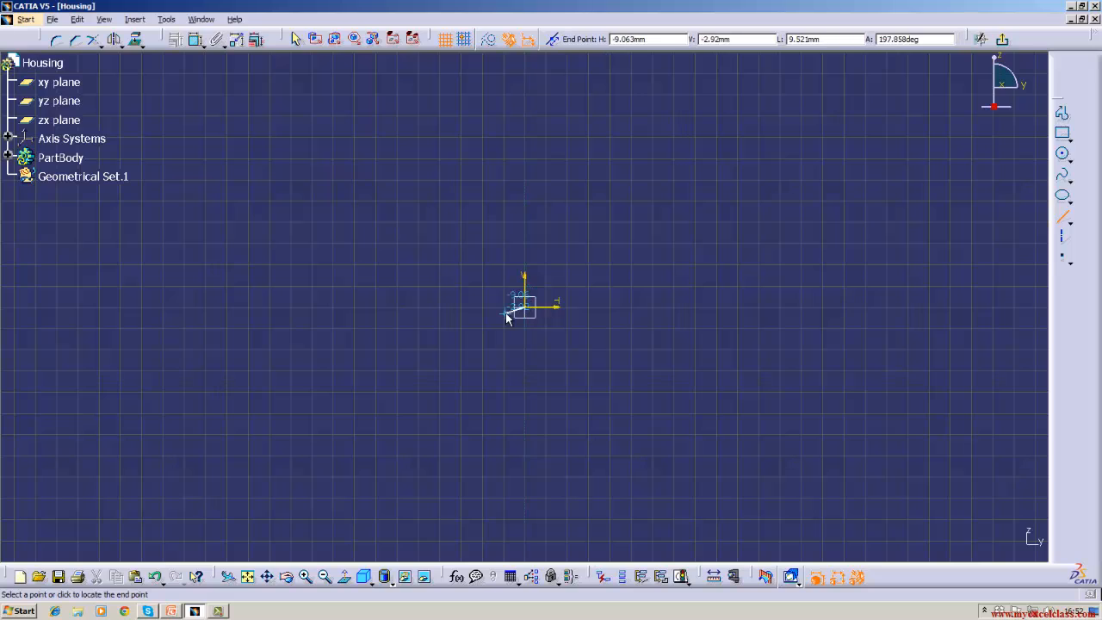
click(853, 308)
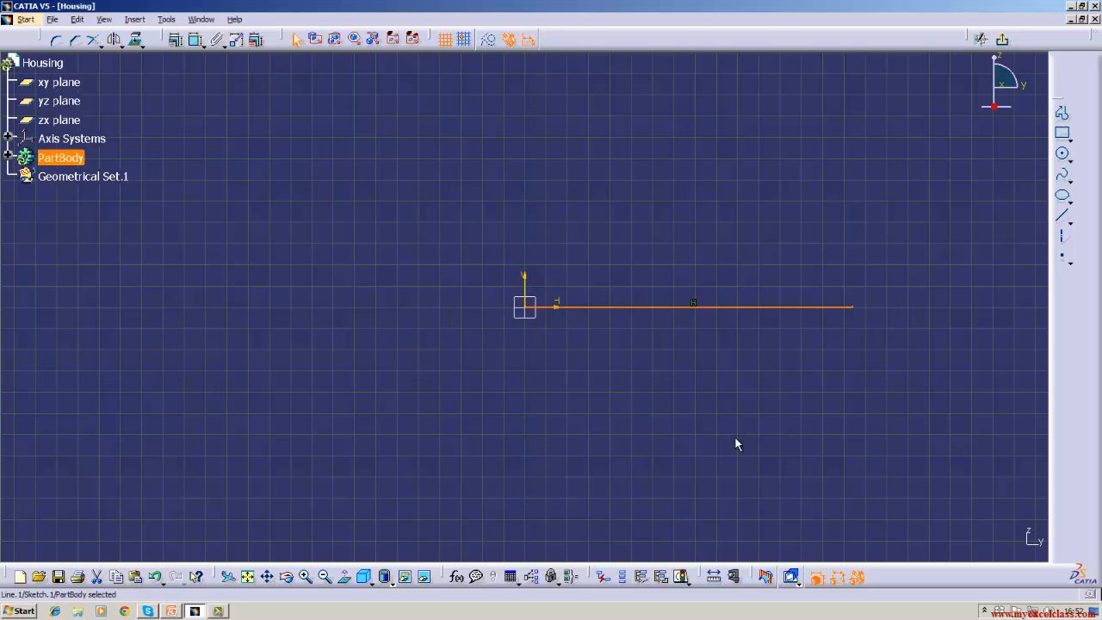
- Select the new horizontal line and bring up its context menu
click(880, 222)
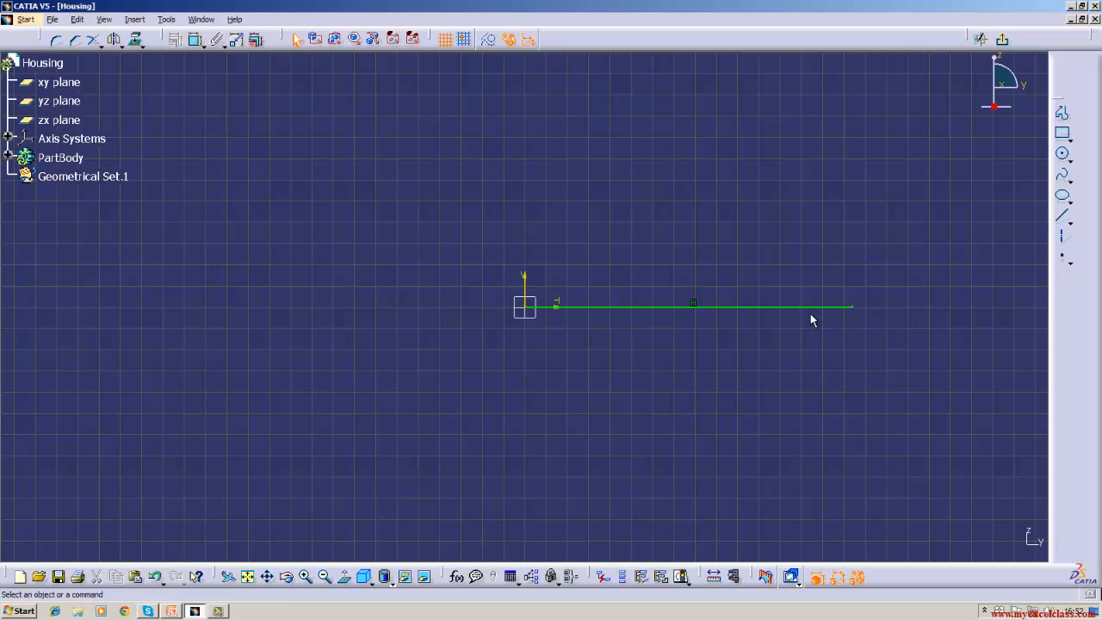
click(823, 307)
right_click(819, 308)
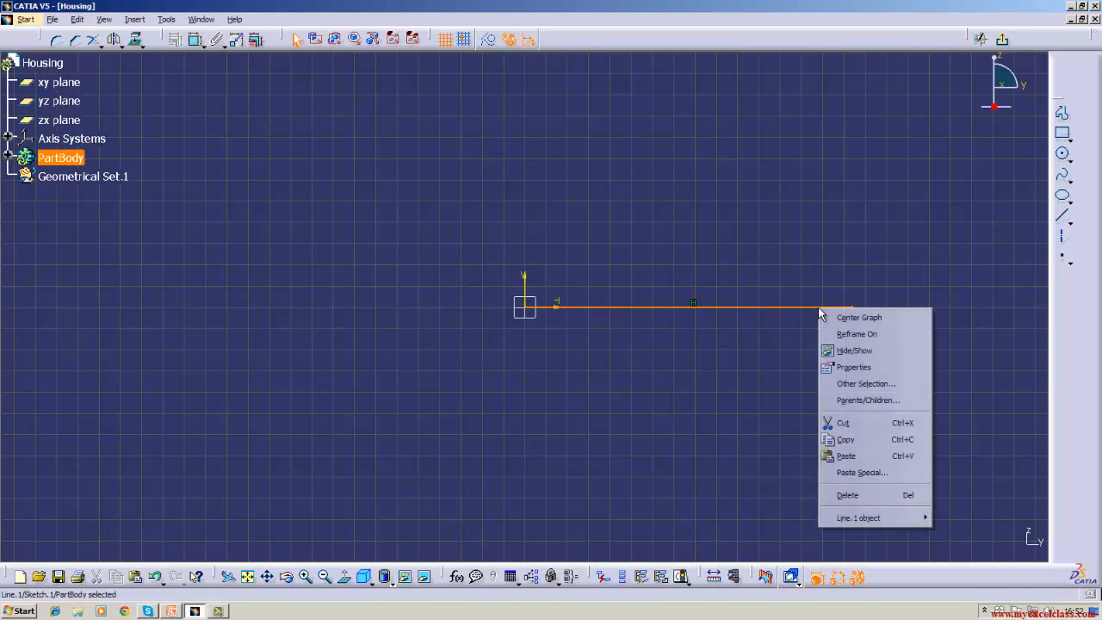
- Delete the horizontal line, then browse the Point and Line tool variants
click(839, 495)
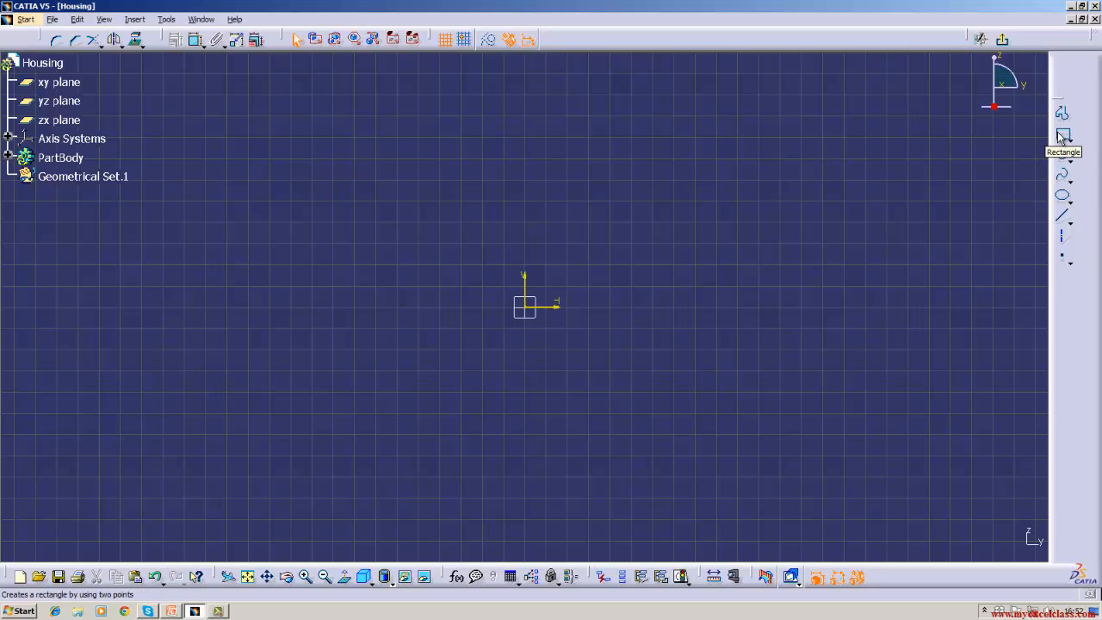
click(1071, 267)
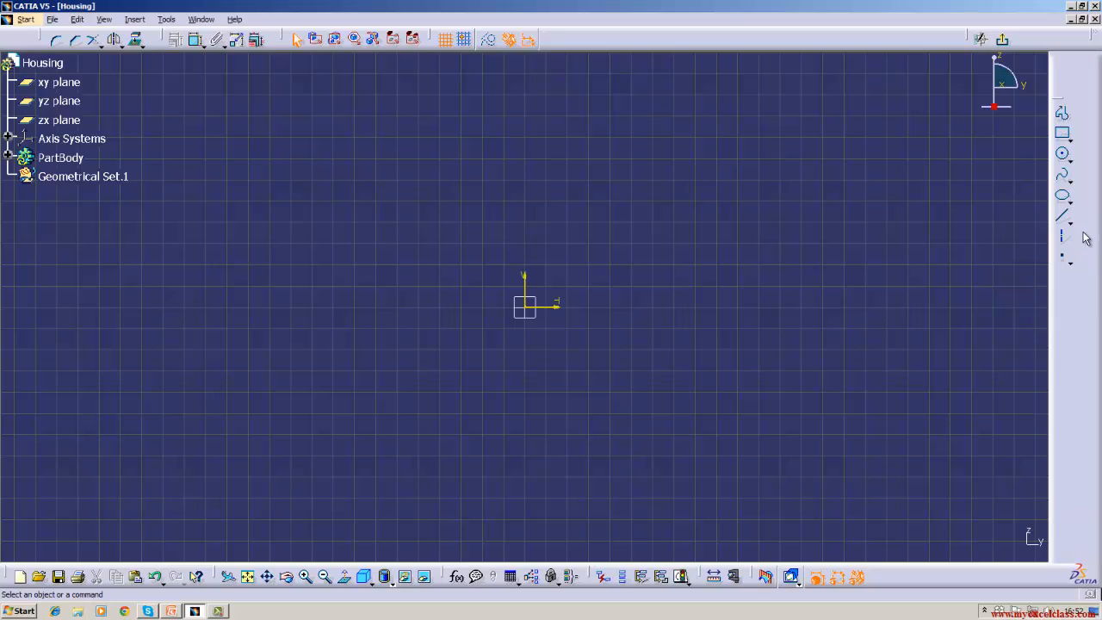
click(1073, 223)
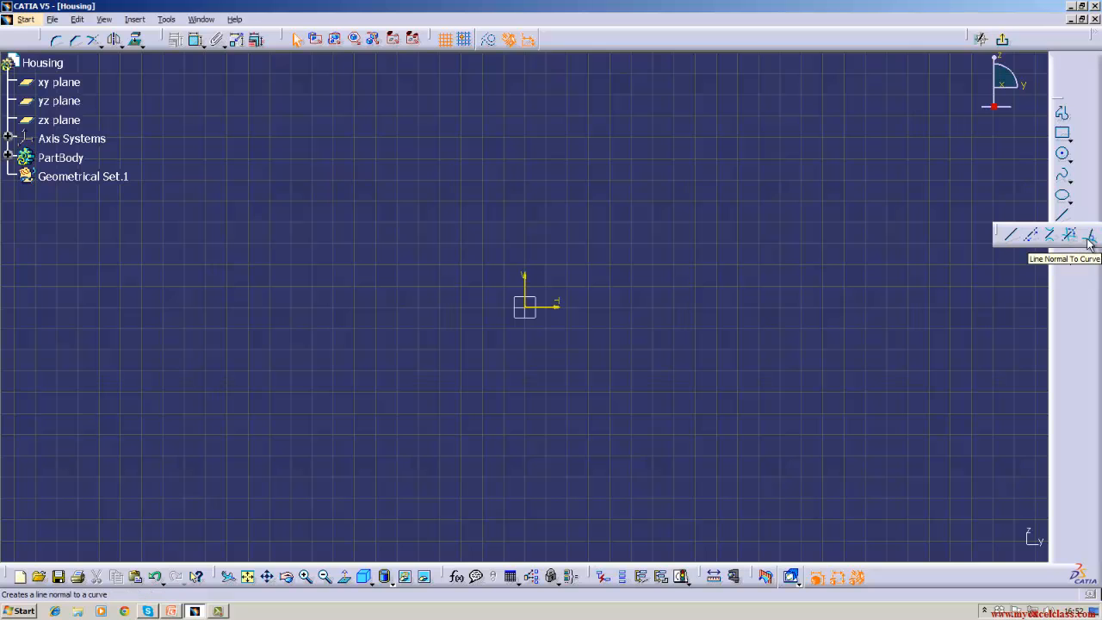
- Choose the Spline tool, then browse the circle variants on the Profile toolbar
click(1072, 181)
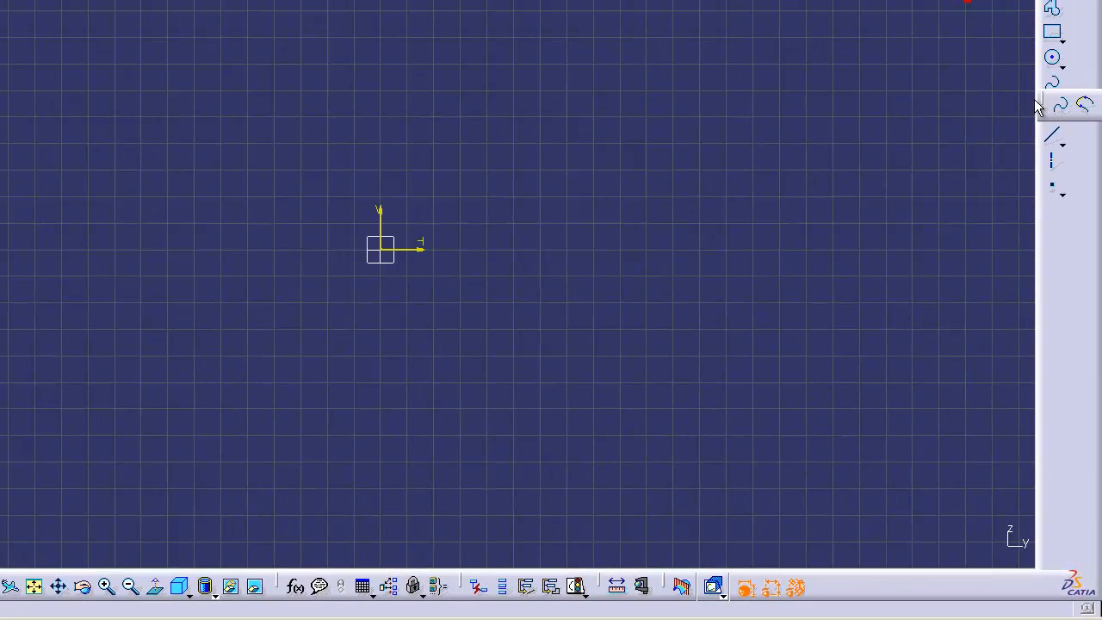
click(1060, 91)
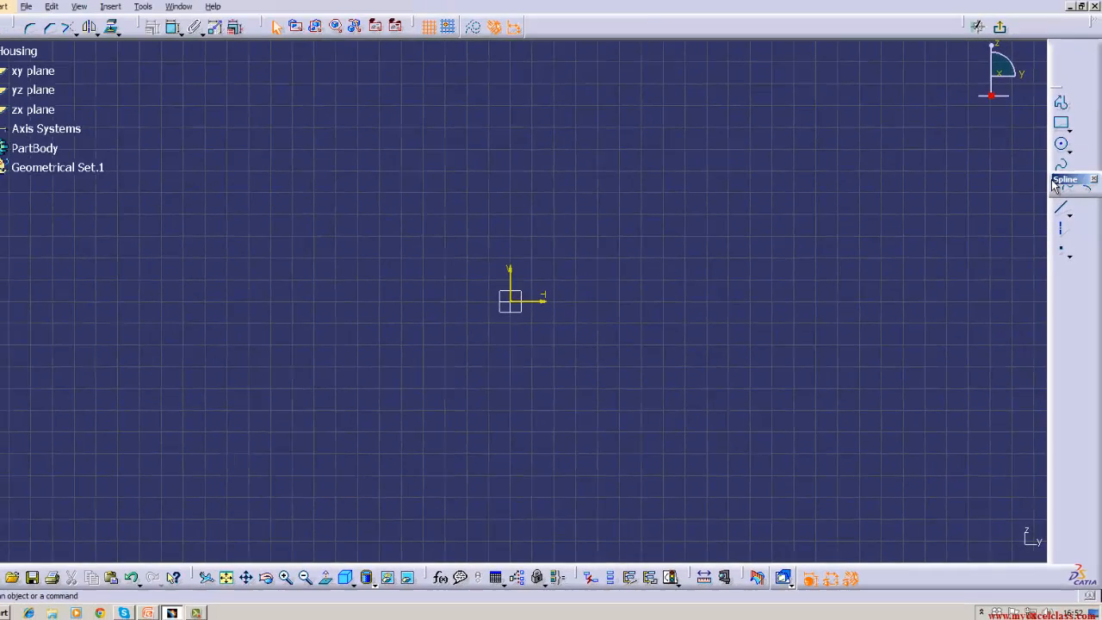
click(1066, 189)
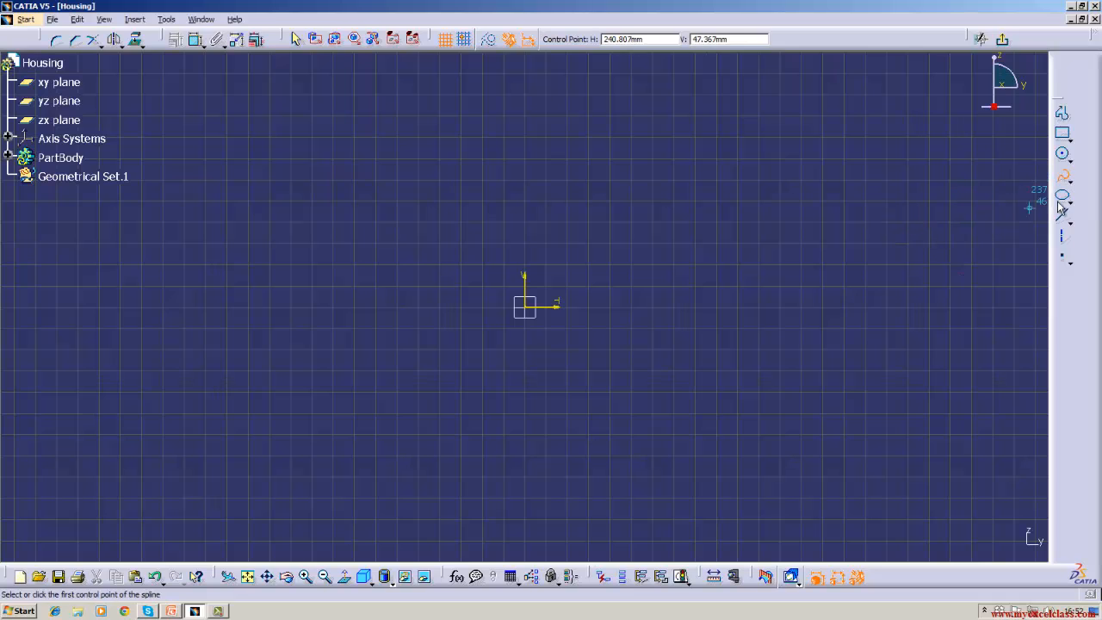
click(1070, 160)
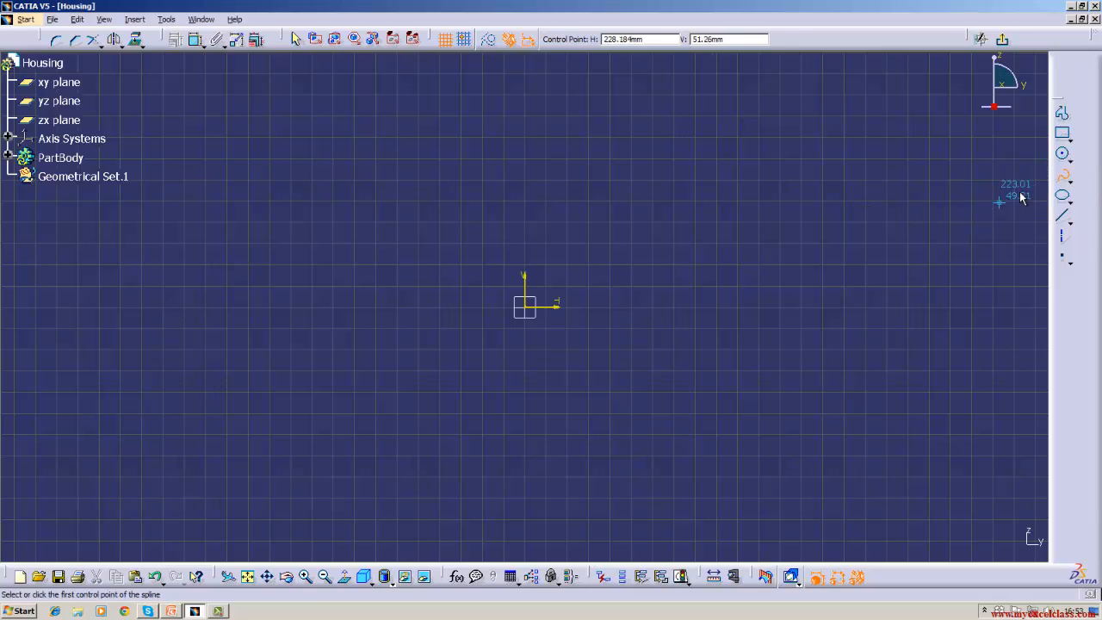
- Browse the rectangle profile variants, then pick Spline and cancel it with Esc
click(1072, 141)
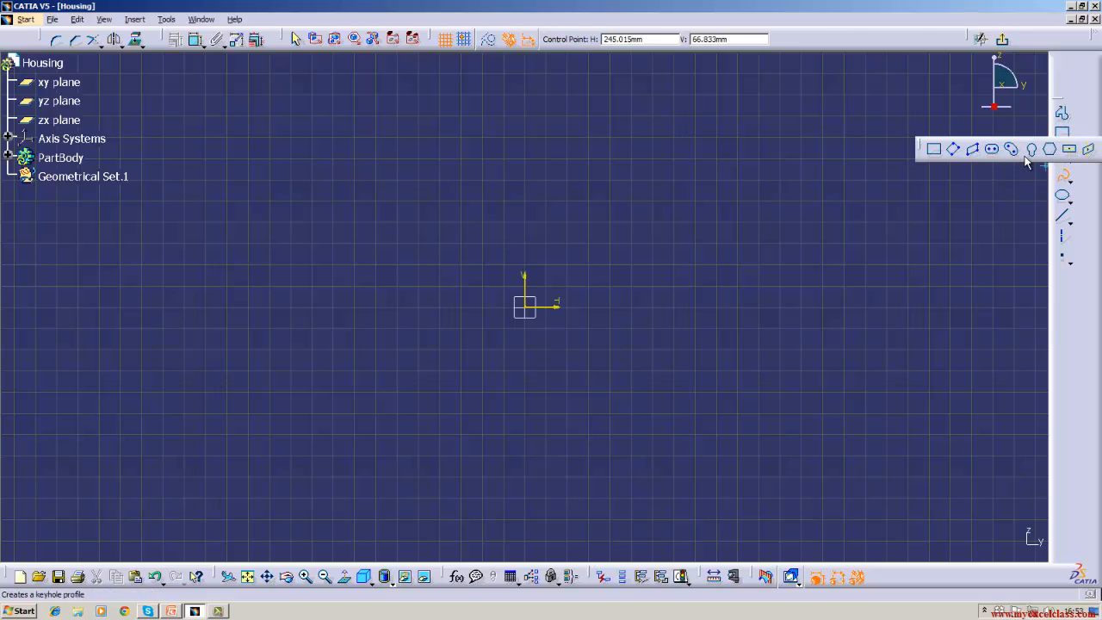
click(1071, 140)
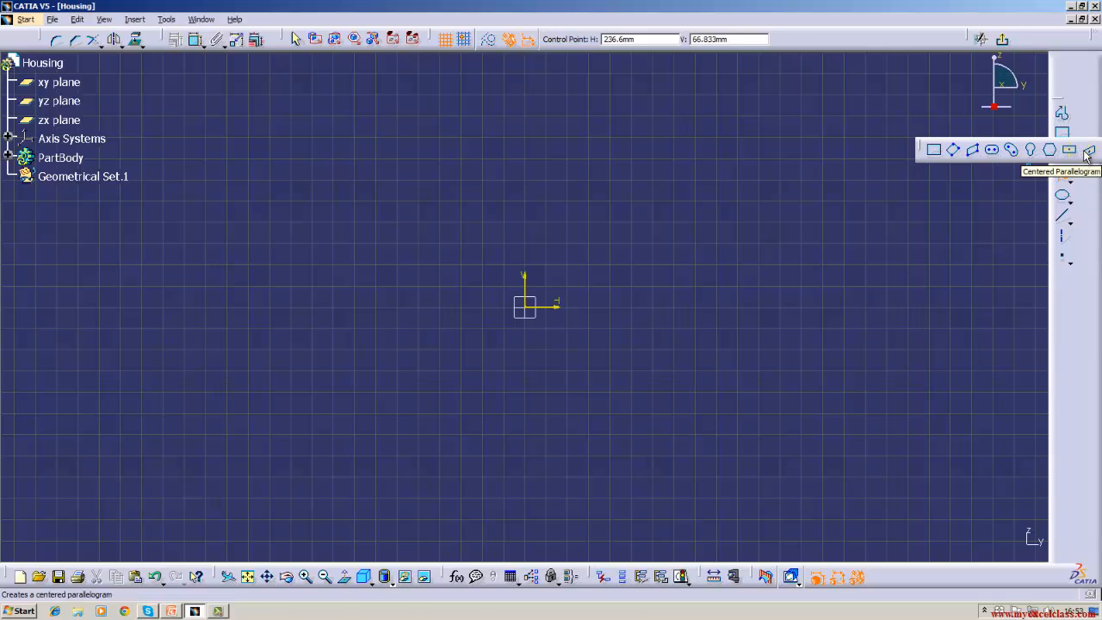
click(1063, 175)
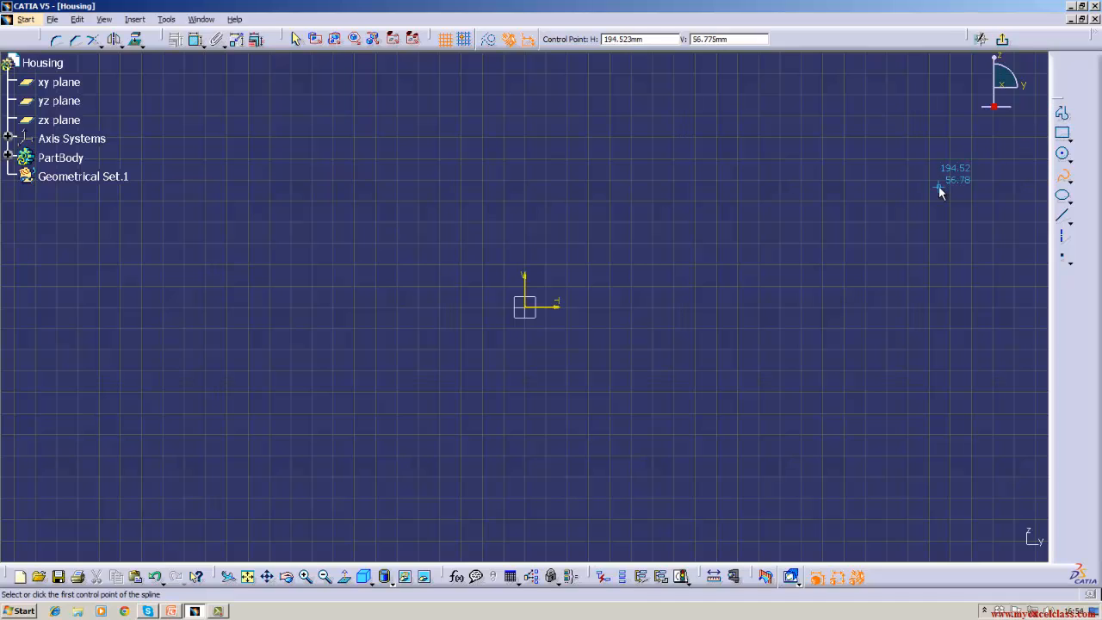
key(Escape)
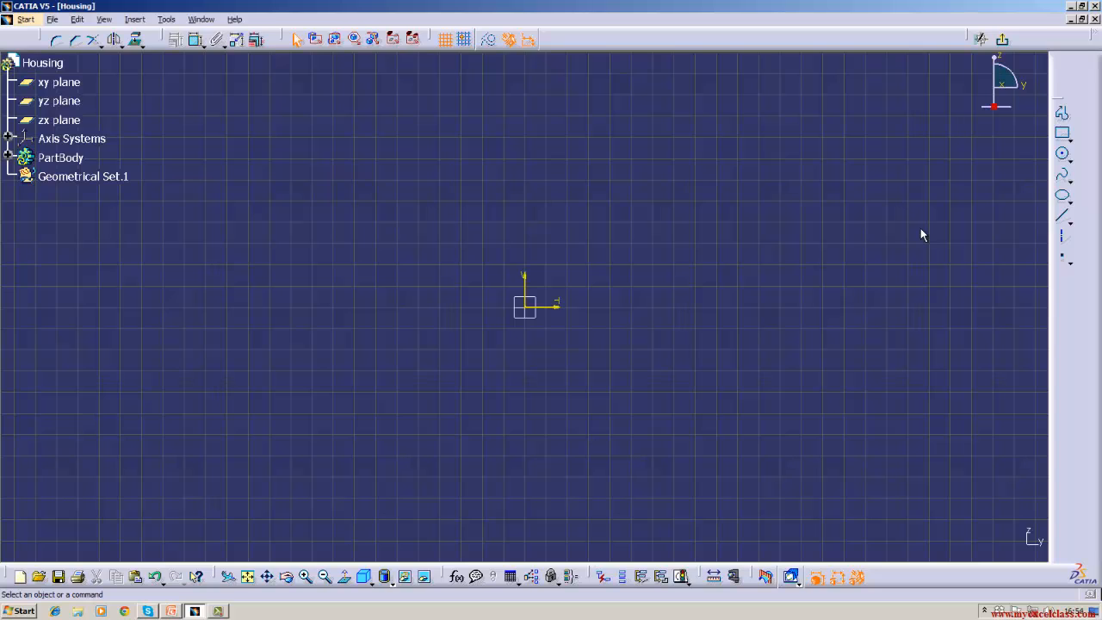
- Draw a horizontal line from the sketch origin out to the right
click(1063, 215)
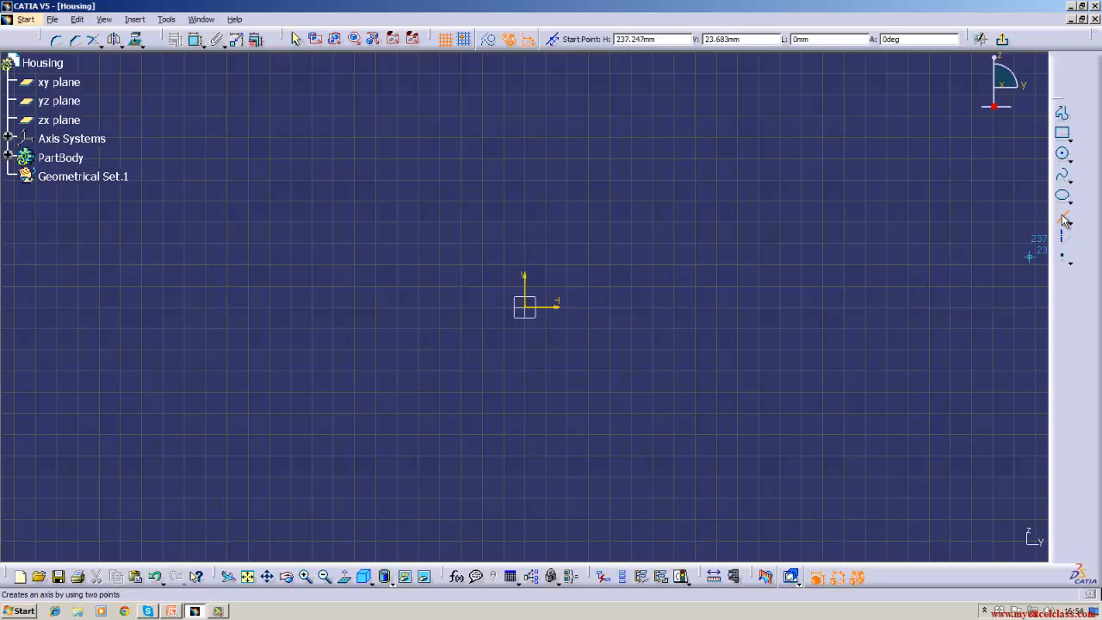
click(530, 306)
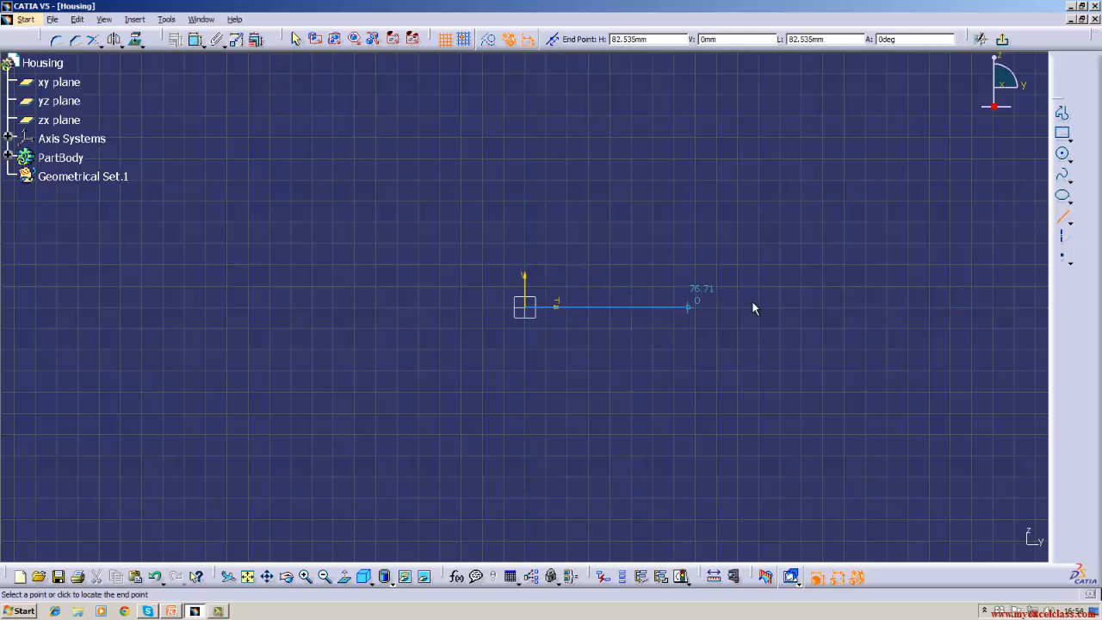
click(796, 306)
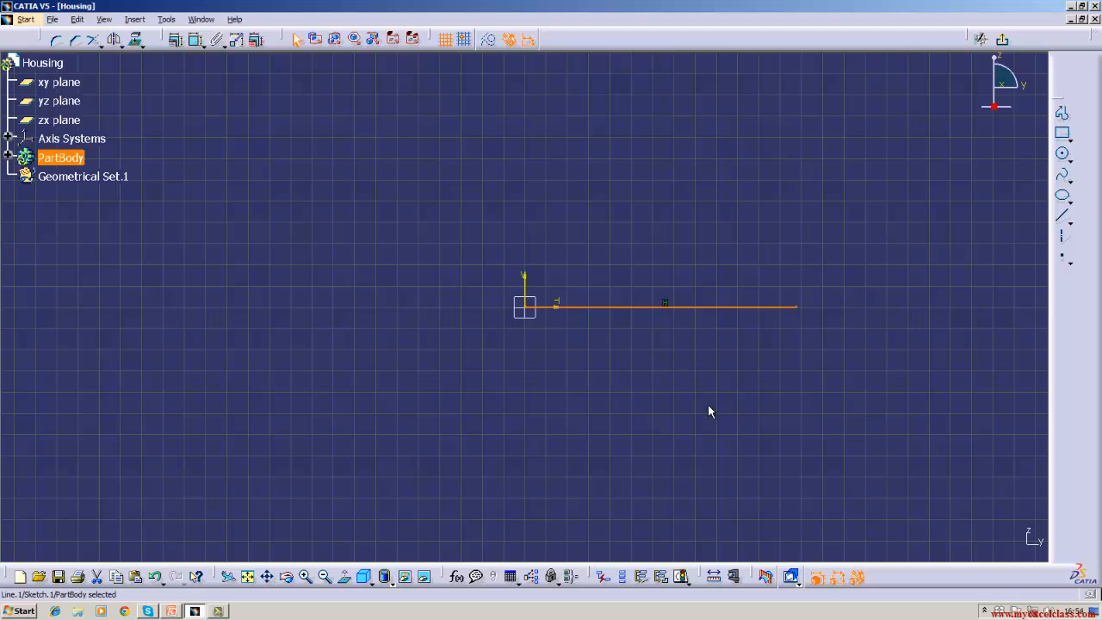
click(564, 479)
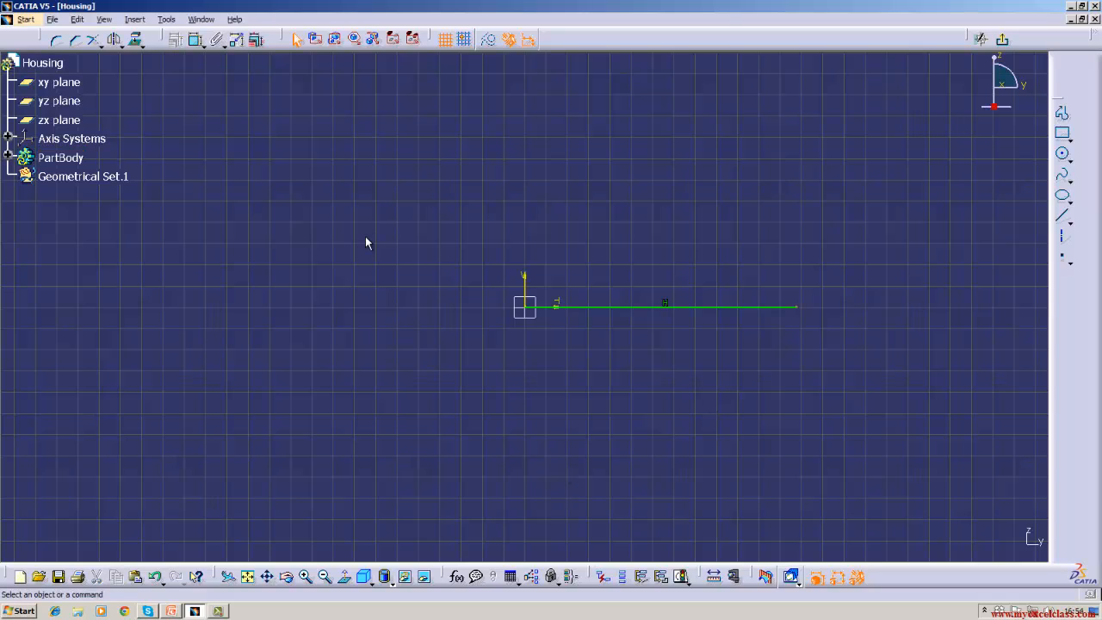
- Dimension the line and set its length to 100 mm
click(196, 40)
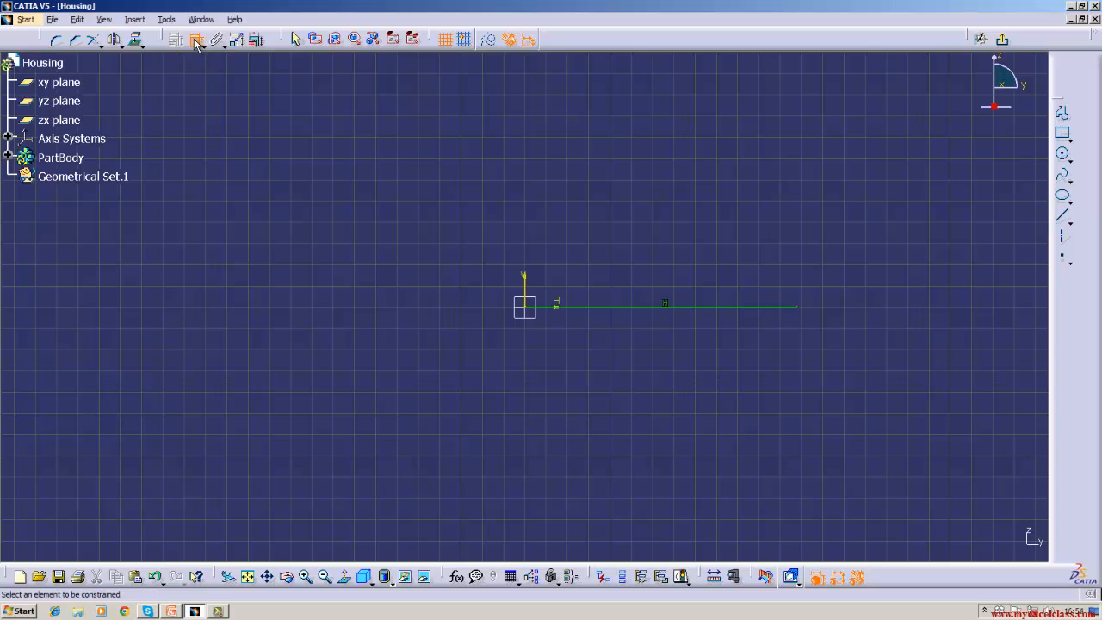
click(700, 308)
click(667, 357)
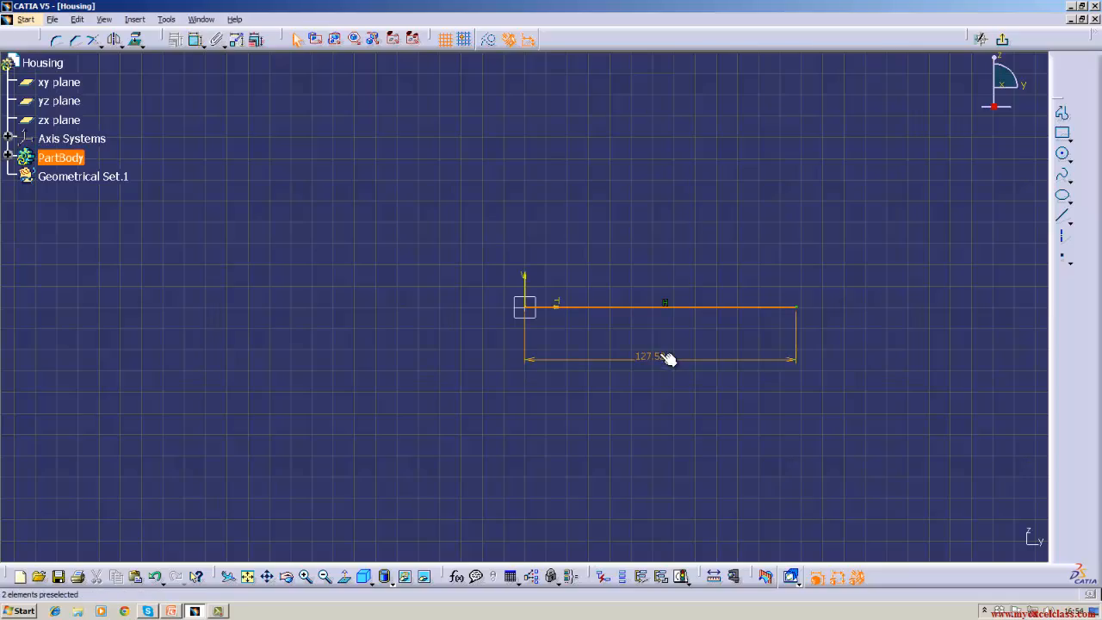
double_click(653, 358)
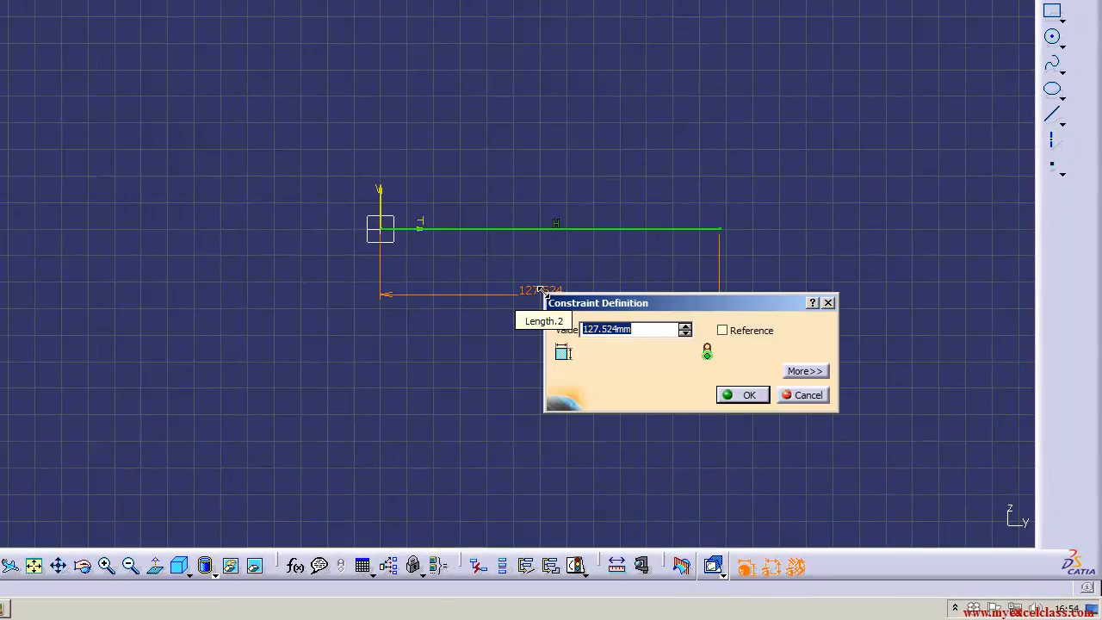
text(100)
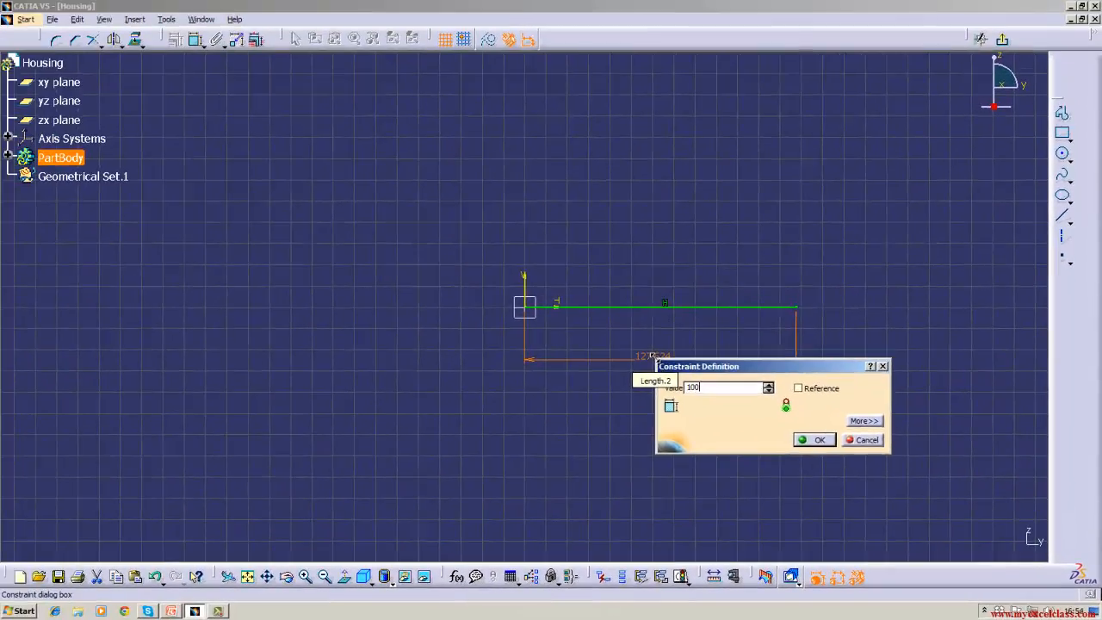
key(Return)
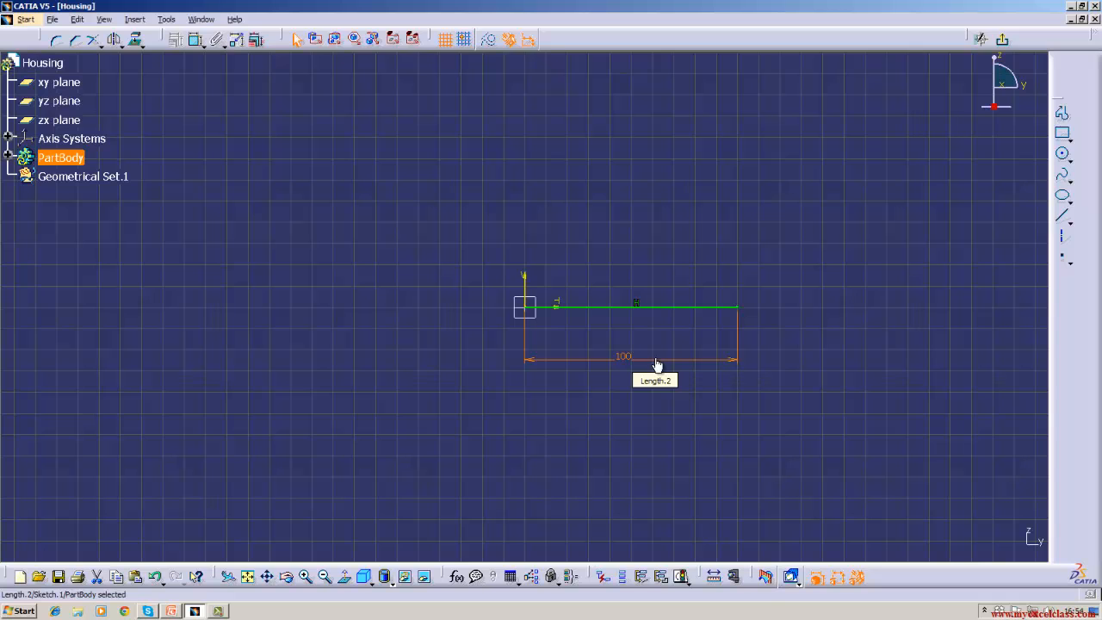
right_click(658, 307)
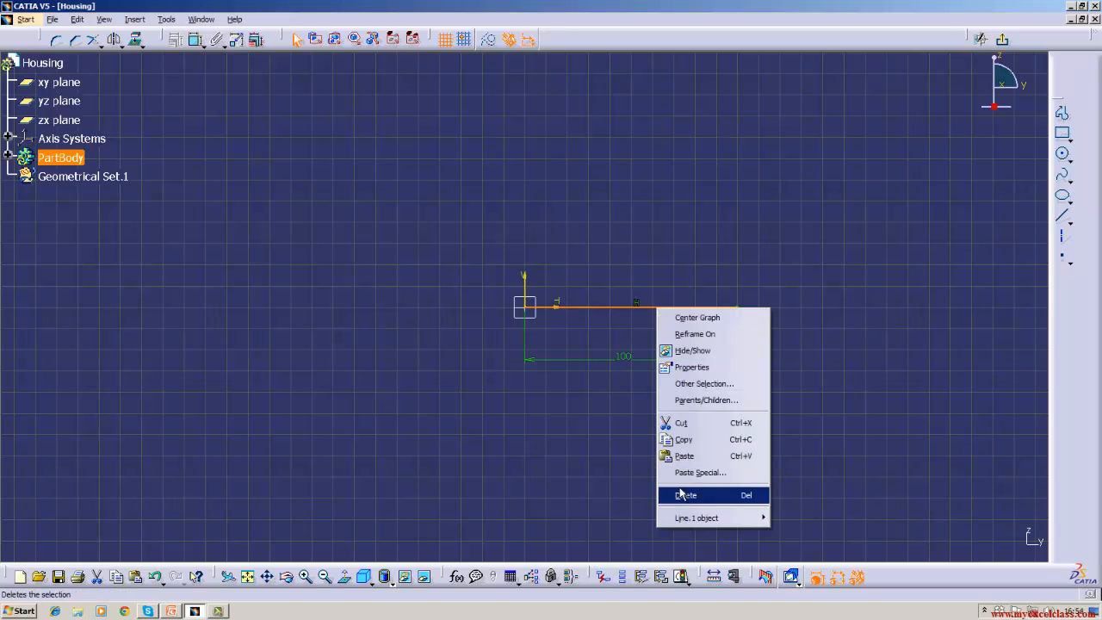
- Delete the dimensioned line and redraw a horizontal line from the origin
click(681, 494)
click(1063, 216)
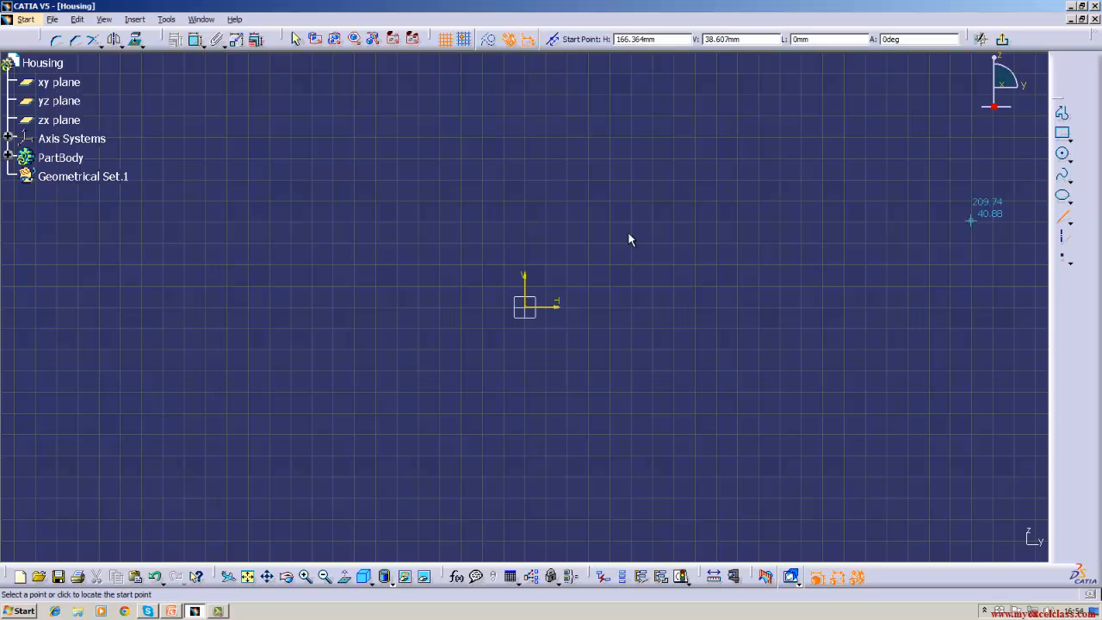
click(526, 308)
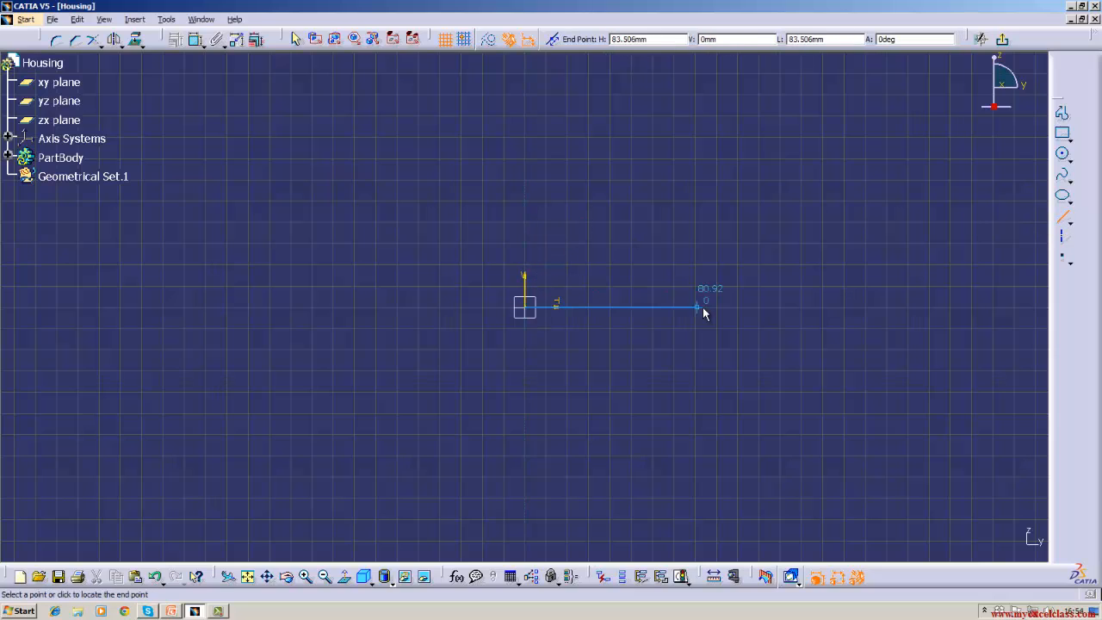
click(703, 307)
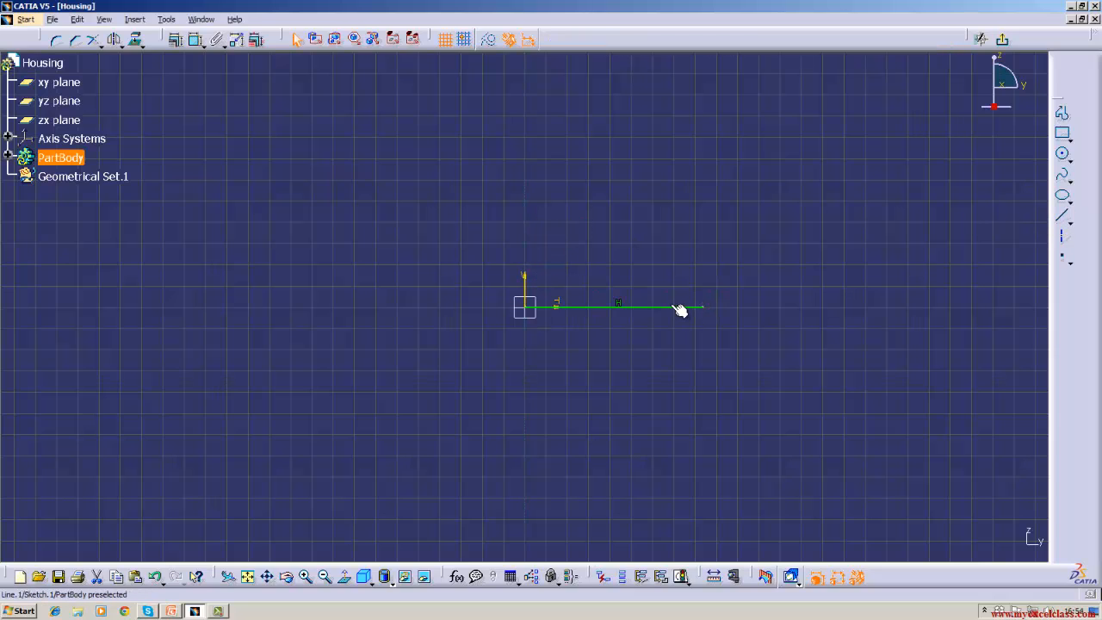
- Set the line's second end point H coordinate to 100 mm in Line Definition
double_click(677, 307)
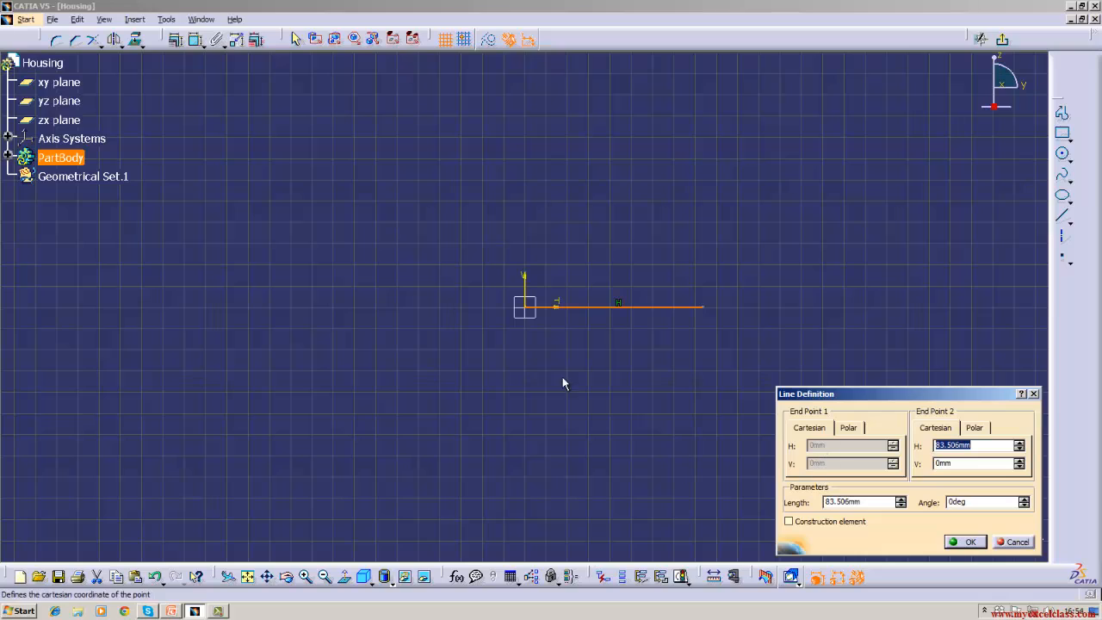
click(984, 449)
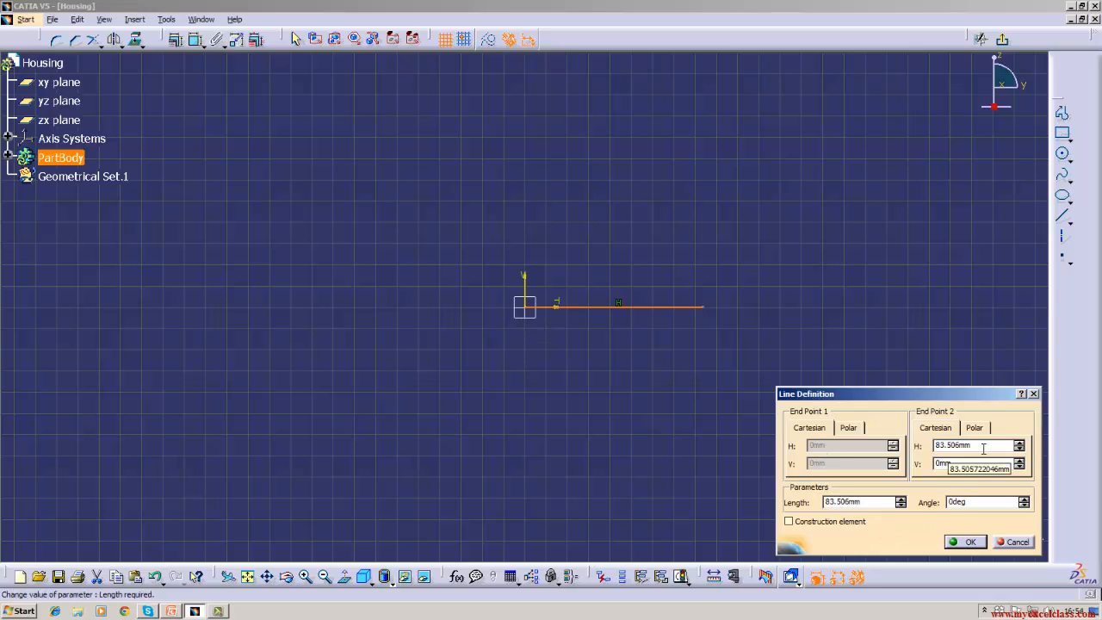
key(BackSpace)
key(BackSpace)
key(BackSpace)
key(BackSpace)
key(BackSpace)
key(BackSpace)
key(BackSpace)
key(BackSpace)
text(100)
click(981, 464)
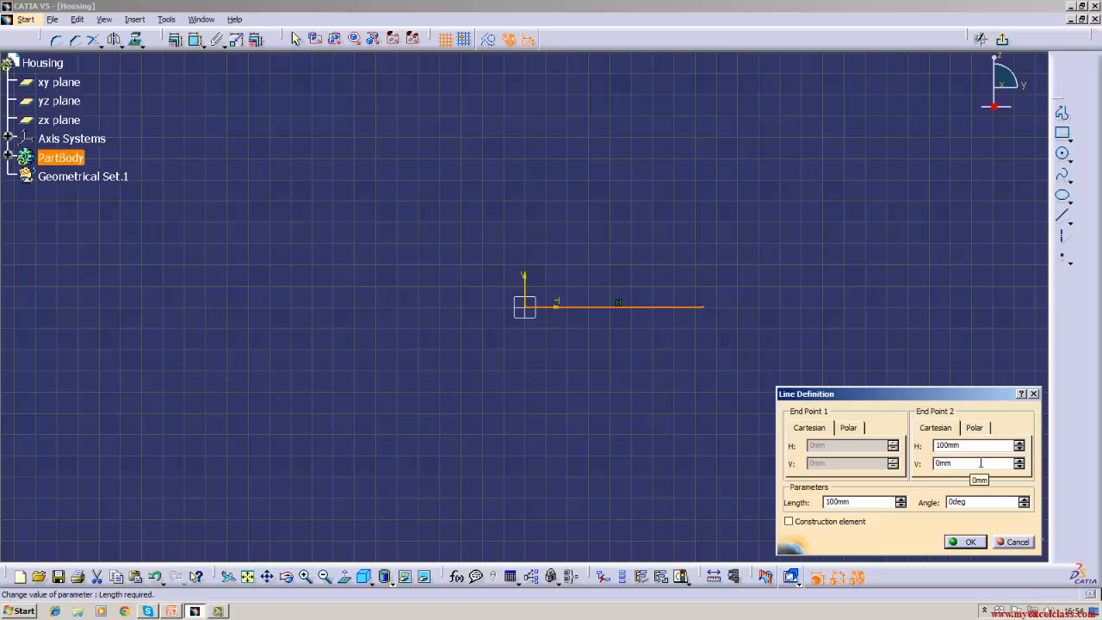
- Close Line Definition, dimension the line, and change its length to 200 mm
click(950, 543)
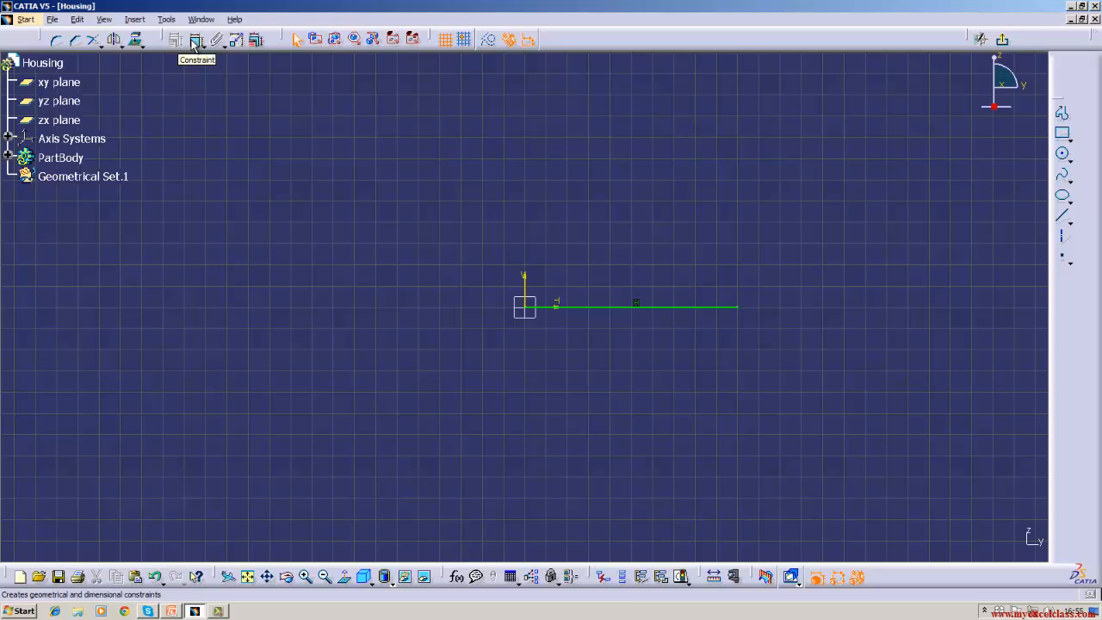
click(193, 41)
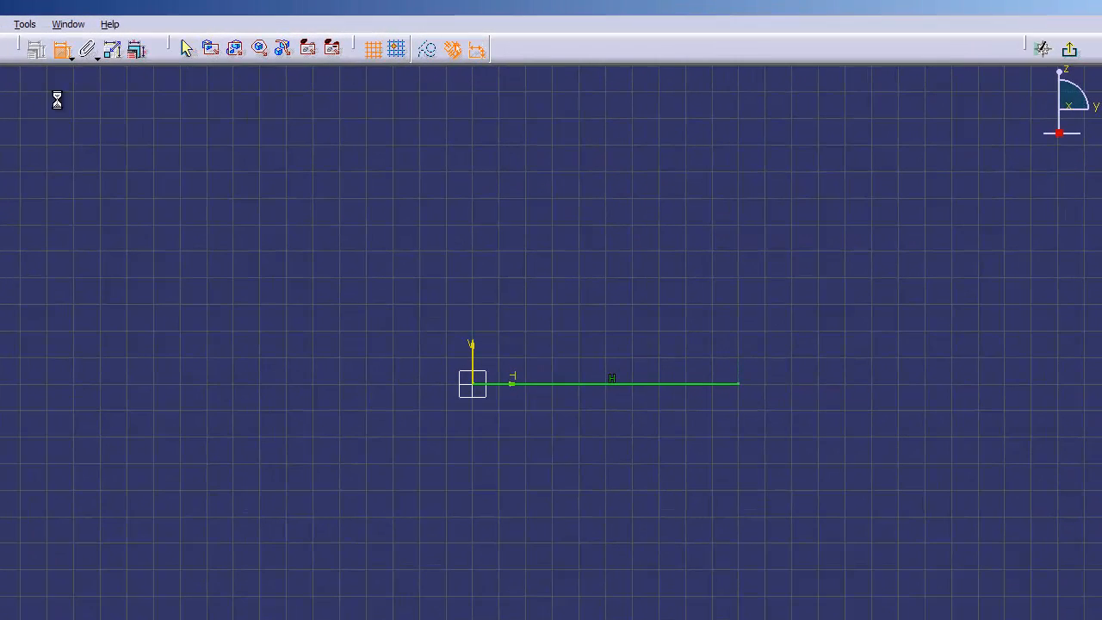
click(611, 384)
click(608, 449)
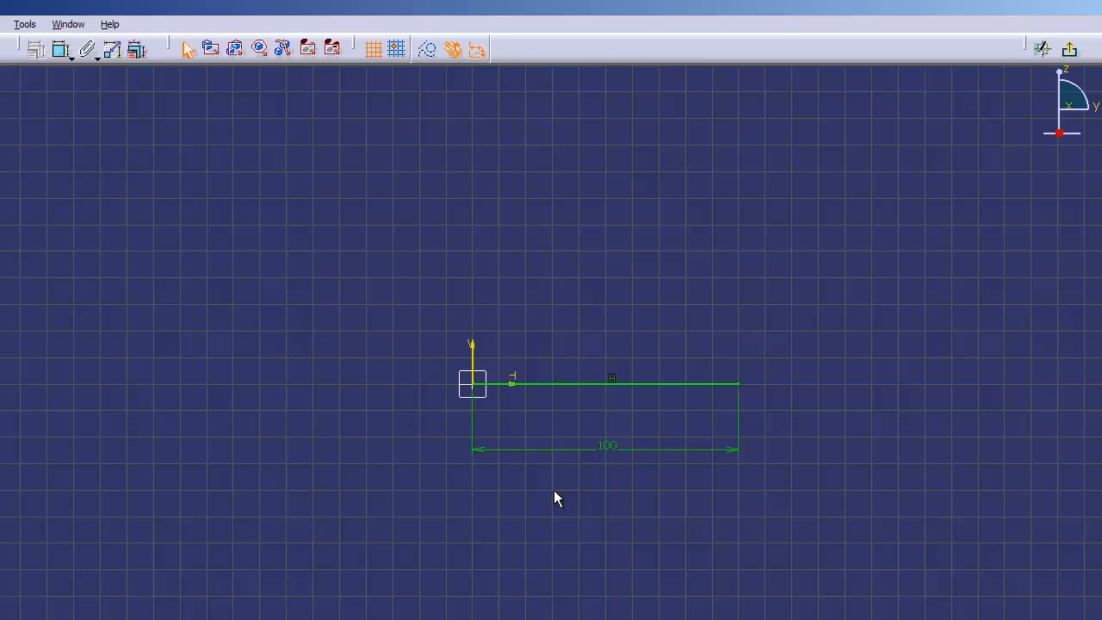
double_click(602, 446)
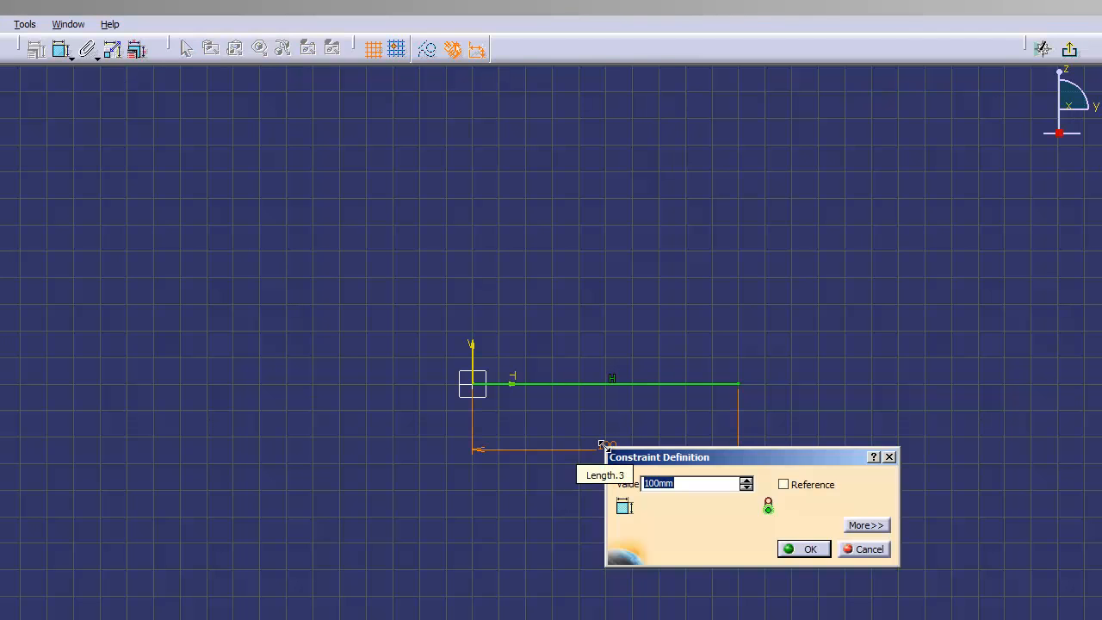
text(200)
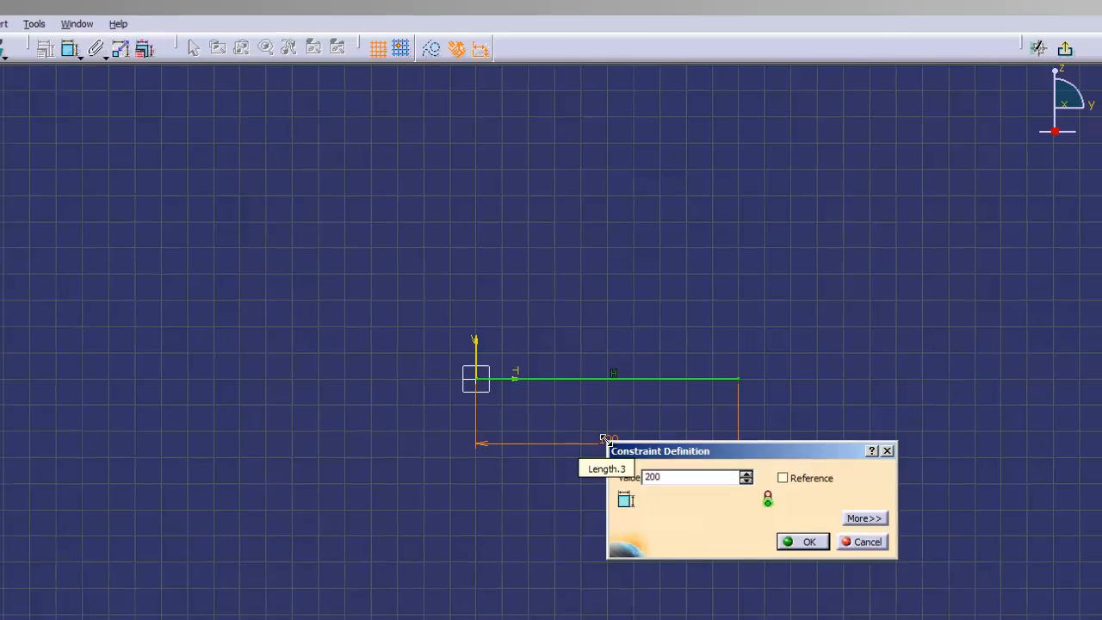
key(Return)
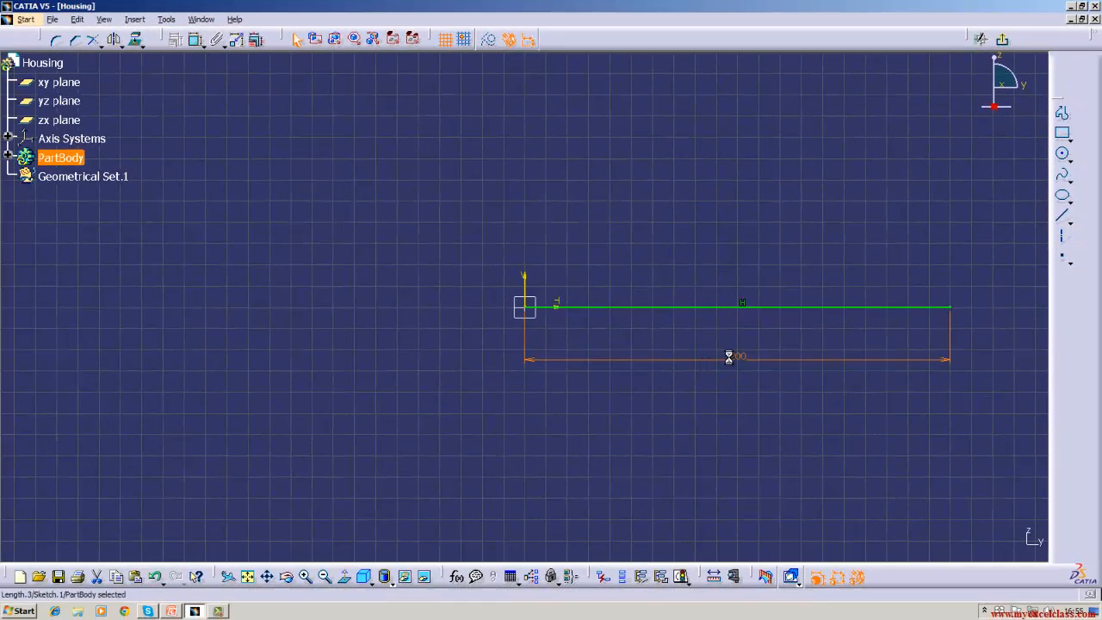
- Change the length dimension back to 100 mm, then delete that dimension
double_click(726, 397)
key(BackSpace)
text(100)
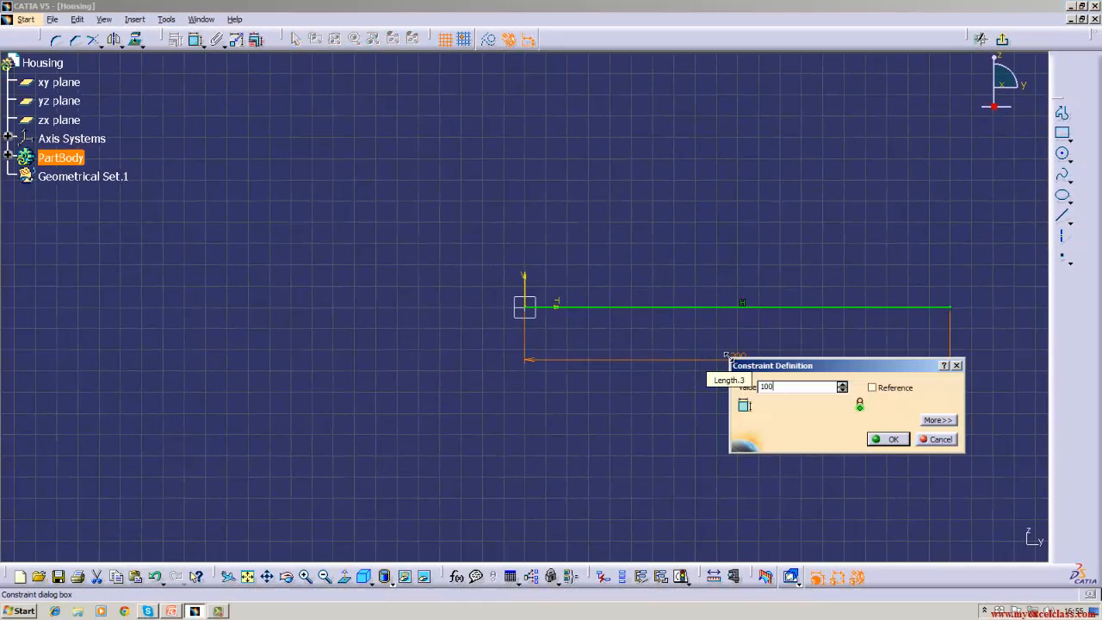
key(Return)
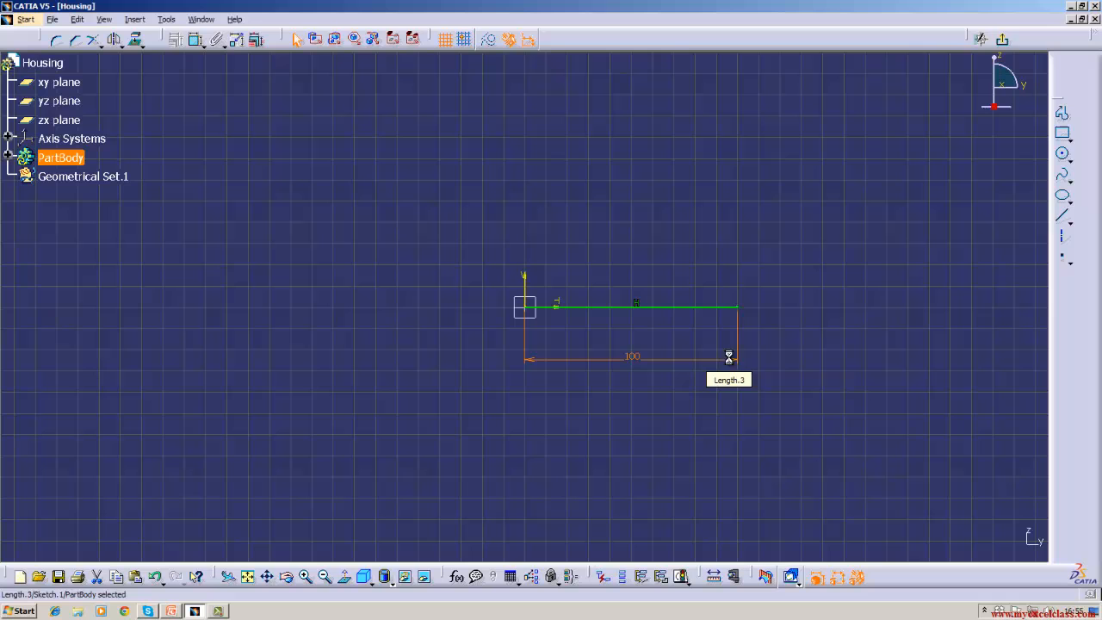
right_click(646, 363)
click(661, 545)
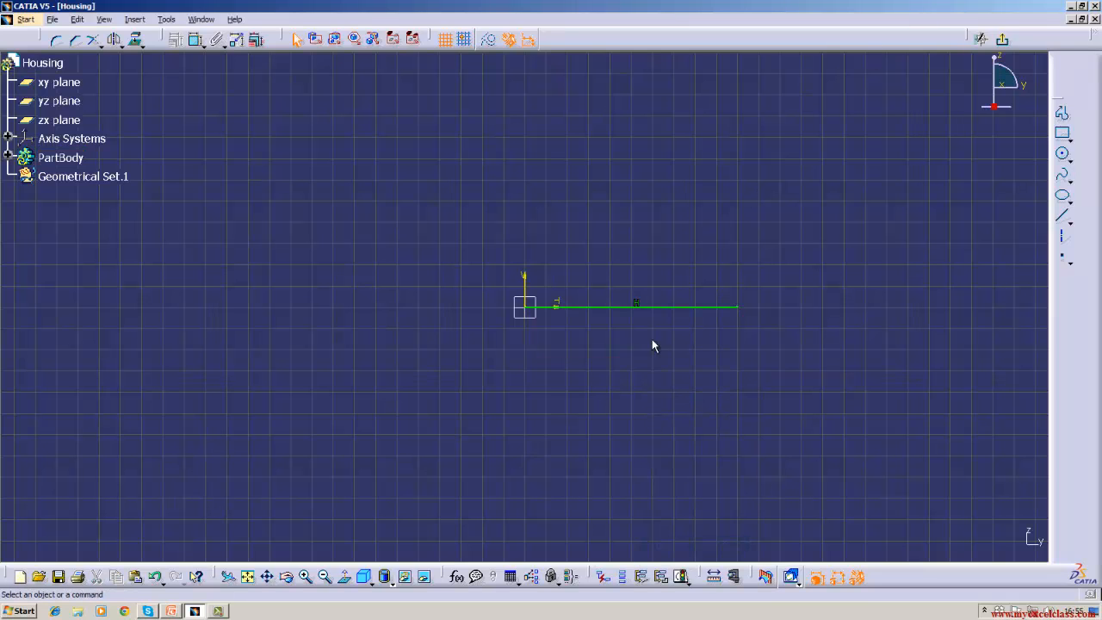
- Set the line's end point H coordinate to 200 mm in Line Definition
double_click(649, 307)
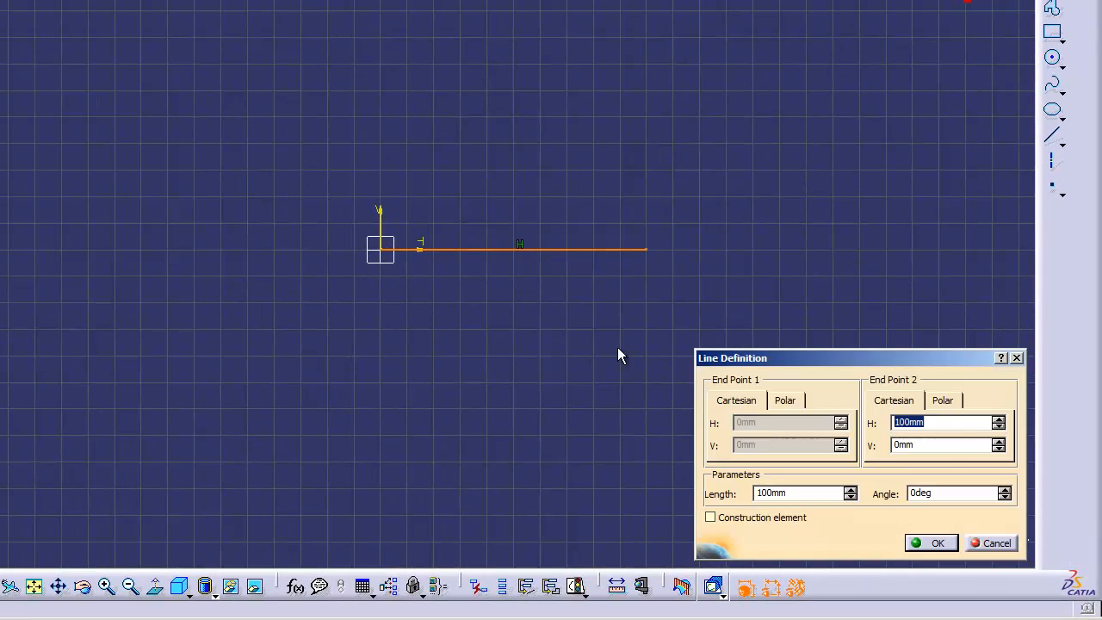
click(948, 421)
key(BackSpace)
key(BackSpace)
key(BackSpace)
key(BackSpace)
key(BackSpace)
text(200)
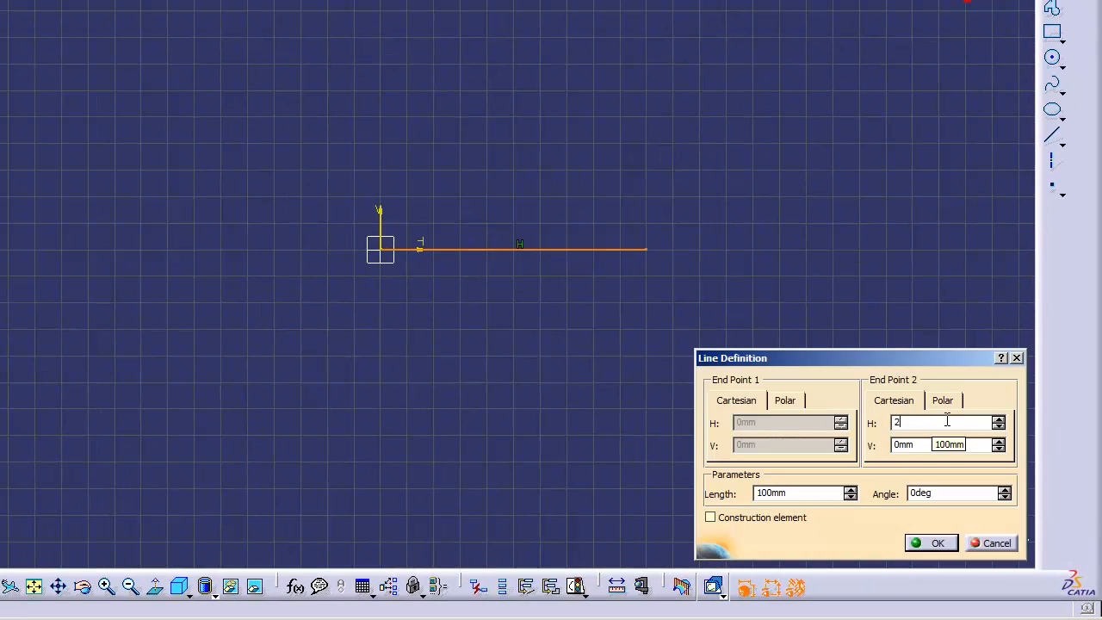
key(Return)
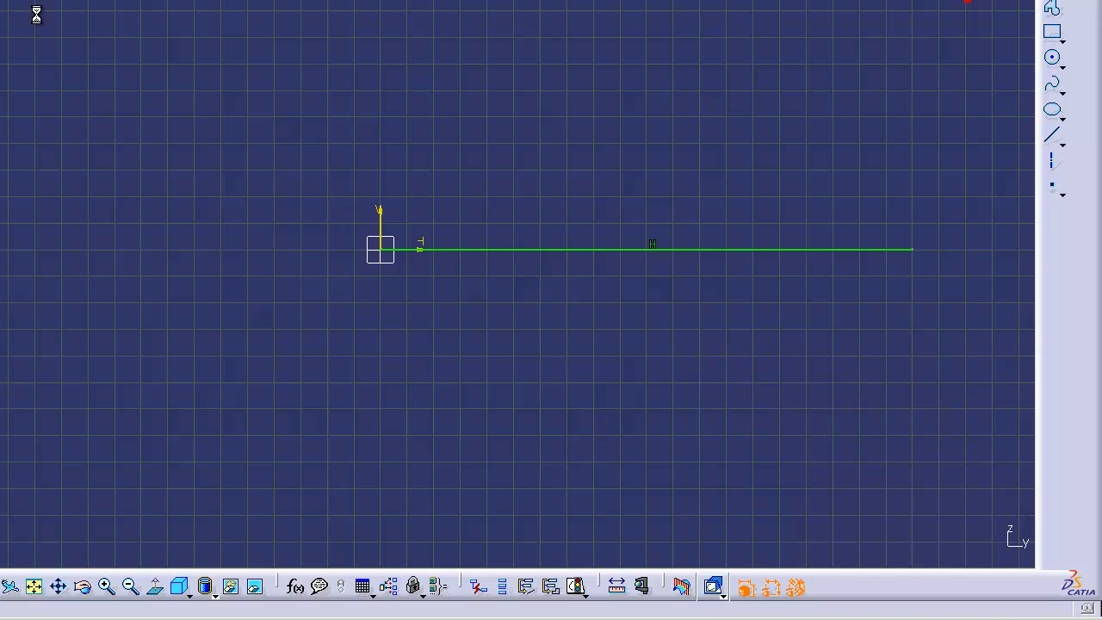
- Re-dimension the line and set its length to 100 mm
click(572, 255)
click(558, 371)
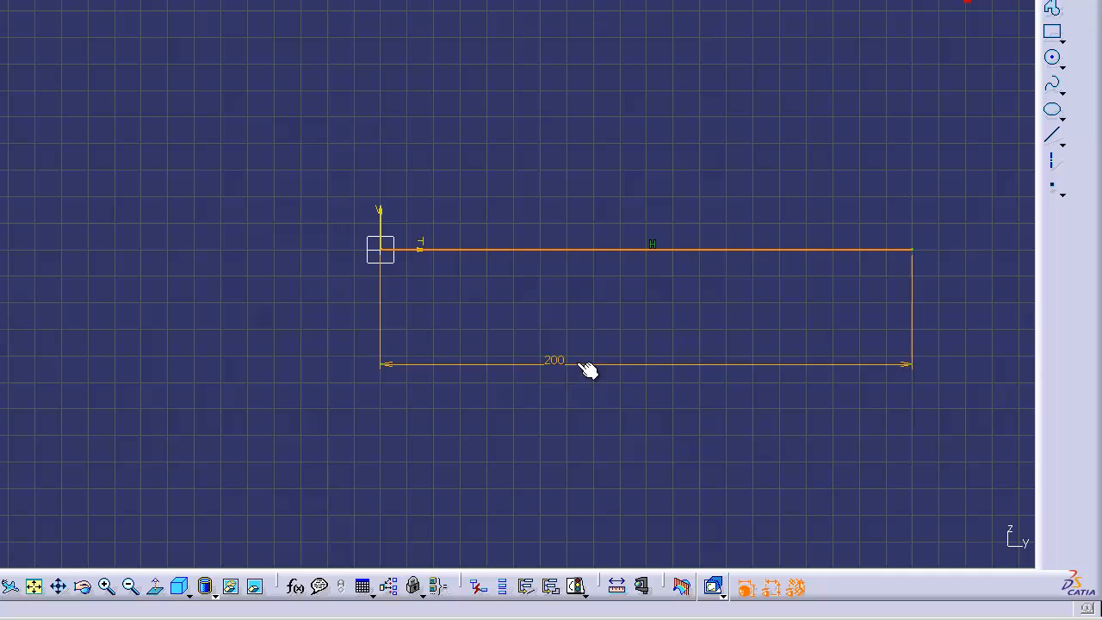
double_click(548, 363)
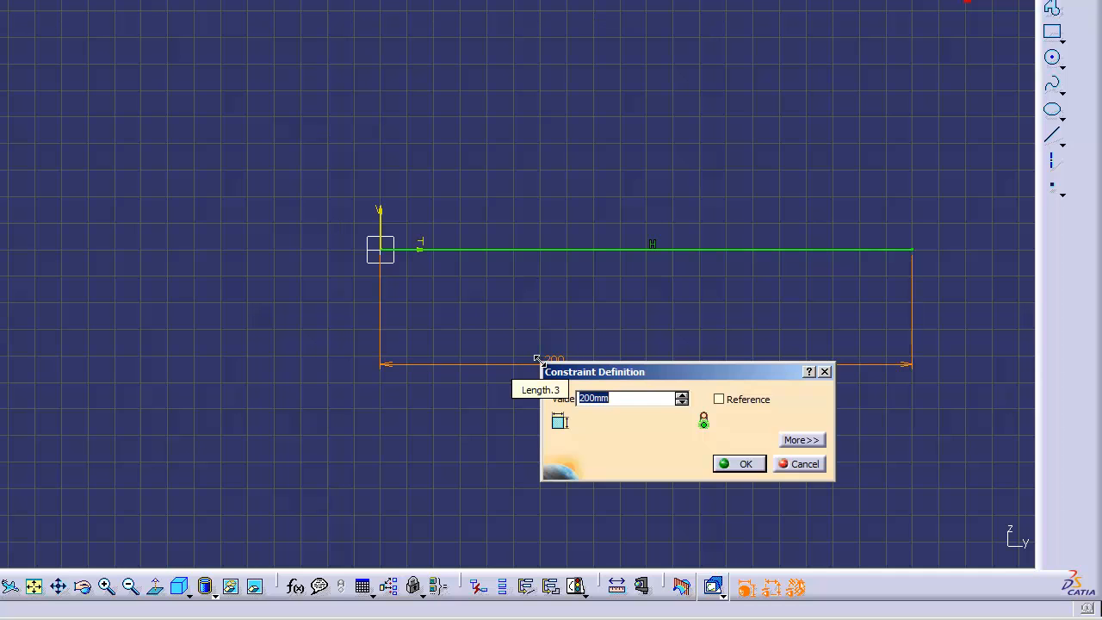
text(100)
key(Return)
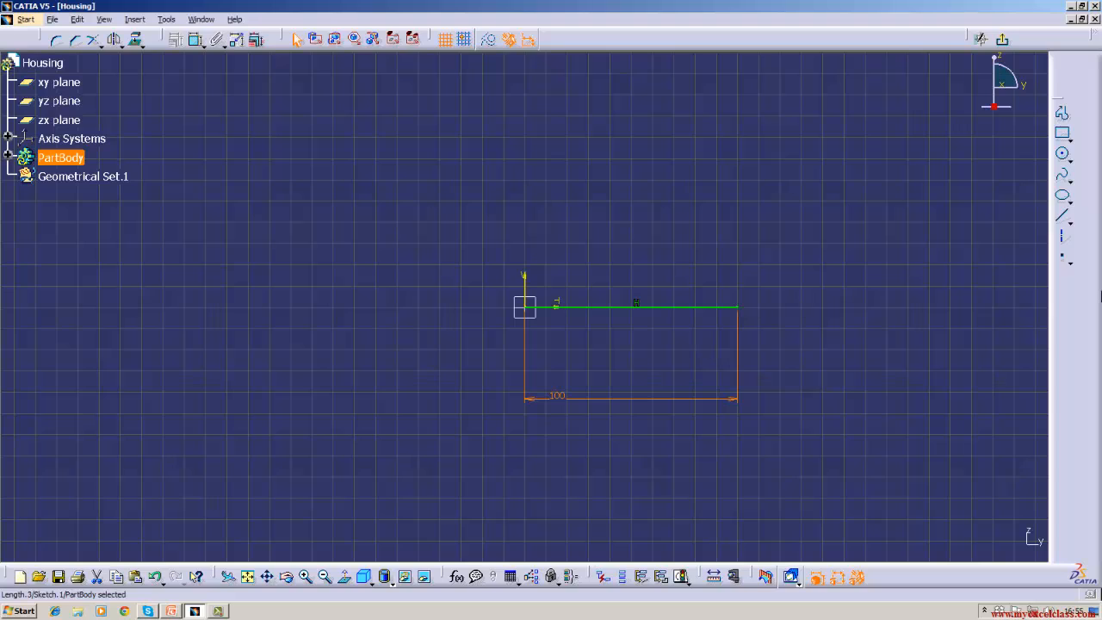
- Draw a vertical line up from the base line's right end, dimensioned to 50 mm
click(1062, 221)
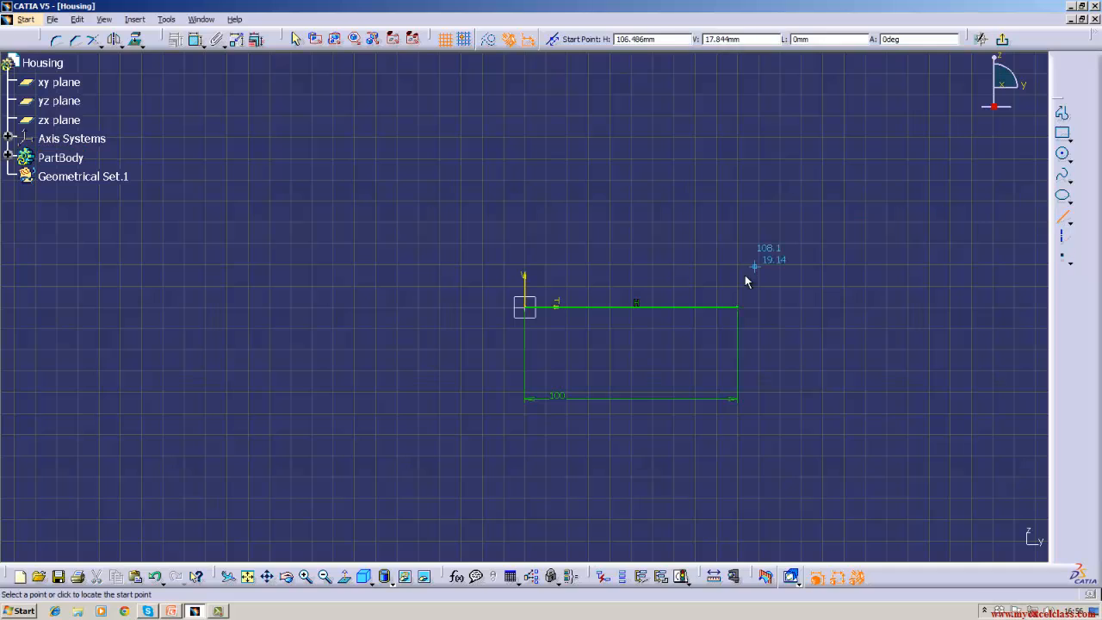
click(738, 308)
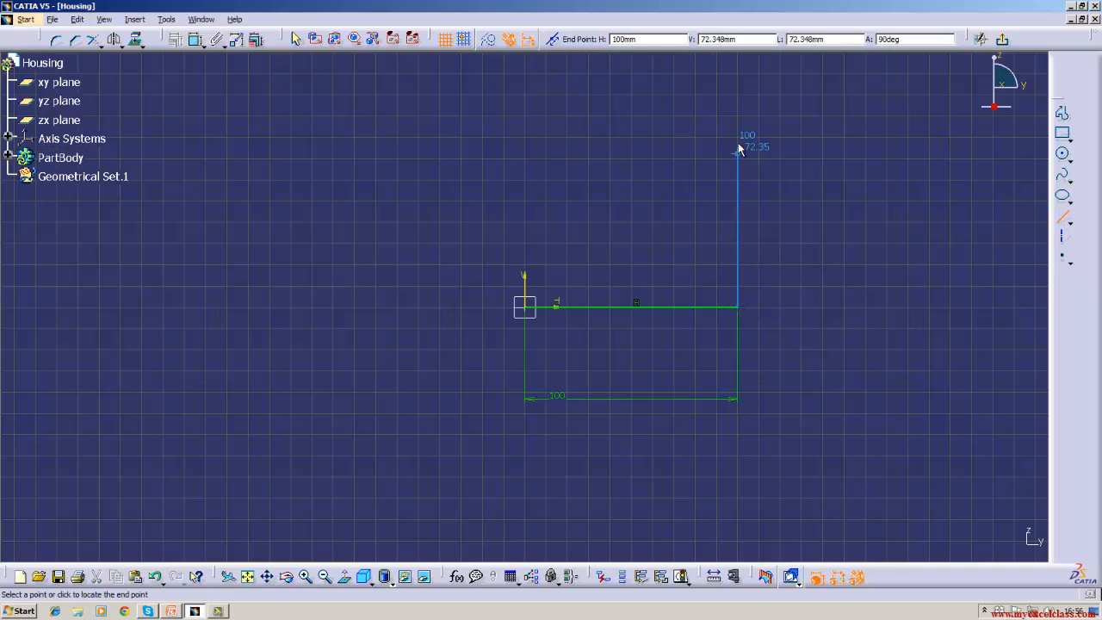
click(738, 137)
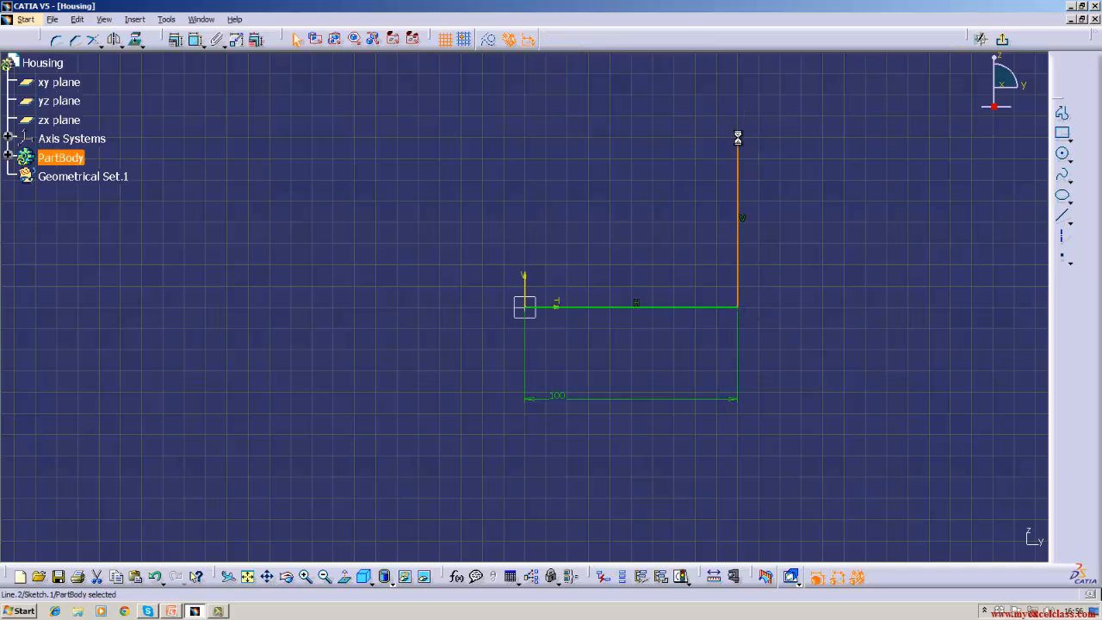
click(196, 39)
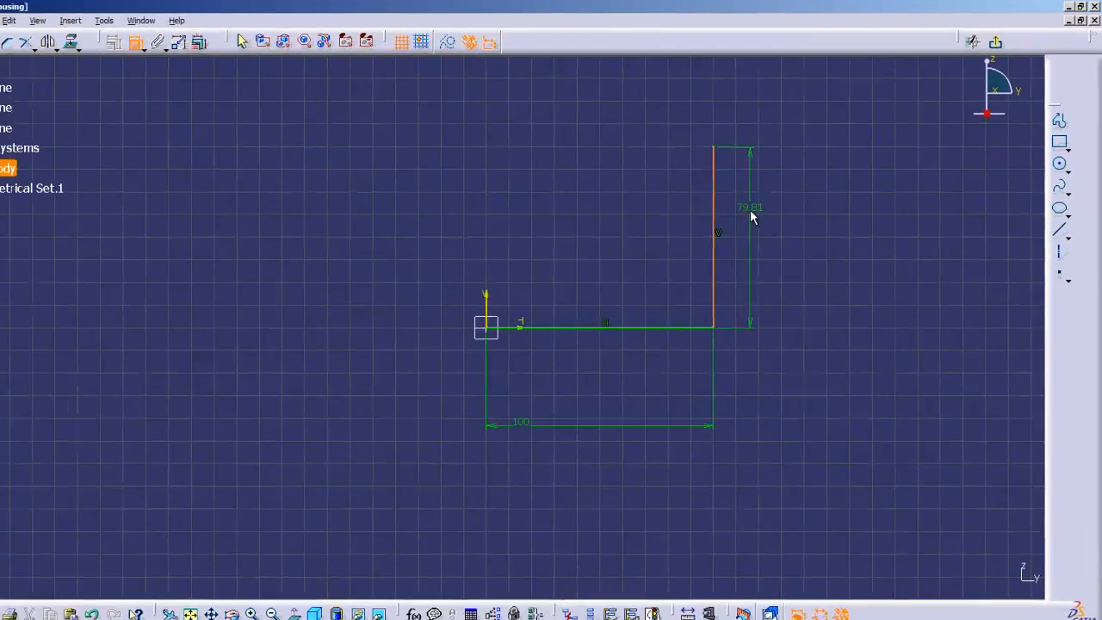
click(774, 196)
double_click(775, 195)
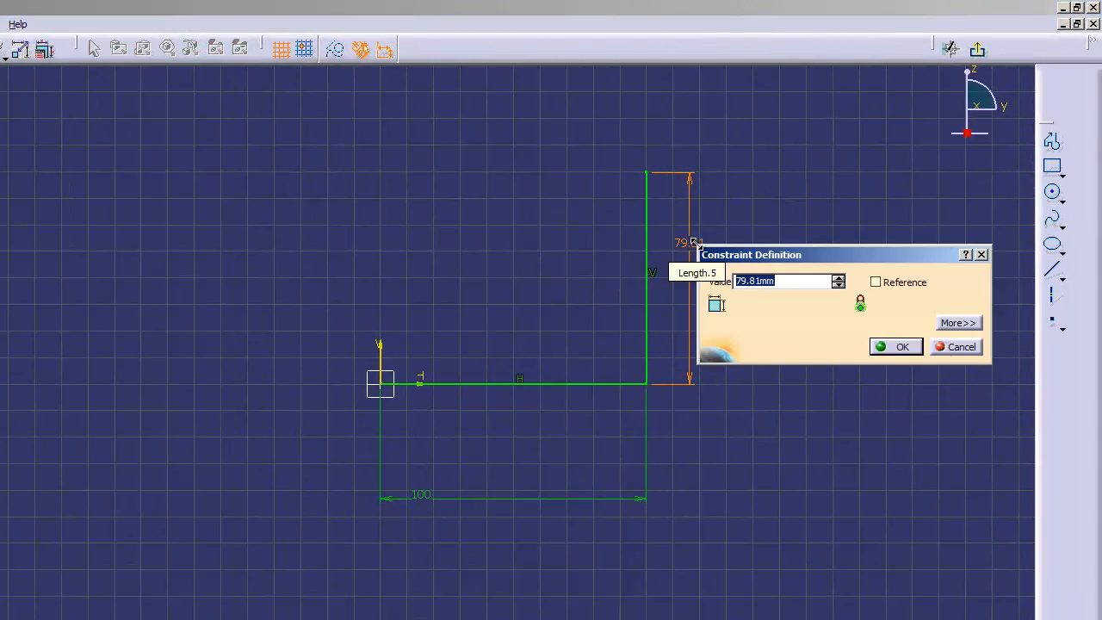
text(50)
key(Return)
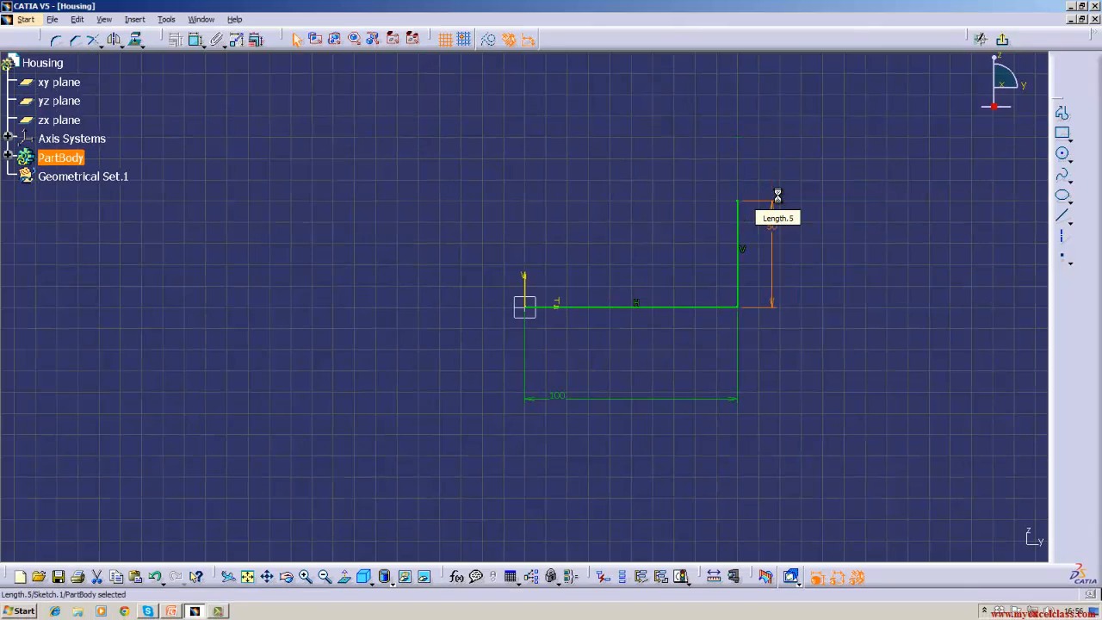
- Draw the top and left lines closing the rectangle at the origin, then select the left edge
click(1064, 216)
click(741, 205)
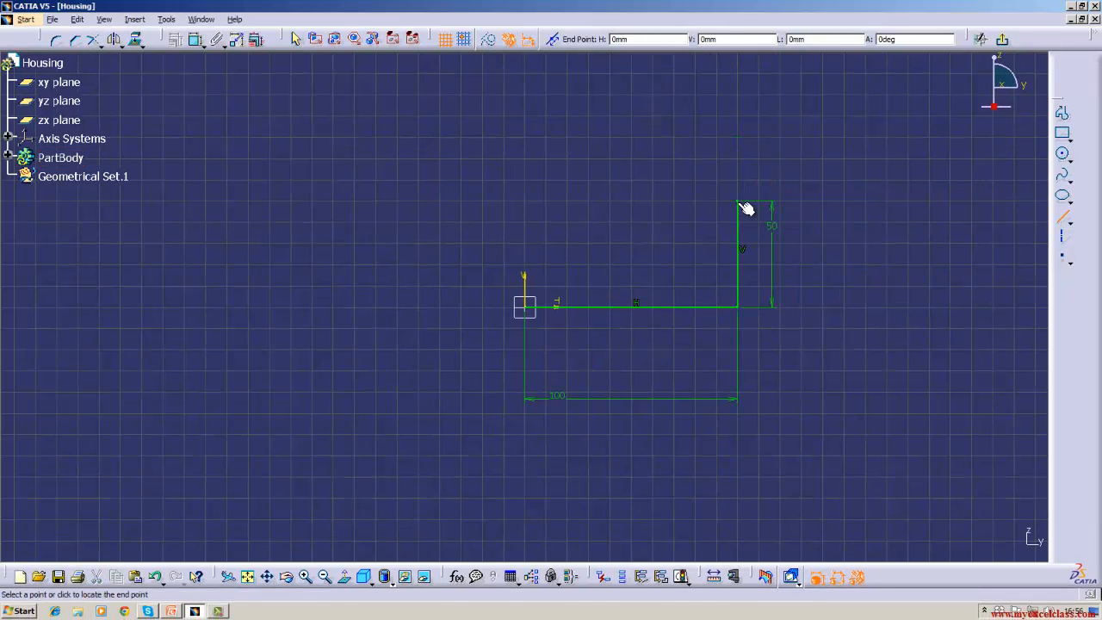
click(524, 204)
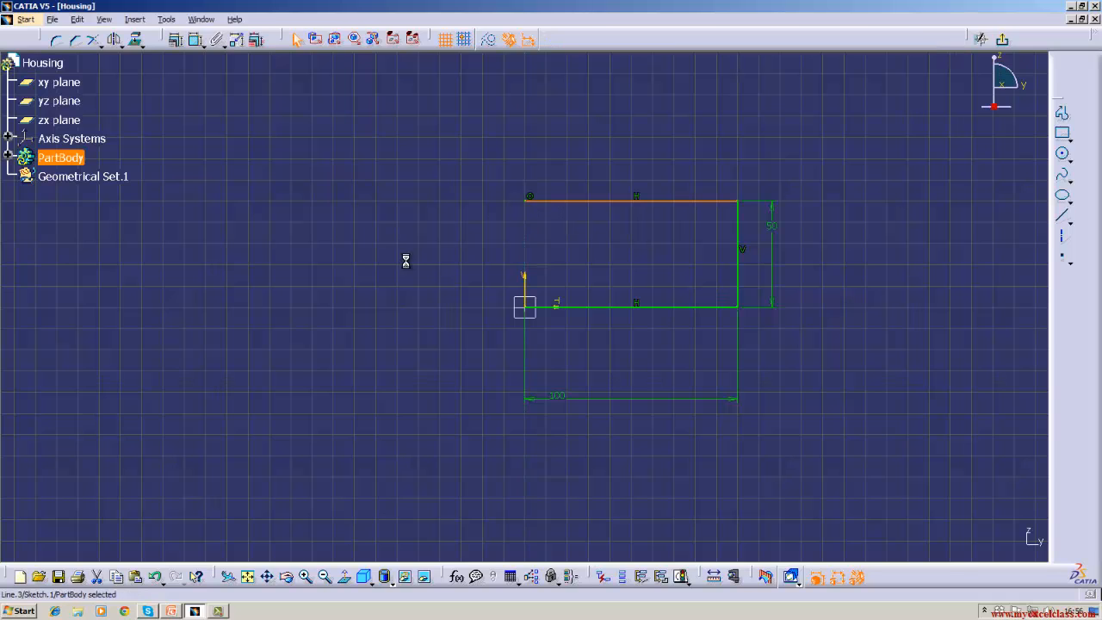
click(334, 291)
click(1063, 216)
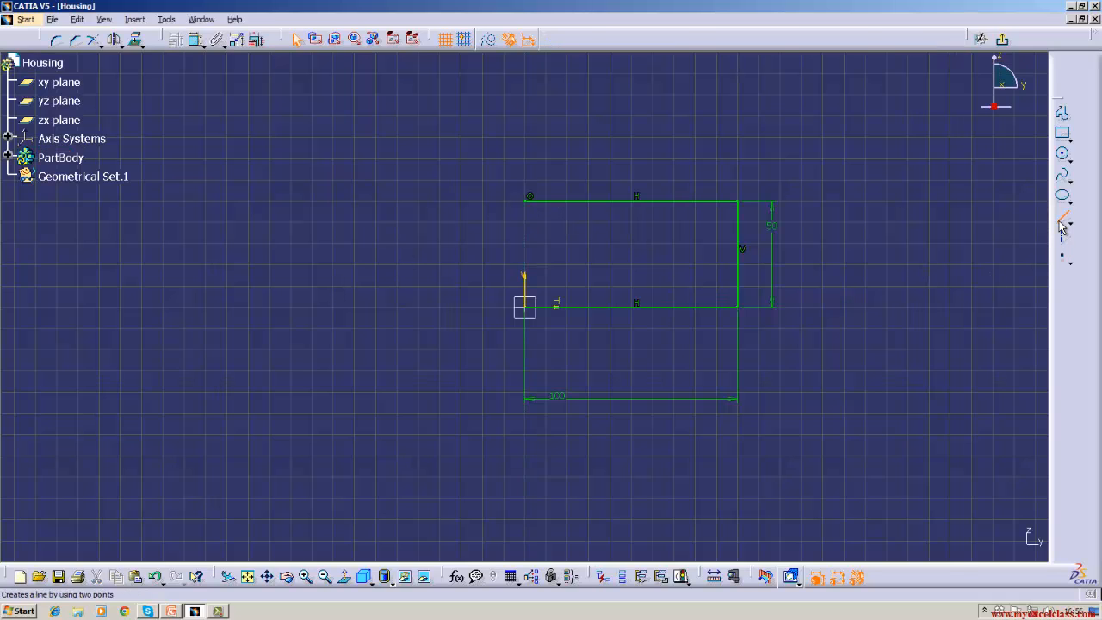
click(525, 203)
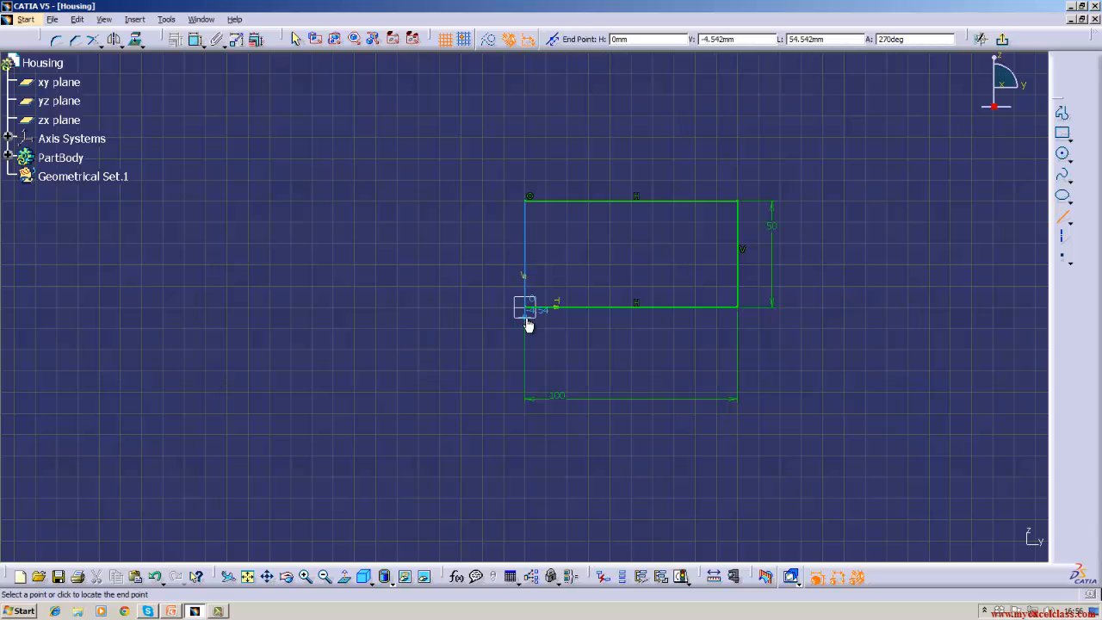
click(529, 308)
click(284, 372)
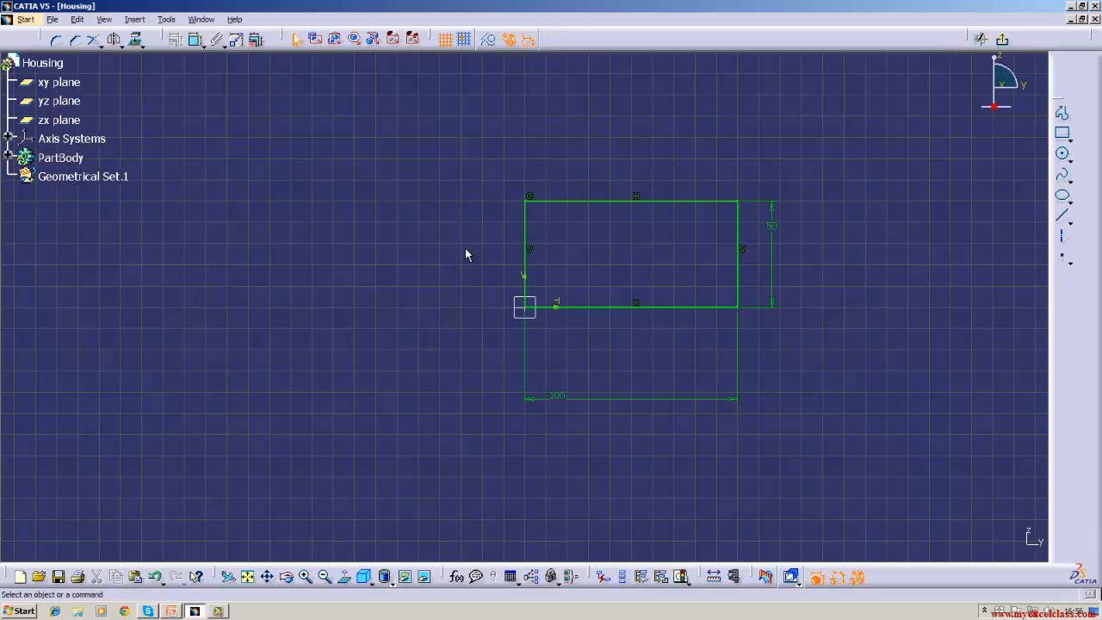
click(526, 237)
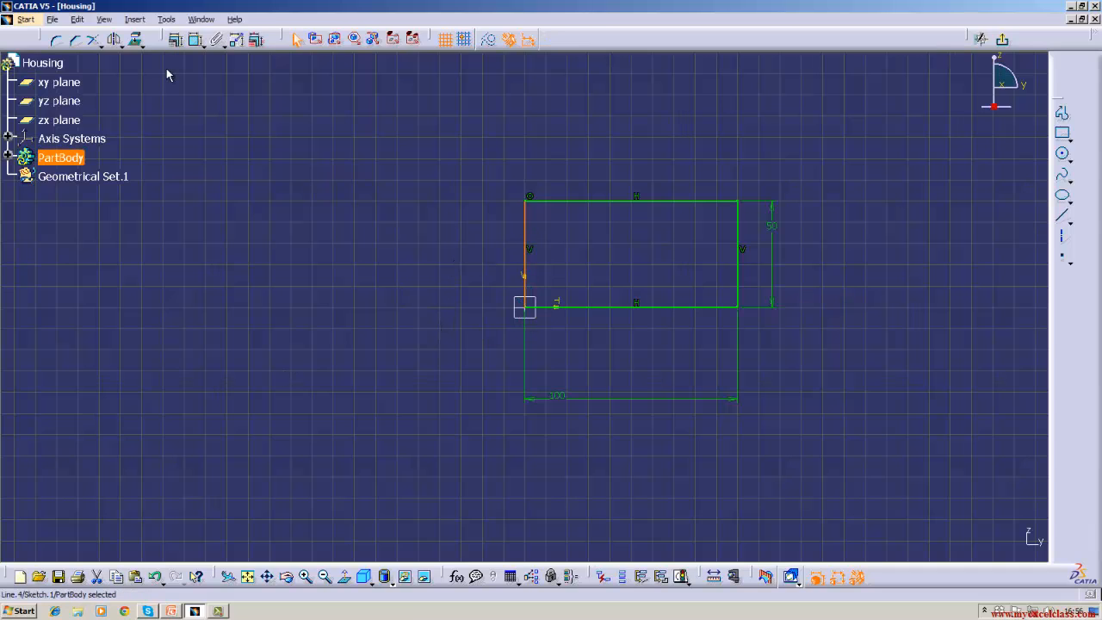
click(196, 39)
key(Escape)
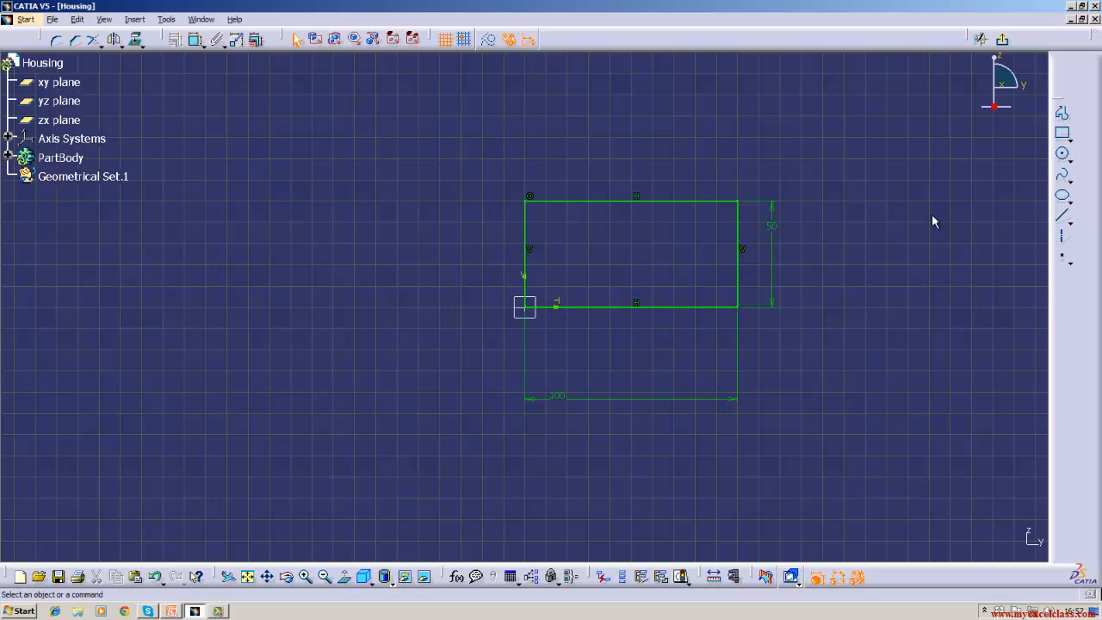
- Exit the Sketcher to the Housing part, deselect the sketch, and open the Tools menu
click(1005, 45)
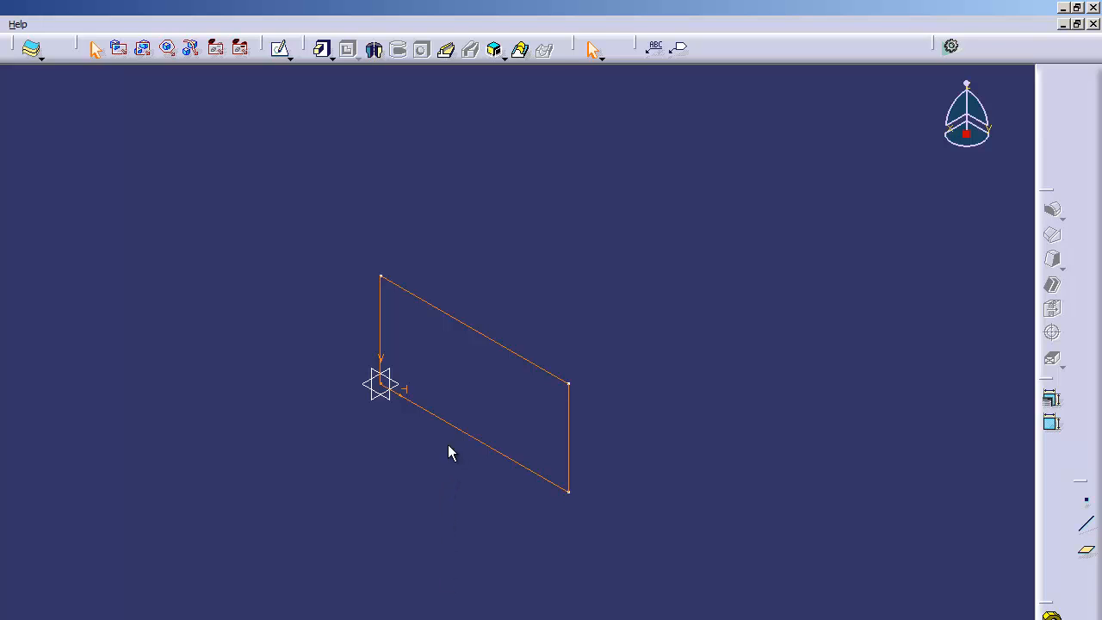
click(345, 547)
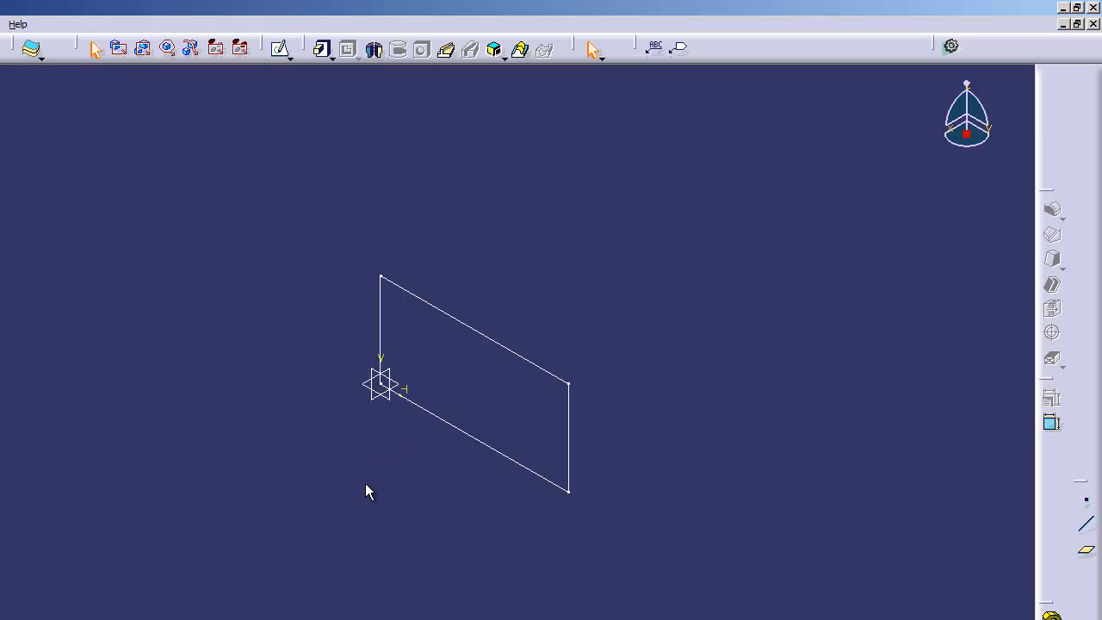
click(166, 19)
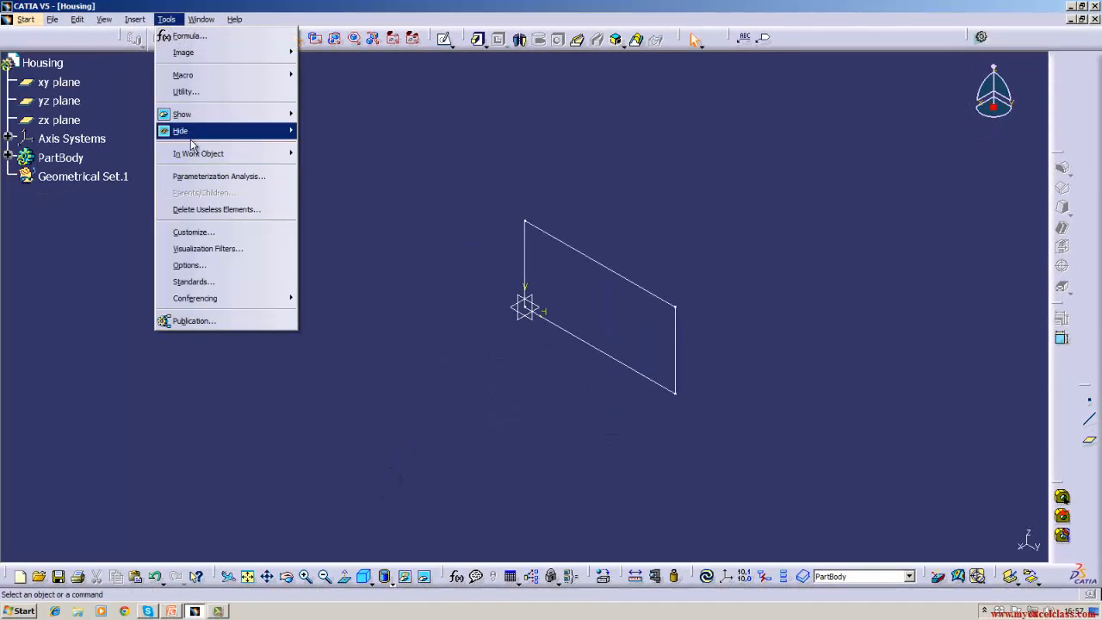
click(190, 265)
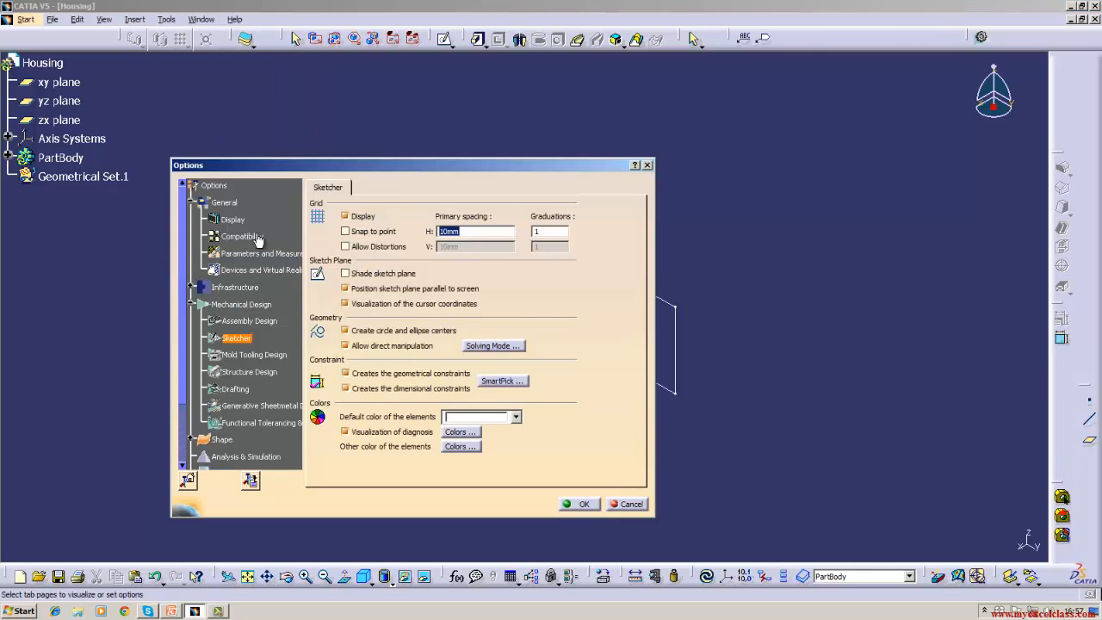
click(233, 203)
click(237, 220)
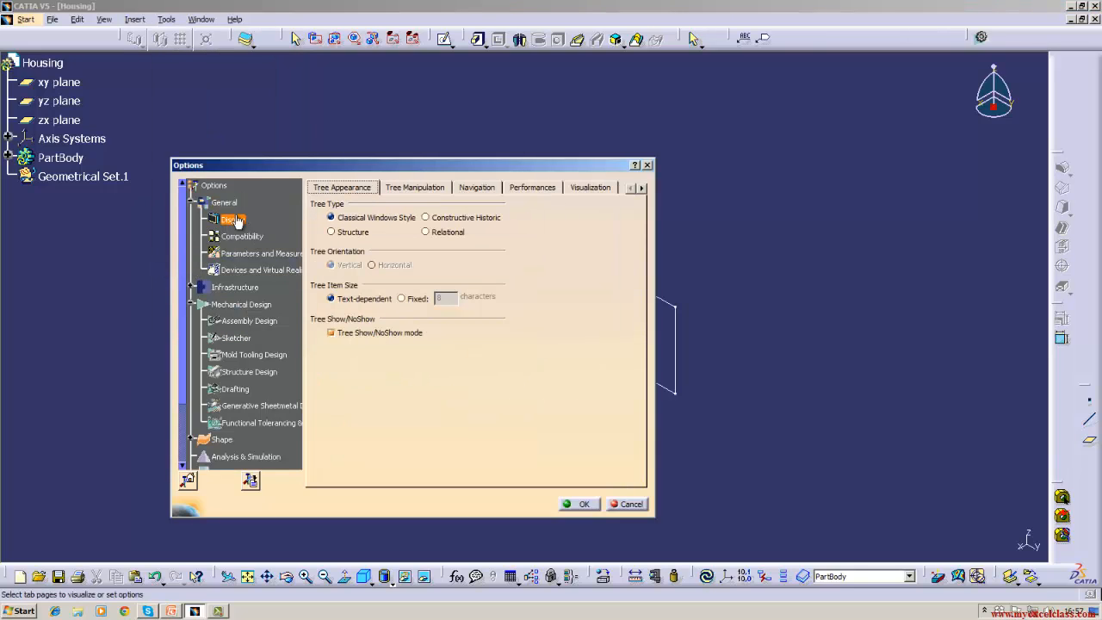
click(580, 190)
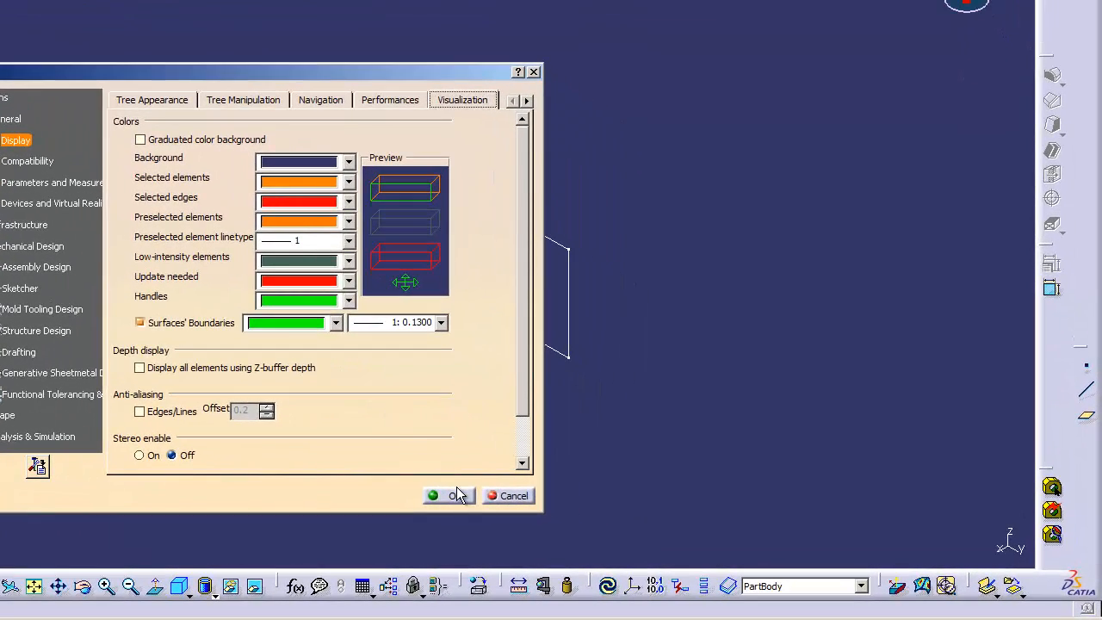
click(459, 495)
click(523, 331)
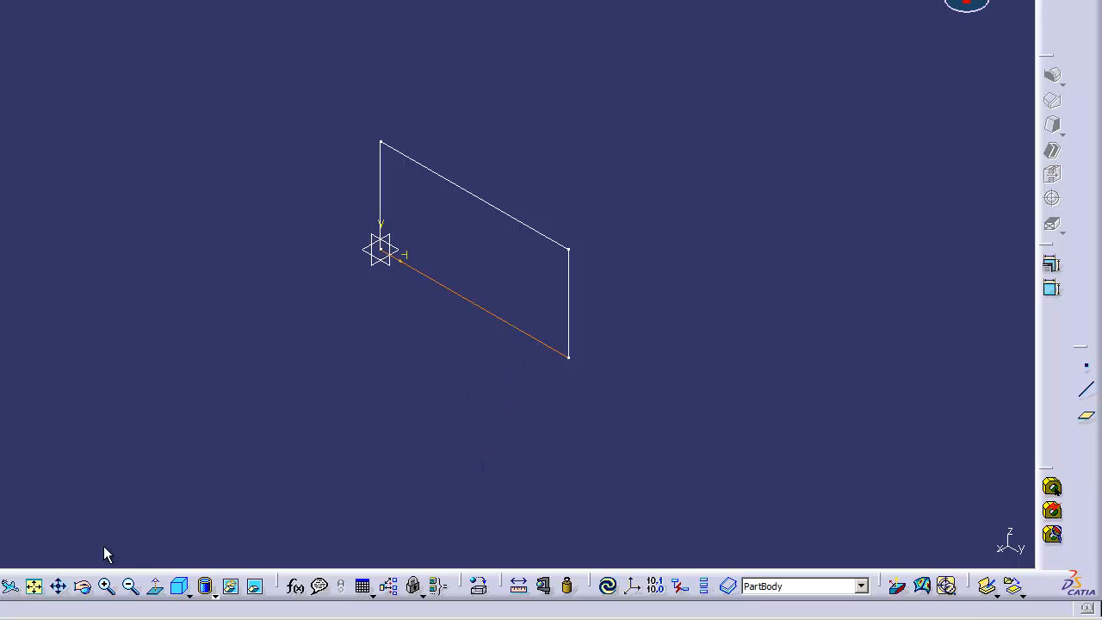
click(417, 354)
drag(245, 88, 647, 449)
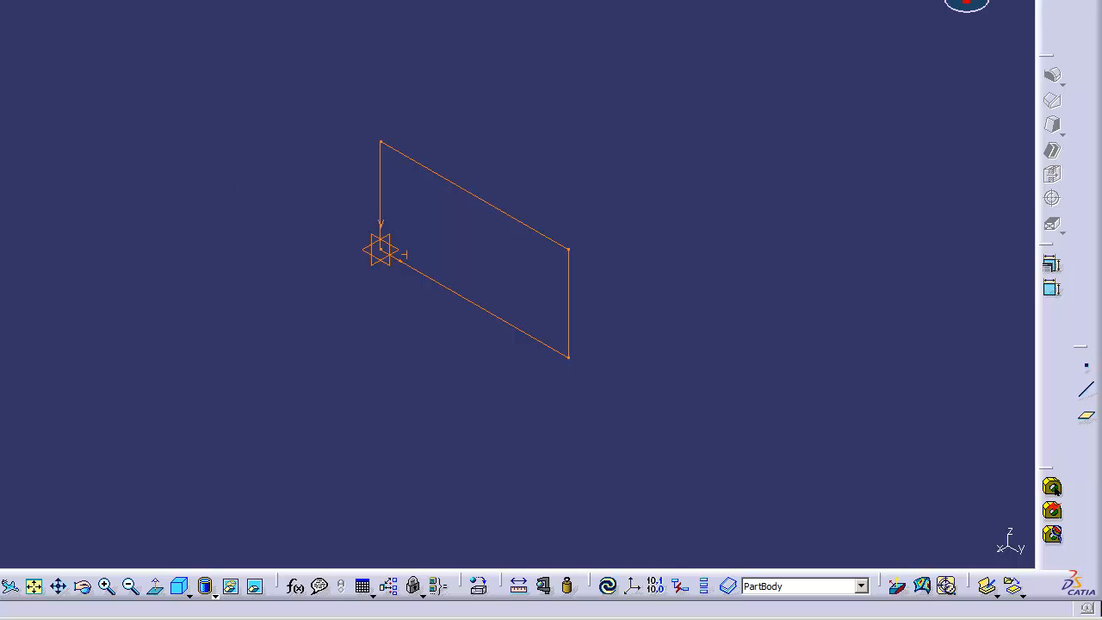
click(0, 0)
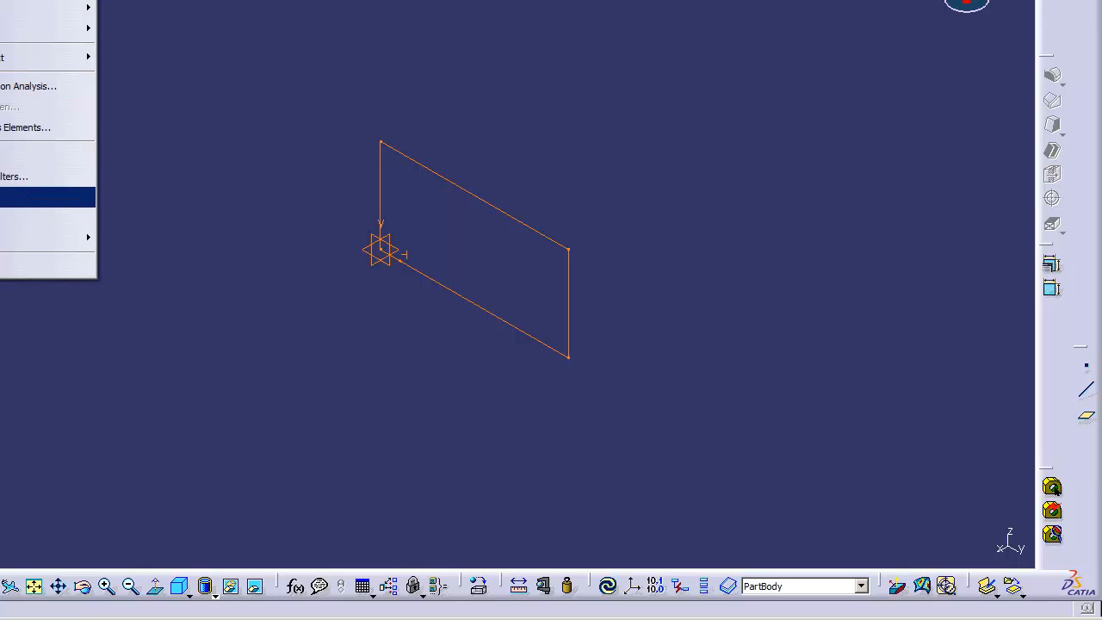
click(48, 199)
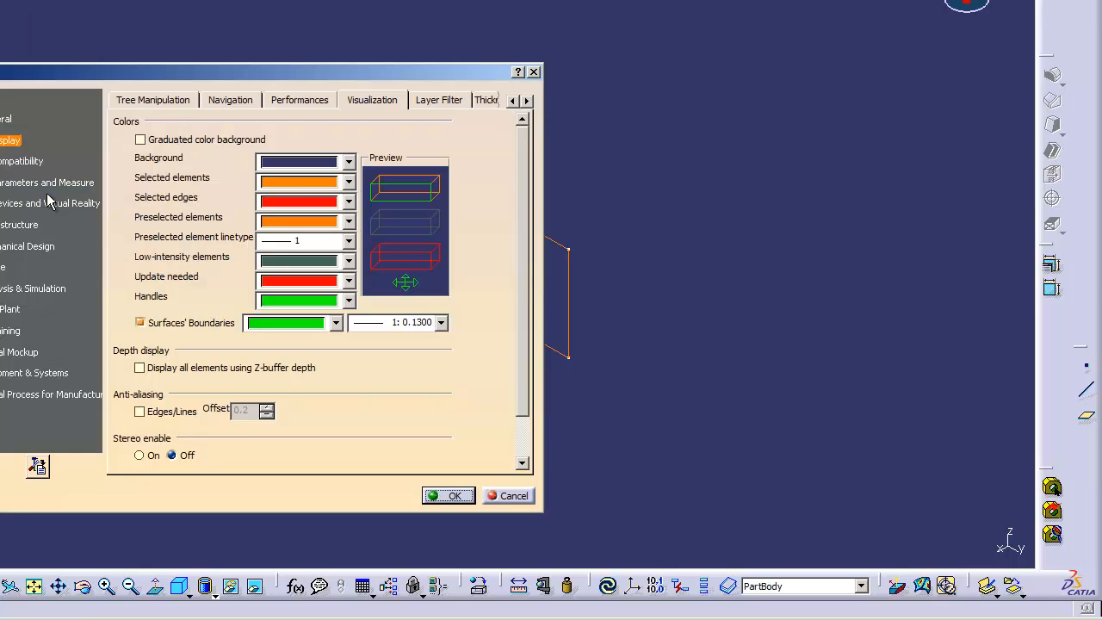
click(348, 184)
click(308, 225)
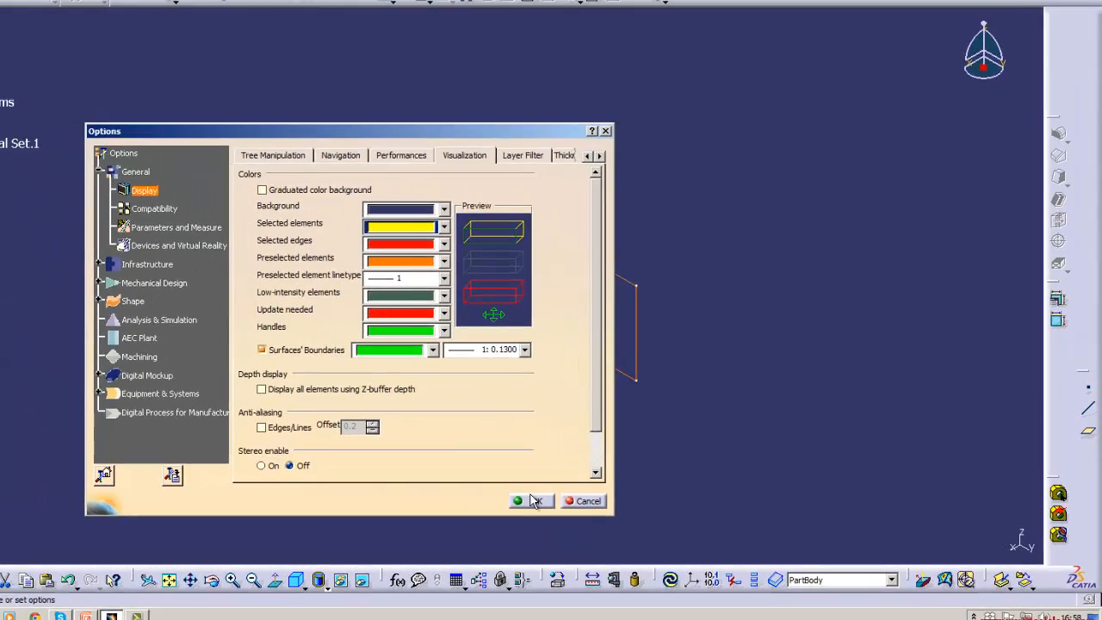
click(465, 497)
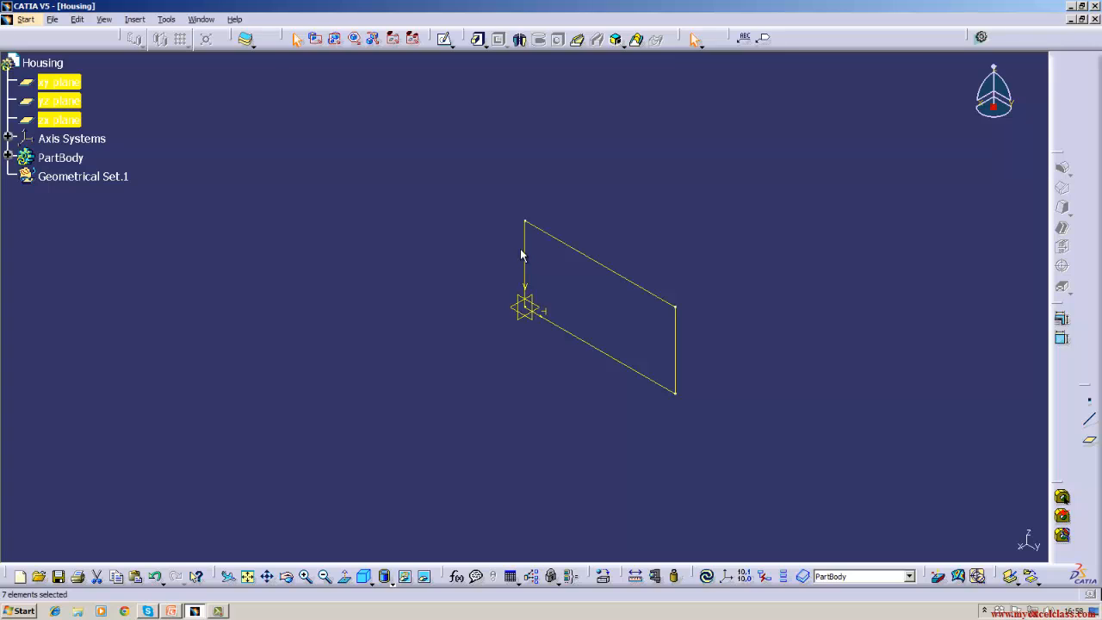
click(144, 20)
mouse_move(166, 19)
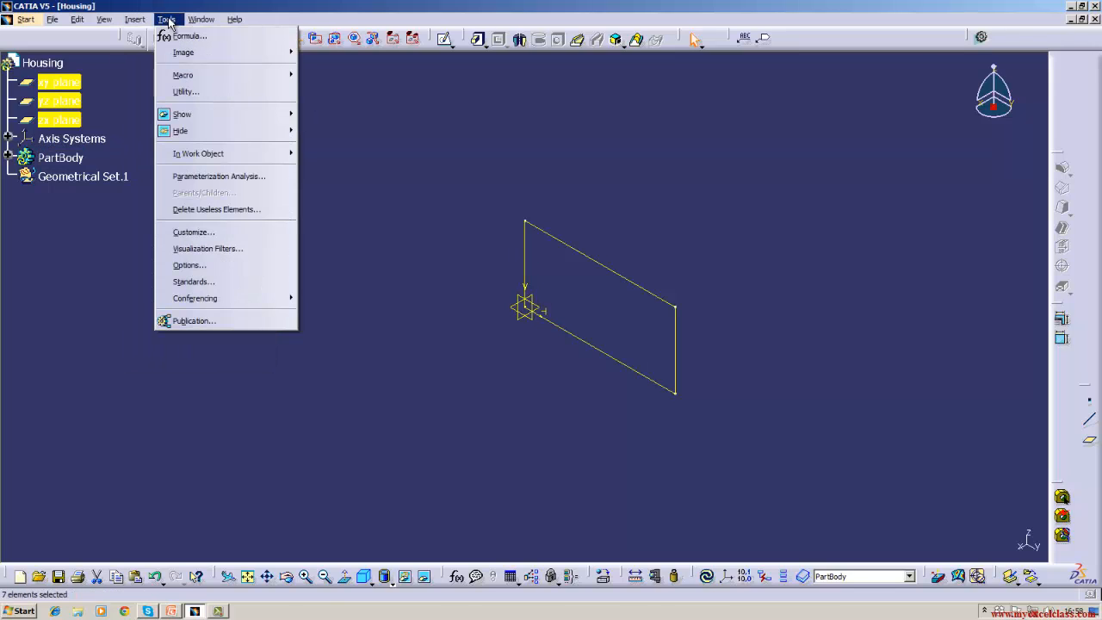
click(191, 266)
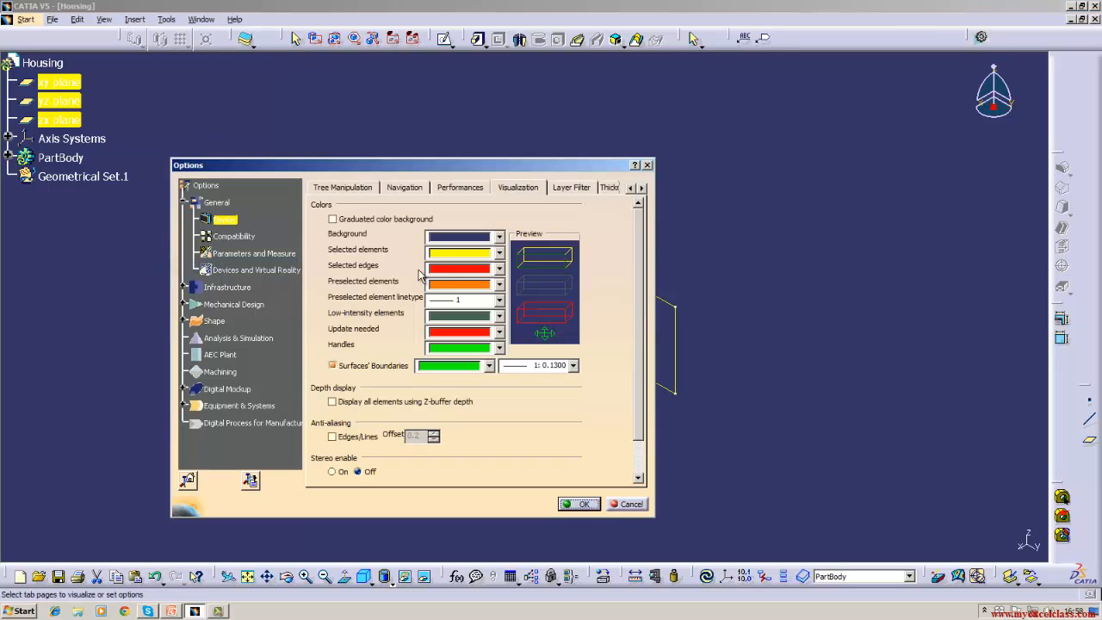
click(498, 253)
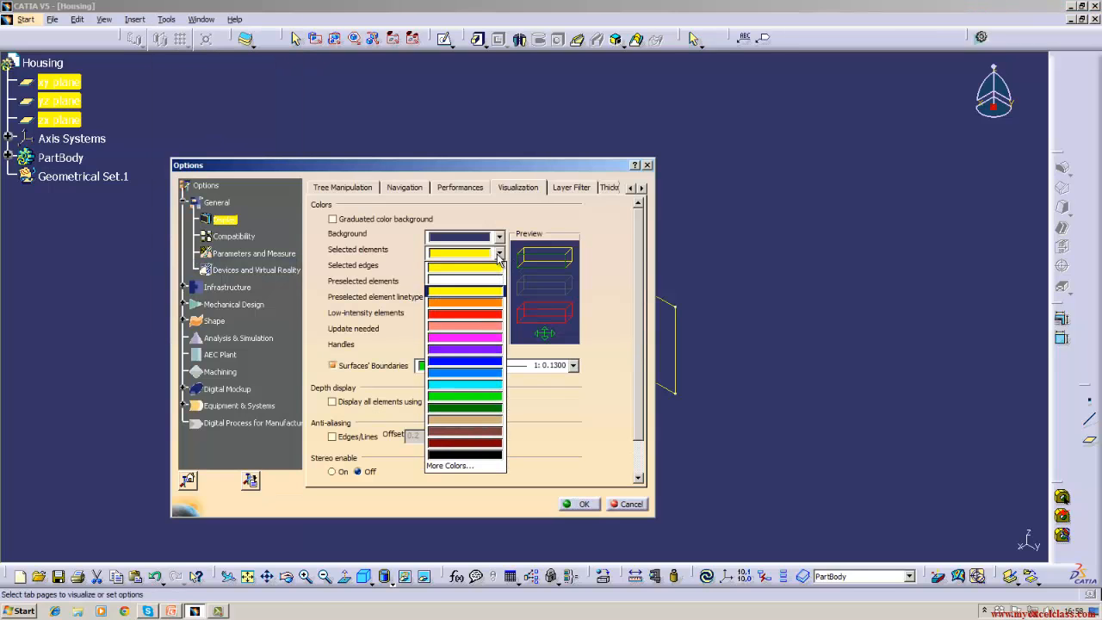
click(496, 302)
click(582, 505)
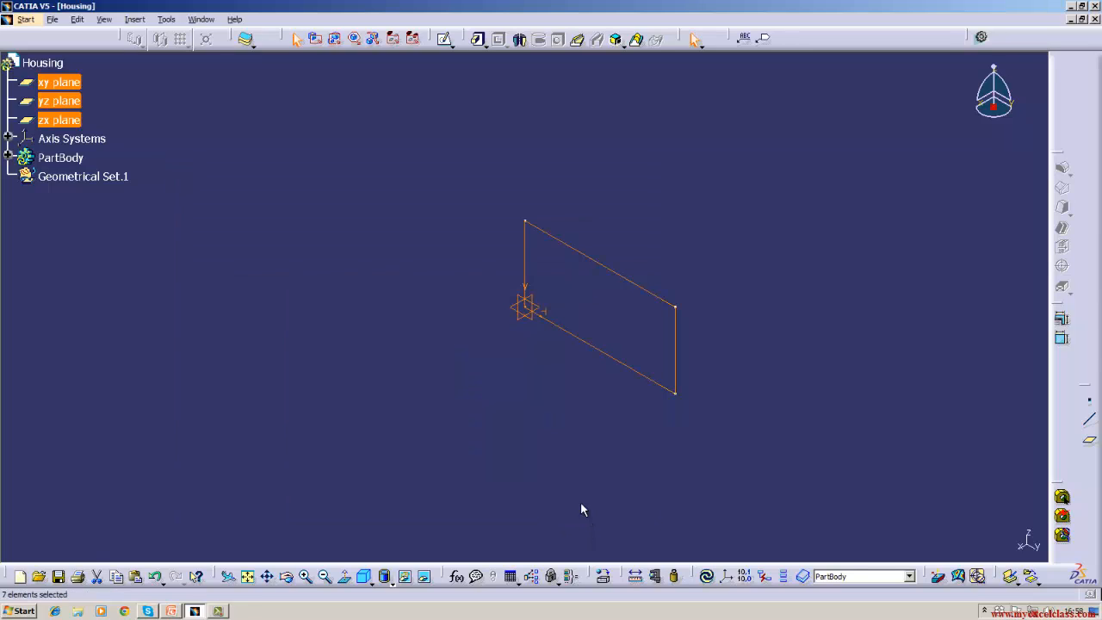
click(553, 426)
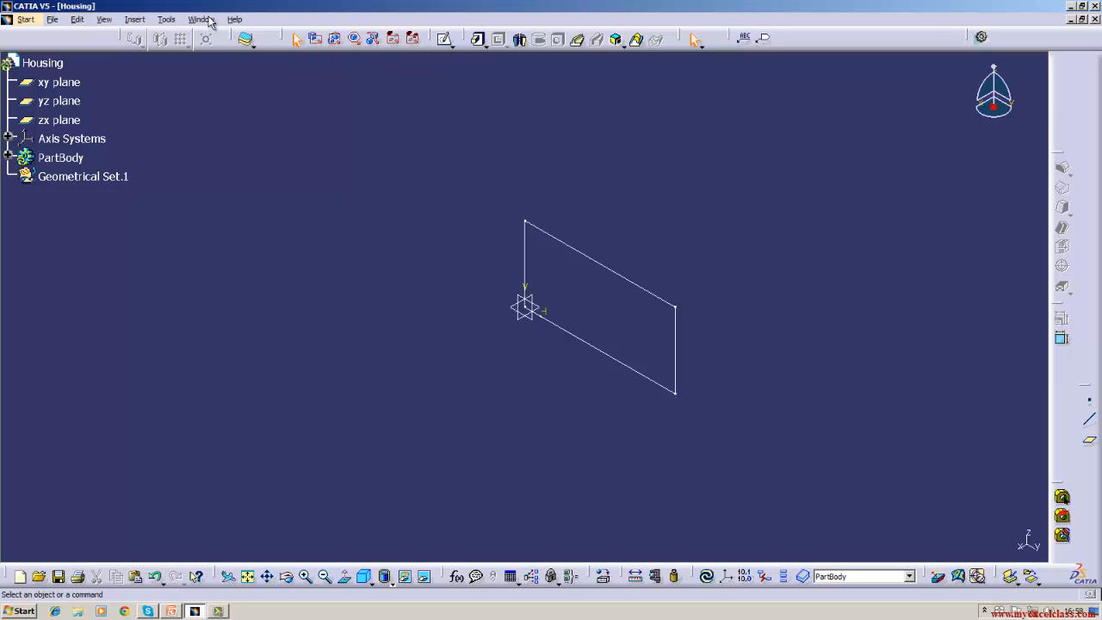
click(141, 23)
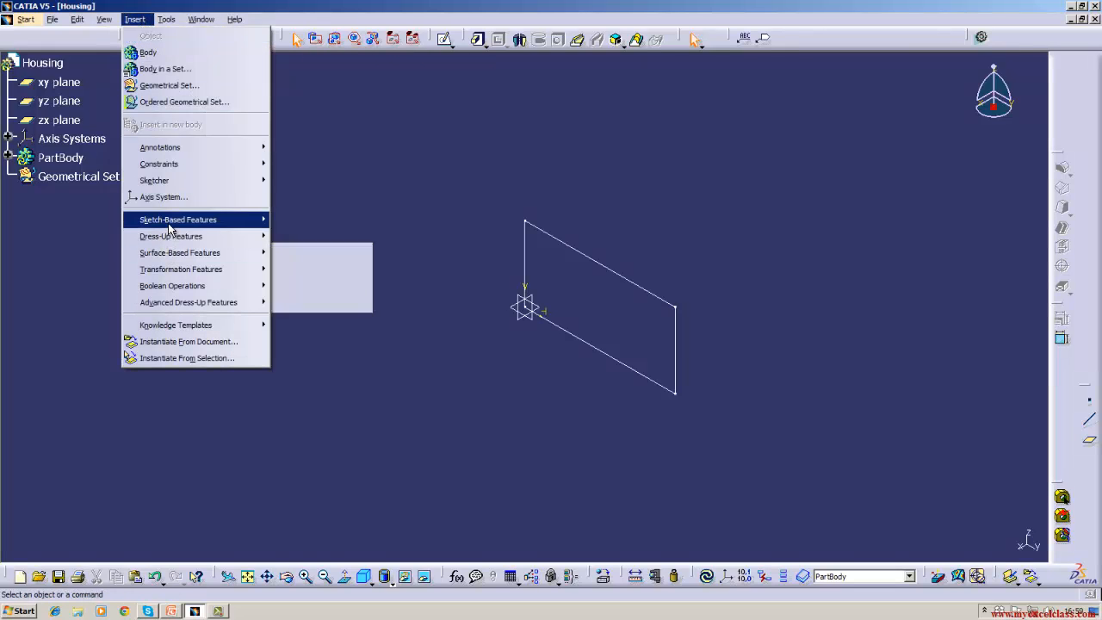
mouse_move(170, 229)
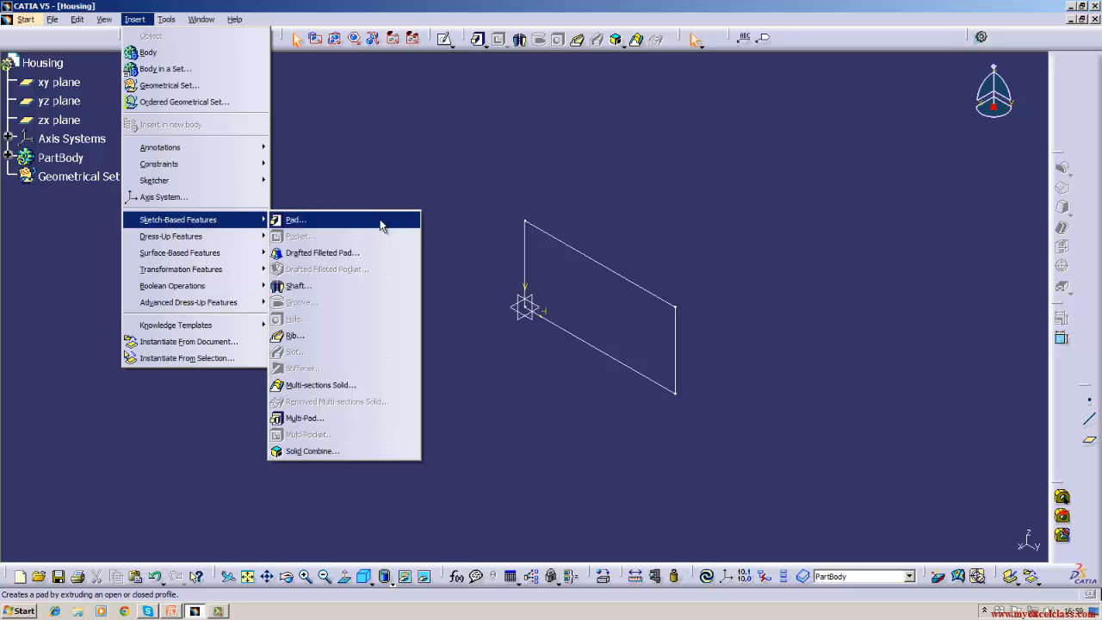
click(358, 153)
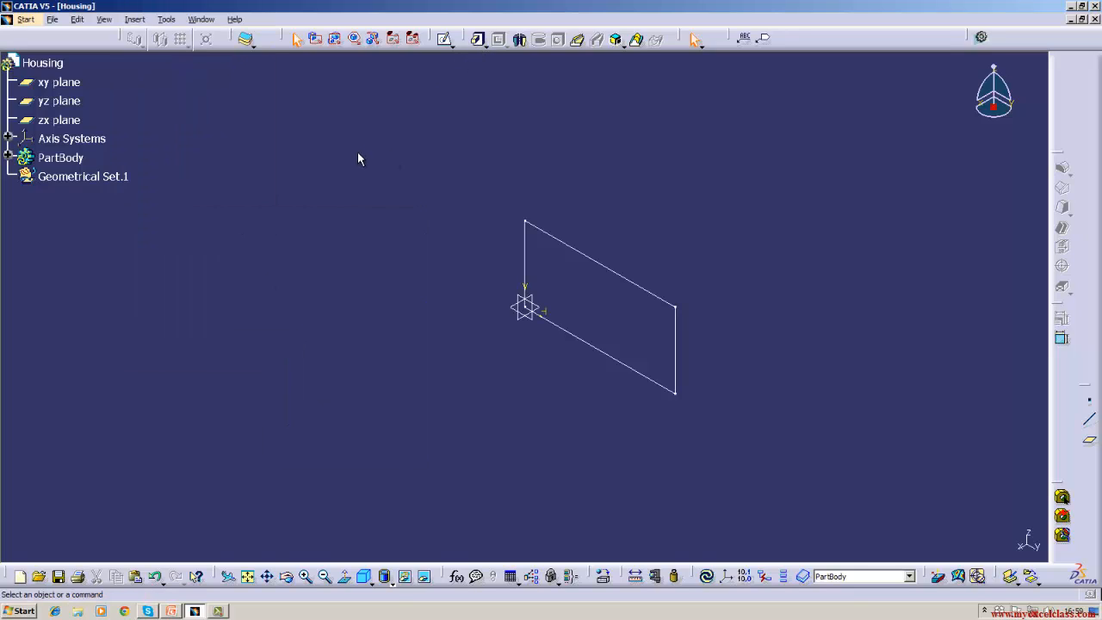
click(166, 20)
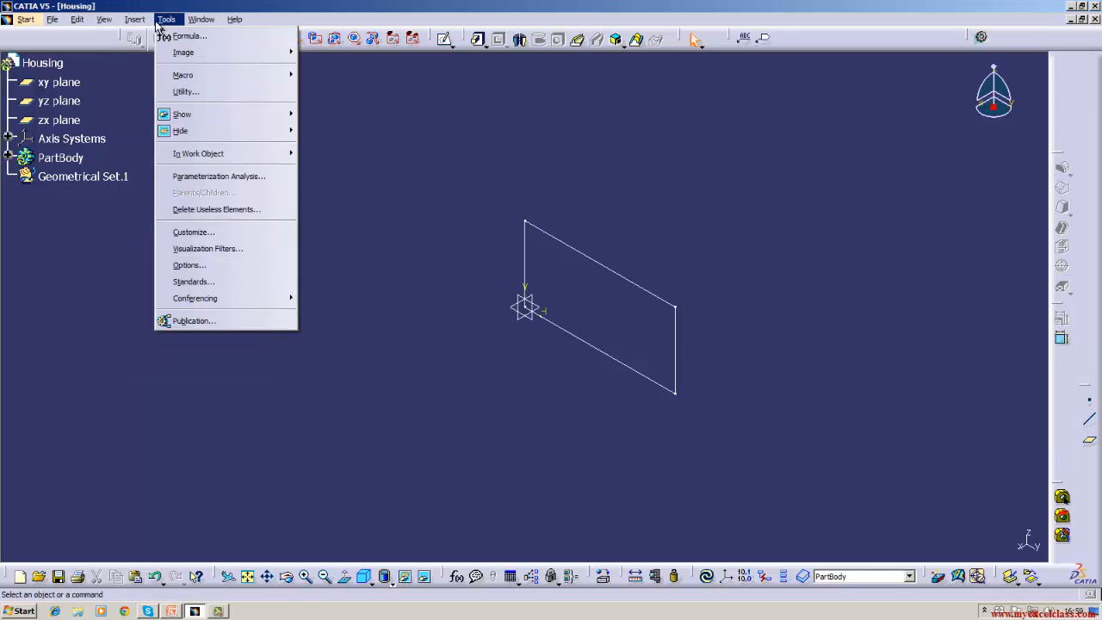
mouse_move(135, 19)
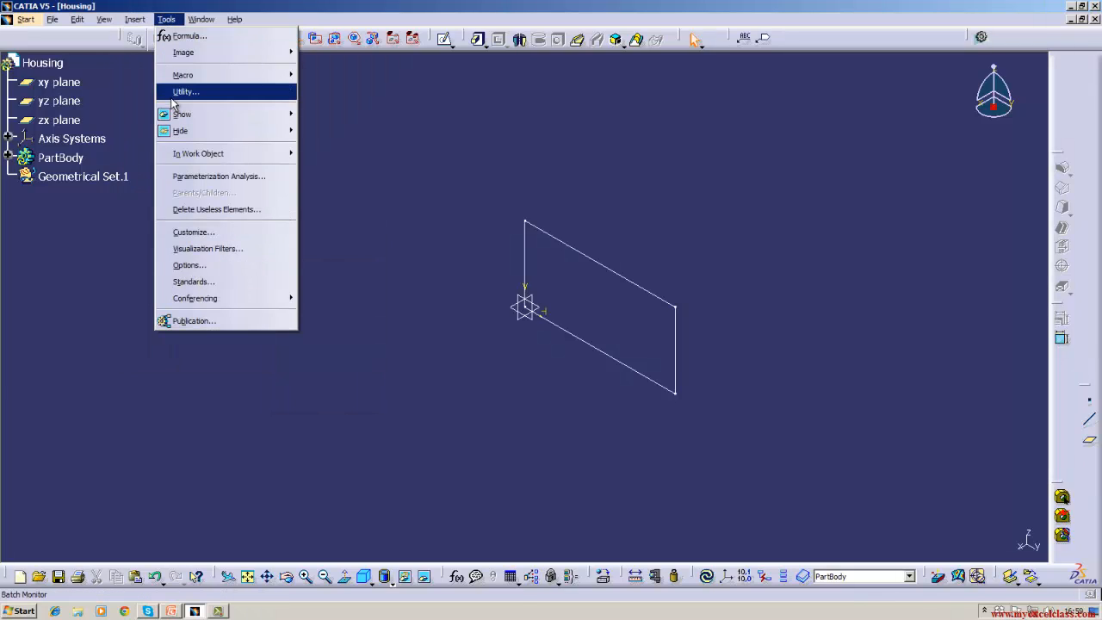
click(186, 233)
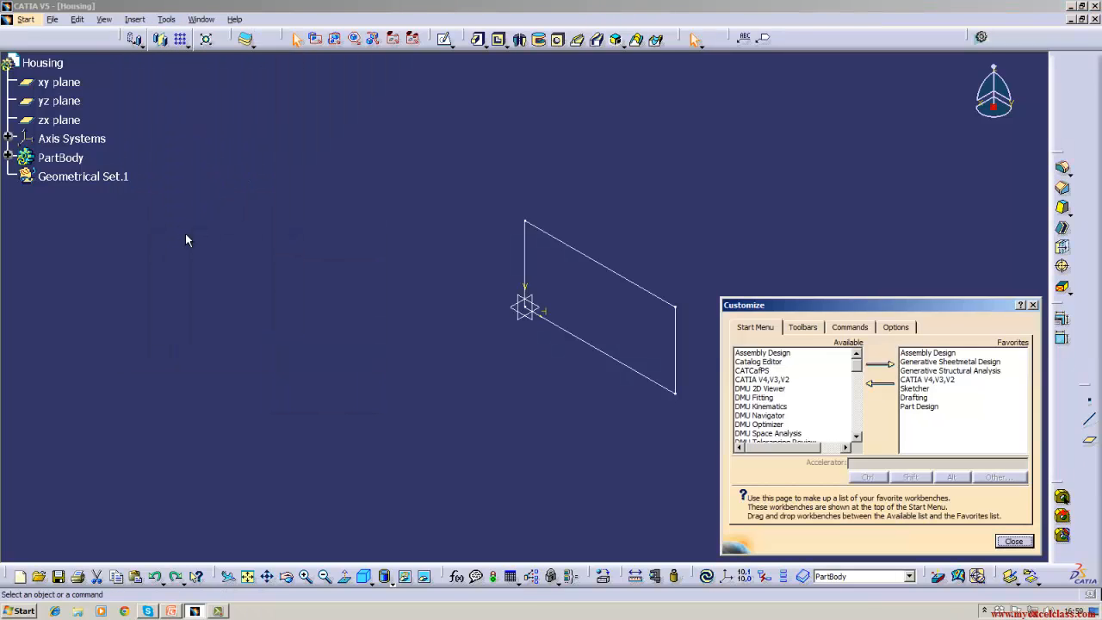
click(1018, 542)
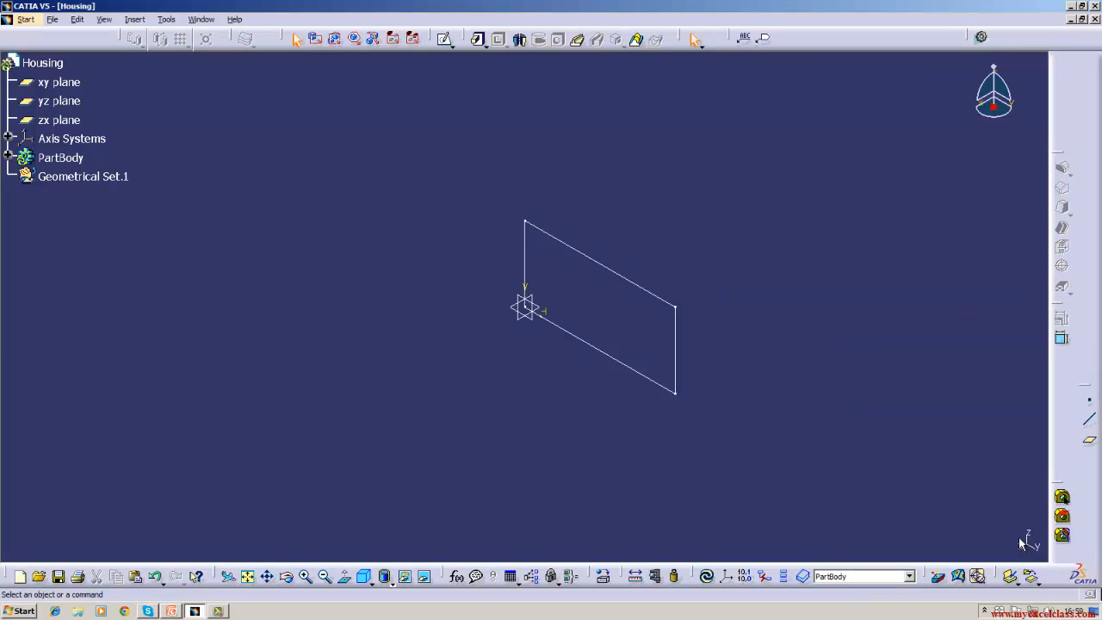
click(167, 19)
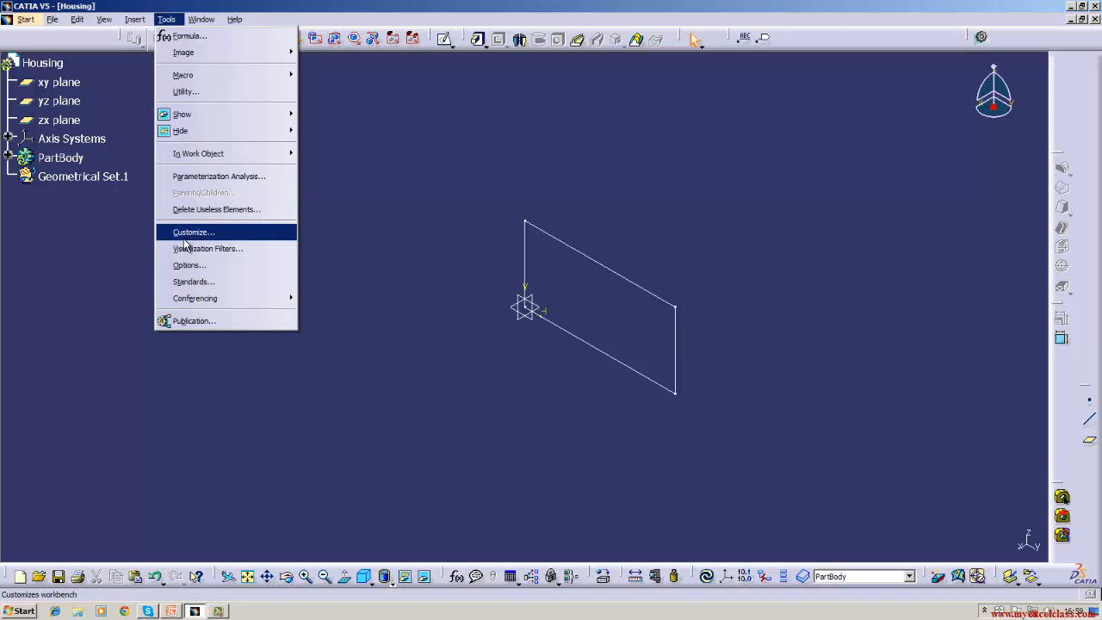
mouse_move(141, 23)
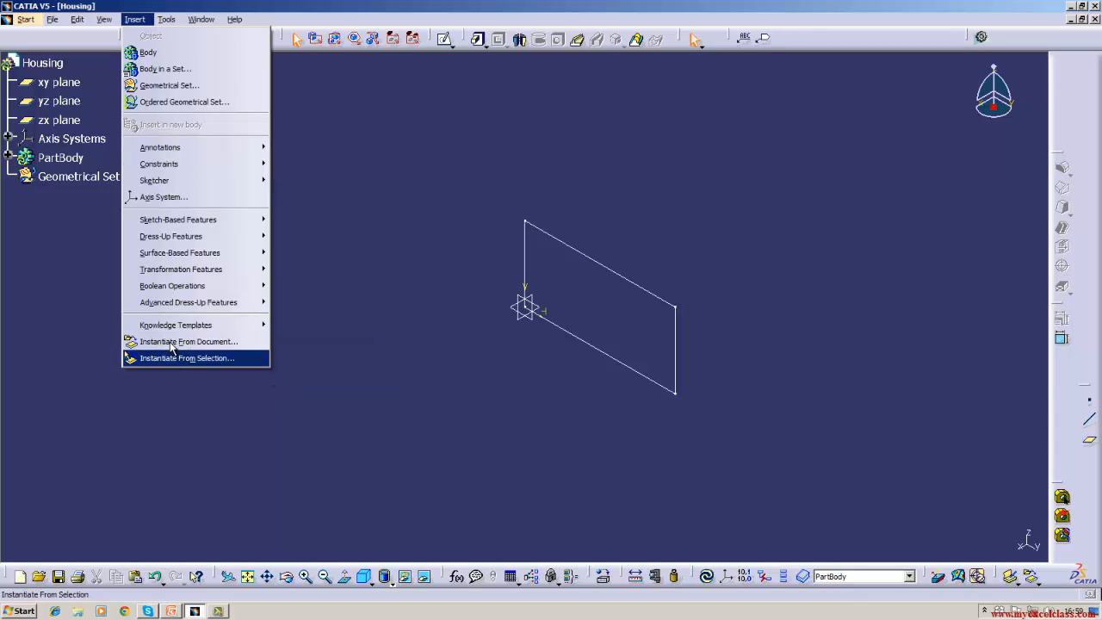
click(167, 19)
click(166, 19)
mouse_move(184, 76)
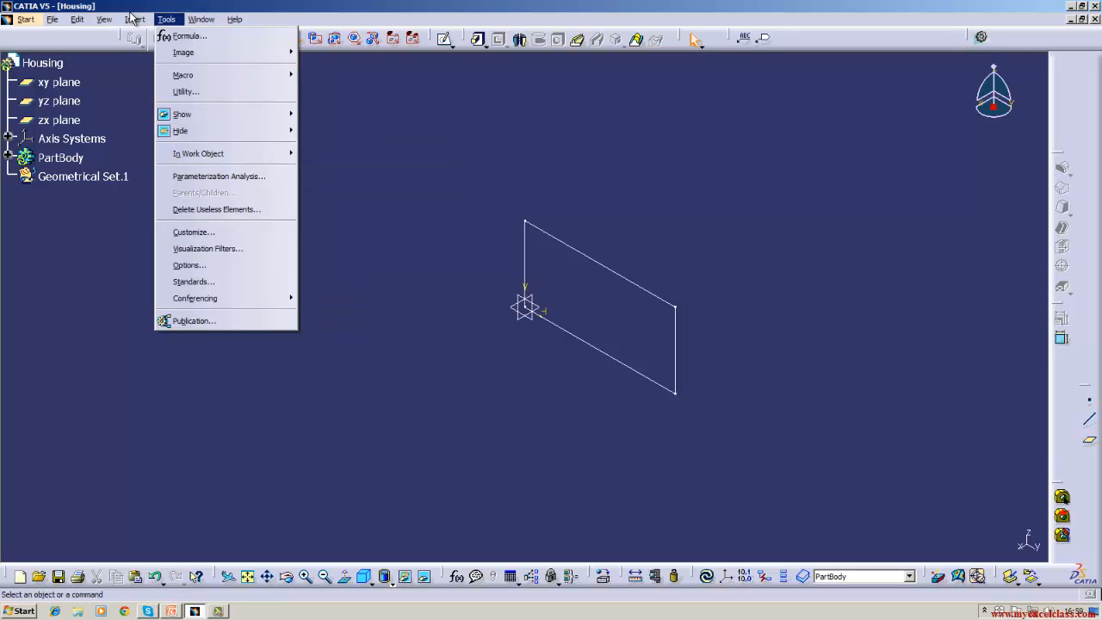
mouse_move(135, 27)
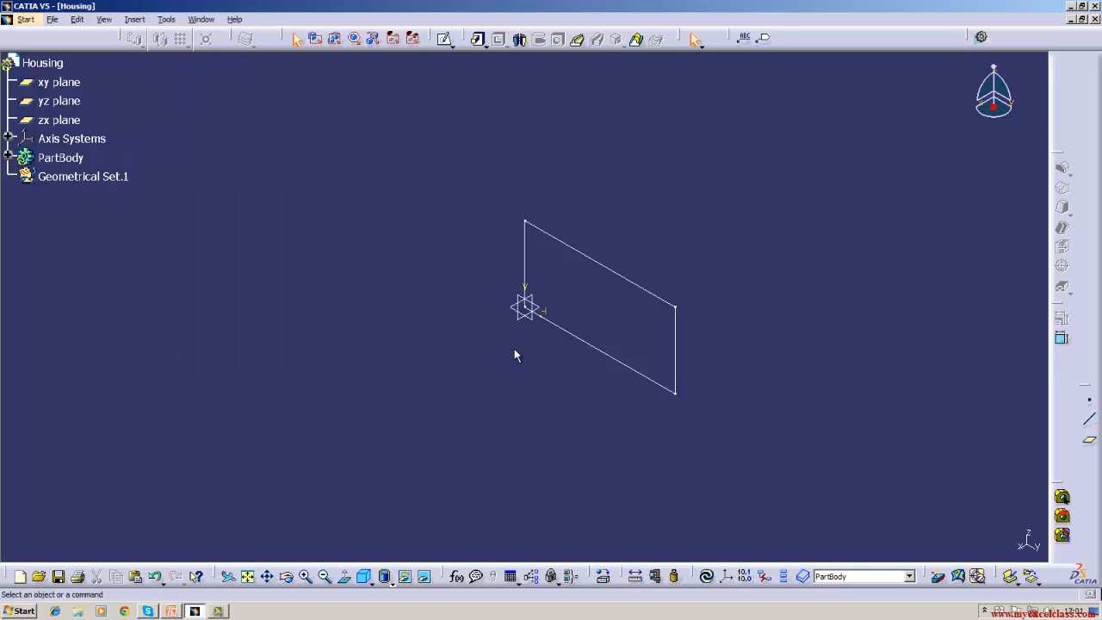
- Pad the 100×50 rectangle sketch to a length of 500 mm
click(581, 256)
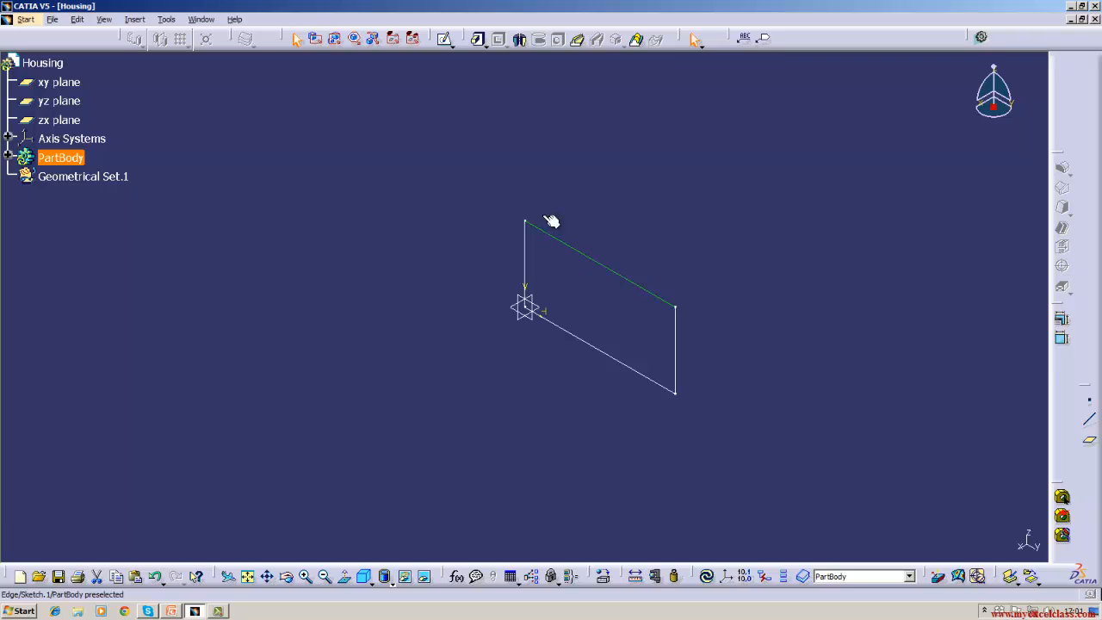
click(476, 46)
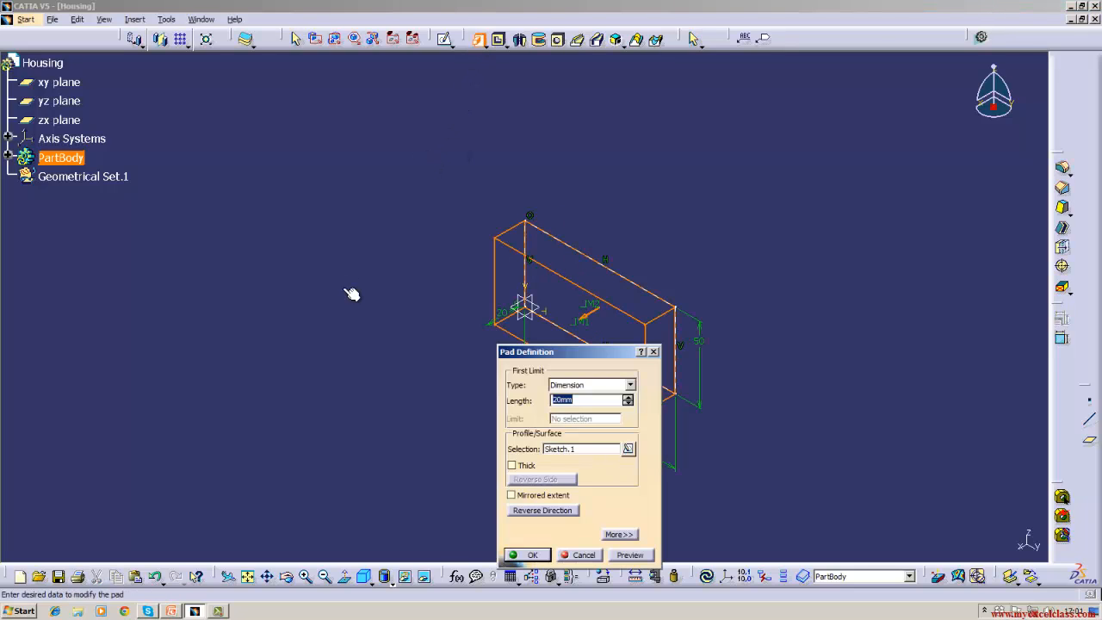
drag(519, 355, 138, 224)
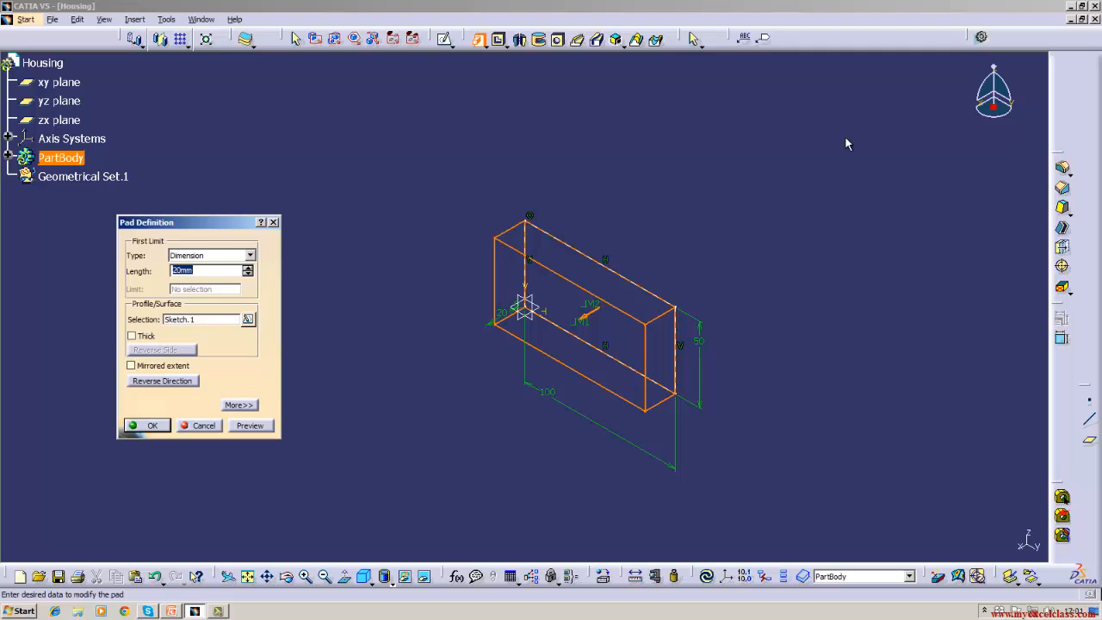
click(234, 274)
key(Return)
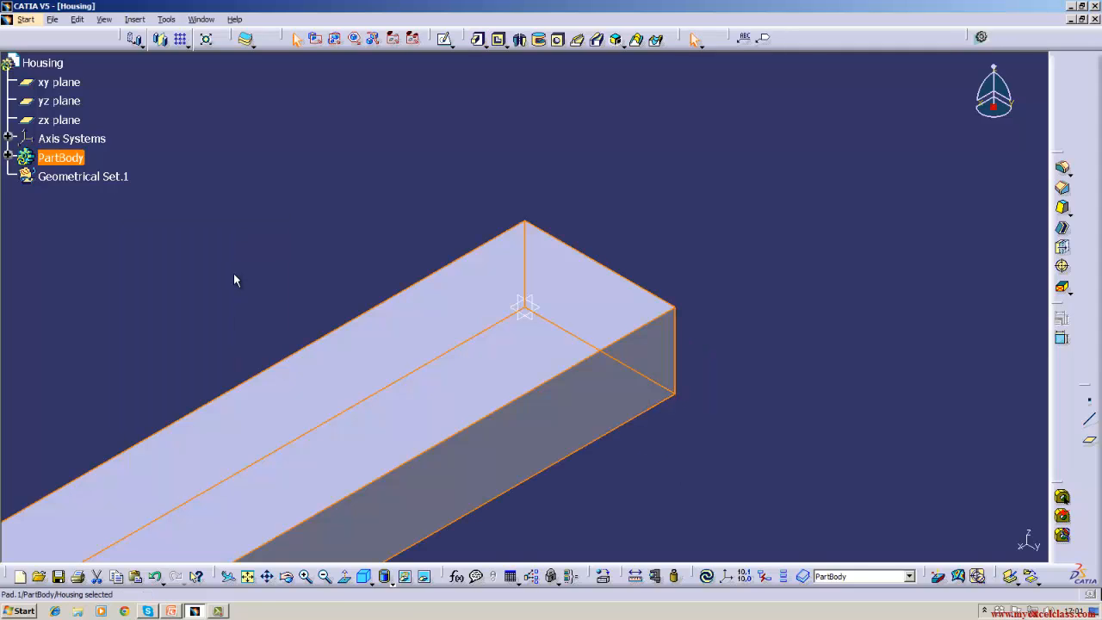
click(234, 273)
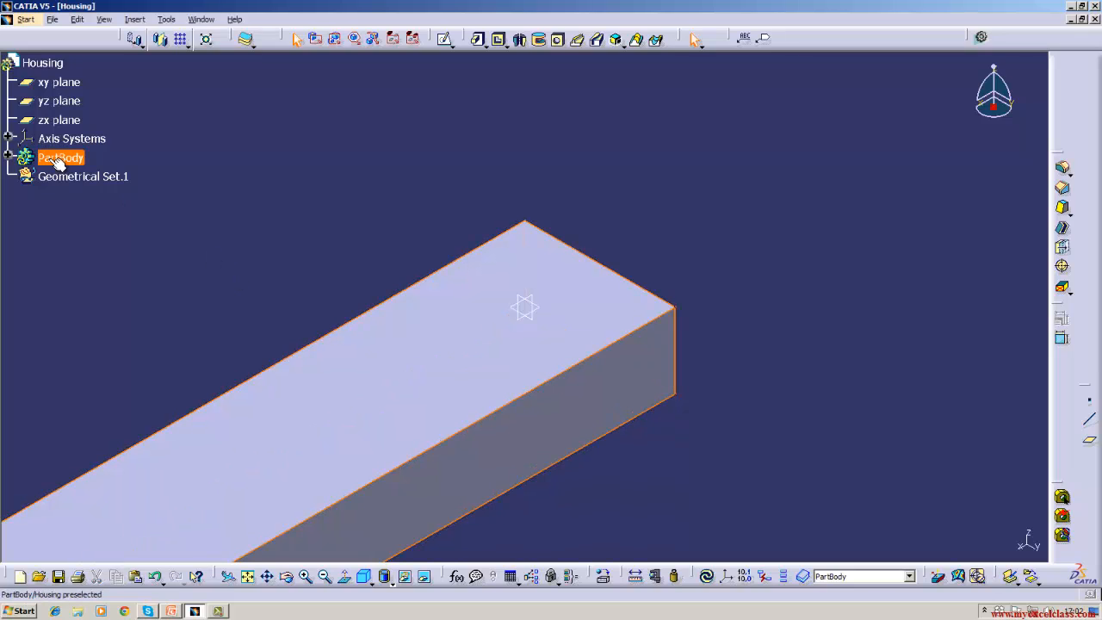
- Reverse Pad.1's direction so the 500 mm block extrudes to the opposite side of the sketch
click(9, 158)
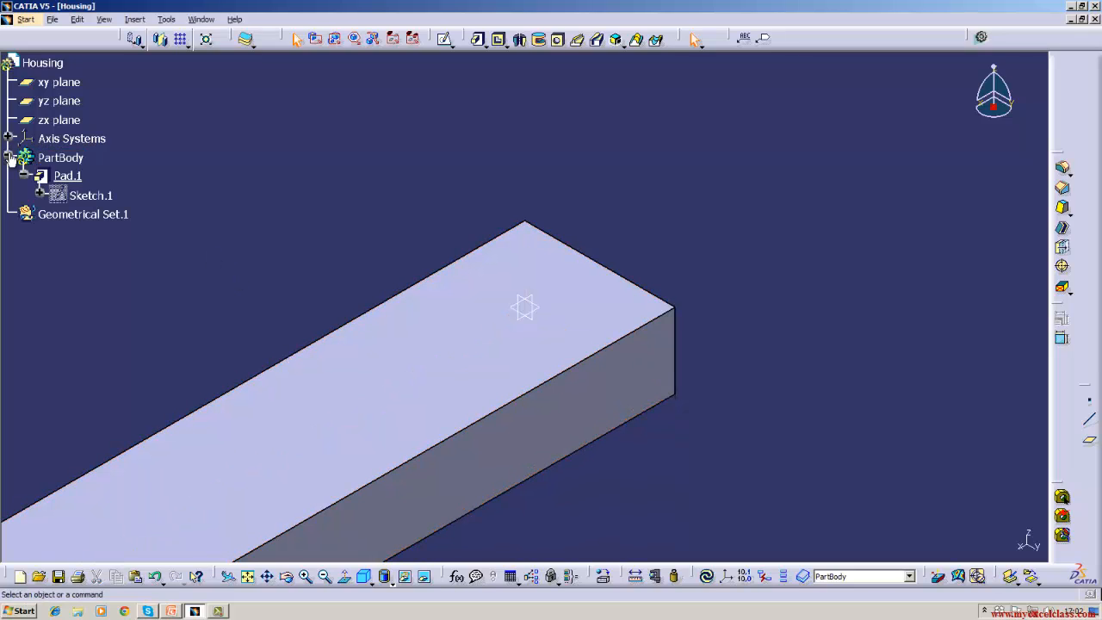
double_click(80, 175)
right_click(84, 177)
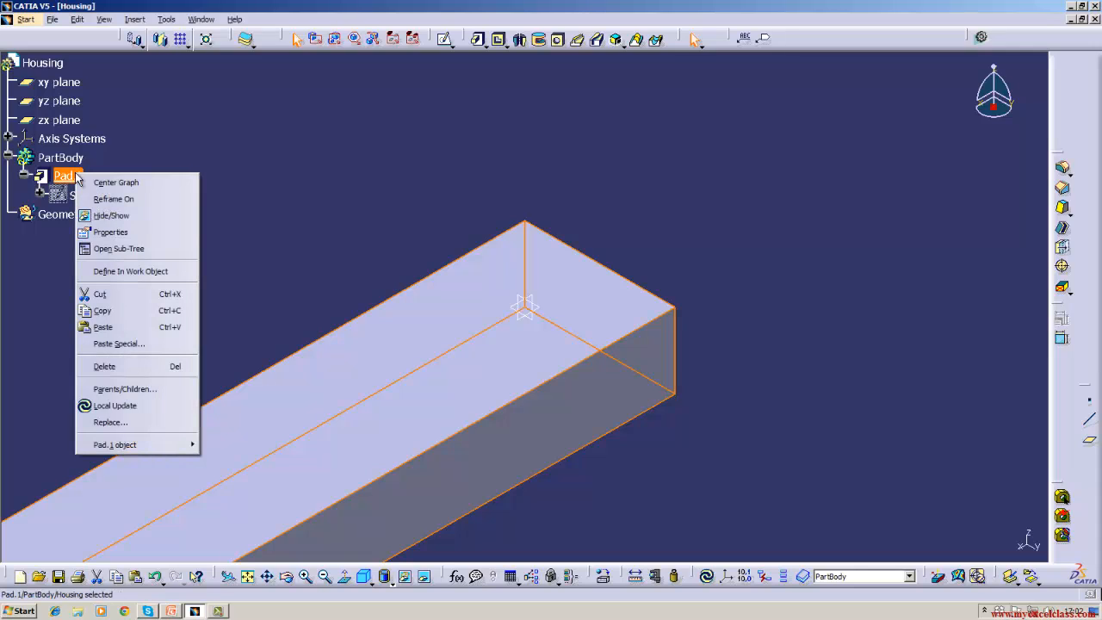
click(211, 446)
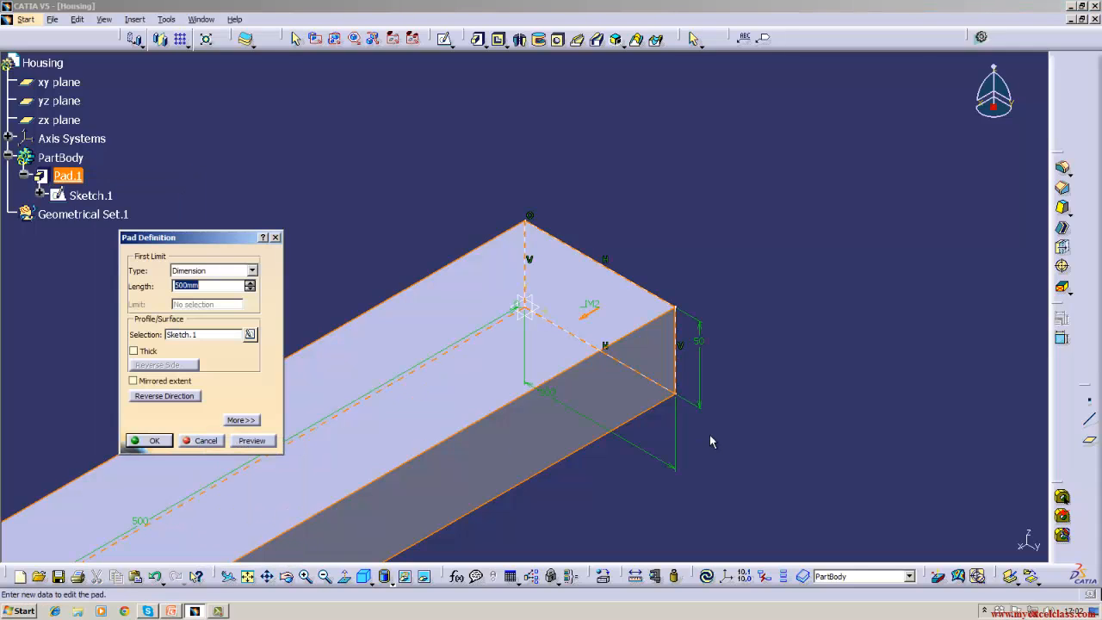
drag(204, 254, 233, 95)
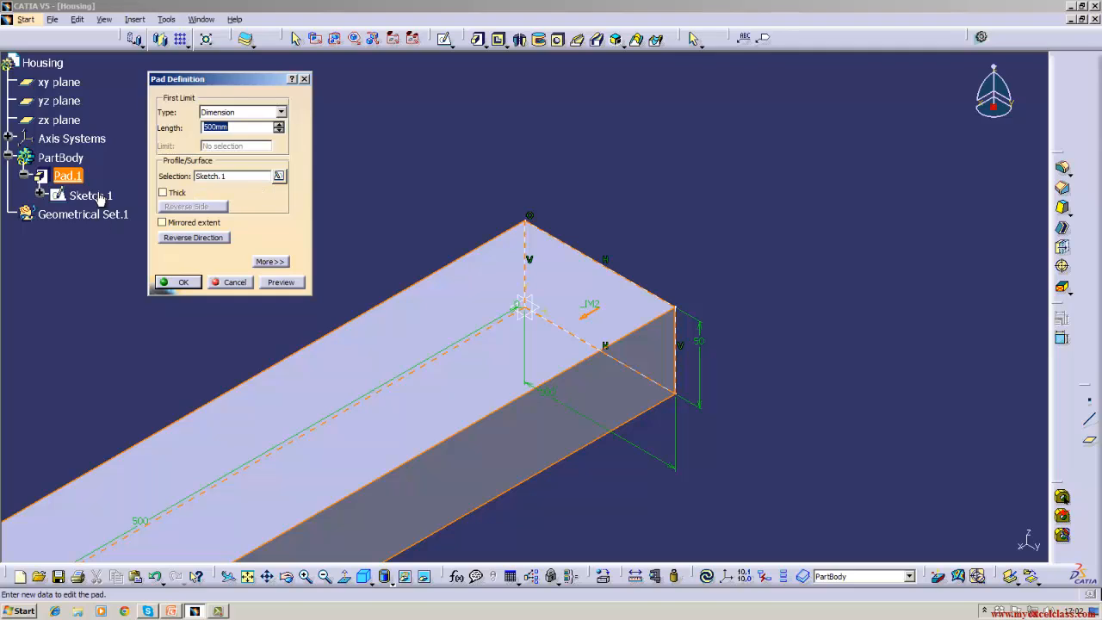
click(181, 240)
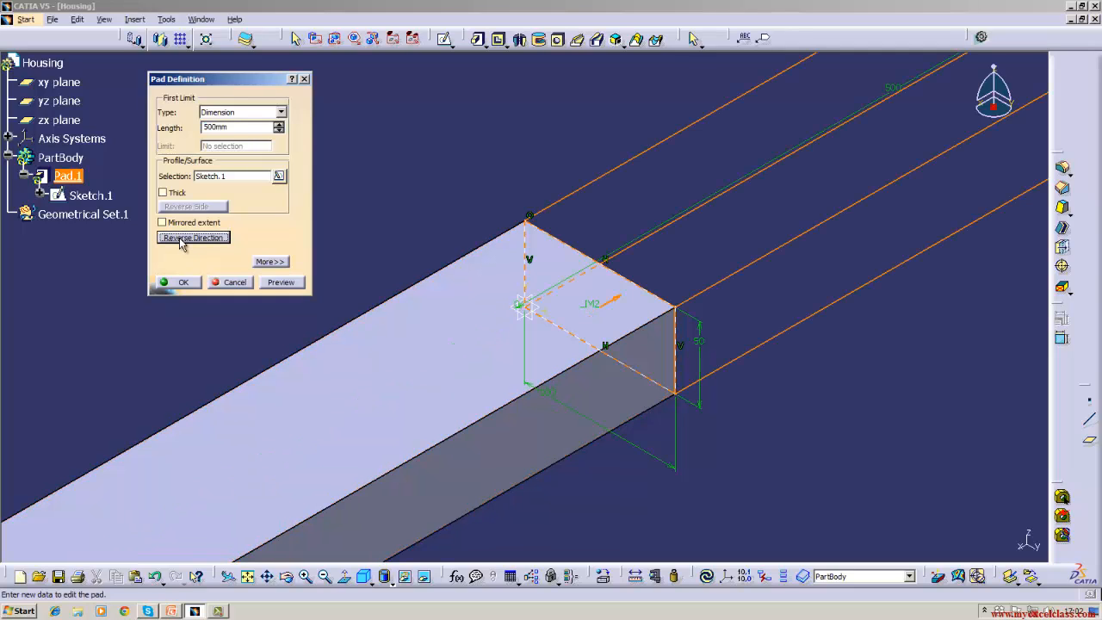
click(181, 283)
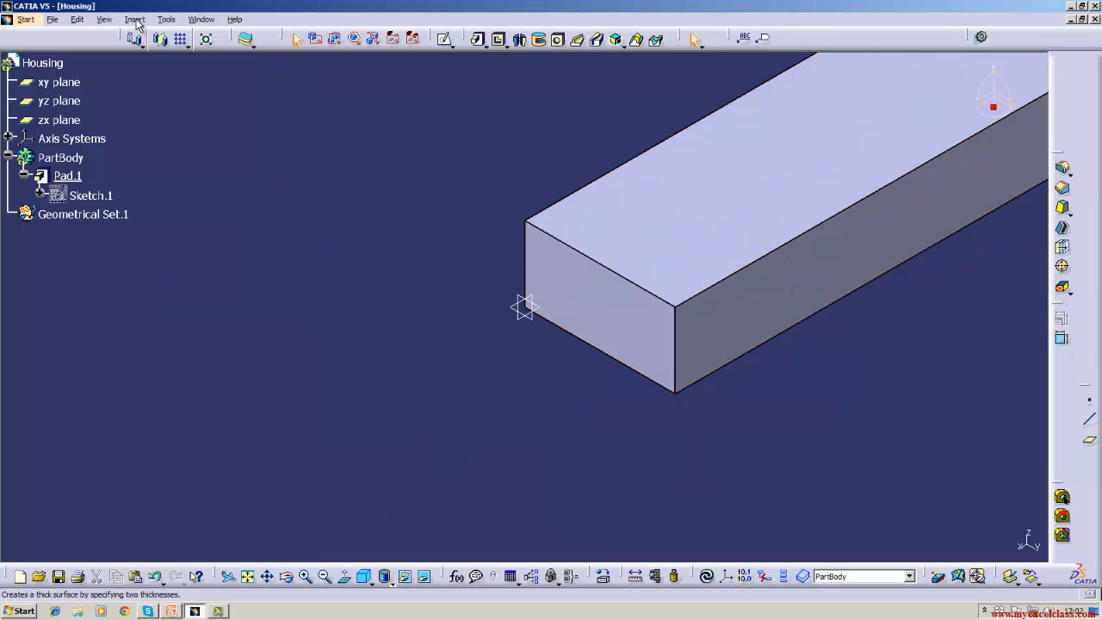
click(104, 19)
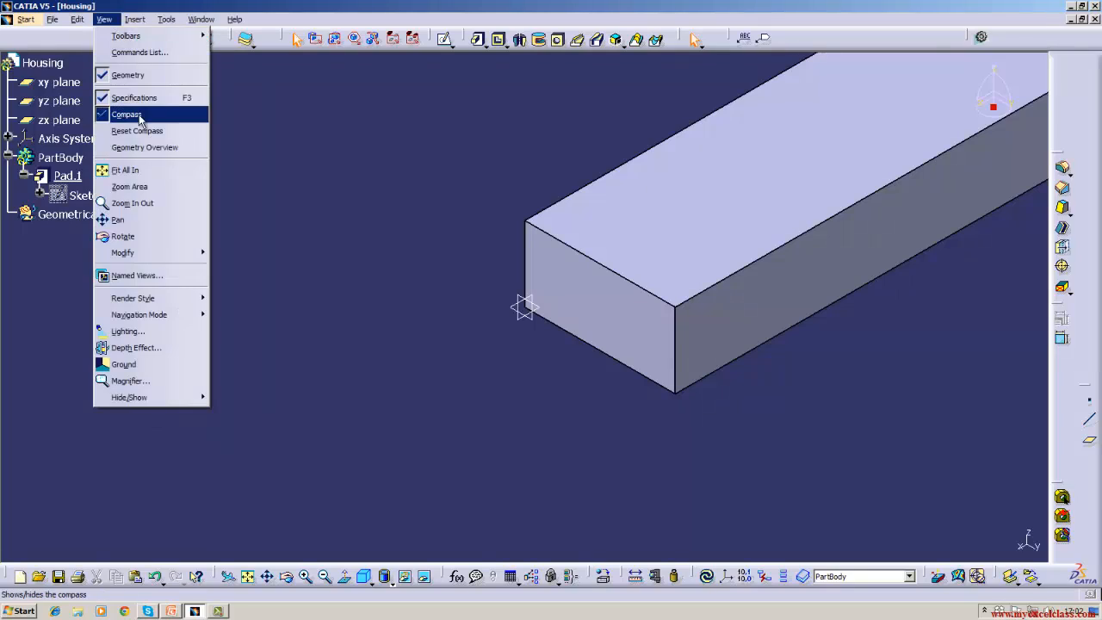
- Fit the whole pad in view and give Pad.1 a 100 mm second limit behind the sketch
click(125, 171)
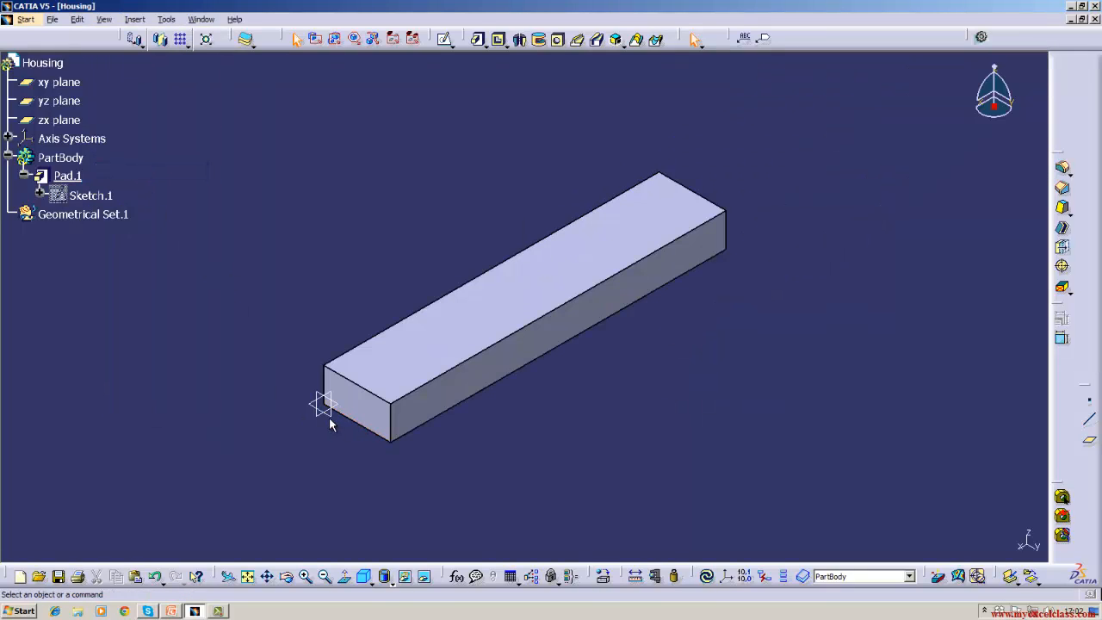
right_click(72, 175)
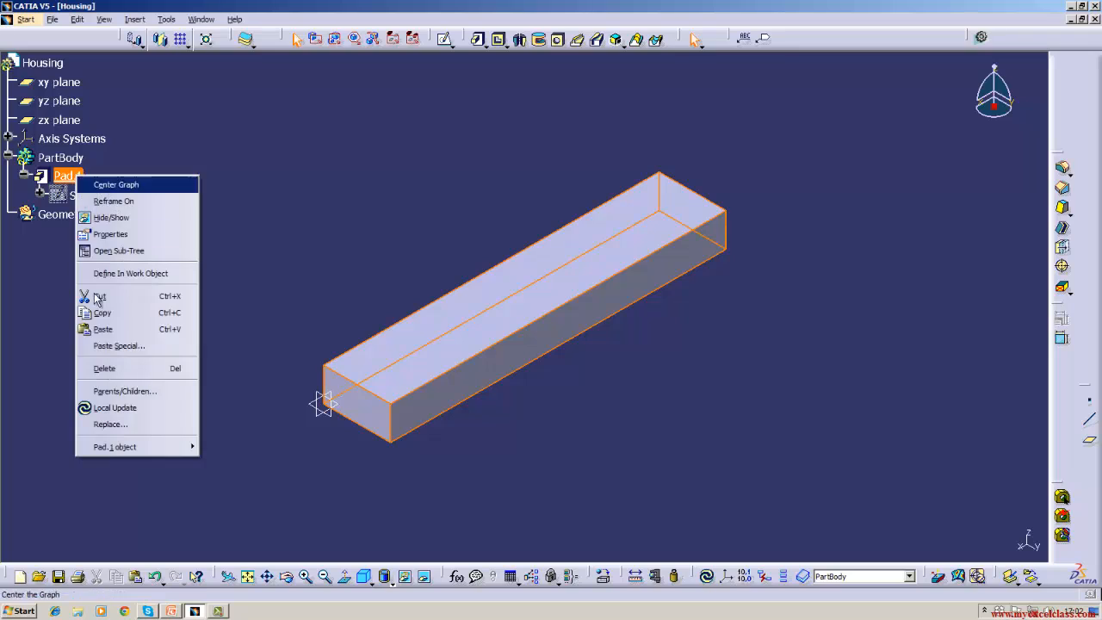
mouse_move(130, 451)
click(214, 447)
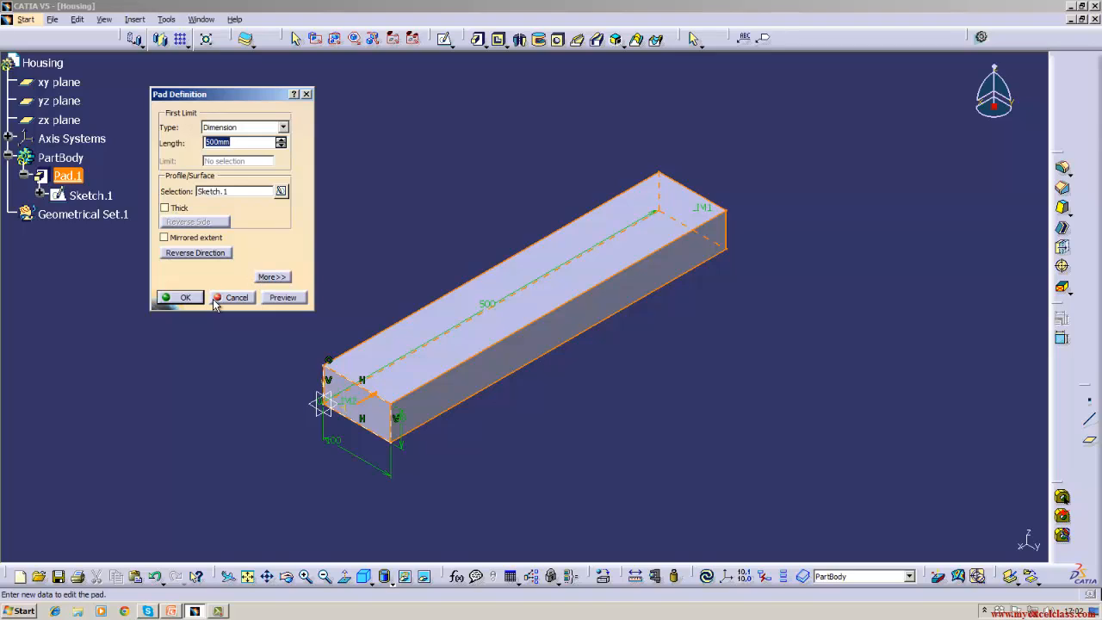
click(271, 276)
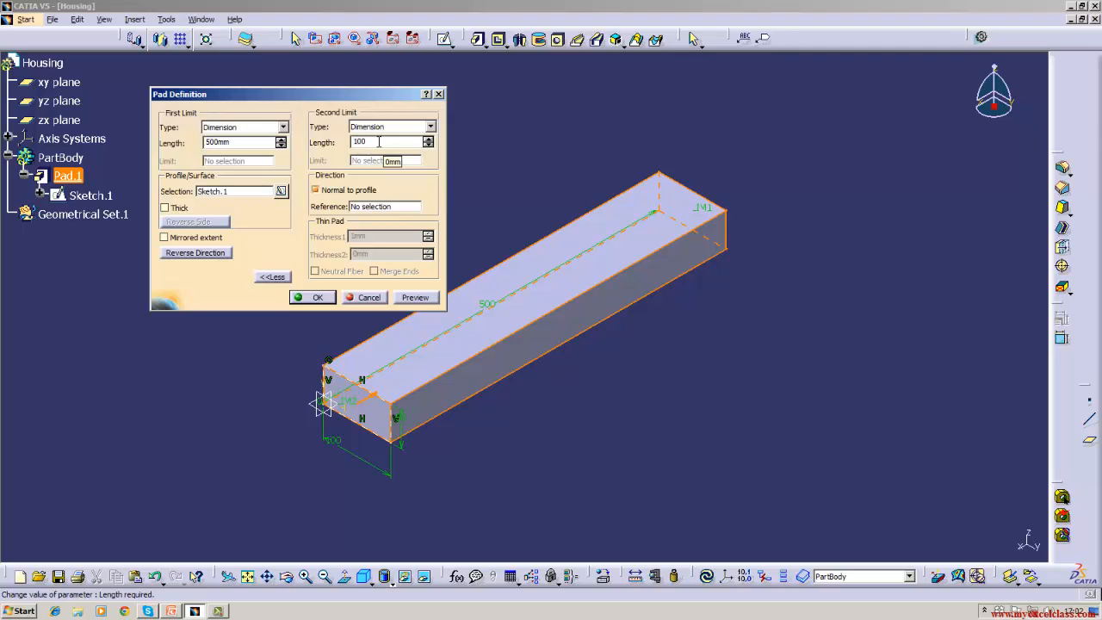
click(314, 297)
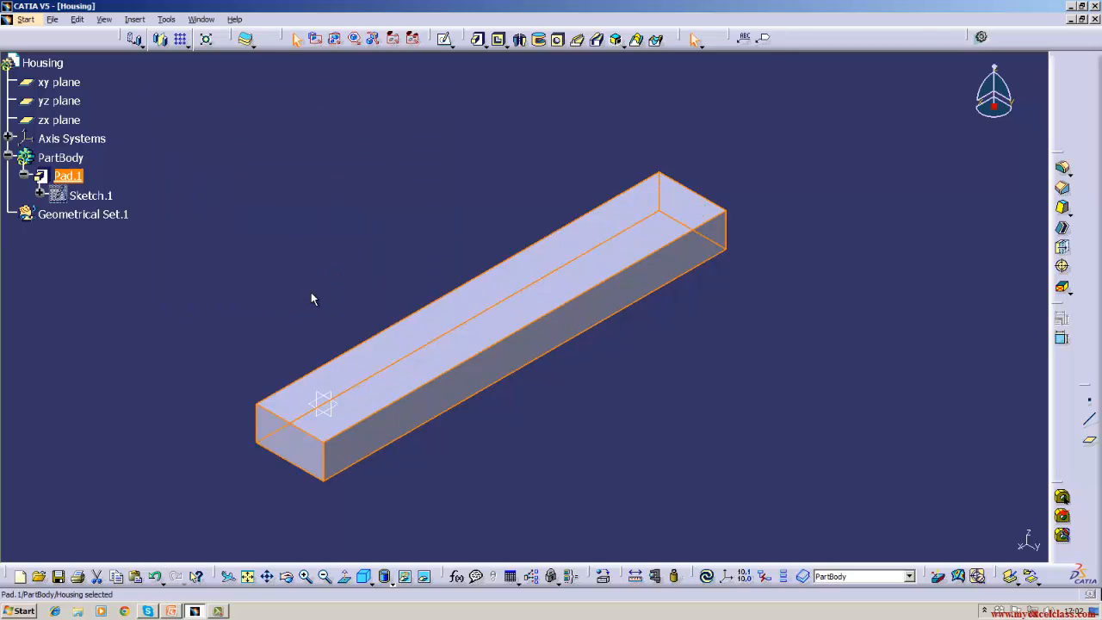
- Change Pad.1's second limit length to -100 mm so the block starts away from the sketch
right_click(74, 176)
mouse_move(109, 445)
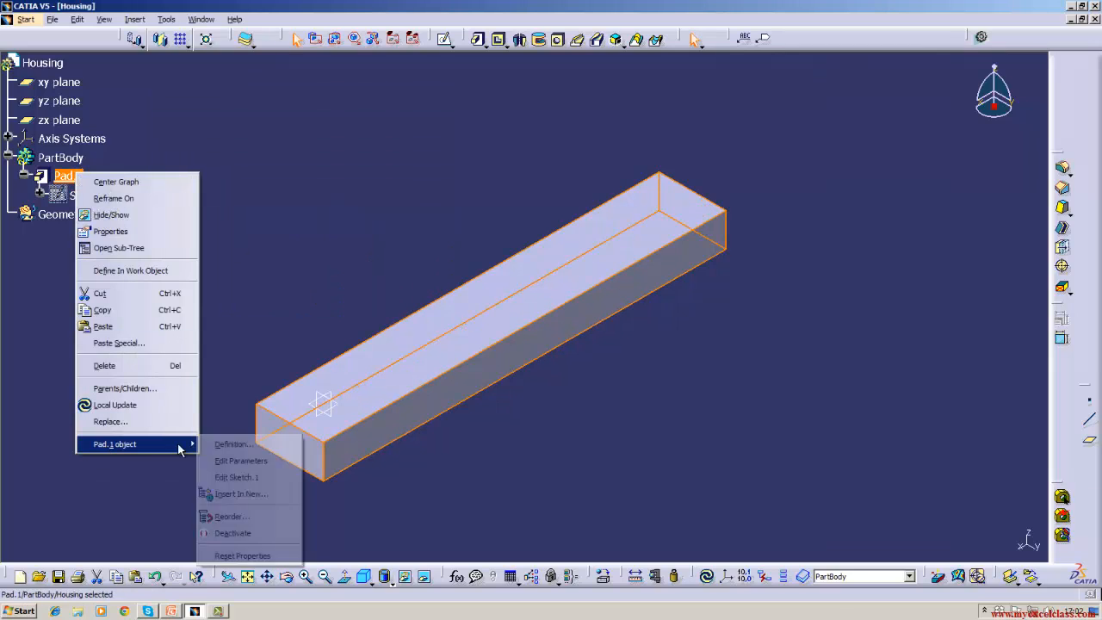
click(225, 446)
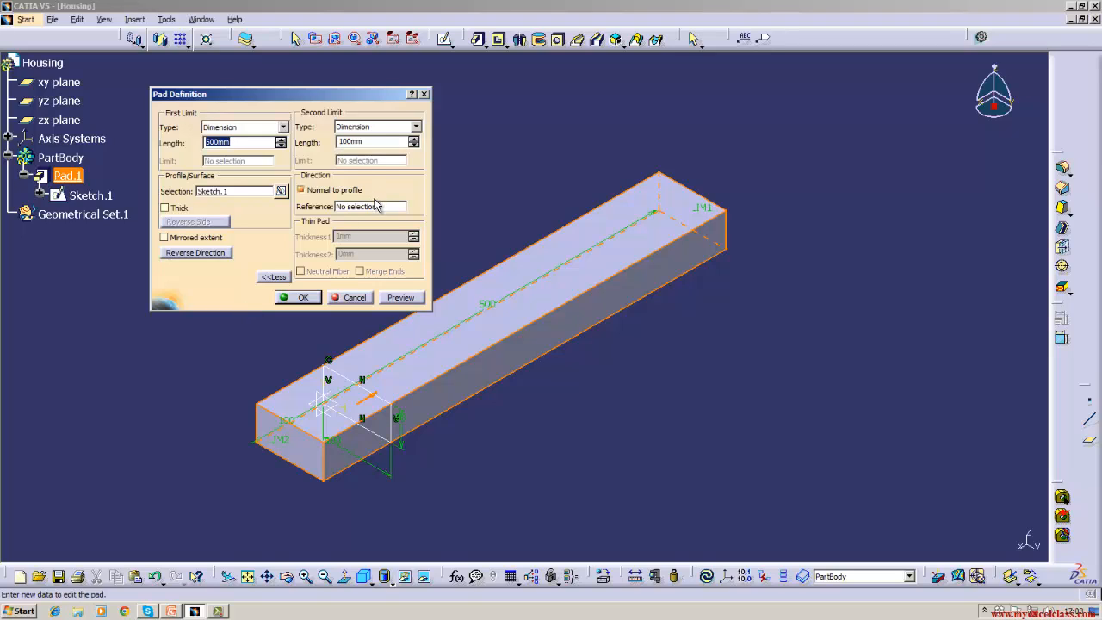
click(372, 142)
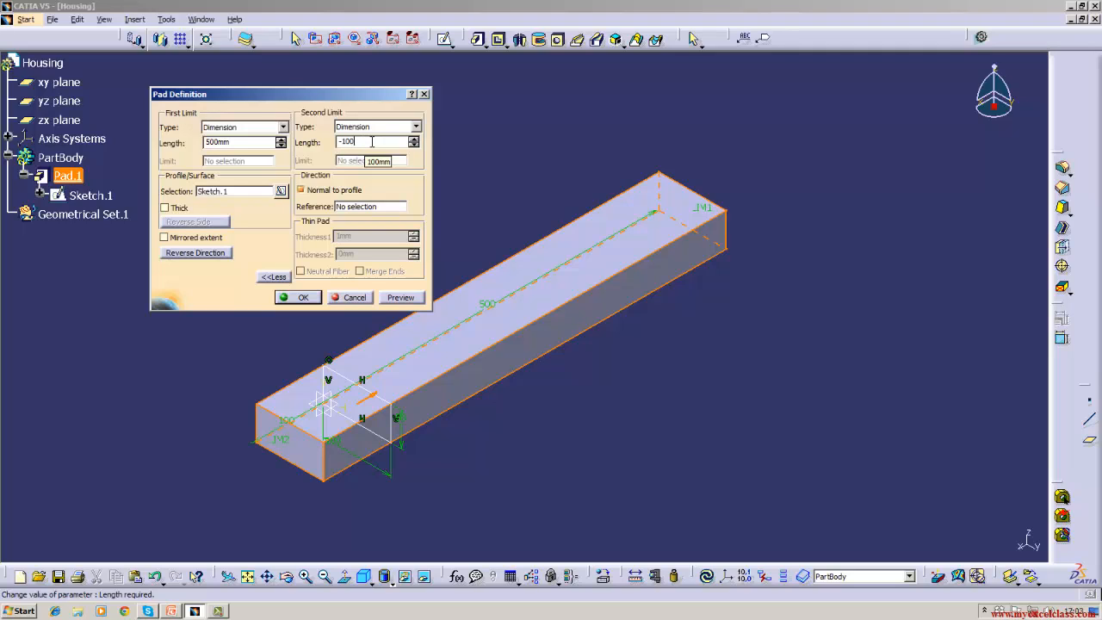
key(Return)
click(372, 145)
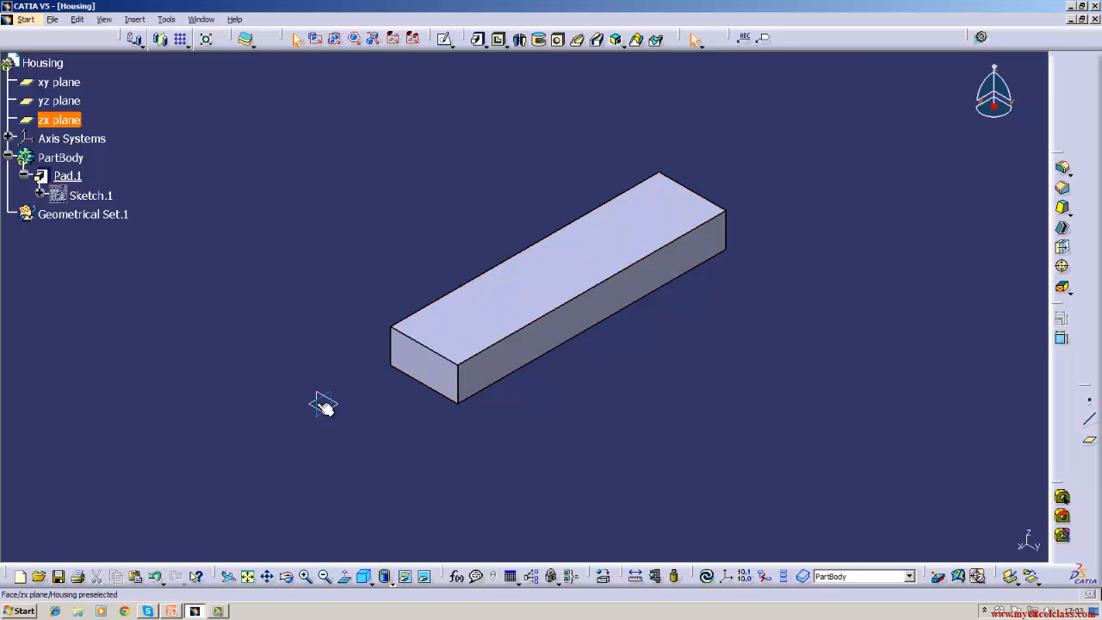
- Review Pad.1's definition, close it unchanged, and clear the selection
right_click(68, 177)
mouse_move(129, 452)
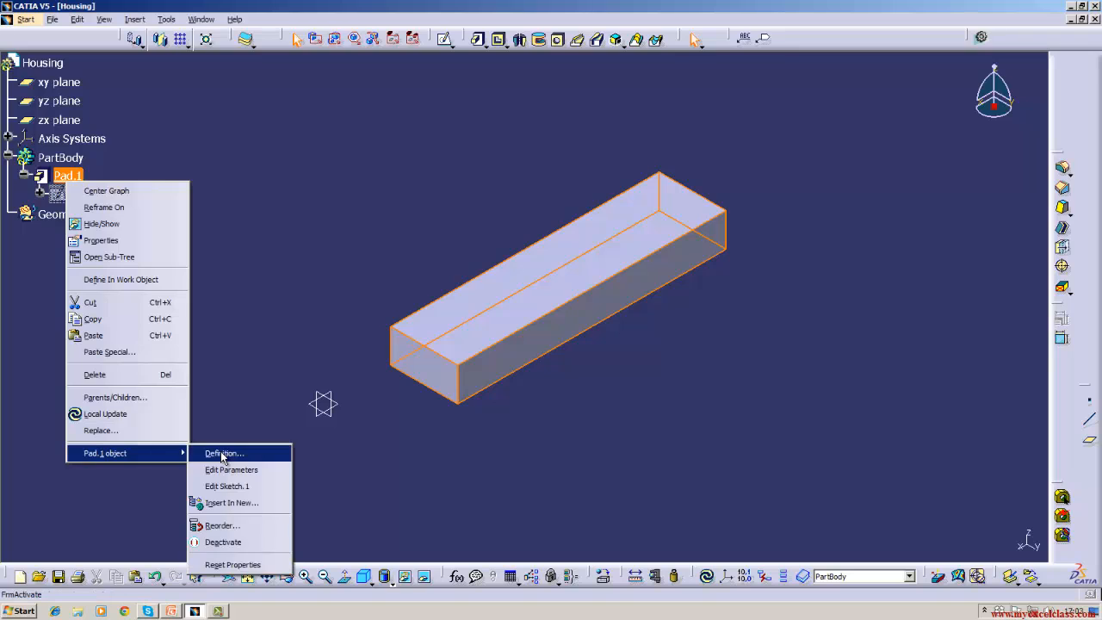
click(223, 453)
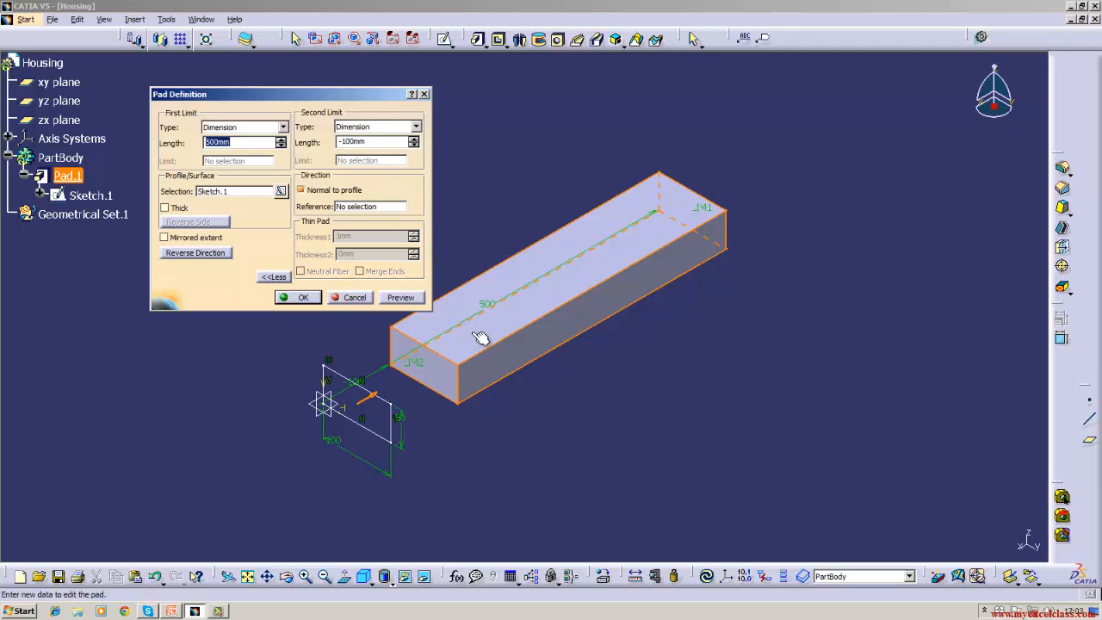
middle_drag(550, 413, 552, 416)
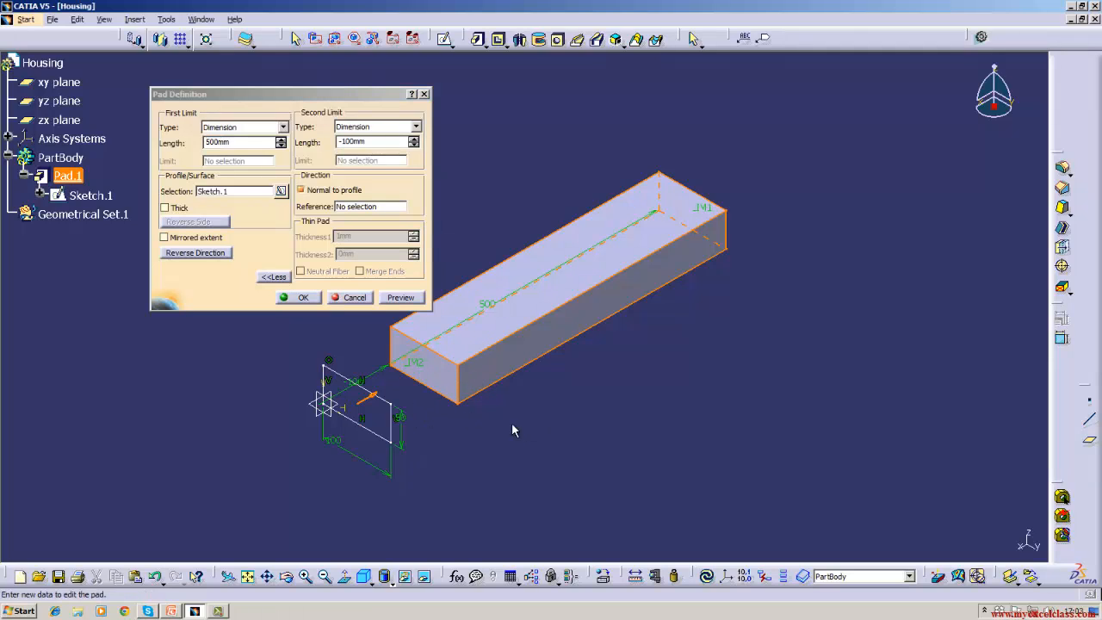
click(297, 297)
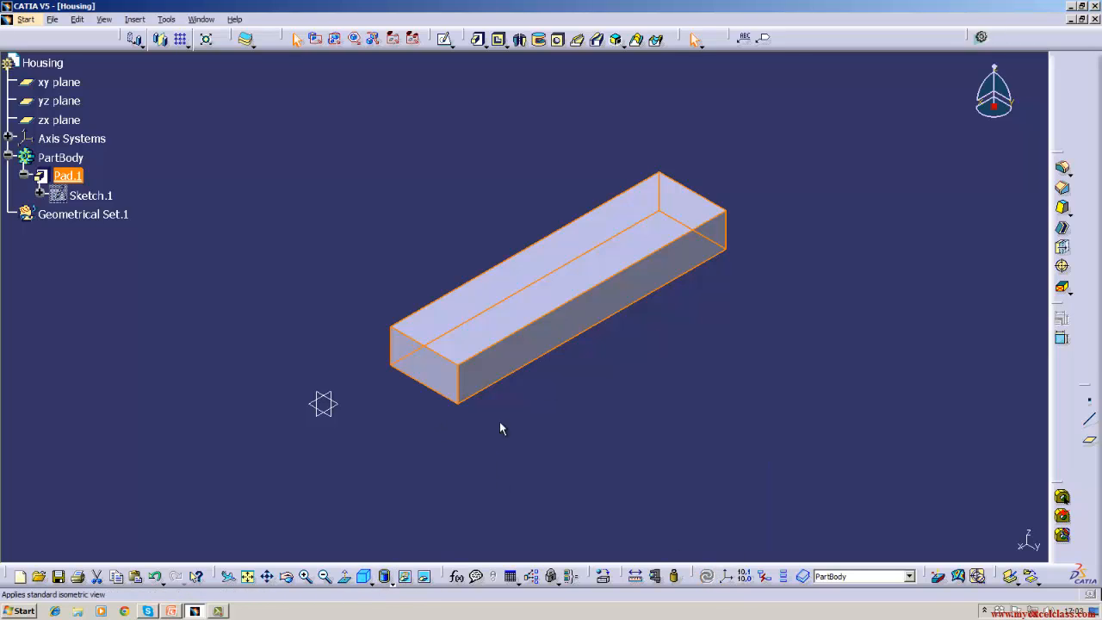
click(606, 400)
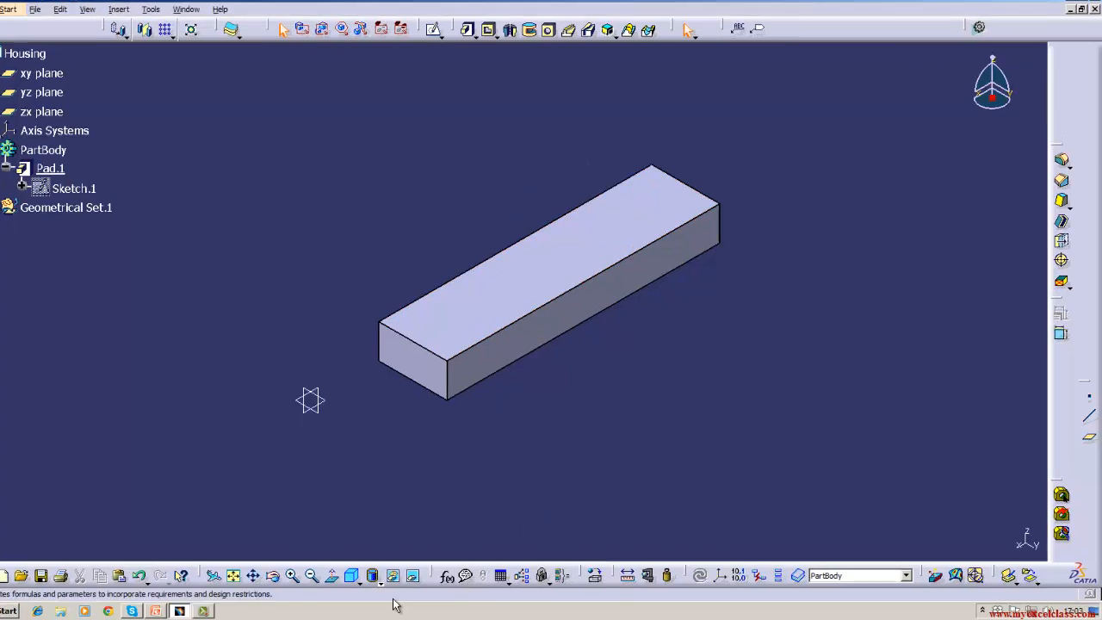
- Preview the pad in Shading with Edges, plain Shading, and Shading with Hidden Edges
click(376, 579)
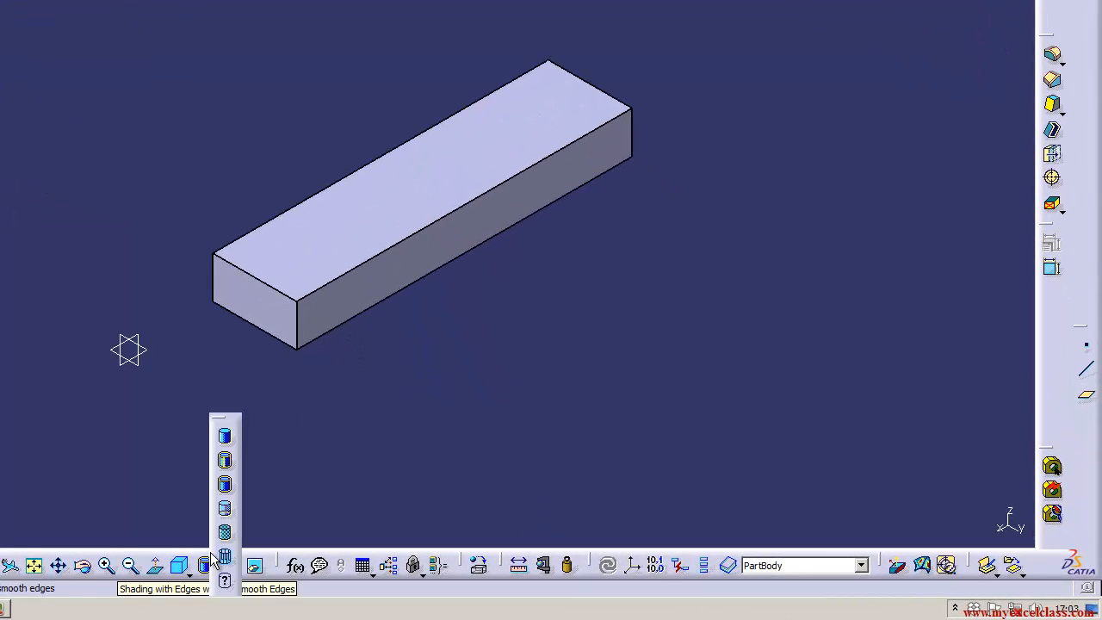
click(225, 459)
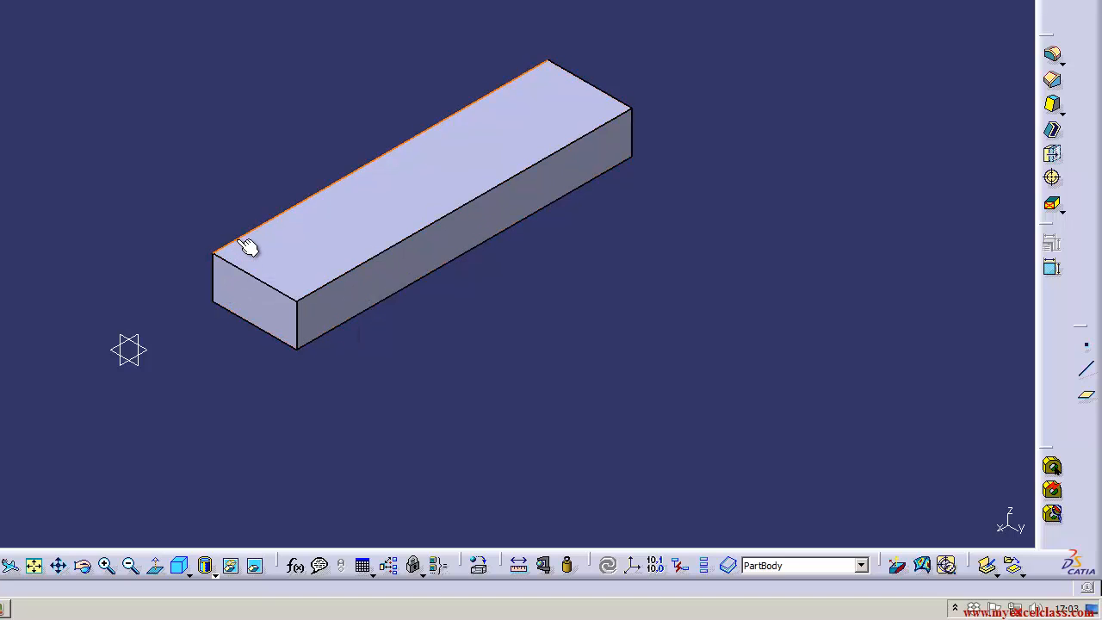
click(208, 571)
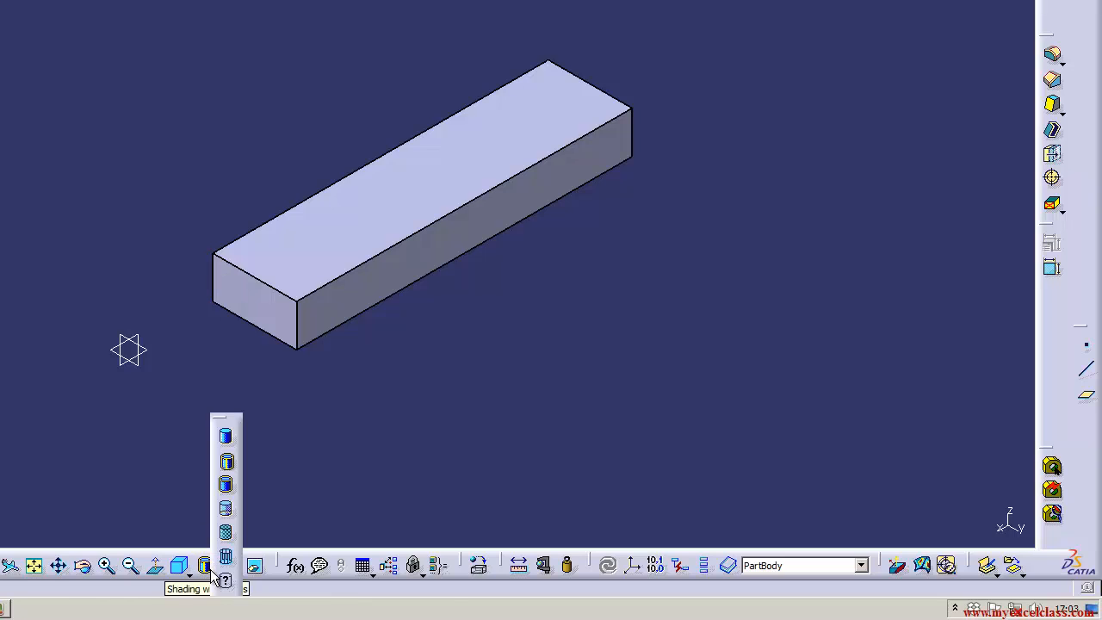
click(226, 446)
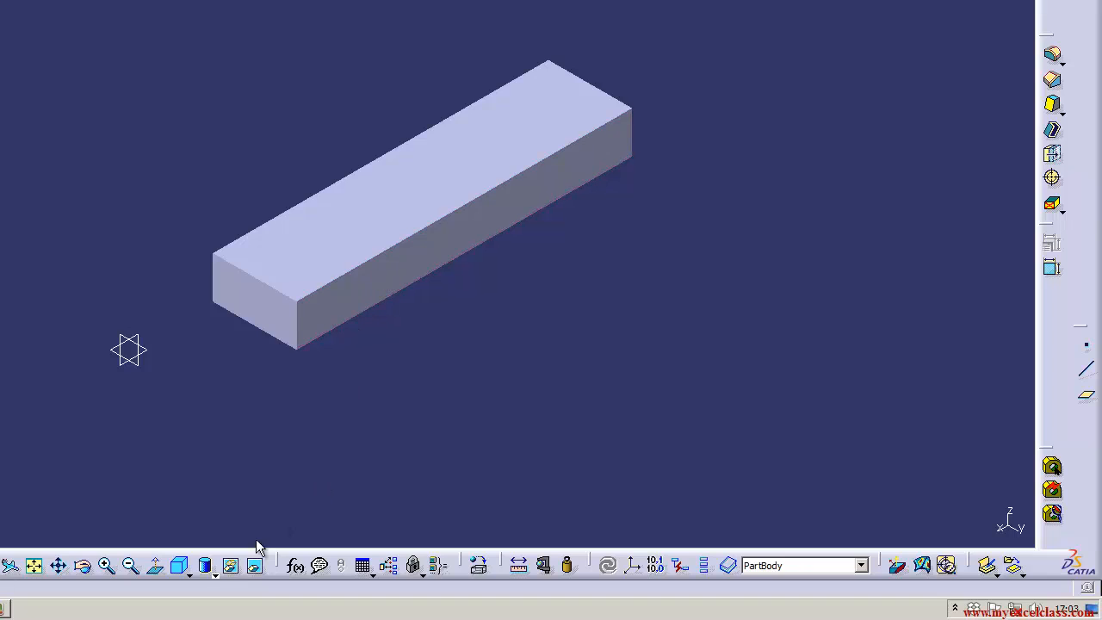
click(208, 571)
click(227, 439)
click(208, 568)
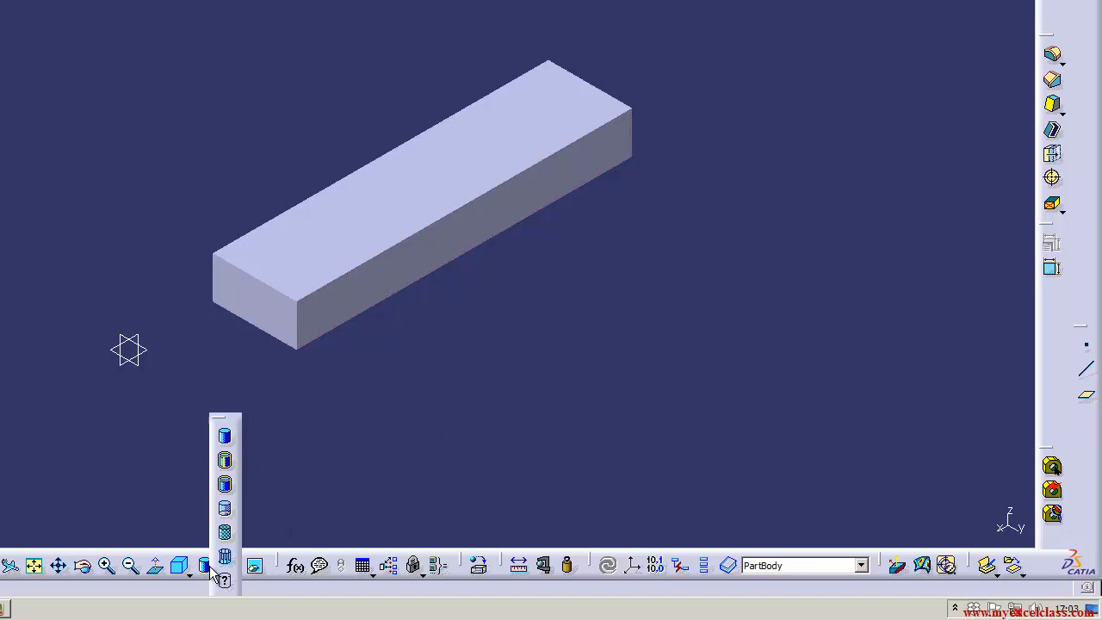
click(225, 508)
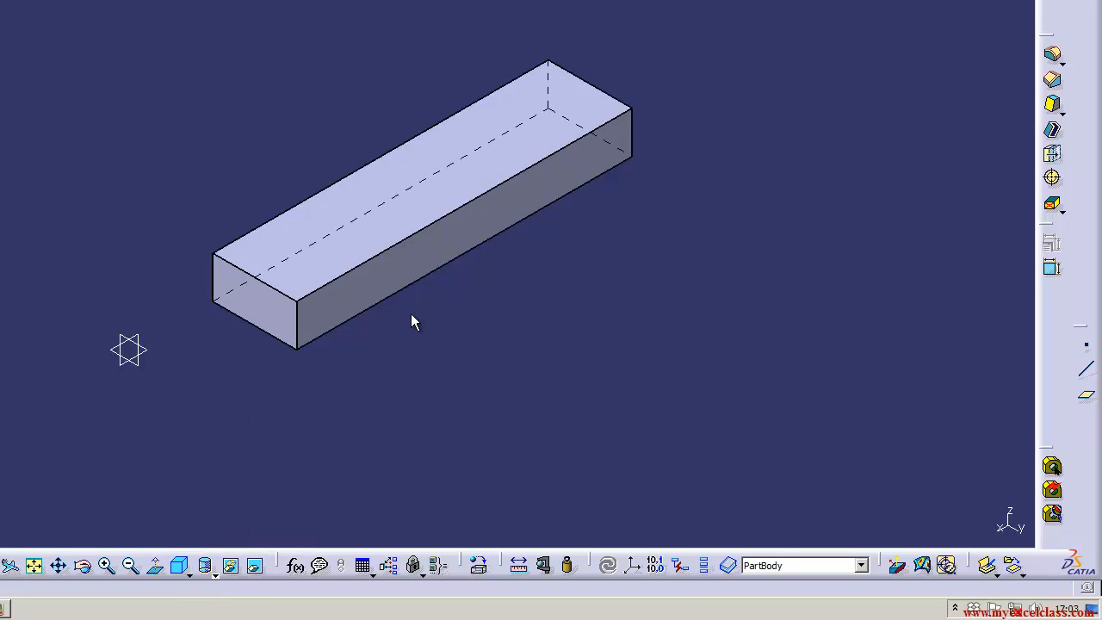
- Compare Shading without edges, Shading with Edges and Wireframe, finishing on Shading with Edges
click(216, 569)
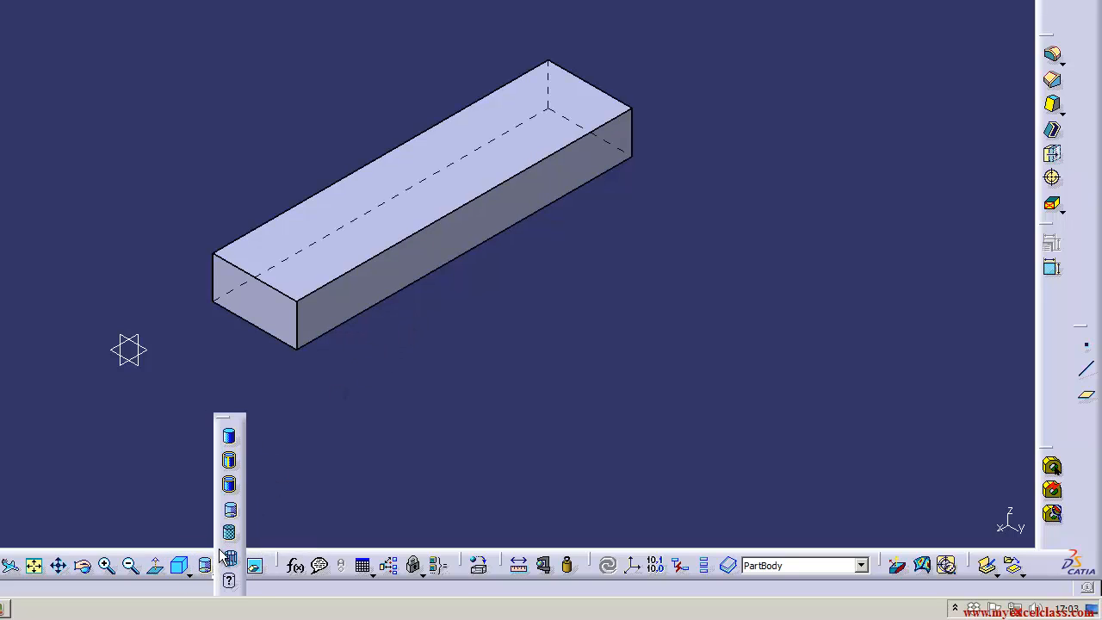
click(223, 541)
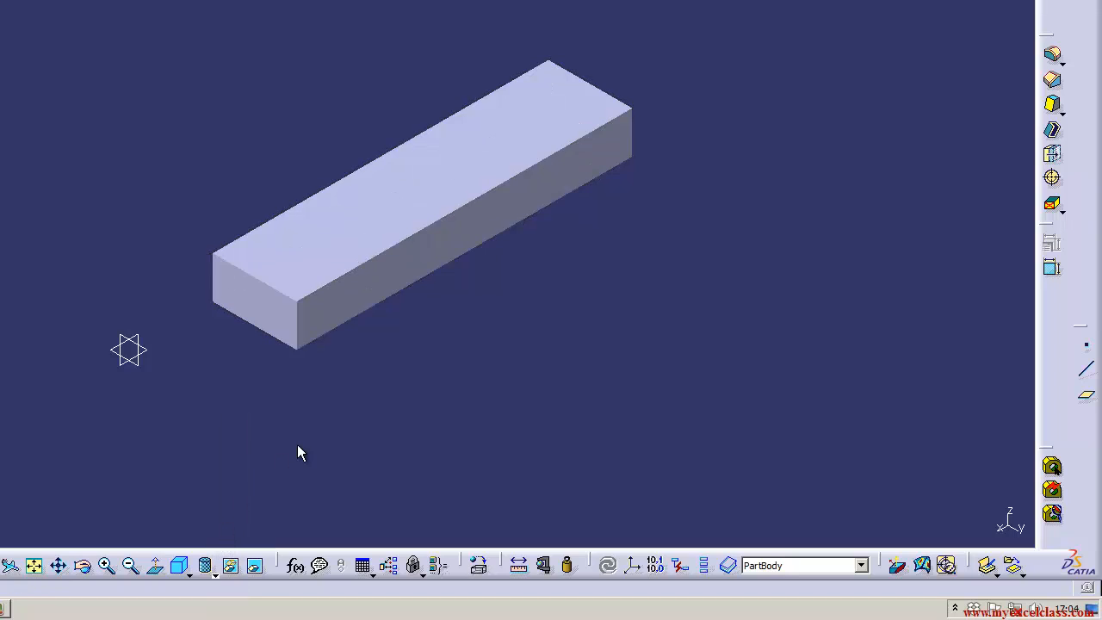
click(214, 568)
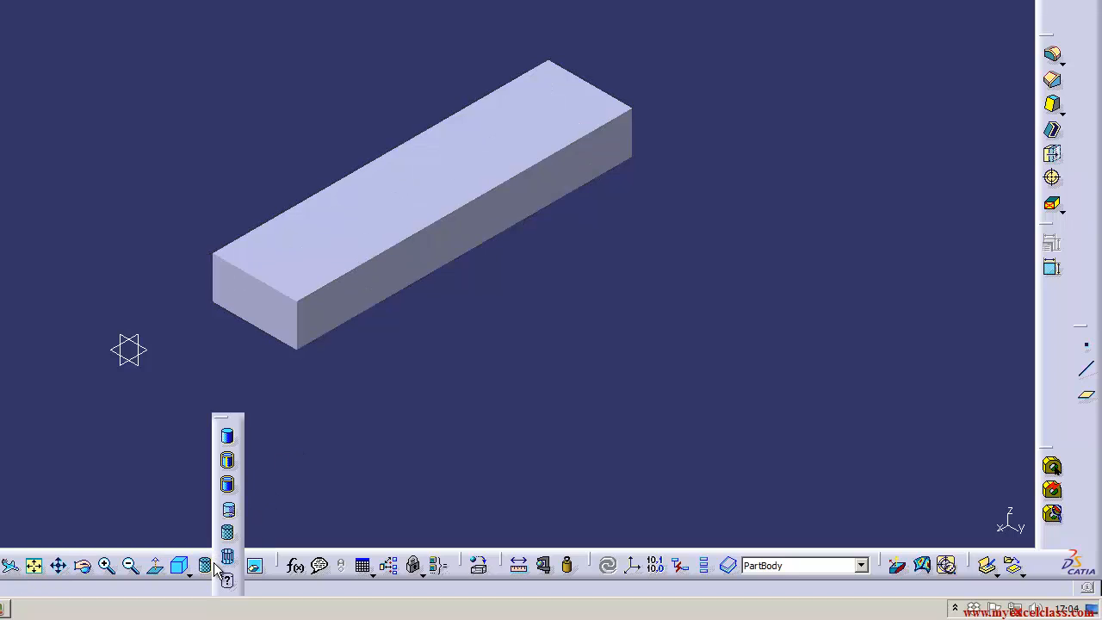
click(228, 485)
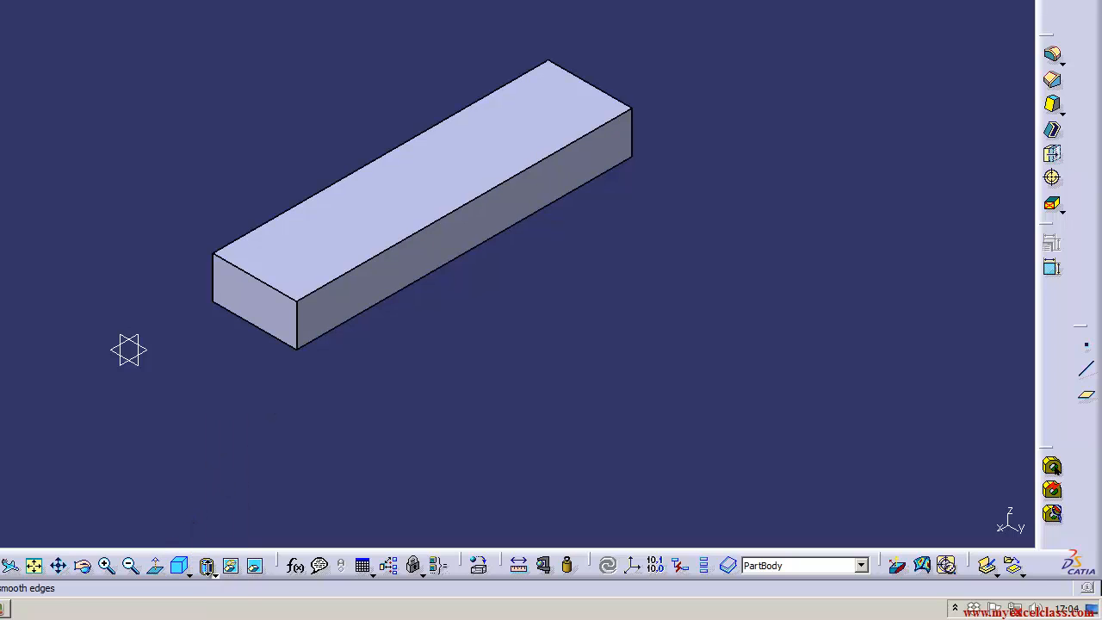
click(214, 574)
click(222, 560)
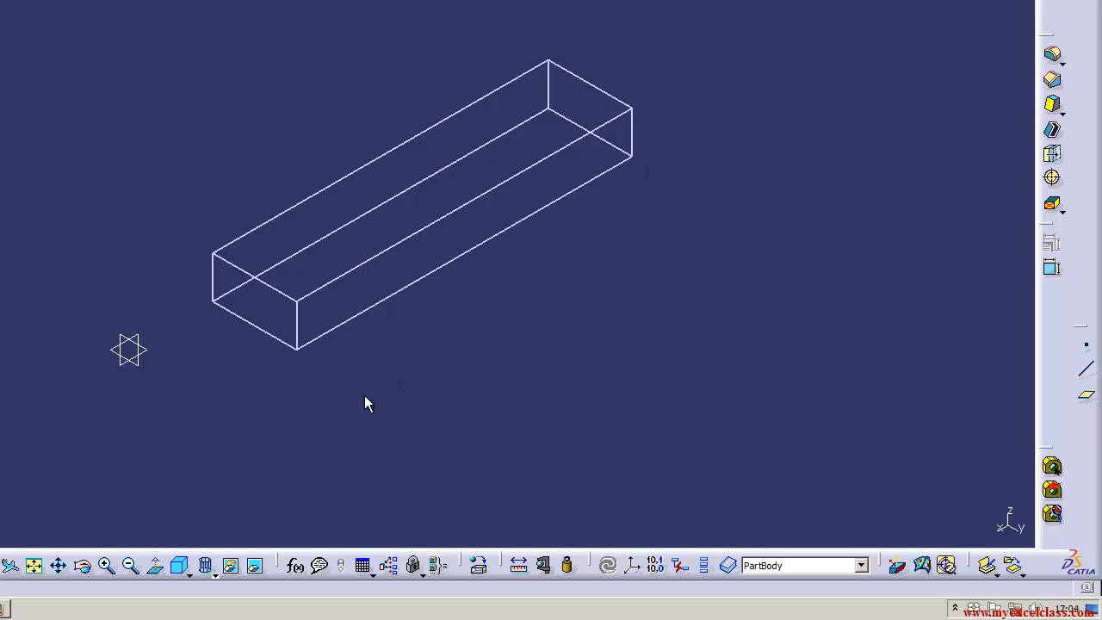
click(213, 572)
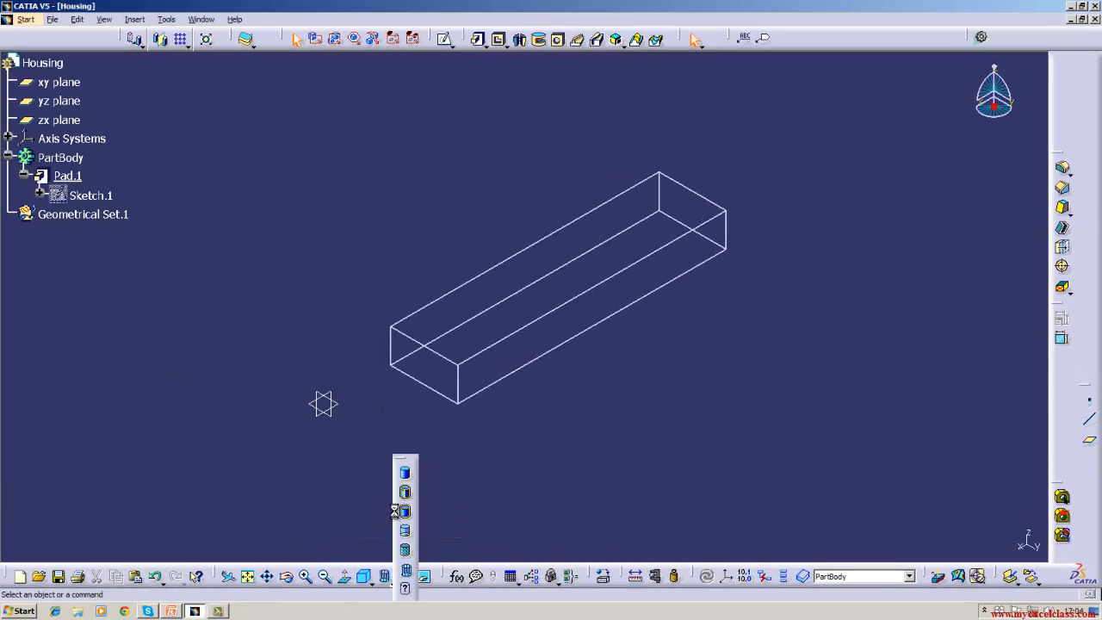
click(398, 514)
click(391, 582)
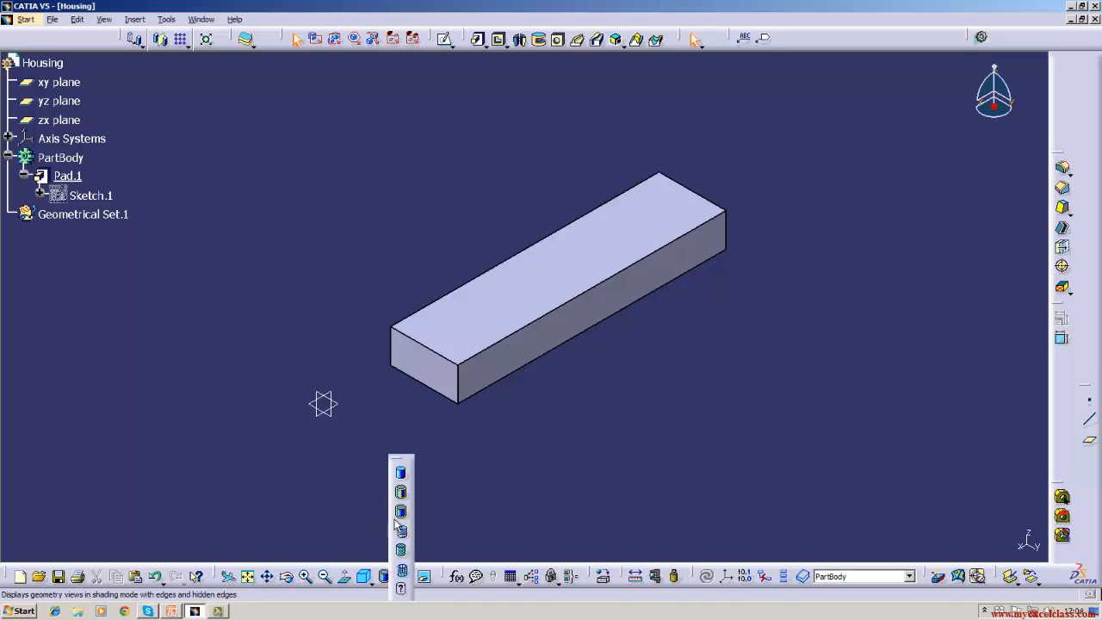
click(400, 505)
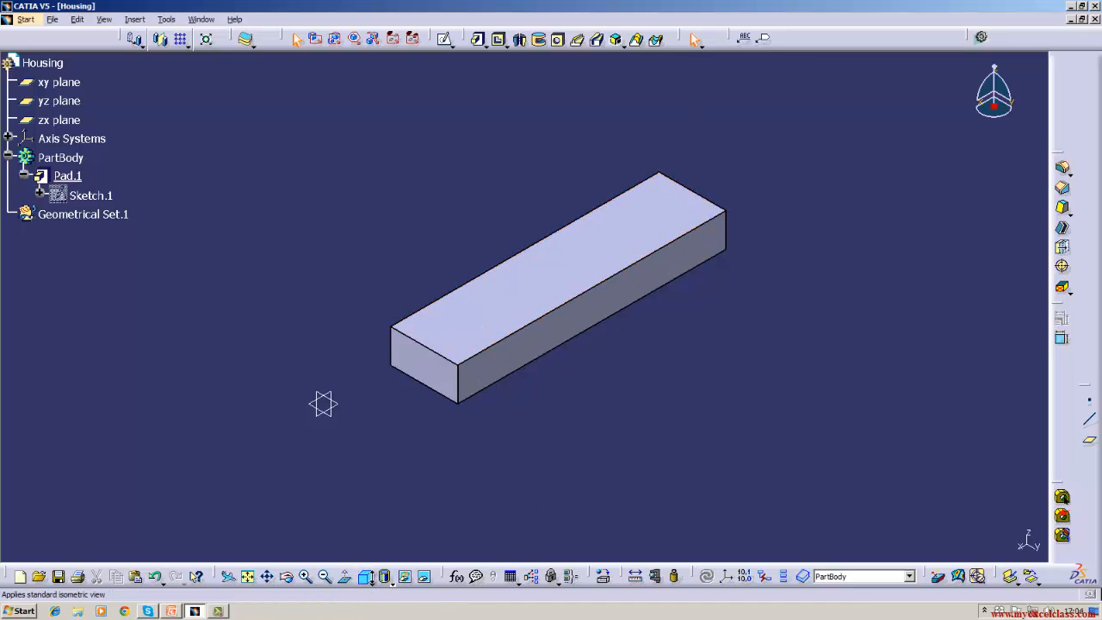
click(369, 584)
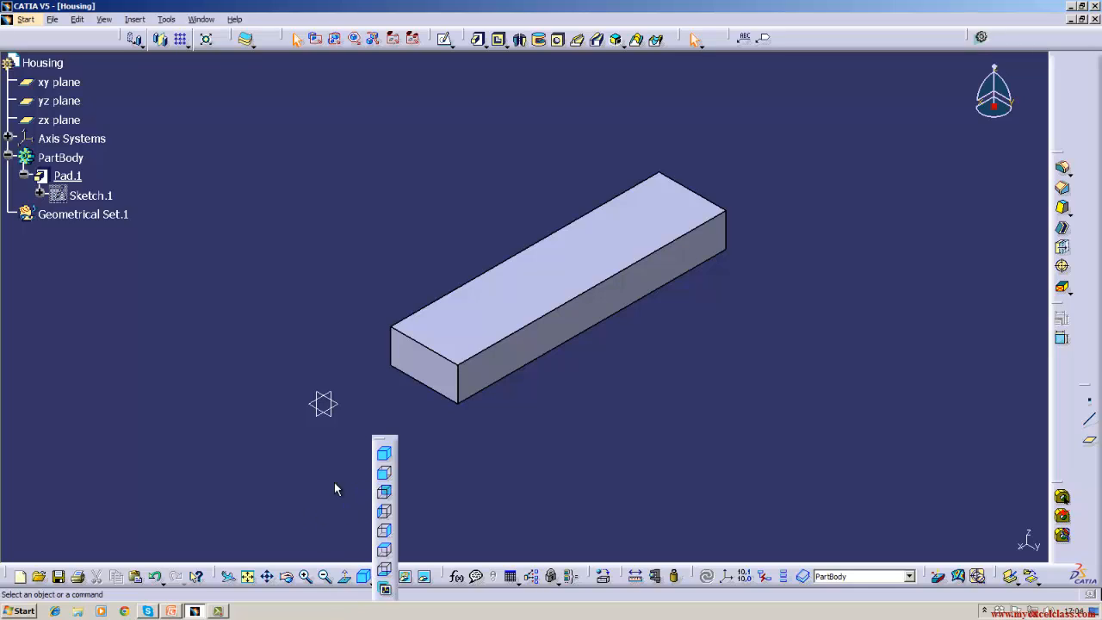
click(374, 586)
click(388, 477)
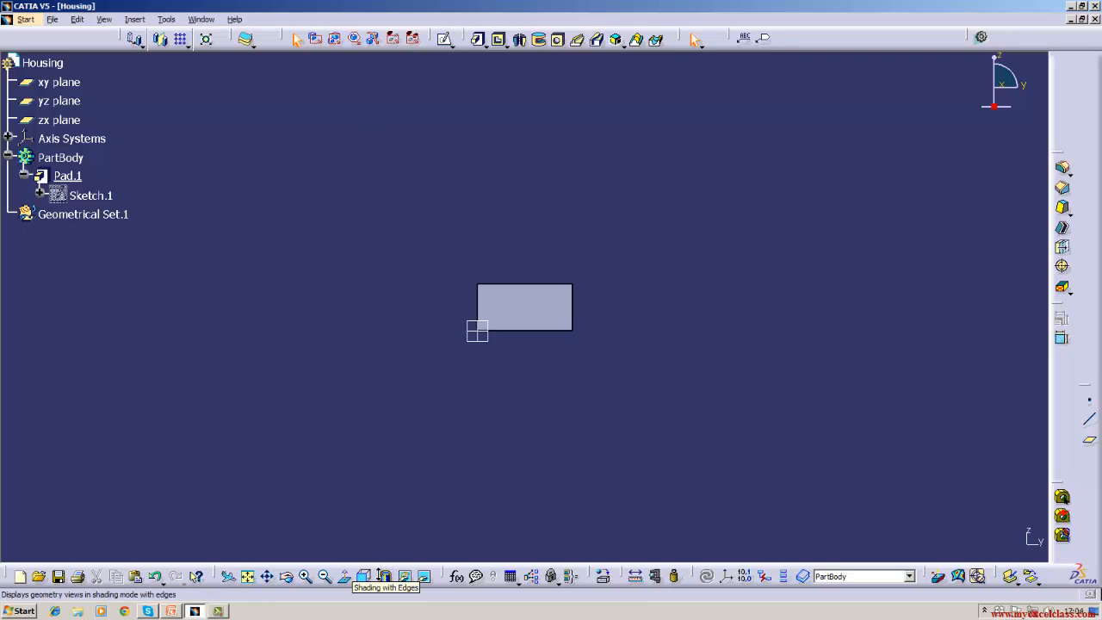
click(384, 581)
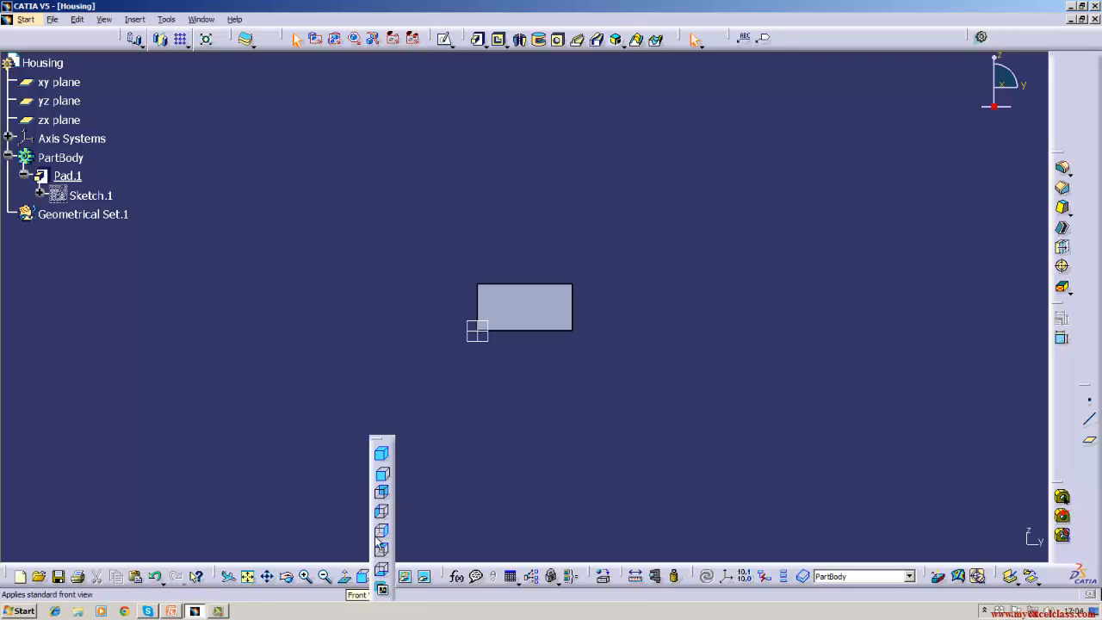
click(380, 449)
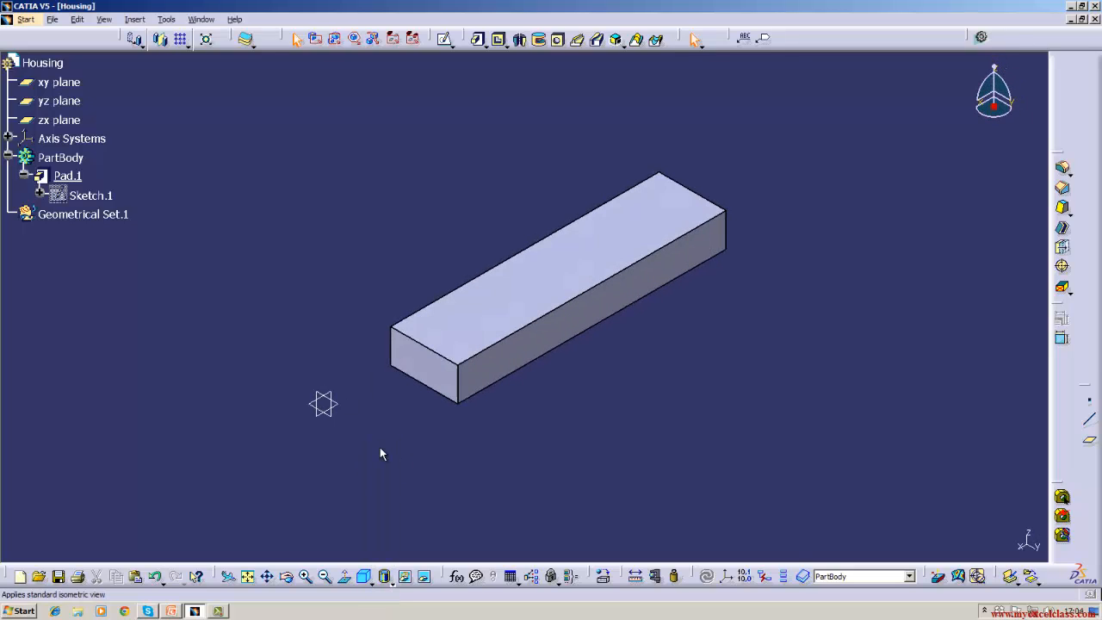
click(365, 579)
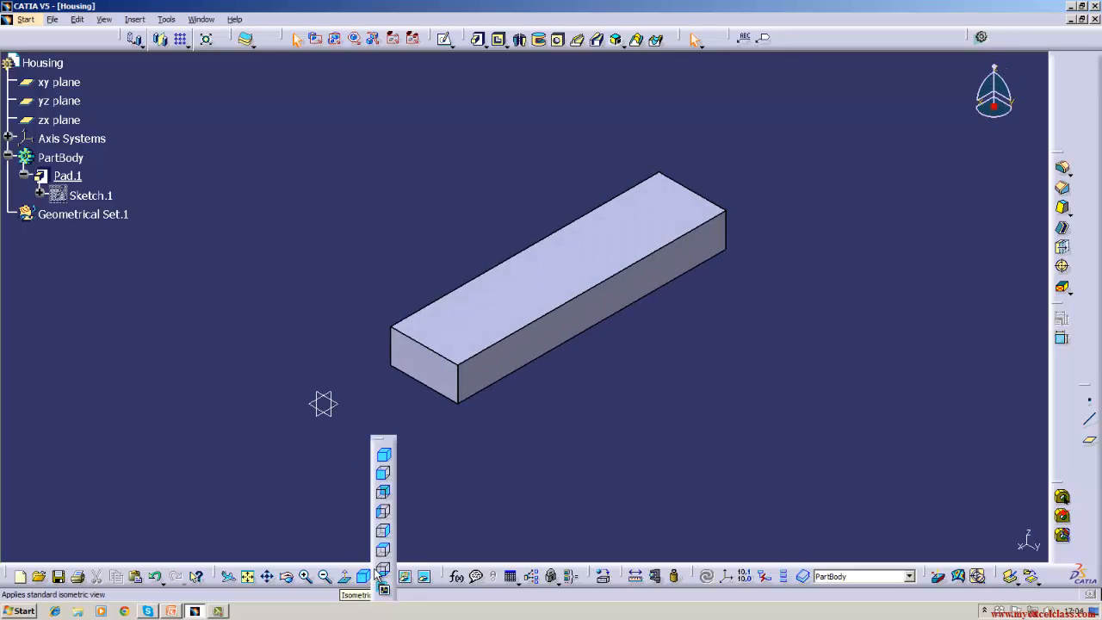
click(384, 493)
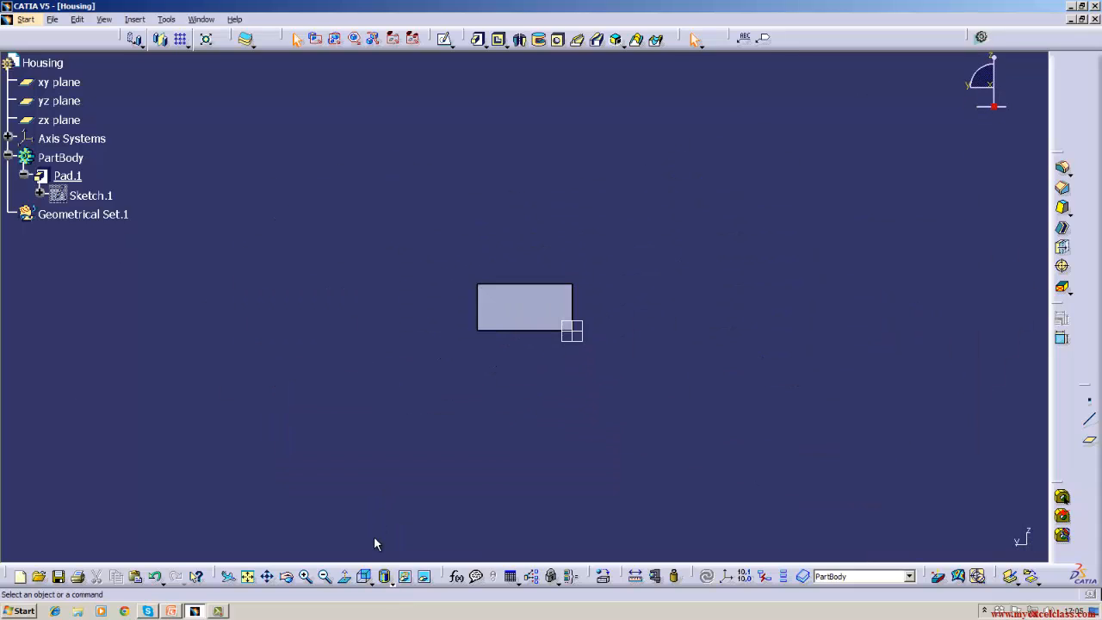
click(365, 576)
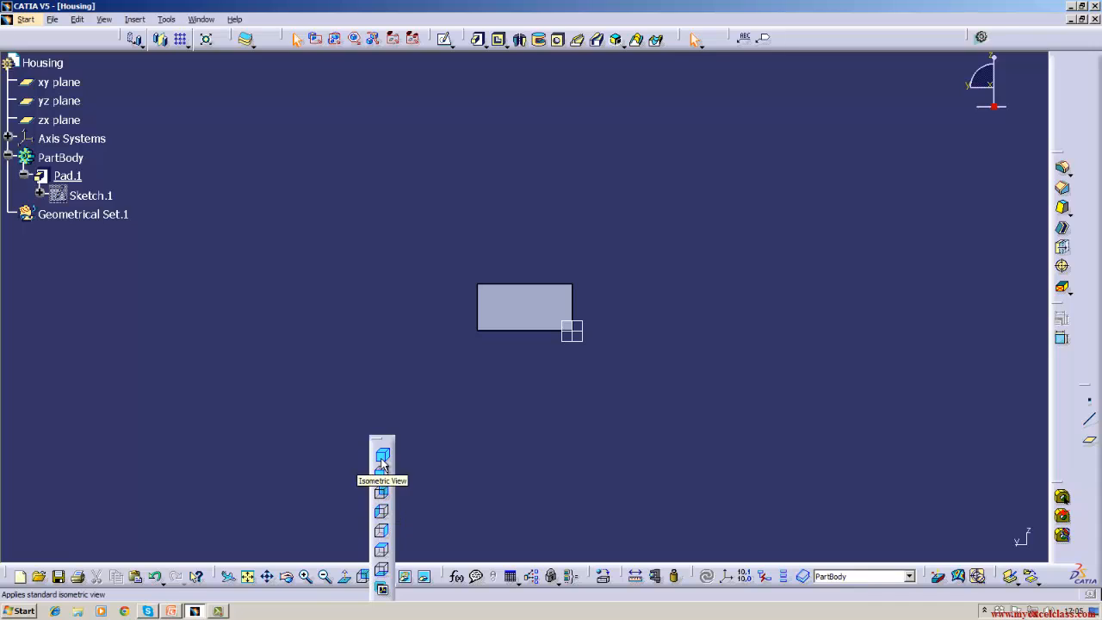
click(376, 462)
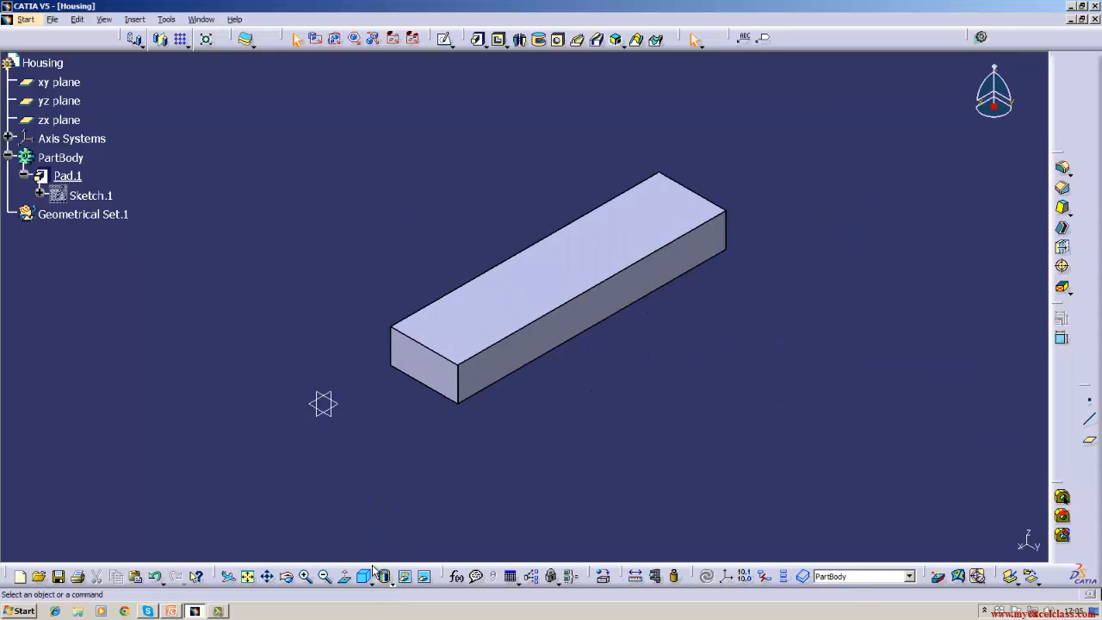
click(369, 577)
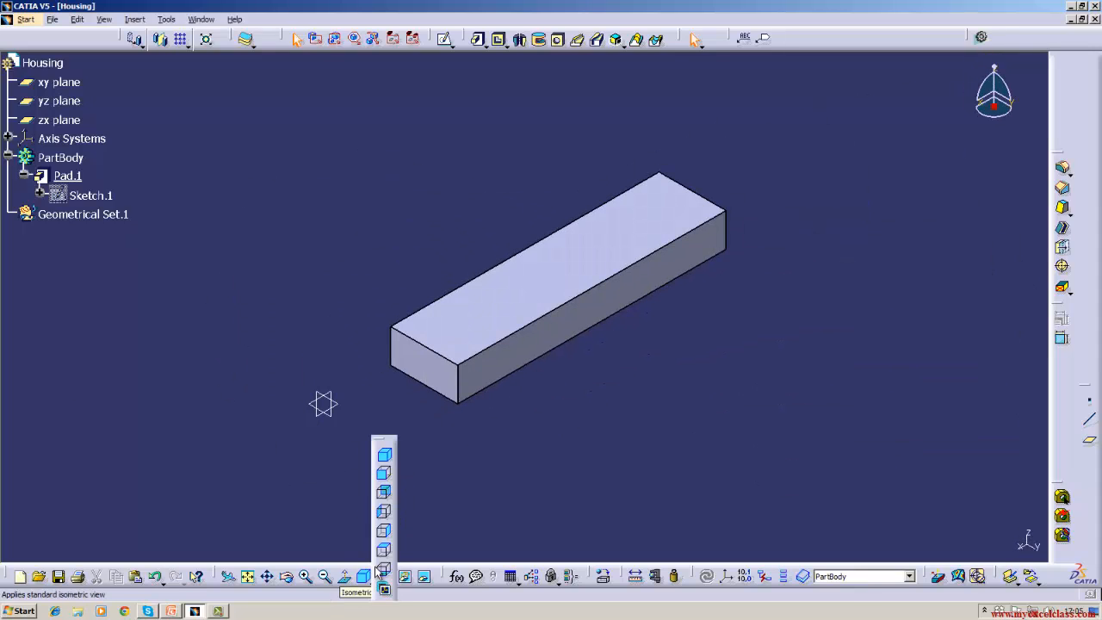
click(385, 493)
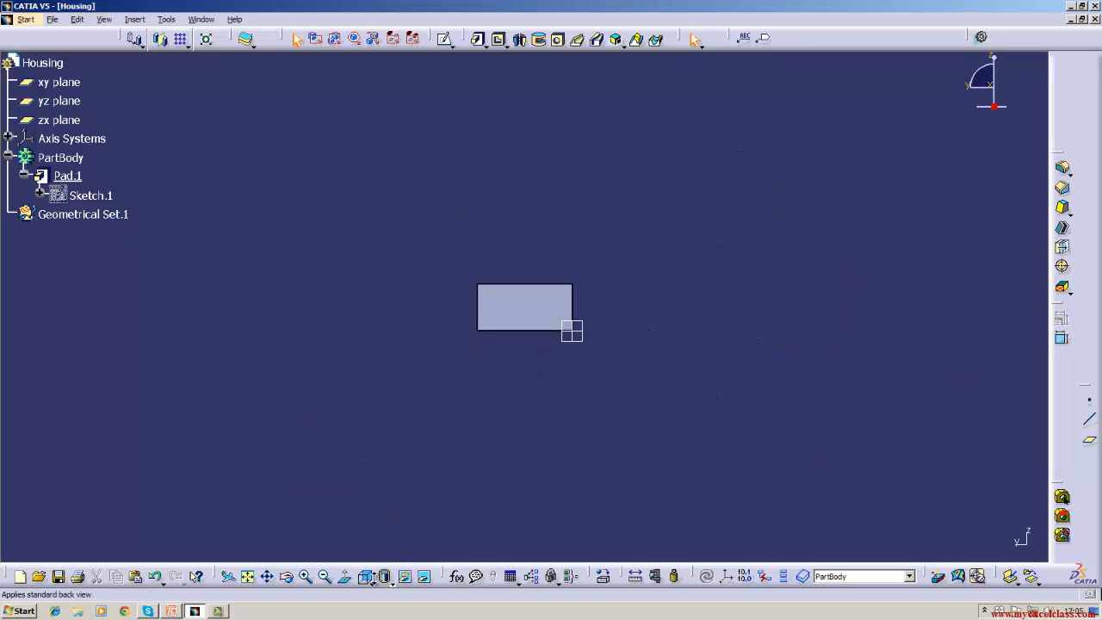
click(370, 577)
click(389, 455)
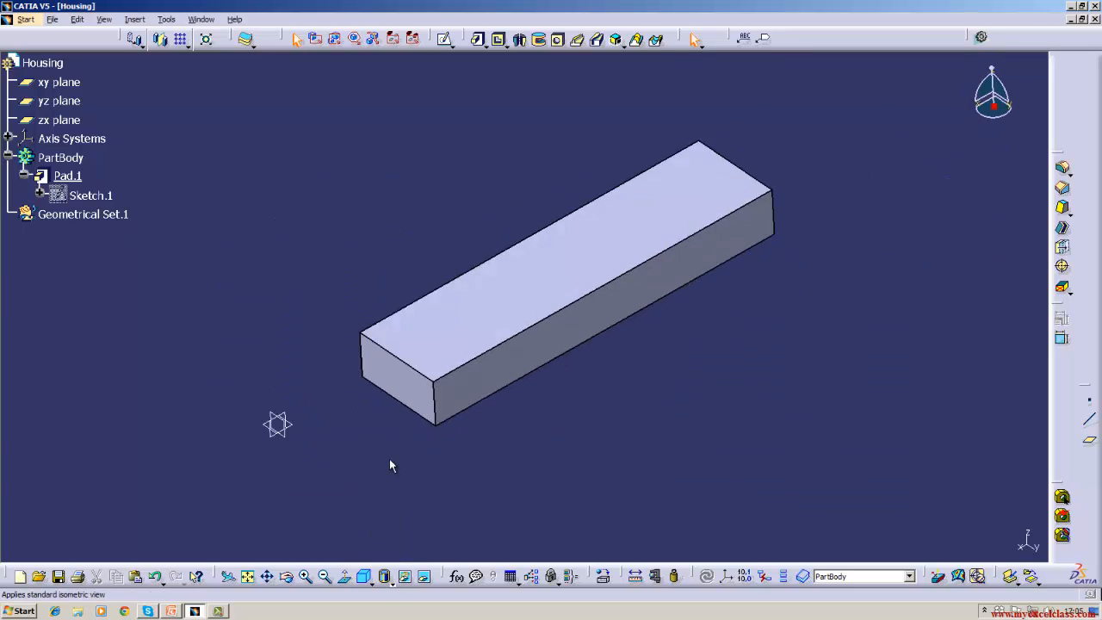
click(372, 581)
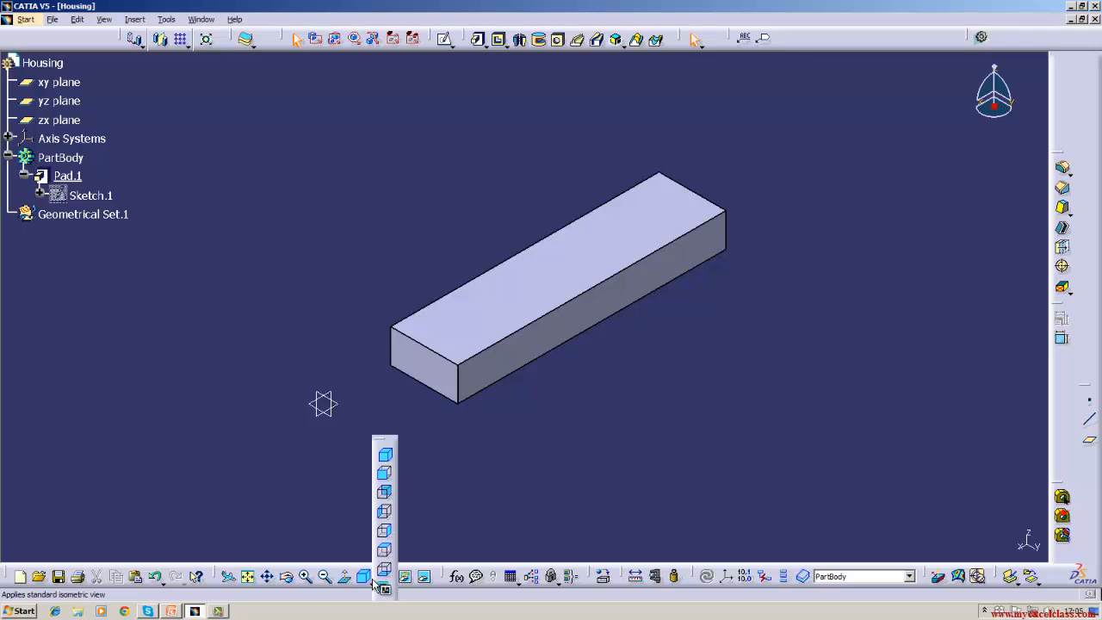
click(385, 530)
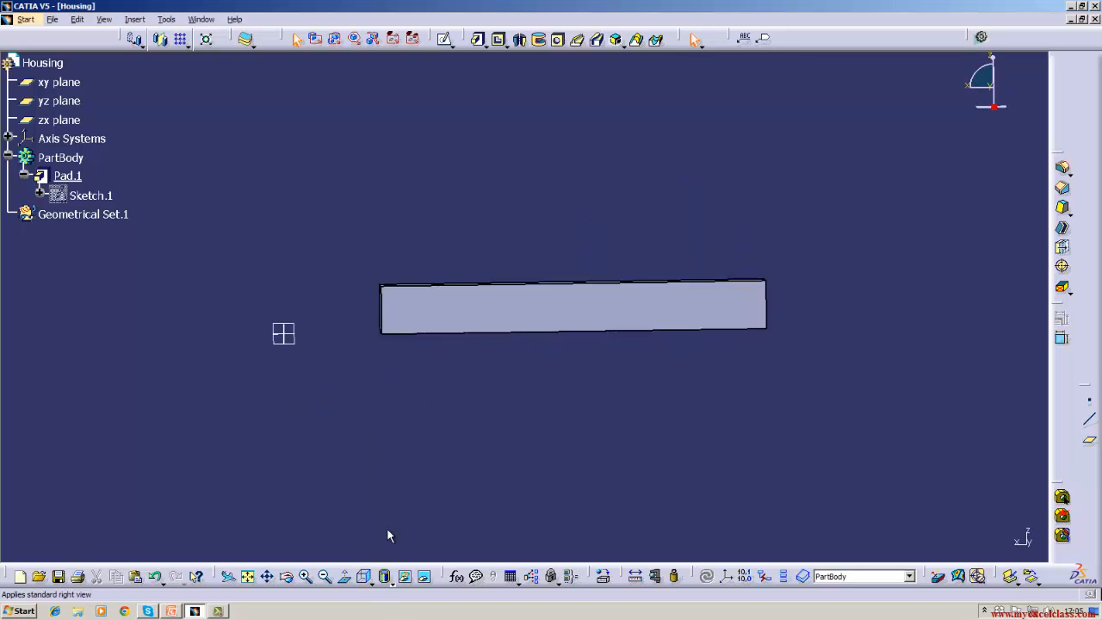
click(373, 577)
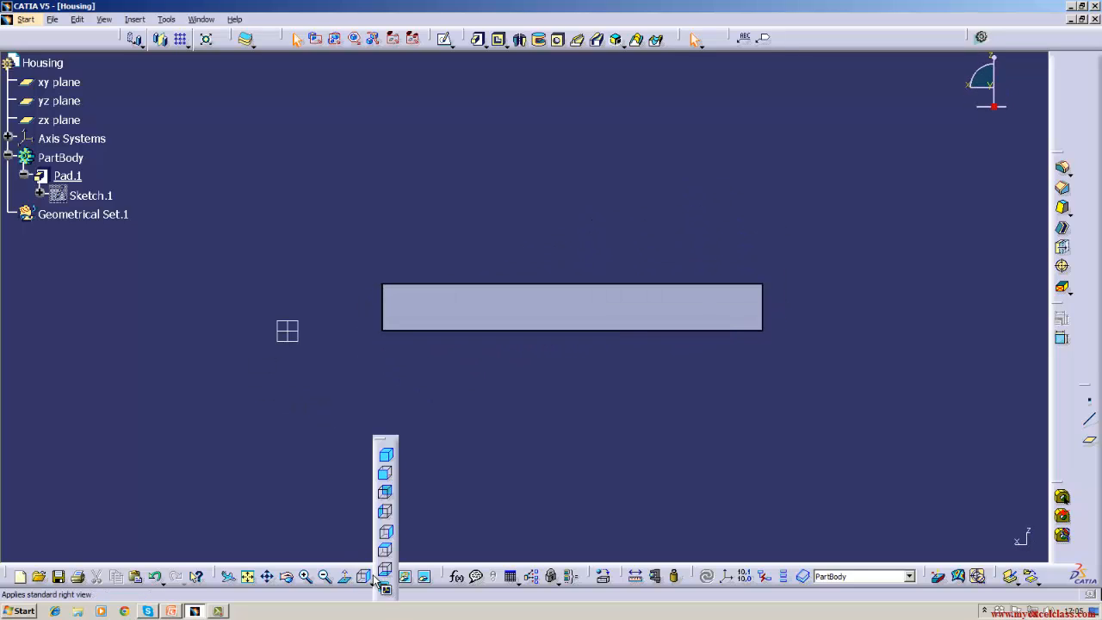
click(386, 454)
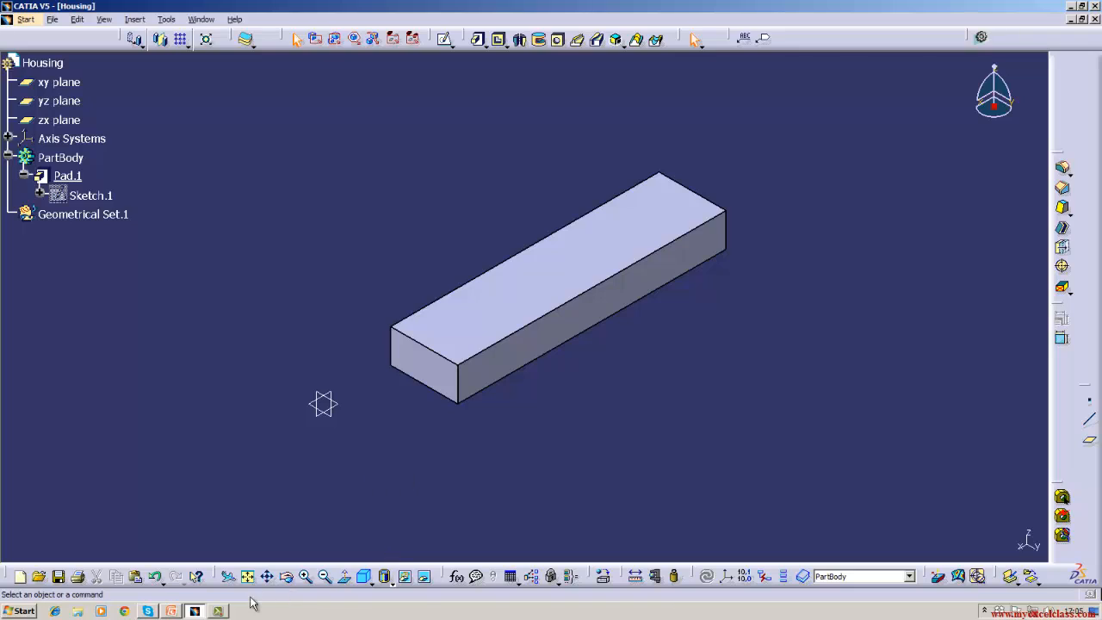
click(218, 611)
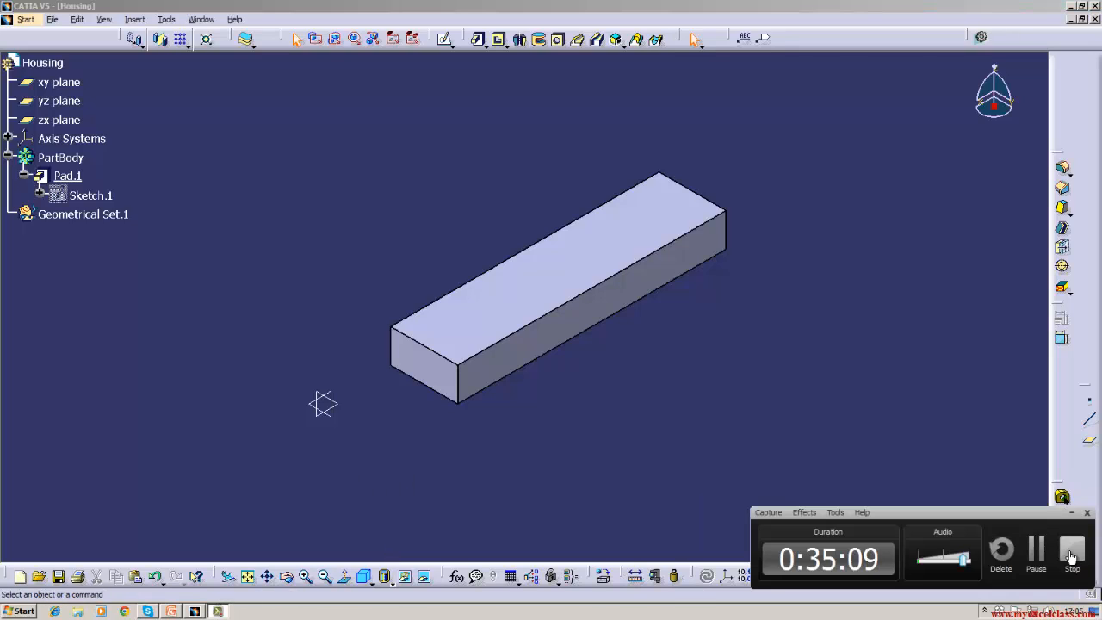
click(954, 447)
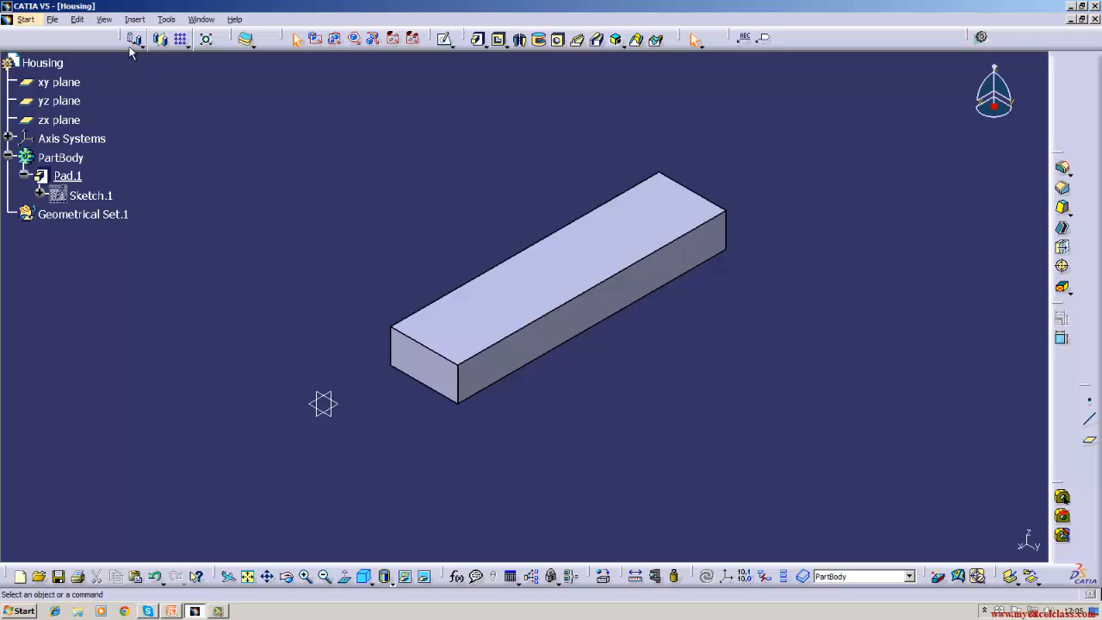
click(54, 20)
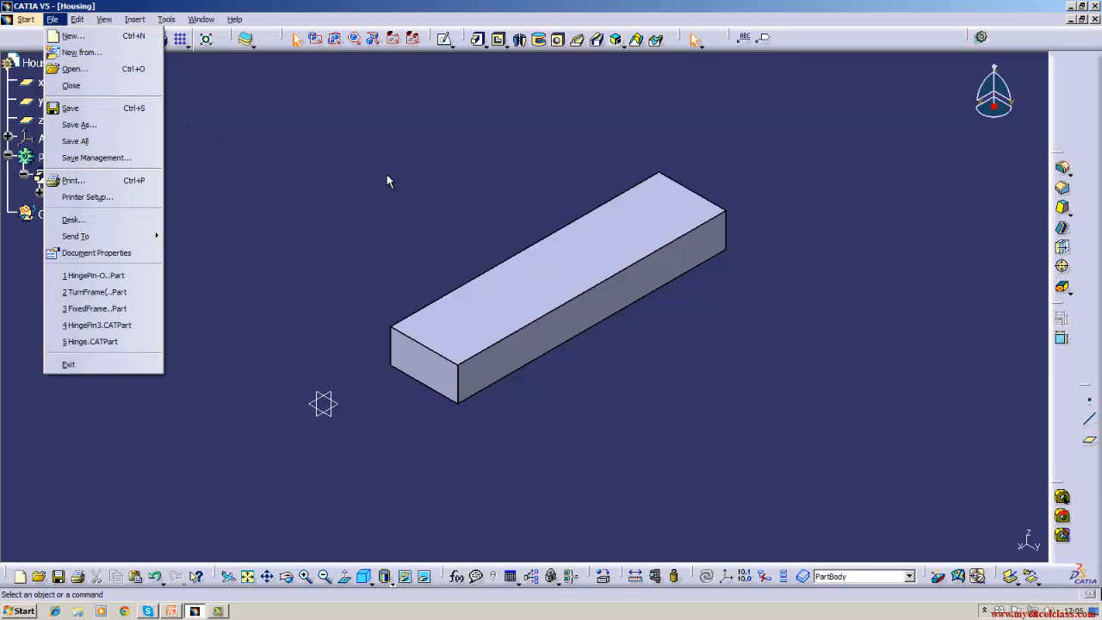
click(384, 178)
click(196, 611)
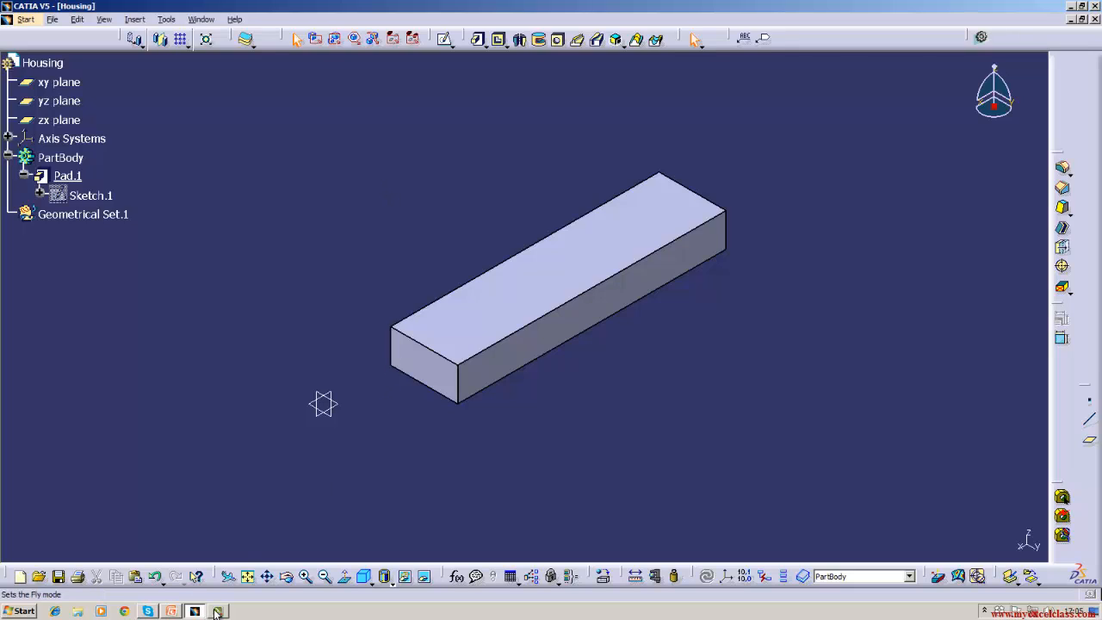